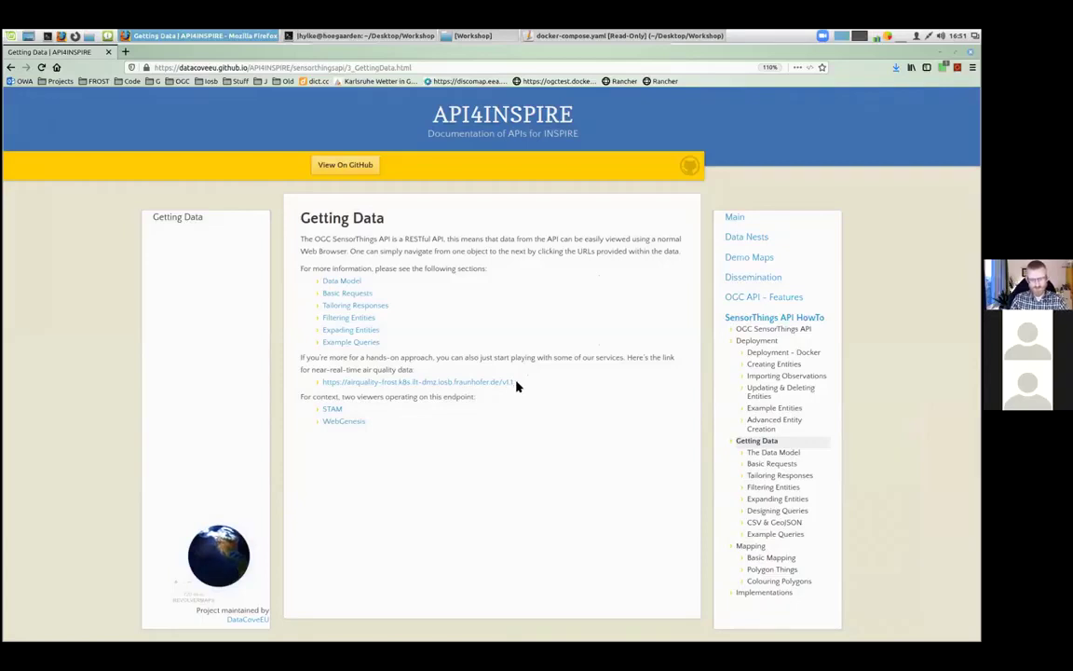
Select the near-real-time air quality service URL on the Getting Data page and briefly bring up the meeting chat.
{"action": "left_click_drag", "start_coordinate": [511, 384], "coordinate": [321, 388]}
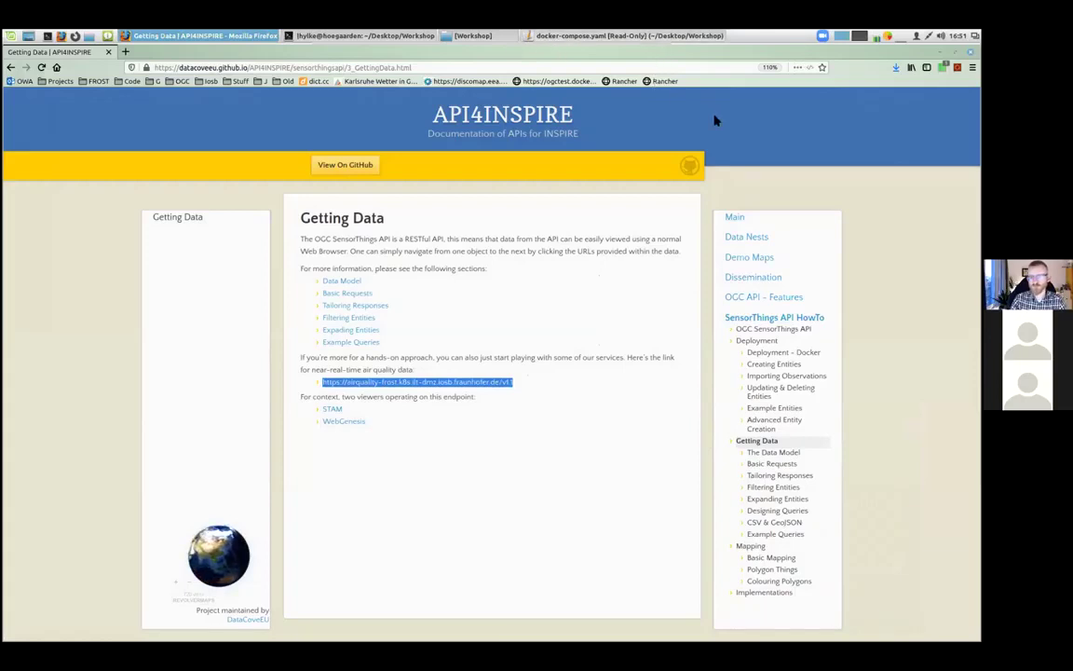
{"action": "key", "text": "alt+h"}
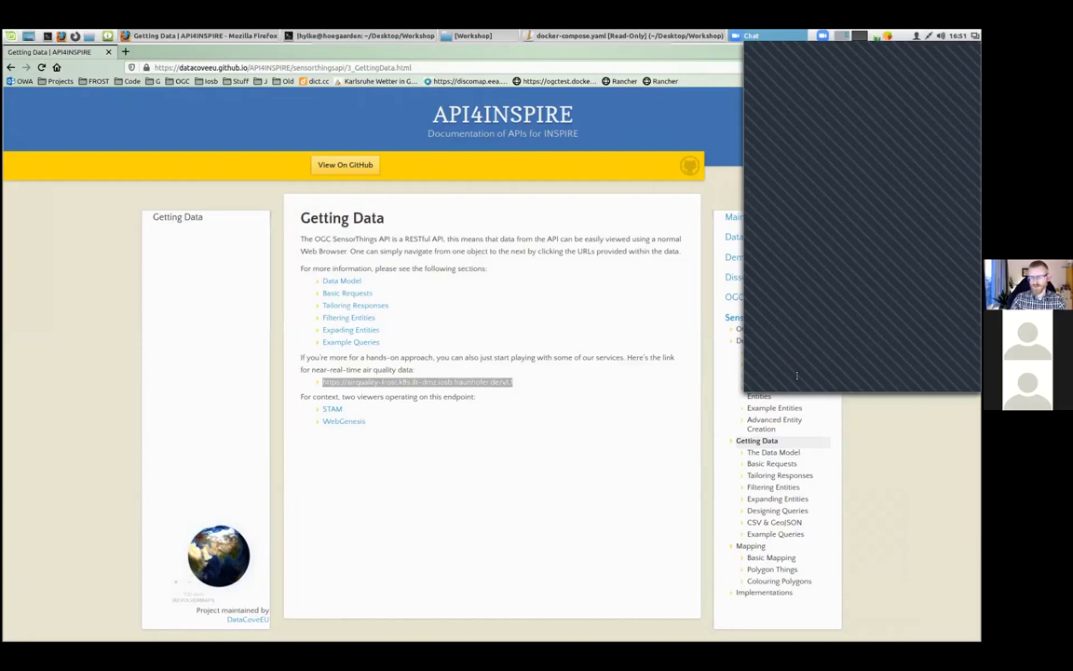
{"action": "left_click", "coordinate": [629, 343]}
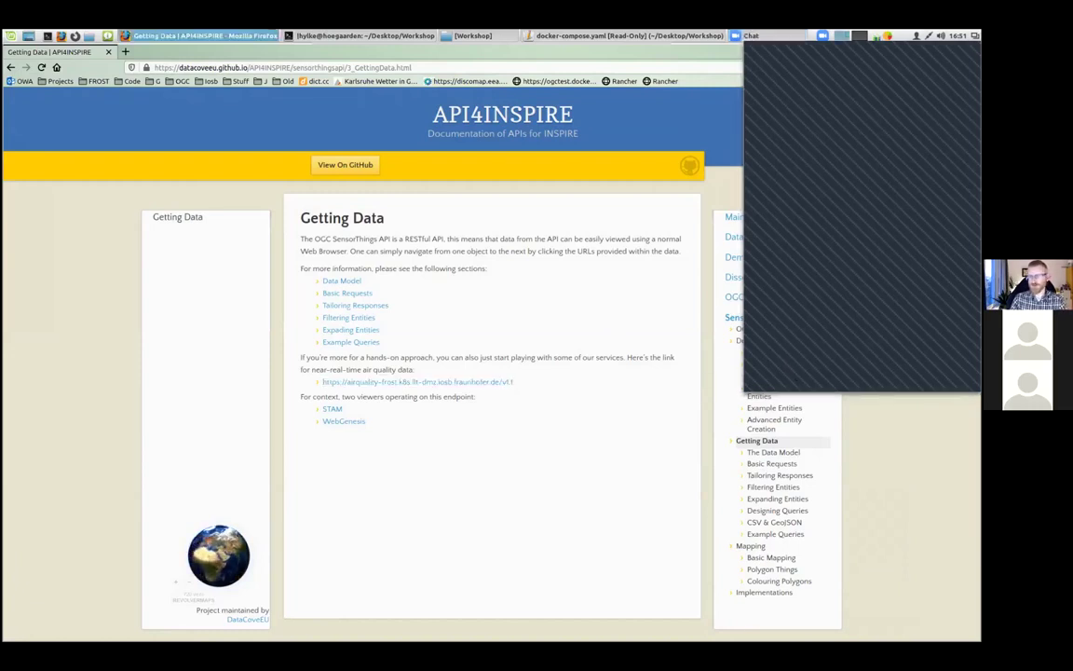
{"action": "key", "text": "alt+h"}
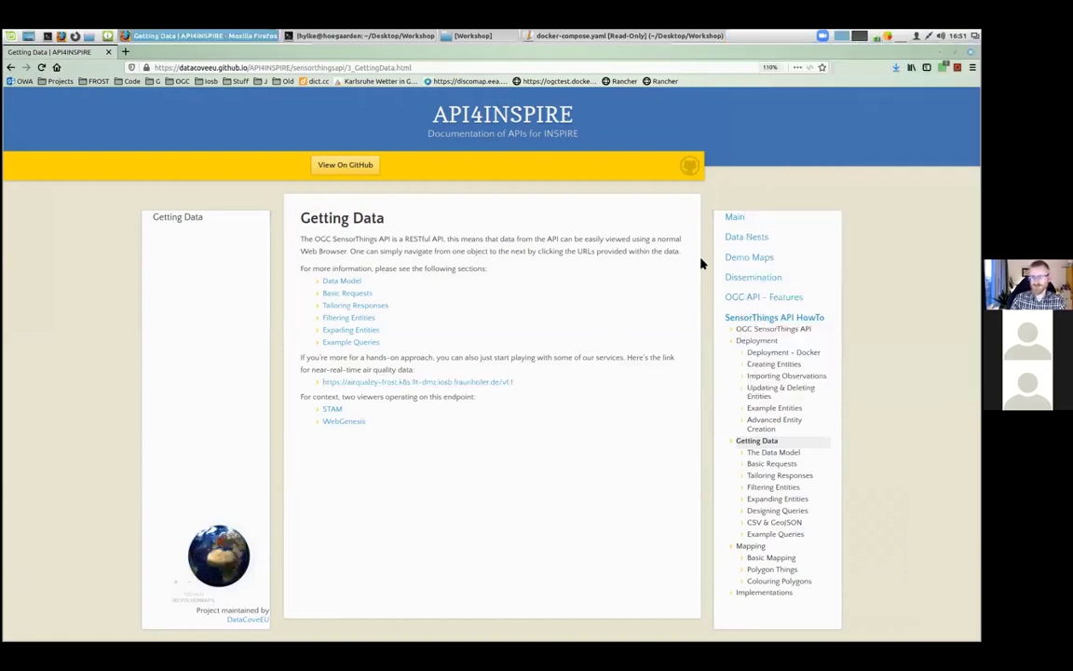
Open The Data Model page of the SensorThings API HowTo and view its class diagram.
{"action": "mouse_move", "coordinate": [750, 237]}
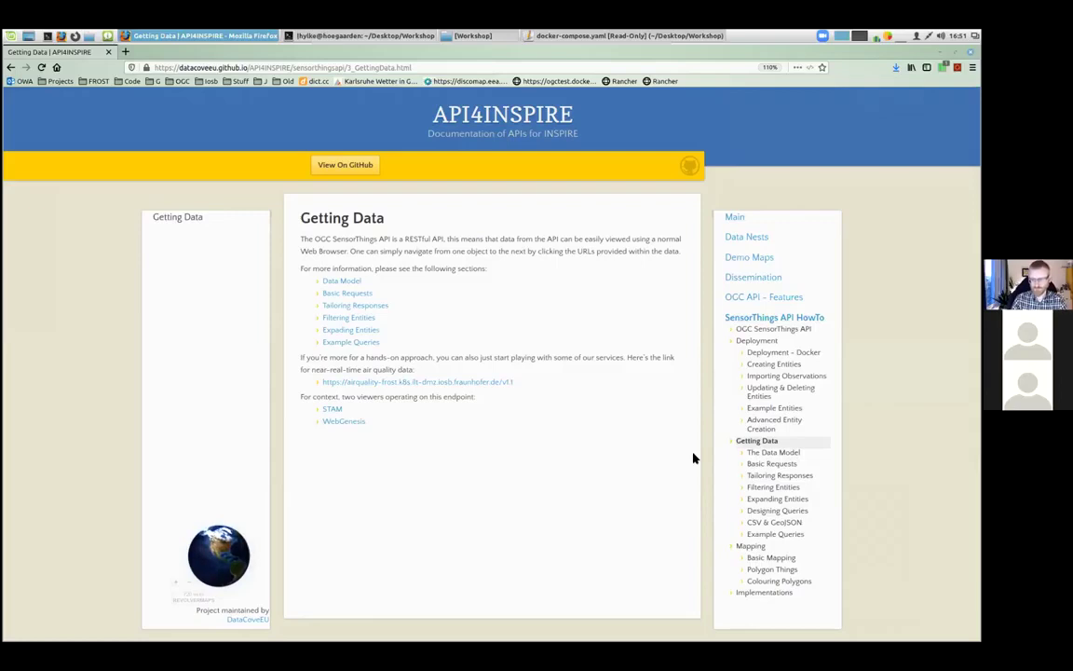
{"action": "left_click", "coordinate": [761, 451]}
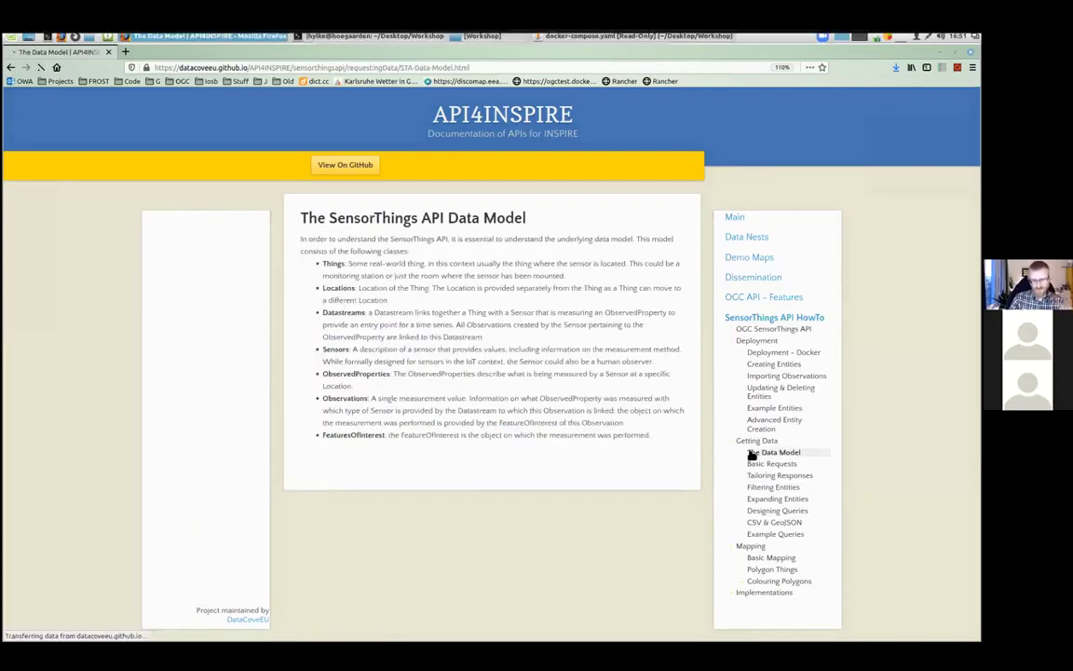
{"action": "scroll", "coordinate": [541, 336], "scroll_direction": "down", "scroll_amount": 2}
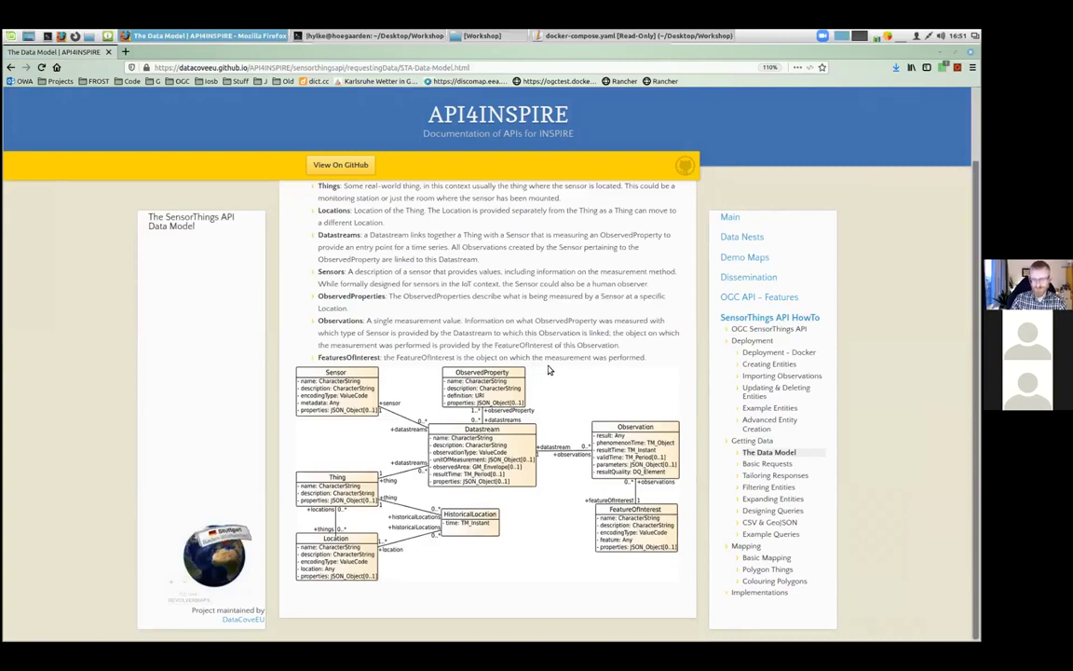
Open the Basic Requests page and read through it to the A Specific Object section.
{"action": "left_click", "coordinate": [758, 464]}
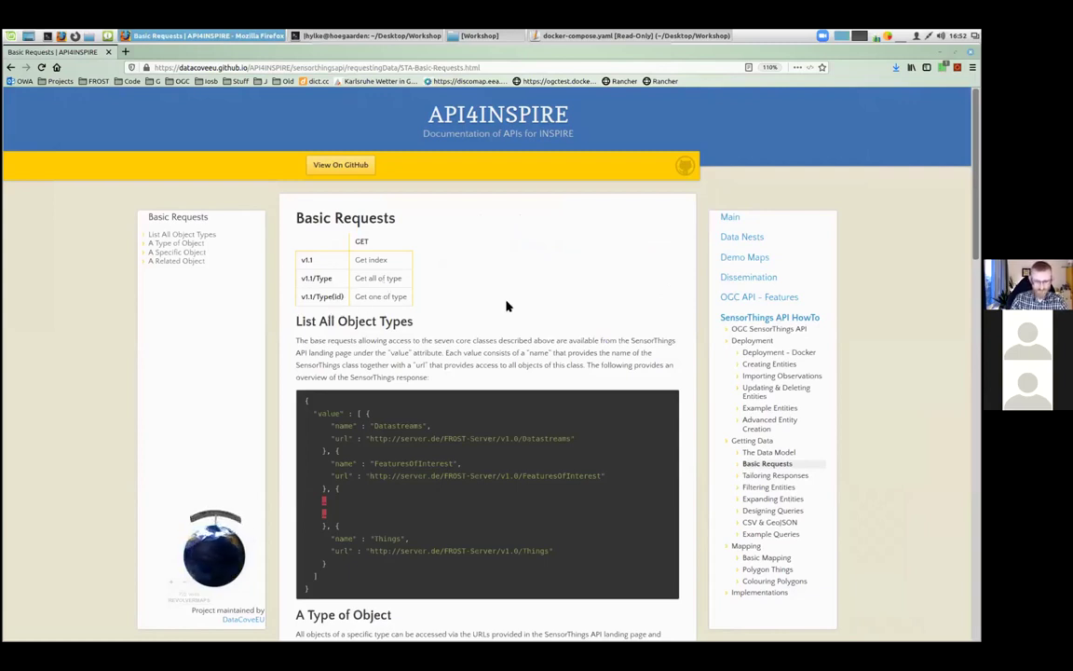
{"action": "scroll", "coordinate": [507, 304], "scroll_direction": "down", "scroll_amount": 3}
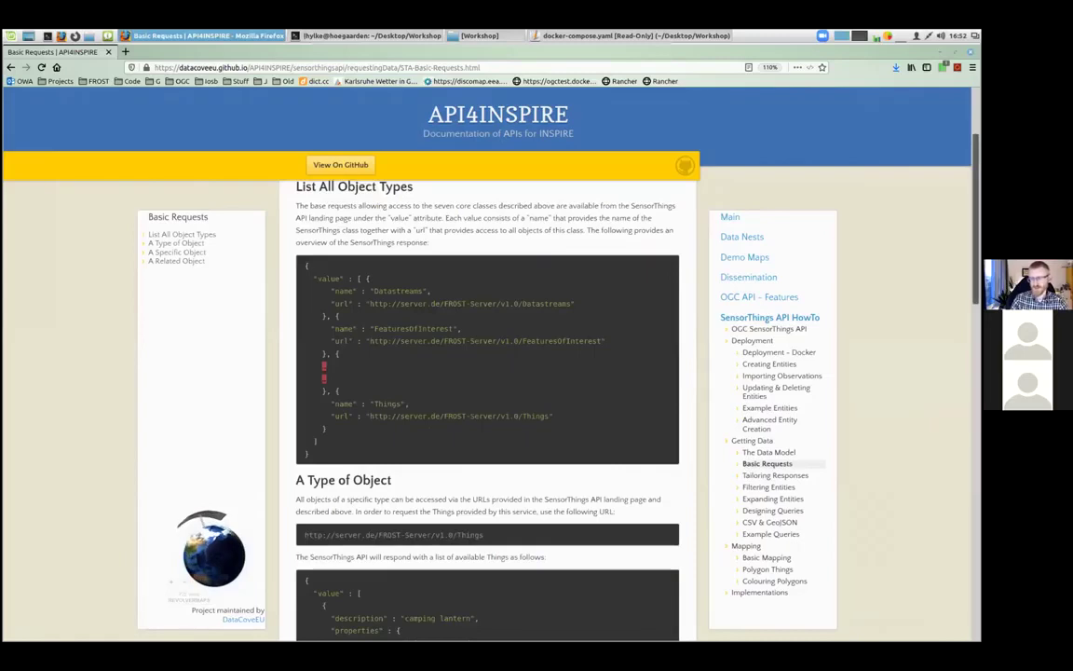
{"action": "scroll", "coordinate": [487, 391], "scroll_direction": "down", "scroll_amount": 12}
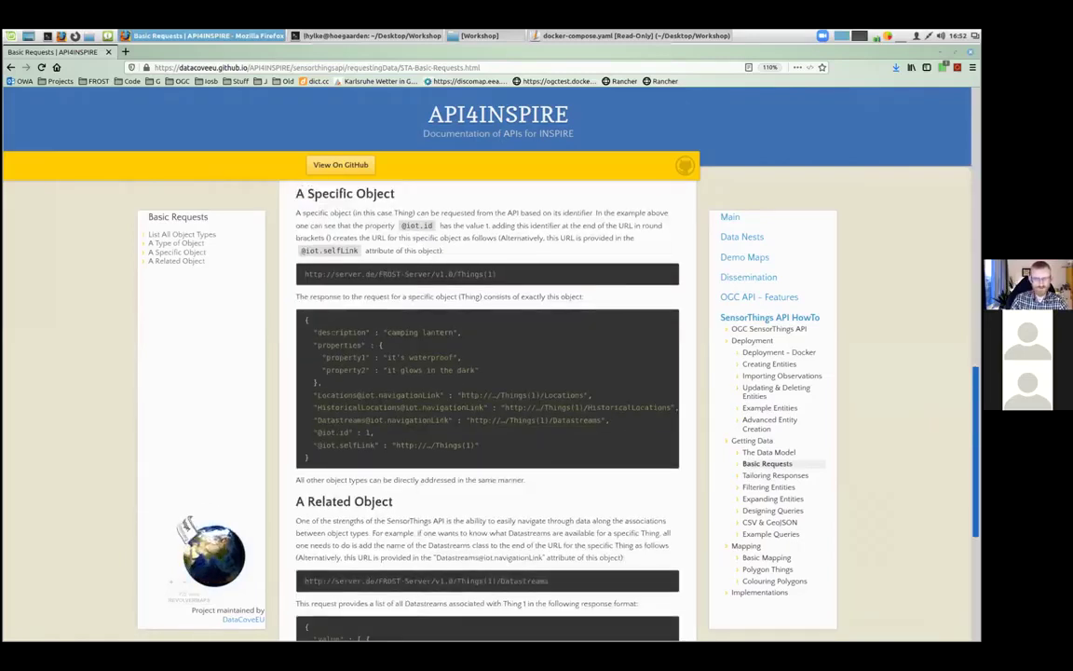
{"action": "scroll", "coordinate": [487, 392], "scroll_direction": "up", "scroll_amount": 1}
{"action": "scroll", "coordinate": [389, 517], "scroll_direction": "down", "scroll_amount": 1}
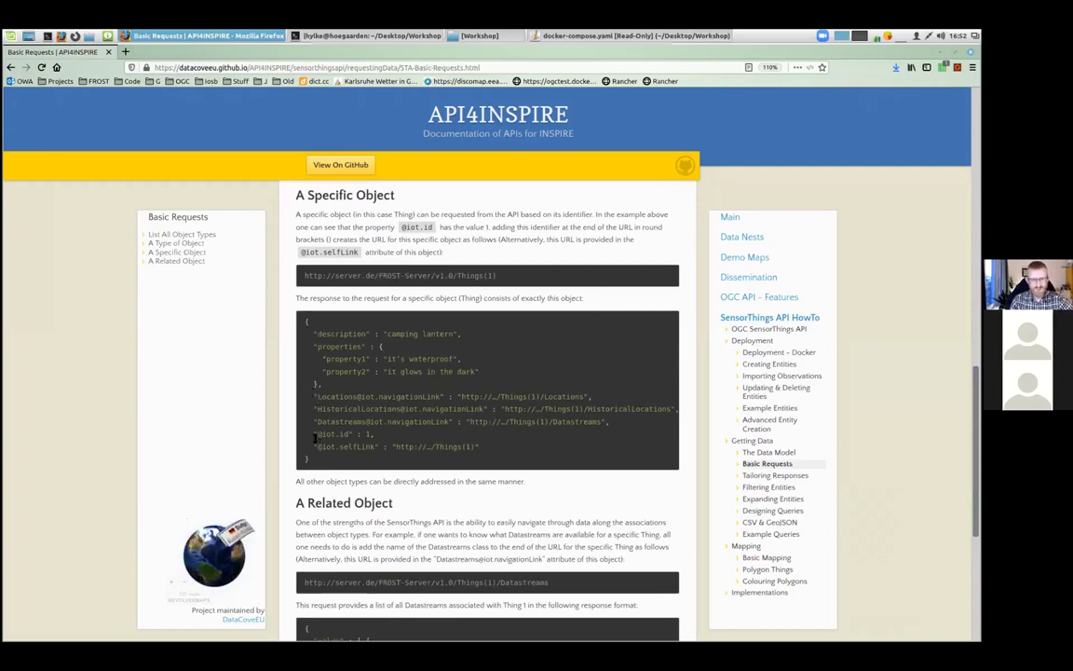
{"action": "left_click_drag", "start_coordinate": [315, 434], "coordinate": [348, 434]}
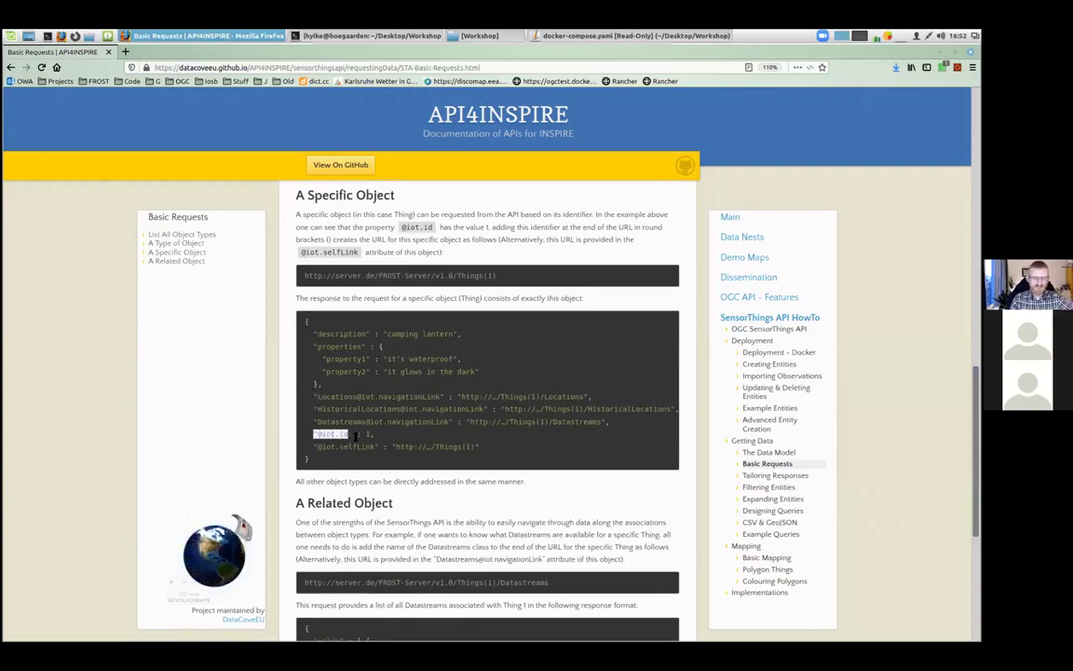
{"action": "left_click", "coordinate": [325, 436]}
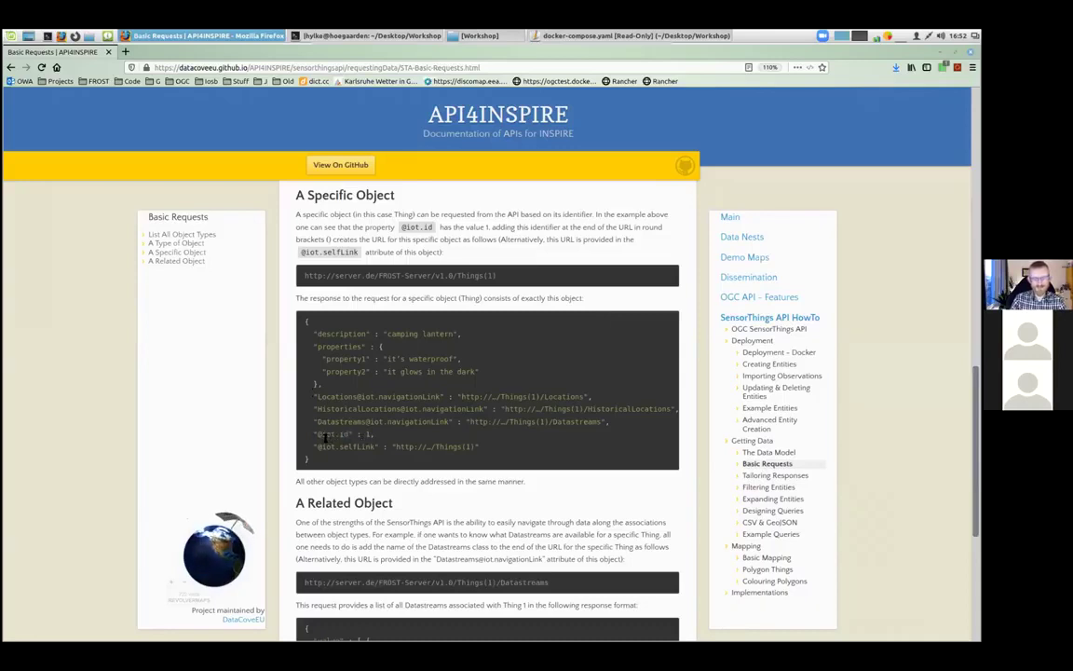
{"action": "left_click_drag", "start_coordinate": [320, 435], "coordinate": [322, 434]}
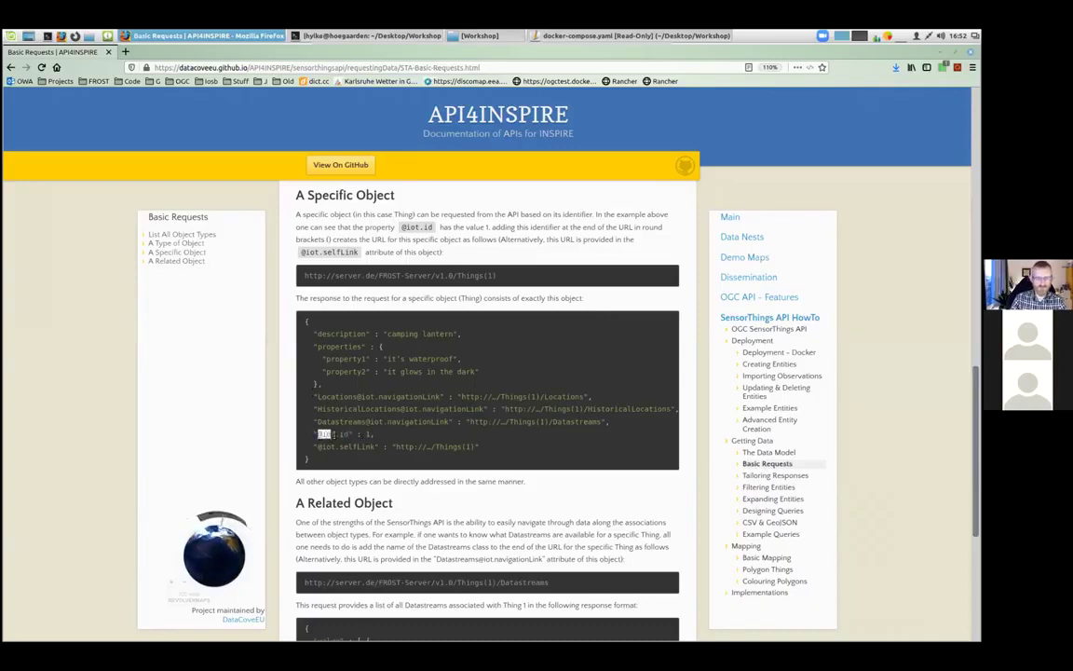
{"action": "left_click", "coordinate": [300, 393]}
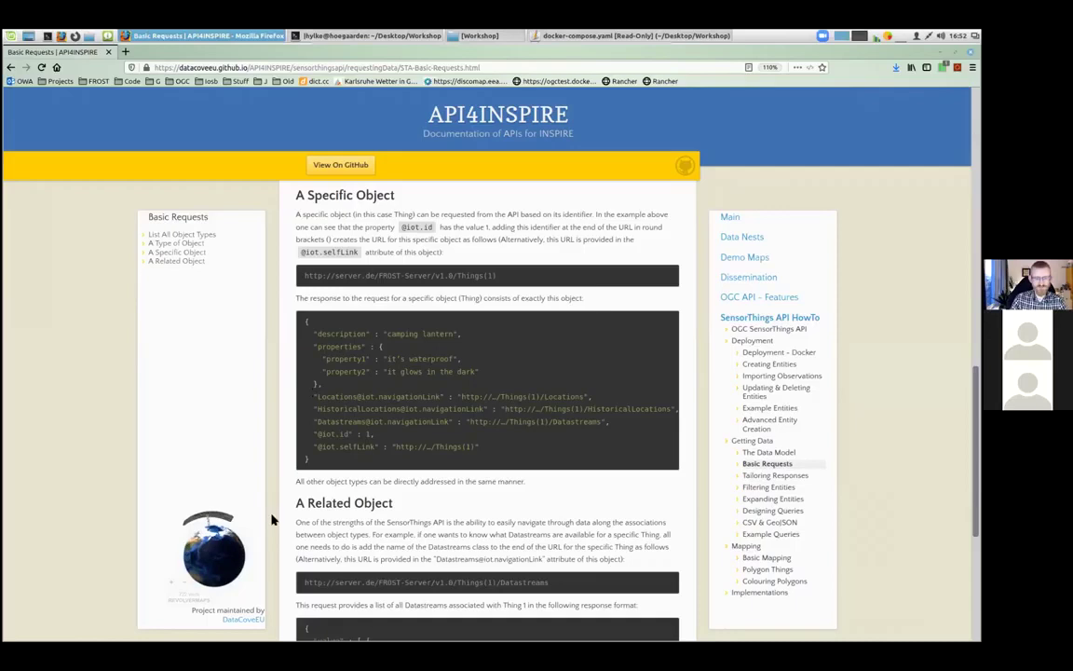
{"action": "double_click", "coordinate": [368, 434]}
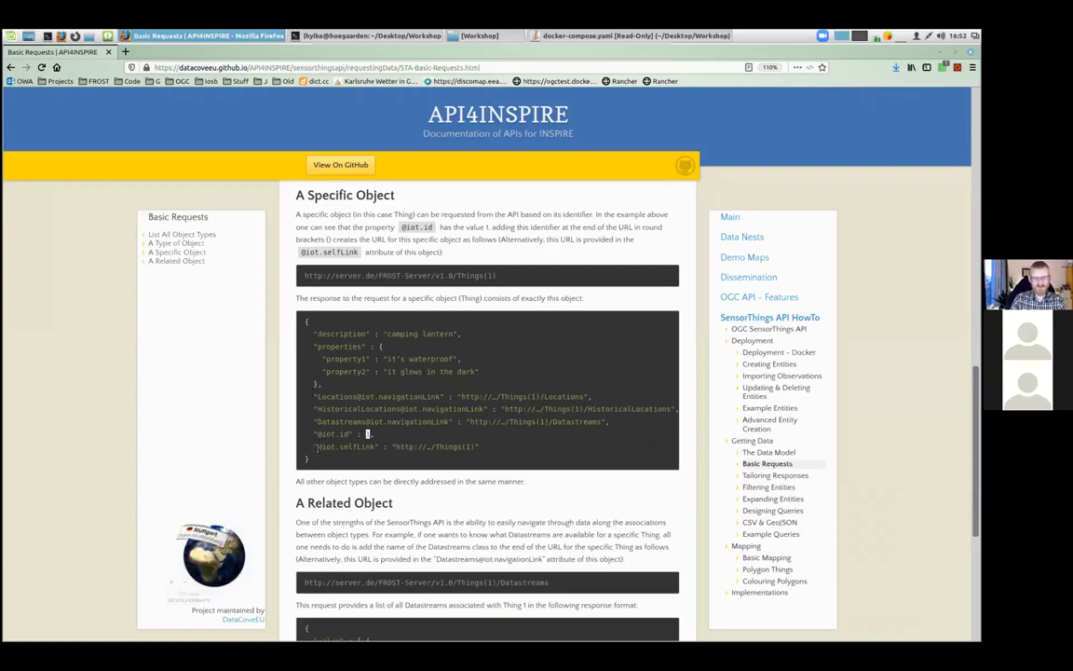
{"action": "left_click_drag", "start_coordinate": [317, 448], "coordinate": [375, 448]}
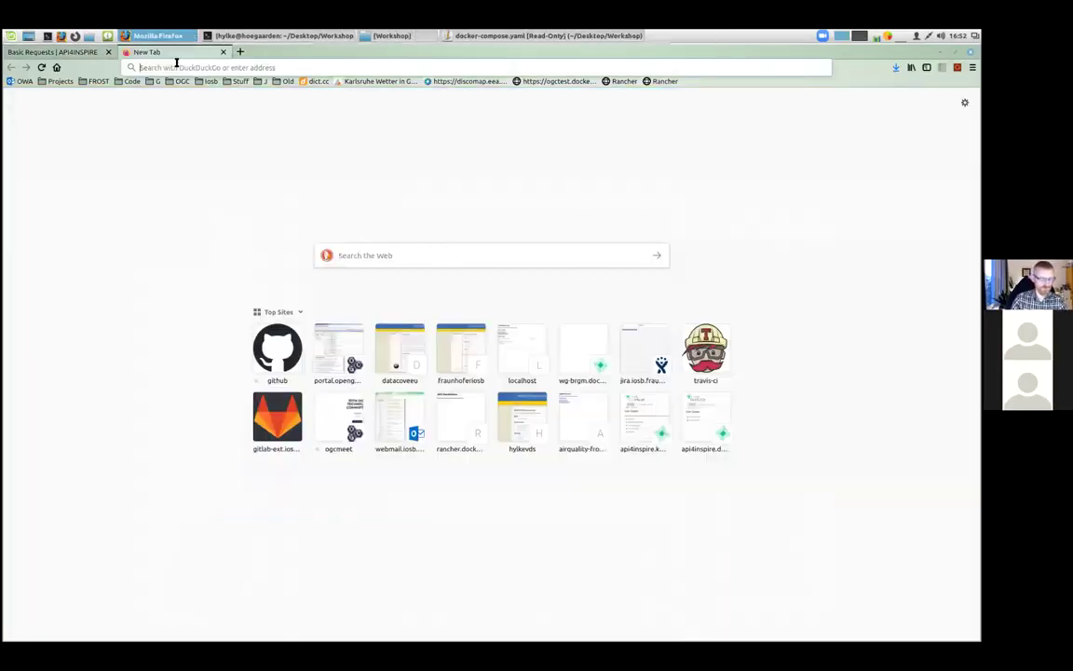
{"action": "left_click", "coordinate": [125, 51]}
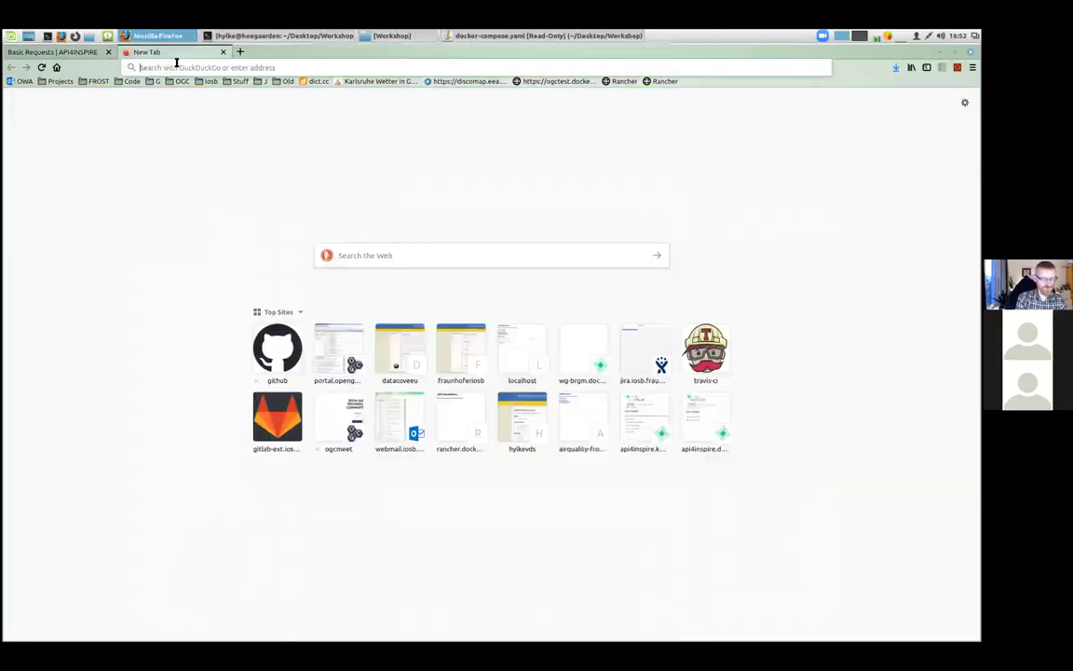
{"action": "type", "text": "air"}
{"action": "key", "text": "Return"}
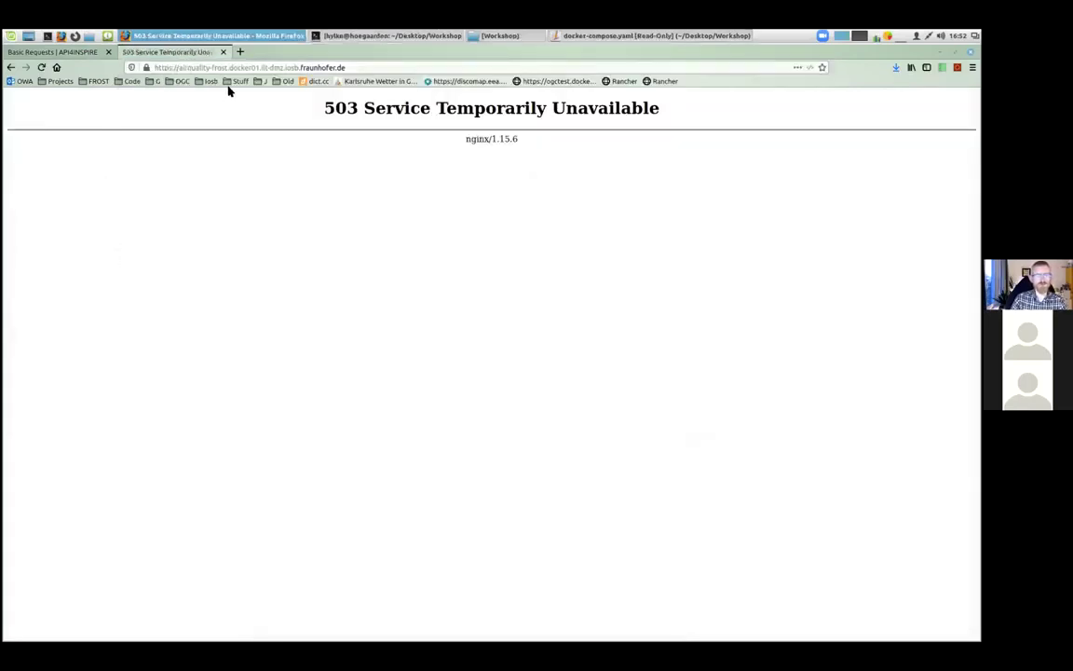
{"action": "left_click_drag", "start_coordinate": [229, 68], "coordinate": [258, 68]}
{"action": "type", "text": "k8s"}
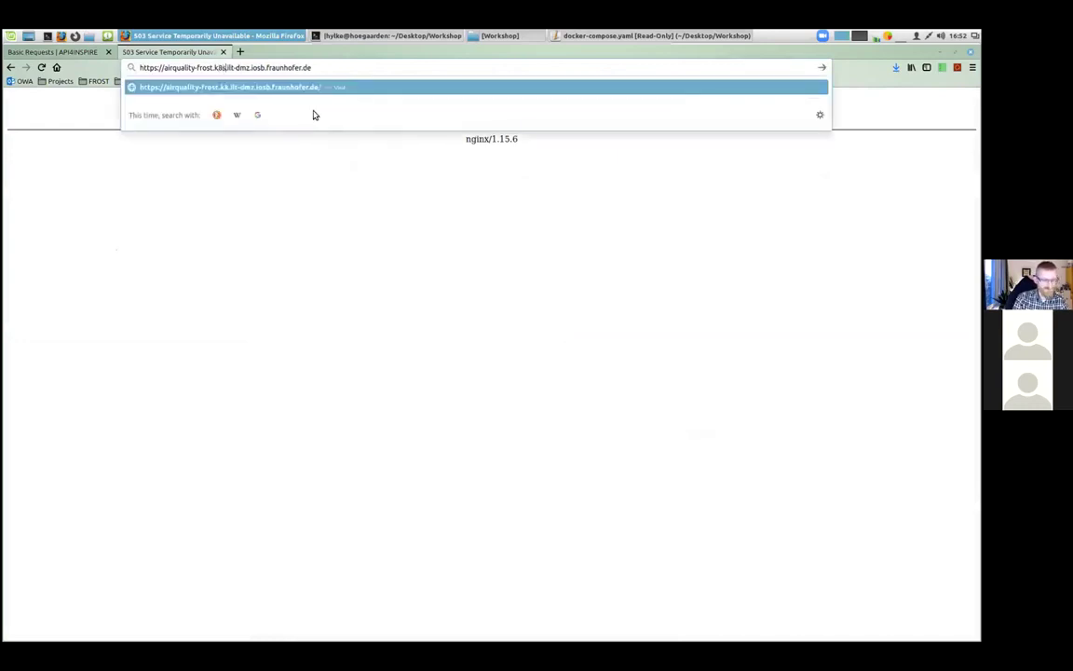
{"action": "key", "text": "Return"}
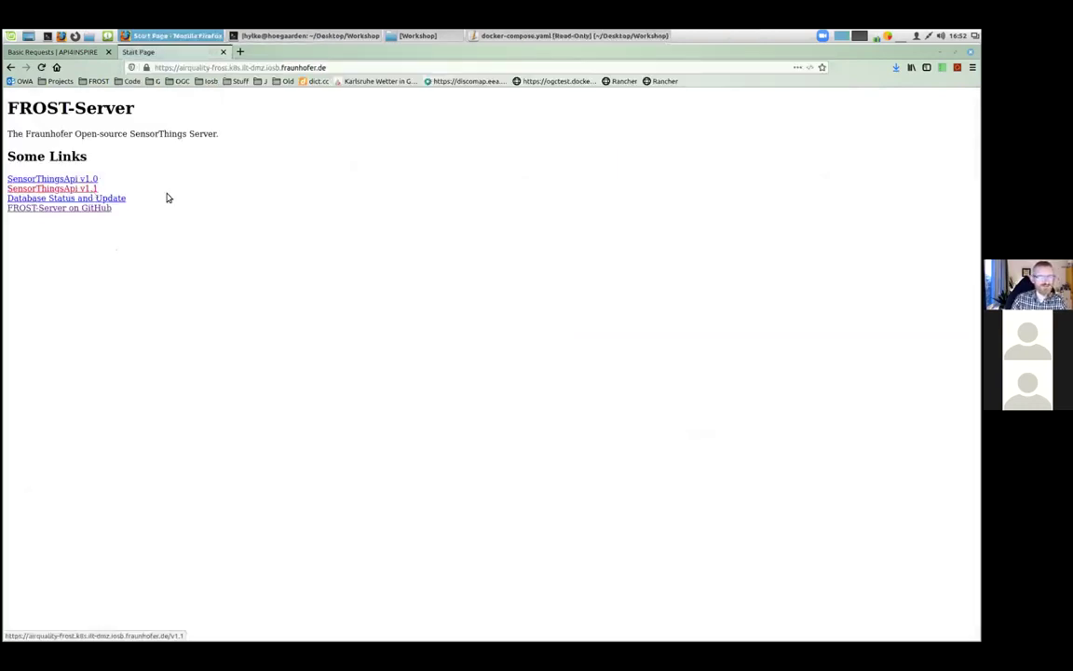
{"action": "left_click", "coordinate": [163, 408]}
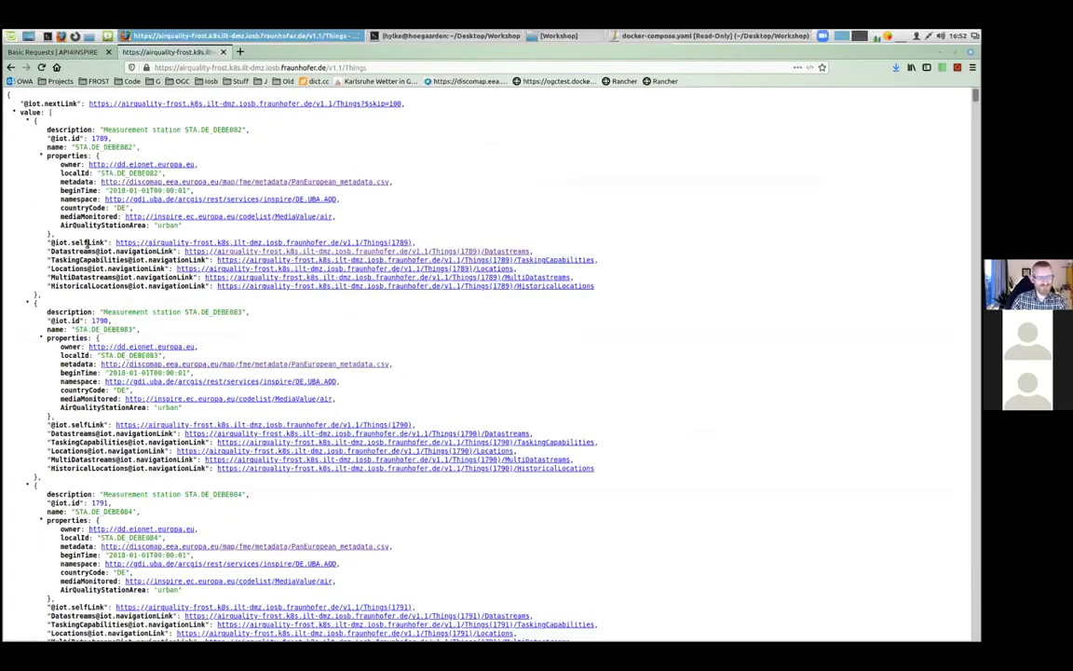
{"action": "left_click_drag", "start_coordinate": [50, 243], "coordinate": [104, 243]}
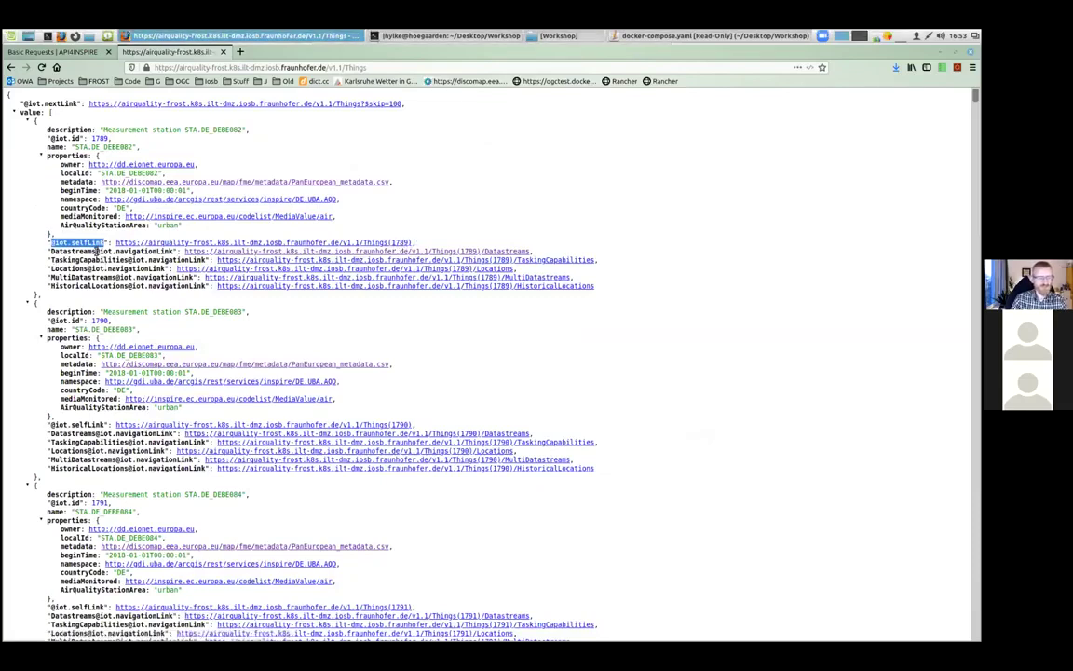
{"action": "left_click_drag", "start_coordinate": [95, 252], "coordinate": [172, 252]}
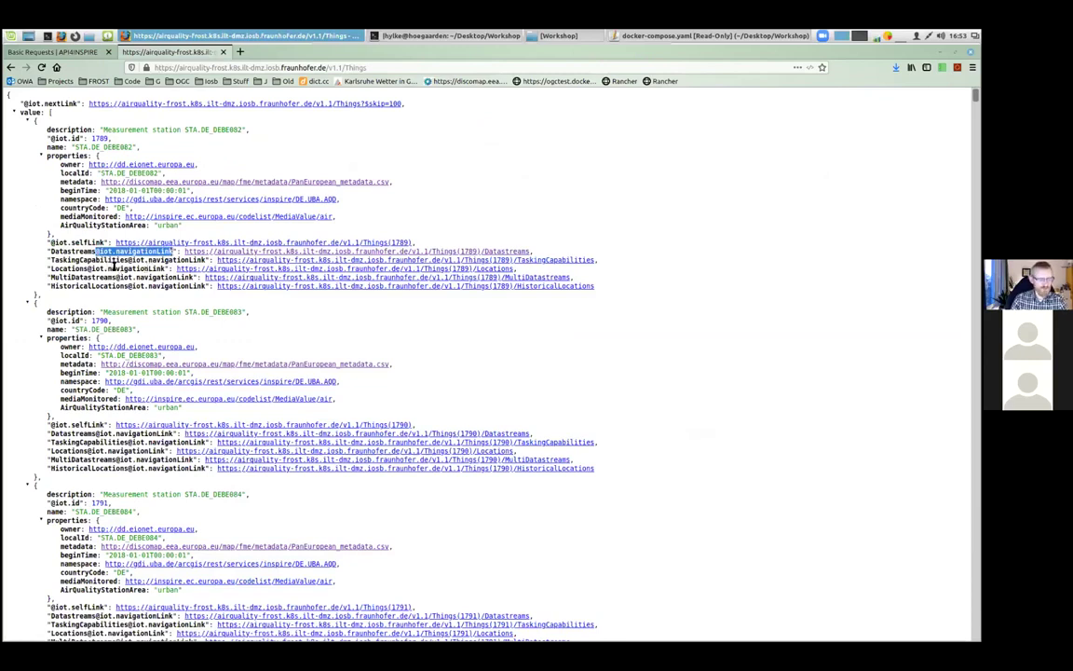
{"action": "scroll", "coordinate": [115, 266], "scroll_direction": "down", "scroll_amount": 2}
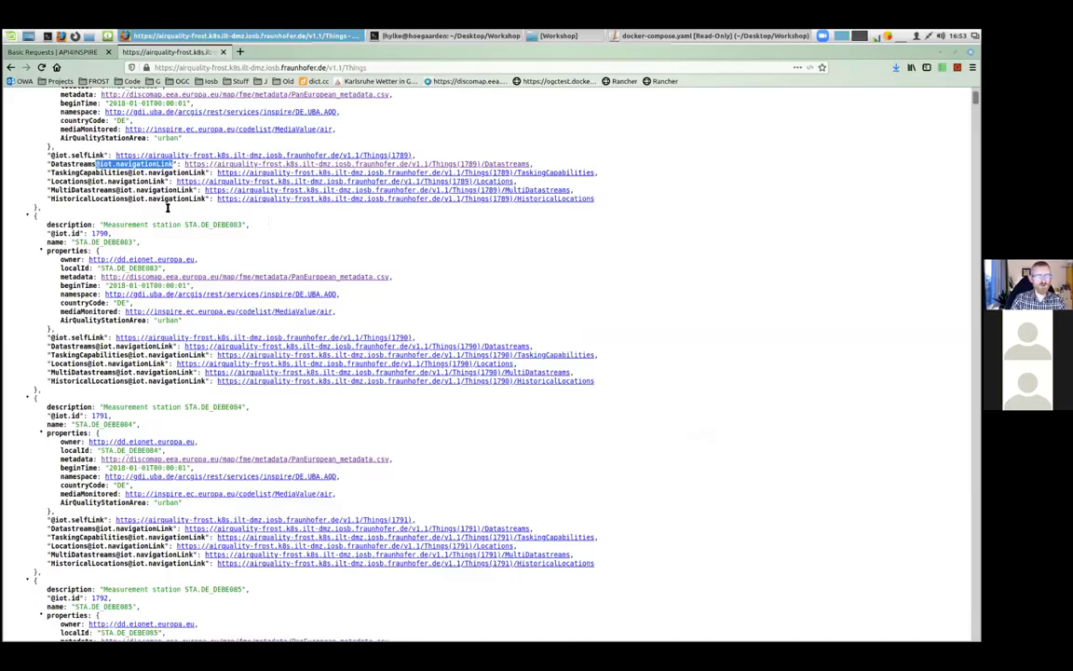
{"action": "scroll", "coordinate": [56, 177], "scroll_direction": "up", "scroll_amount": 1}
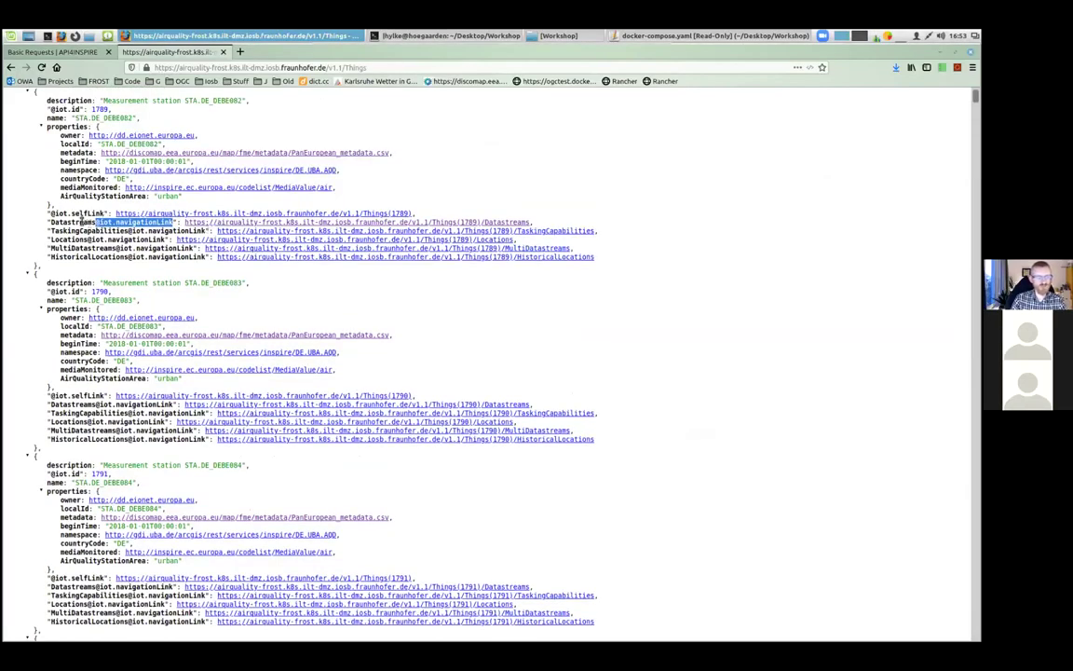
Follow the first Thing's Datastreams navigation link and highlight the Thing relation in the returned Datastream.
{"action": "double_click", "coordinate": [75, 222]}
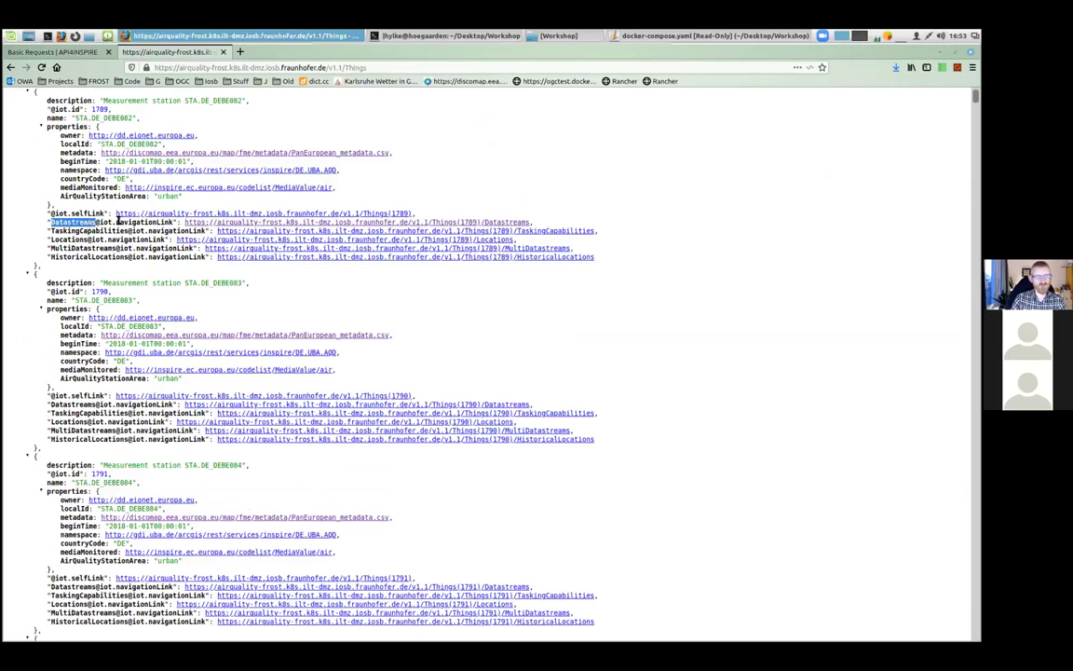
{"action": "left_click", "coordinate": [193, 225]}
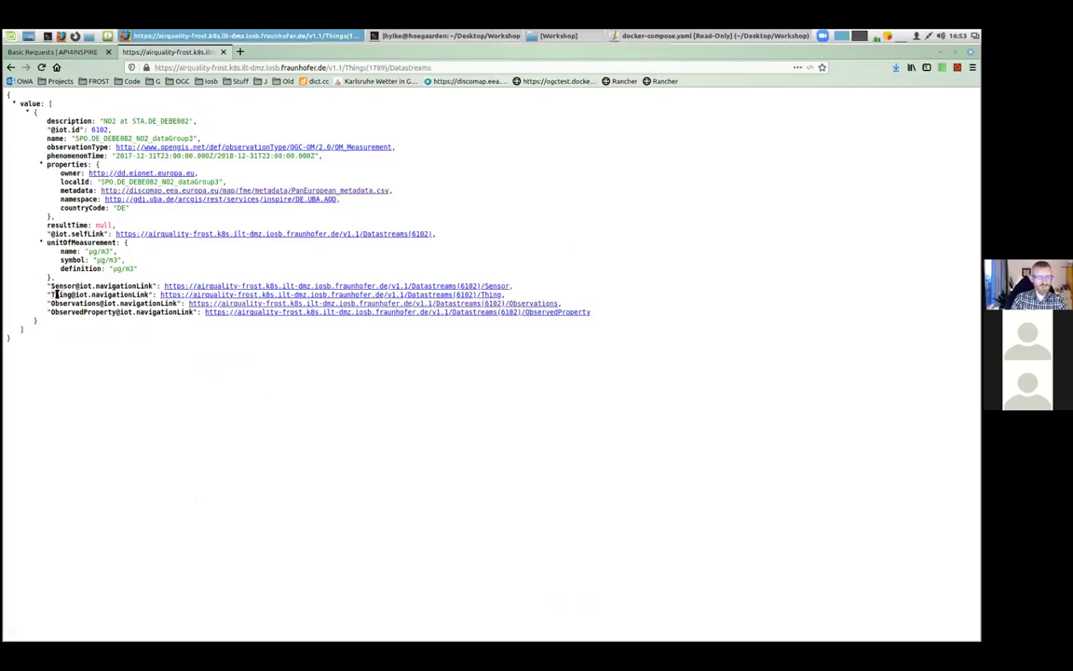
{"action": "double_click", "coordinate": [56, 294]}
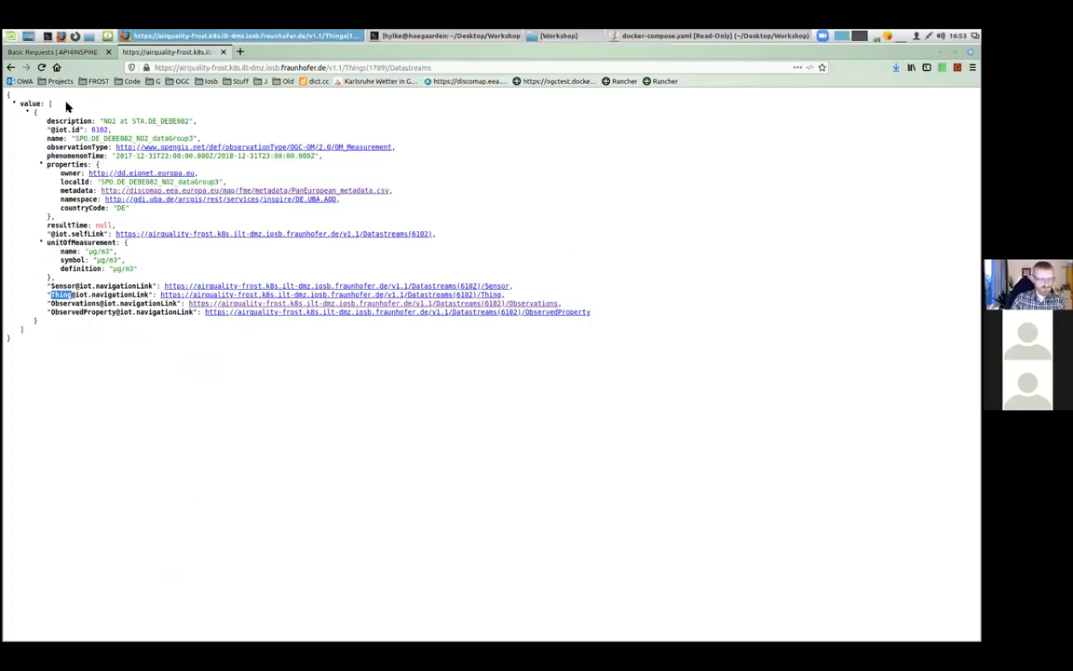
Return to the documentation, view the A Related Object section, and open the Tailoring Responses page.
{"action": "left_click", "coordinate": [61, 51]}
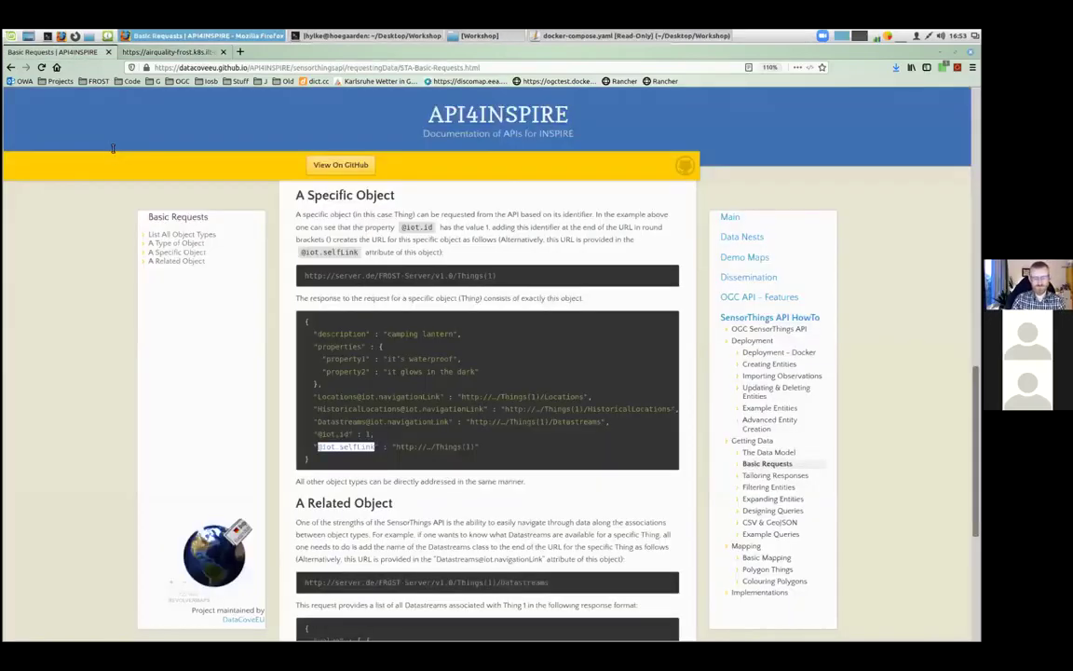
{"action": "scroll", "coordinate": [771, 480], "scroll_direction": "down", "scroll_amount": 5}
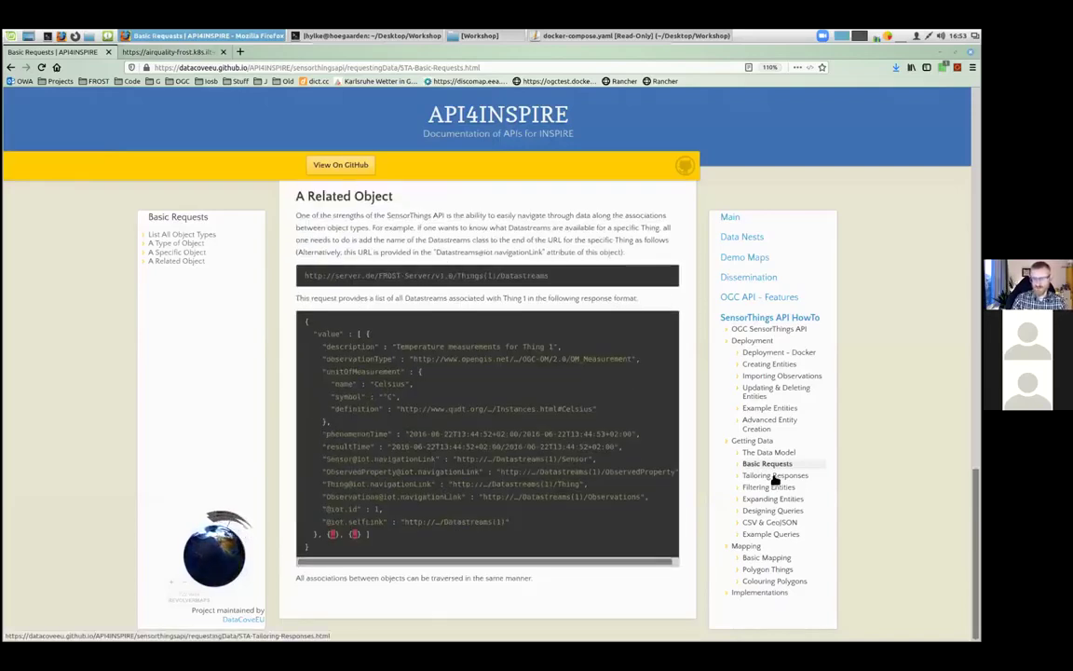
{"action": "left_click", "coordinate": [774, 477]}
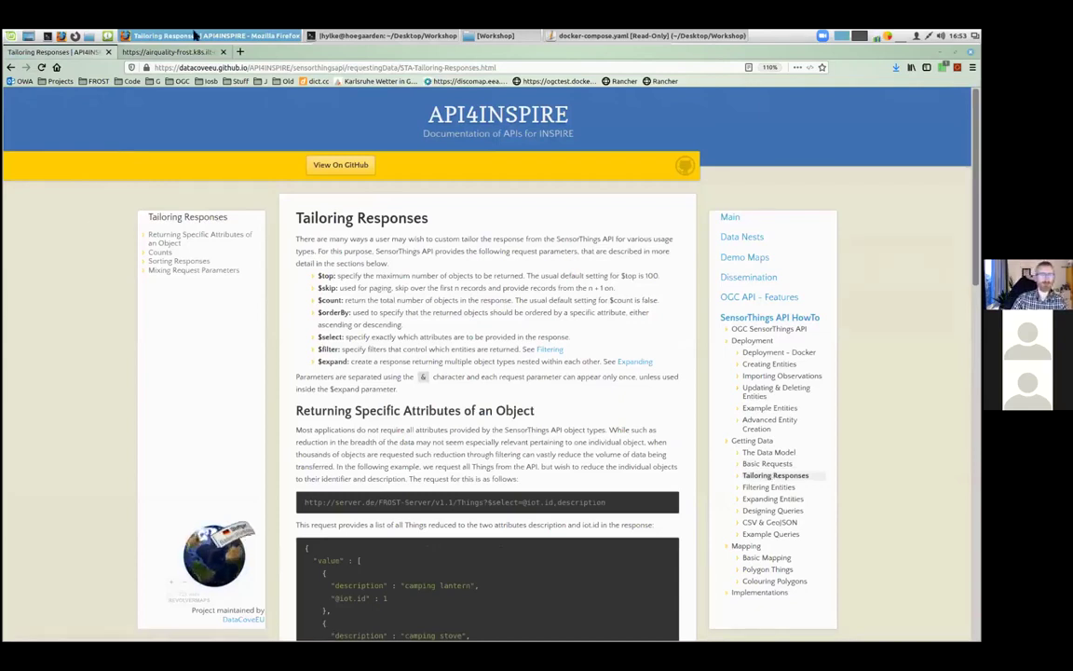
Go back to the air quality service's v1.1 Things collection and reload it.
{"action": "left_click", "coordinate": [159, 51]}
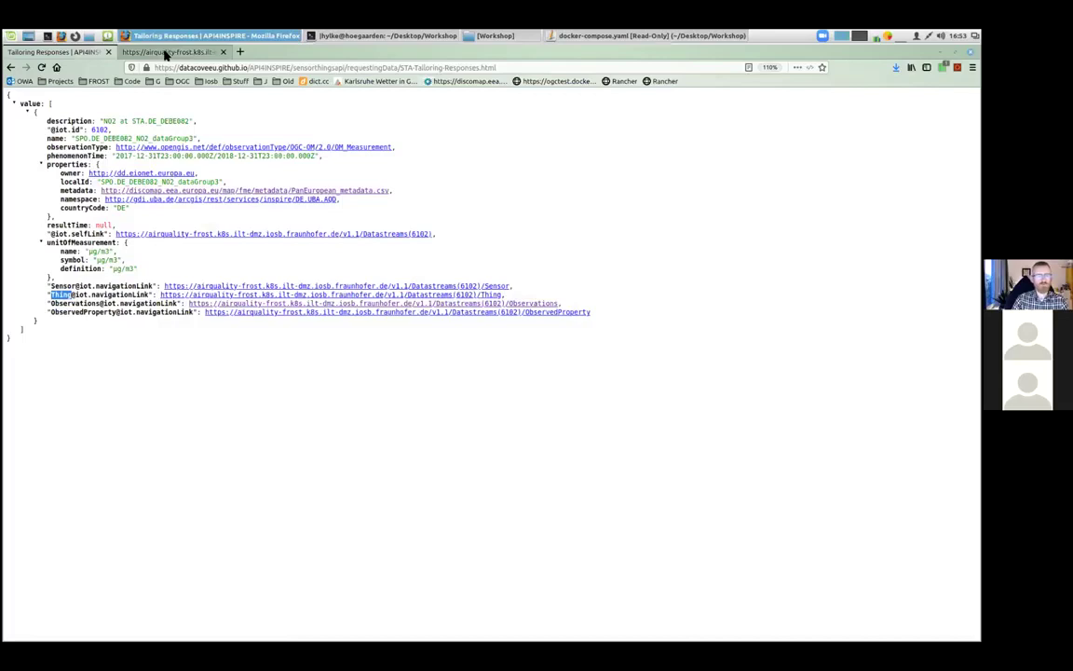
{"action": "left_click", "coordinate": [9, 68]}
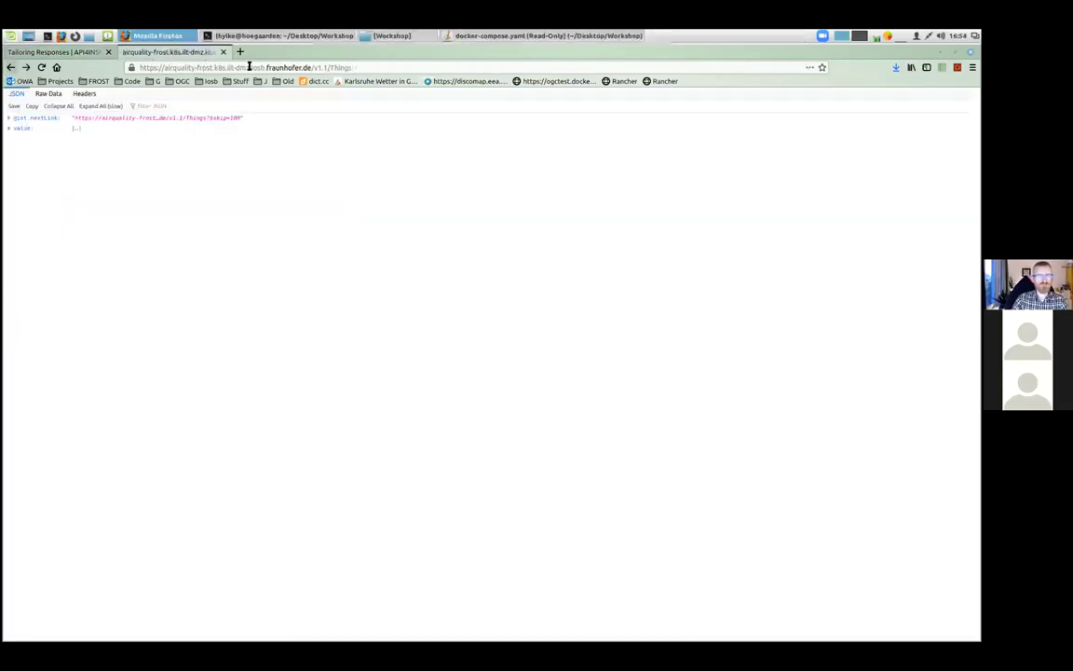
{"action": "left_click", "coordinate": [41, 68]}
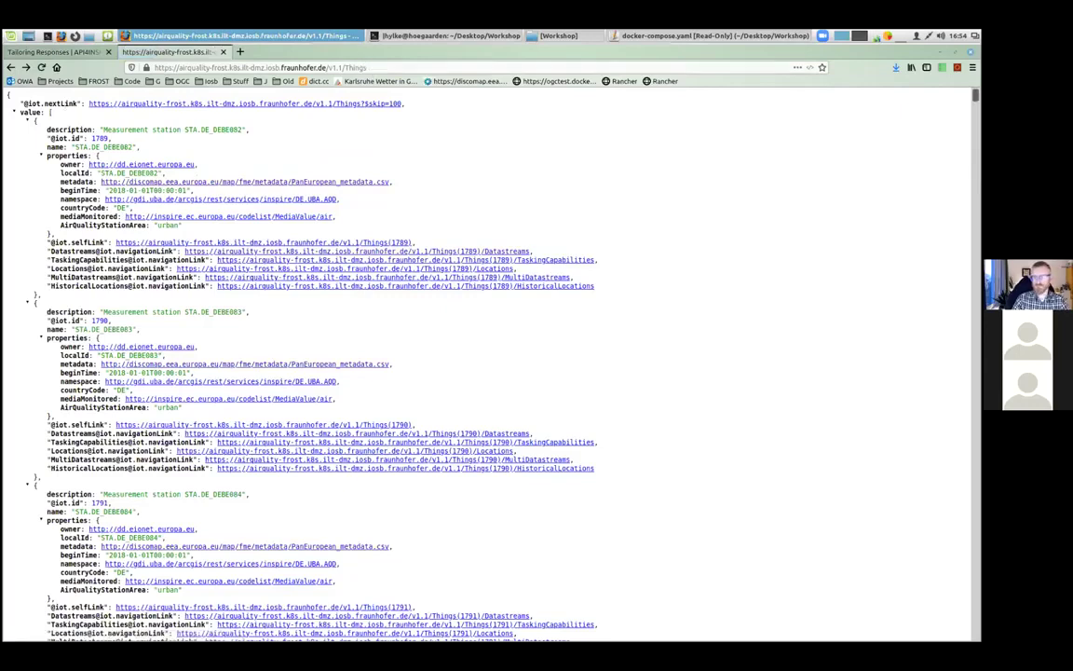
{"action": "scroll", "coordinate": [489, 364], "scroll_direction": "down", "scroll_amount": 20}
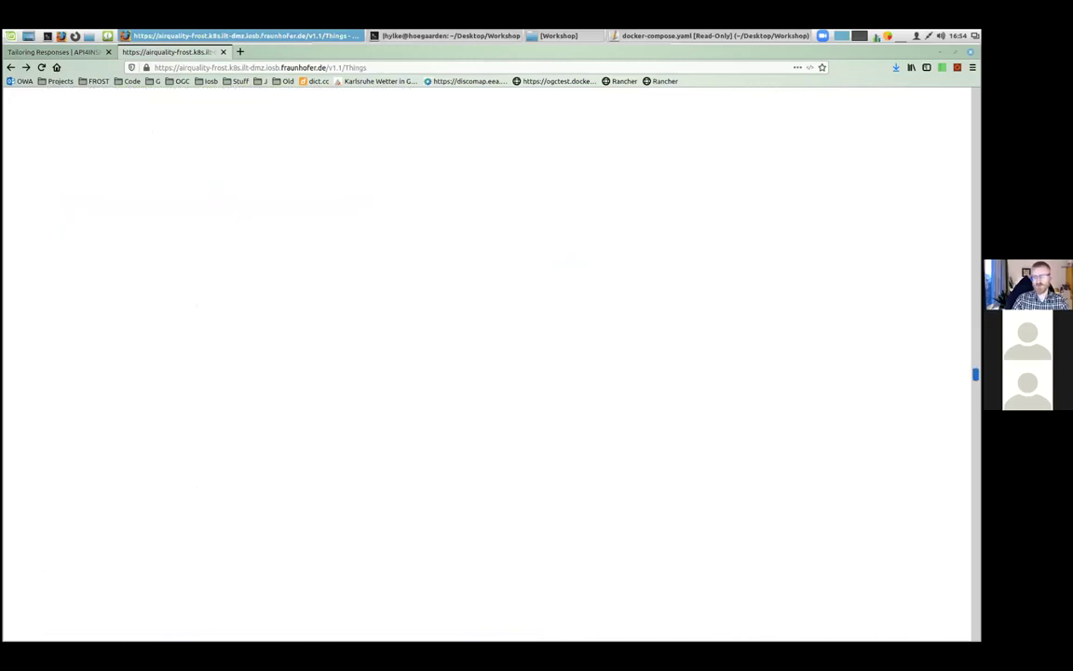
{"action": "key", "text": "Home"}
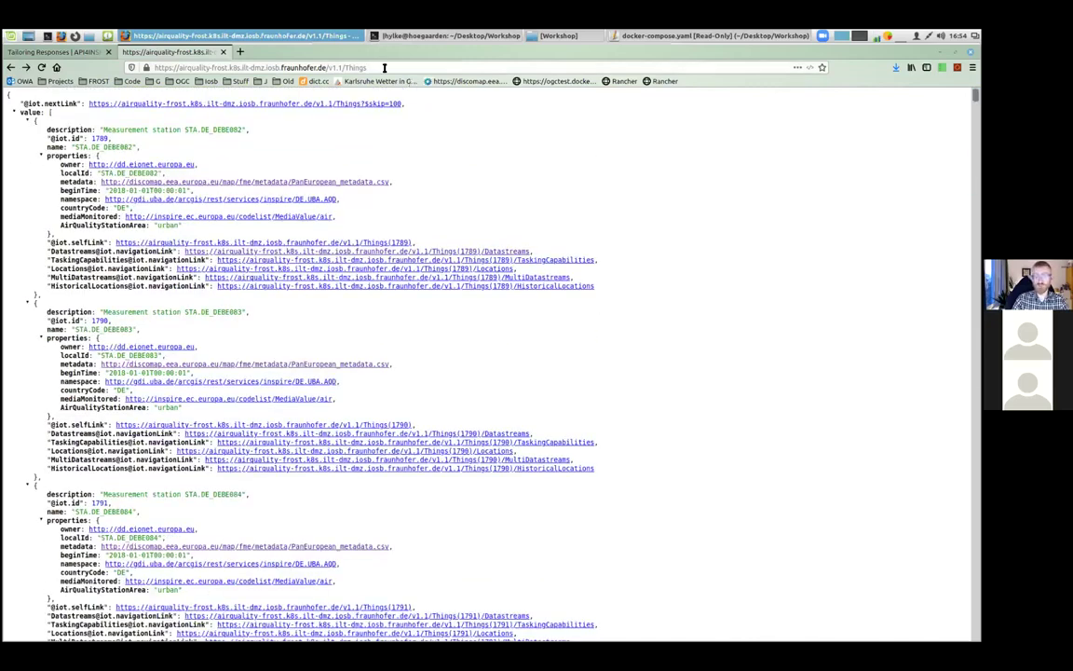
{"action": "left_click", "coordinate": [402, 70]}
{"action": "left_click", "coordinate": [402, 69]}
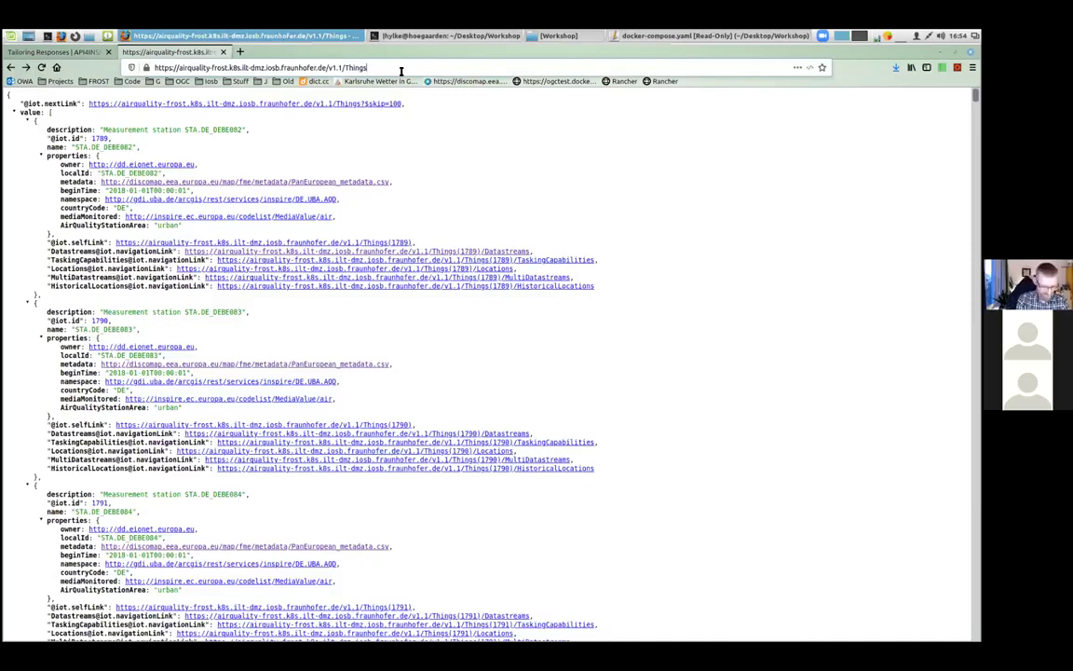
{"action": "type", "text": "?$count=true"}
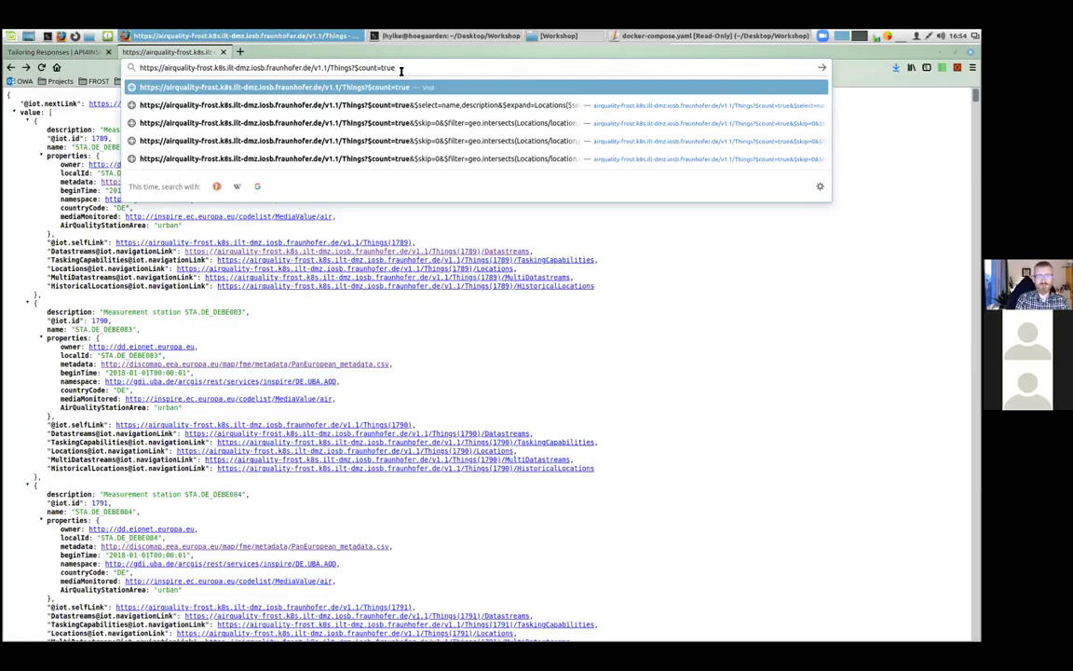
{"action": "key", "text": "Return"}
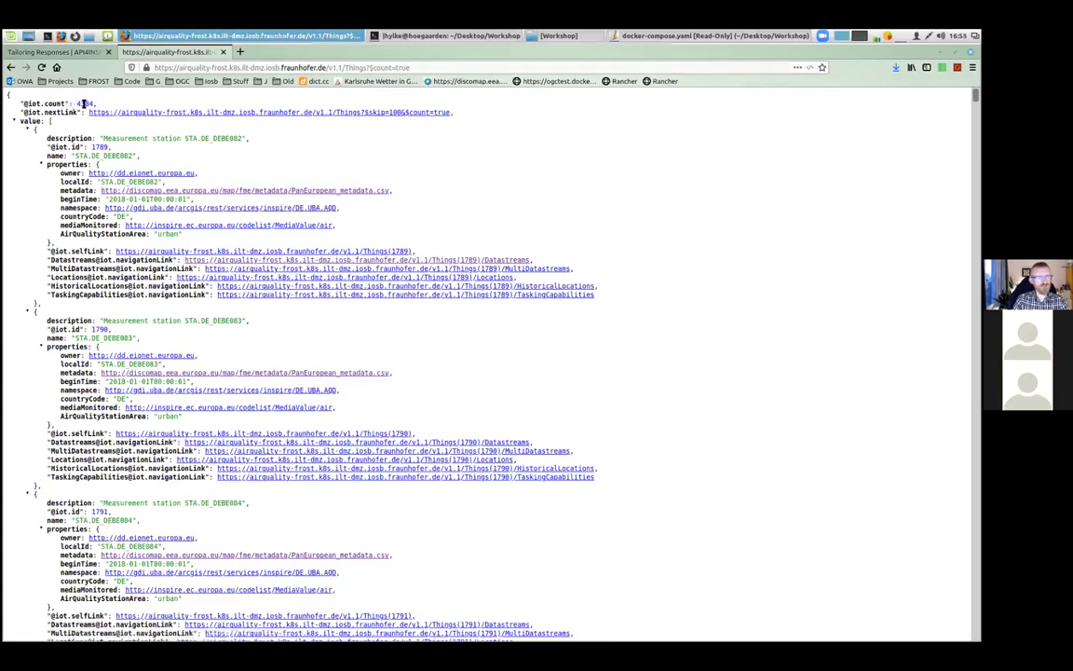
{"action": "double_click", "coordinate": [84, 104]}
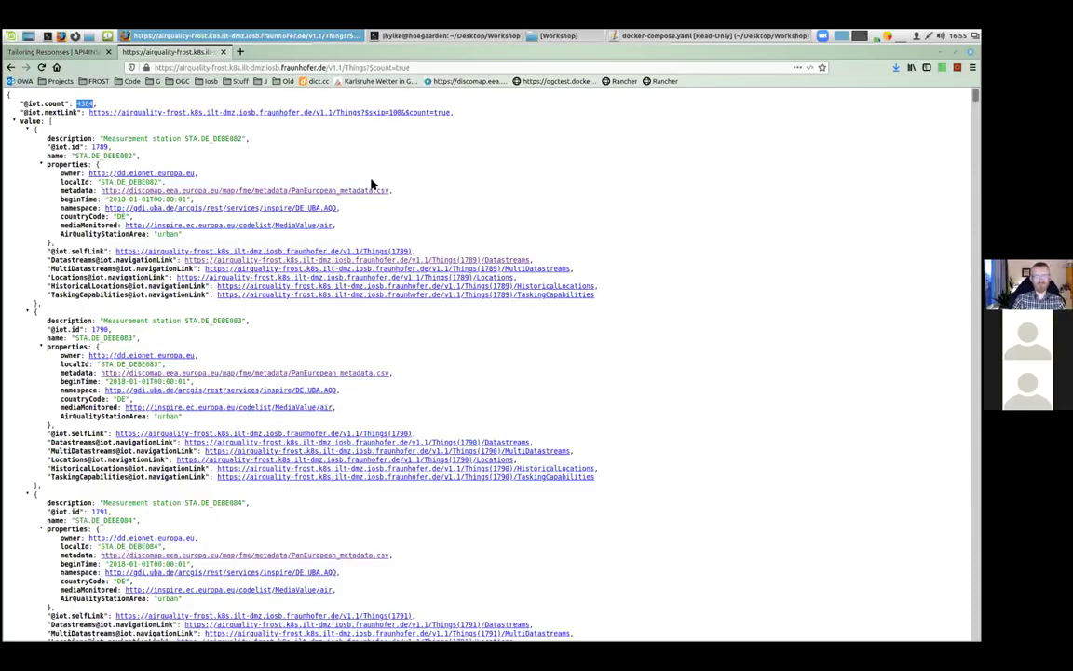
Replace the count parameter with $top=10 and request the Things collection again.
{"action": "left_click", "coordinate": [368, 67]}
{"action": "left_click", "coordinate": [376, 67]}
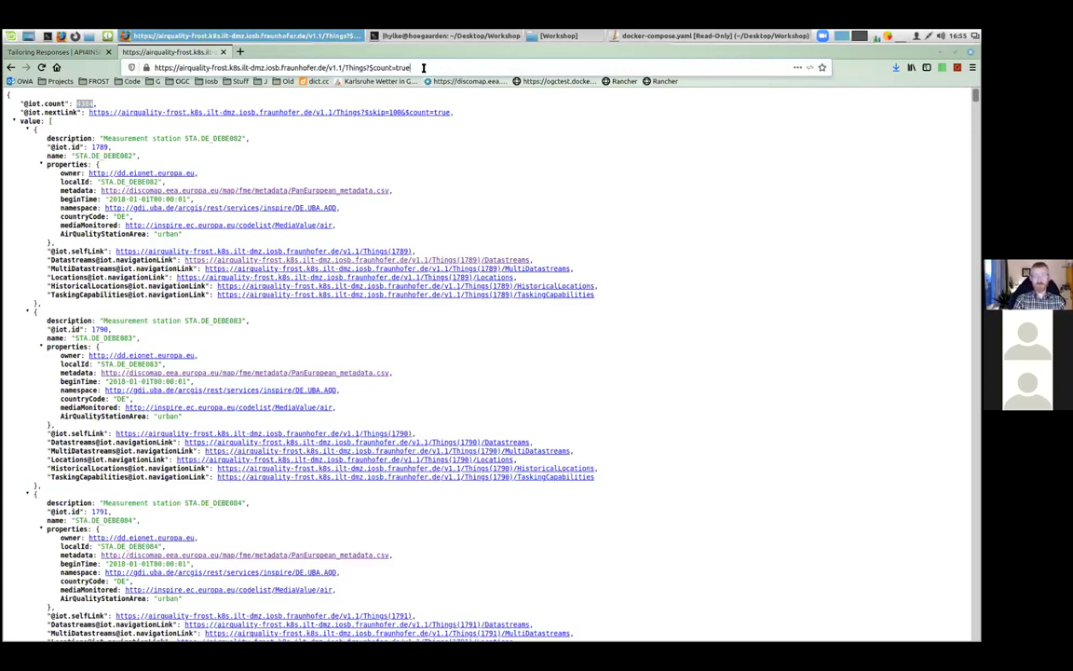
{"action": "key", "text": "ctrl+shift+Left"}
{"action": "key", "text": "ctrl+shift+Left"}
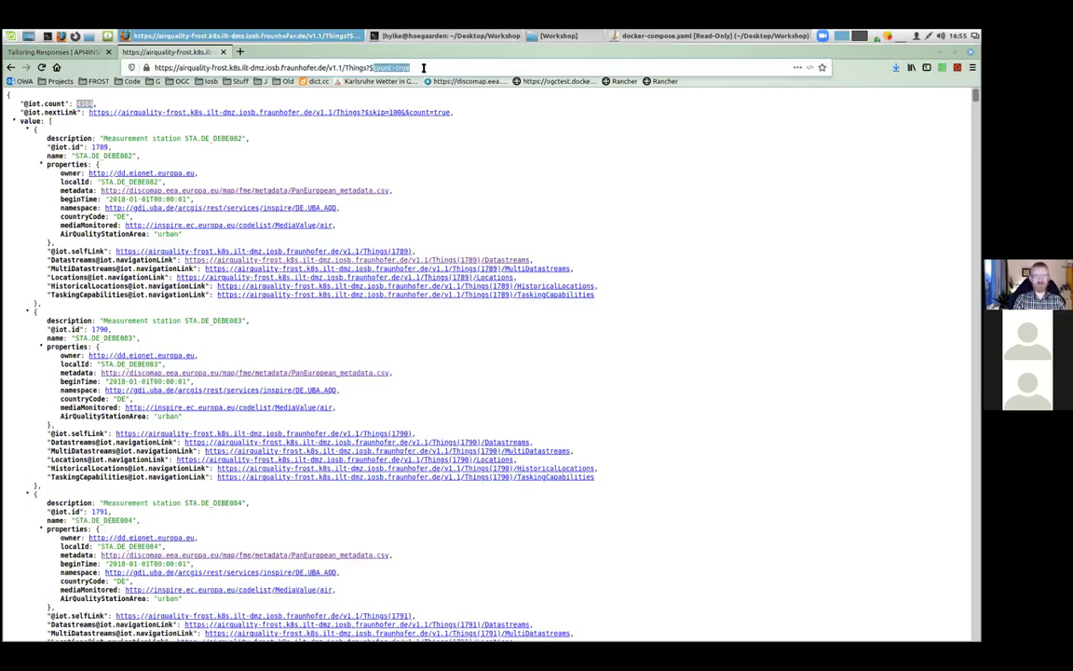
{"action": "type", "text": "t"}
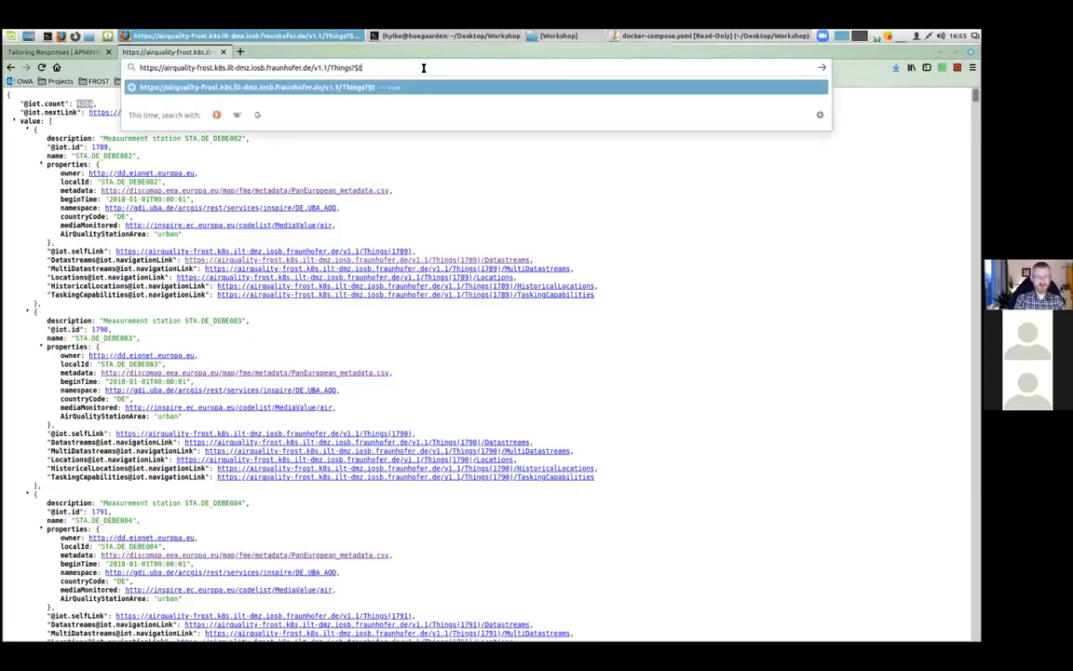
{"action": "type", "text": "op=10"}
{"action": "key", "text": "Return"}
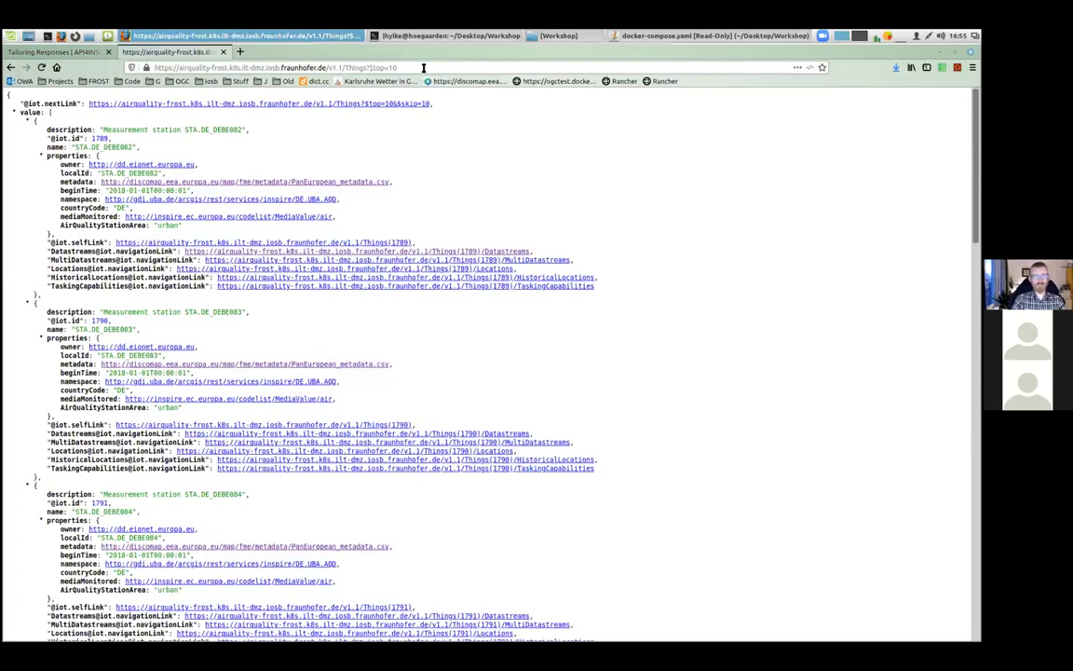
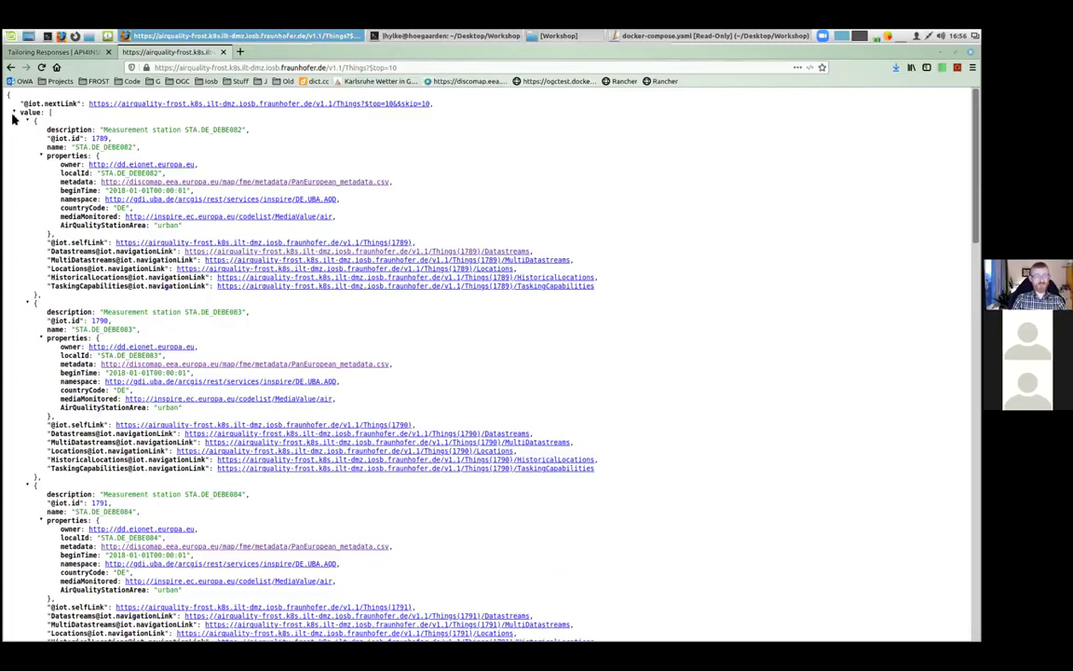
{"action": "left_click_drag", "start_coordinate": [22, 102], "coordinate": [79, 103]}
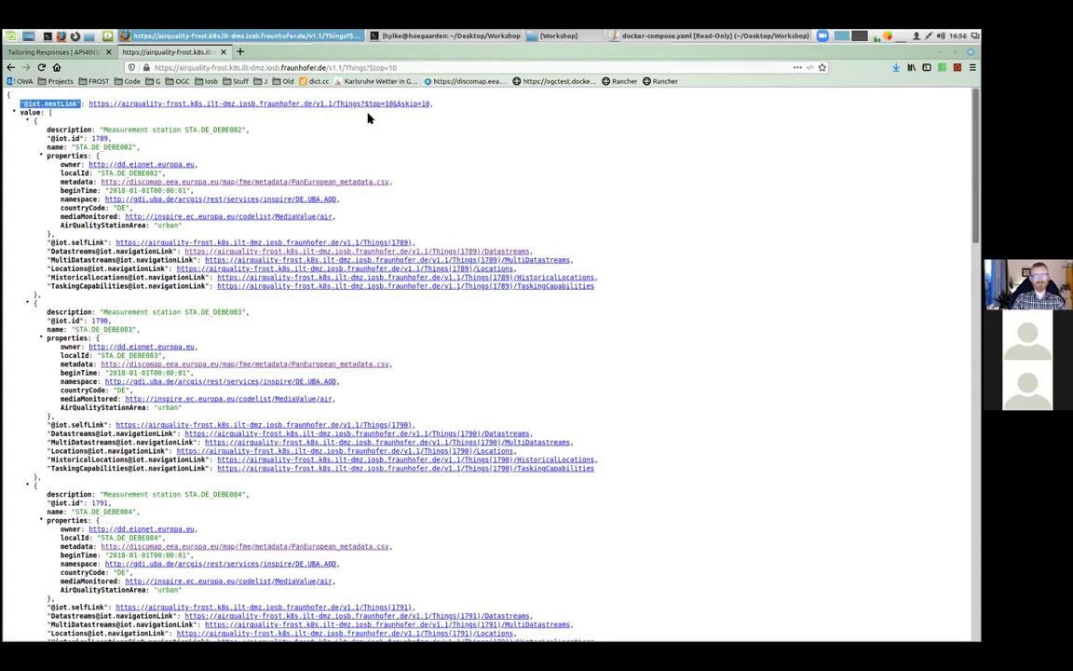
{"action": "left_click", "coordinate": [415, 105]}
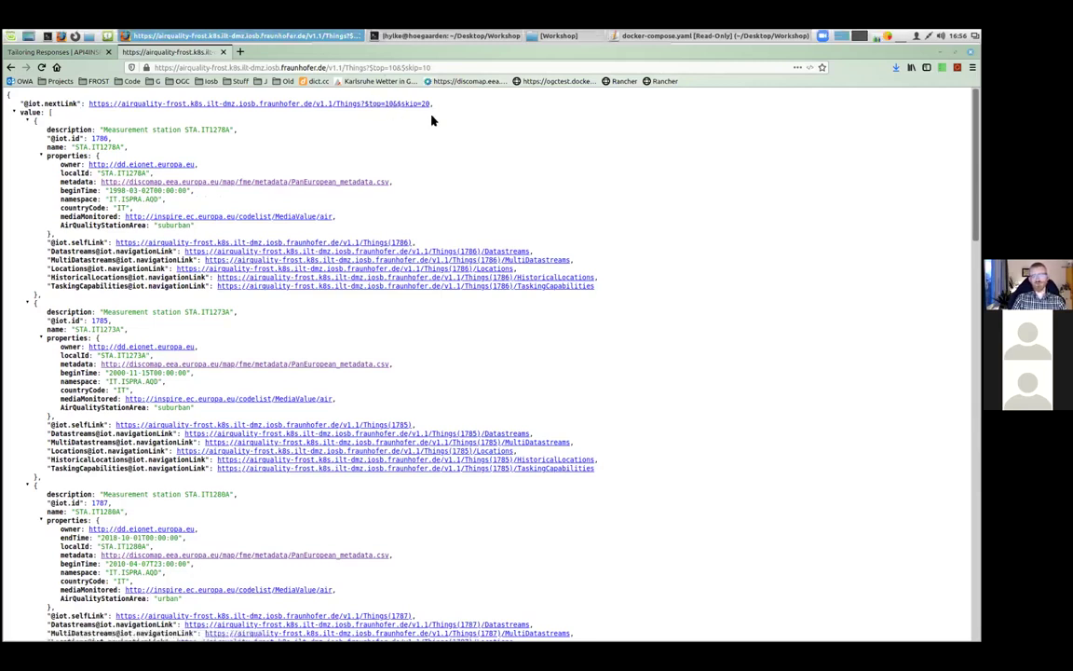
{"action": "left_click", "coordinate": [395, 67]}
{"action": "key", "text": "Delete"}
{"action": "type", "text": "1"}
{"action": "key", "text": "Return"}
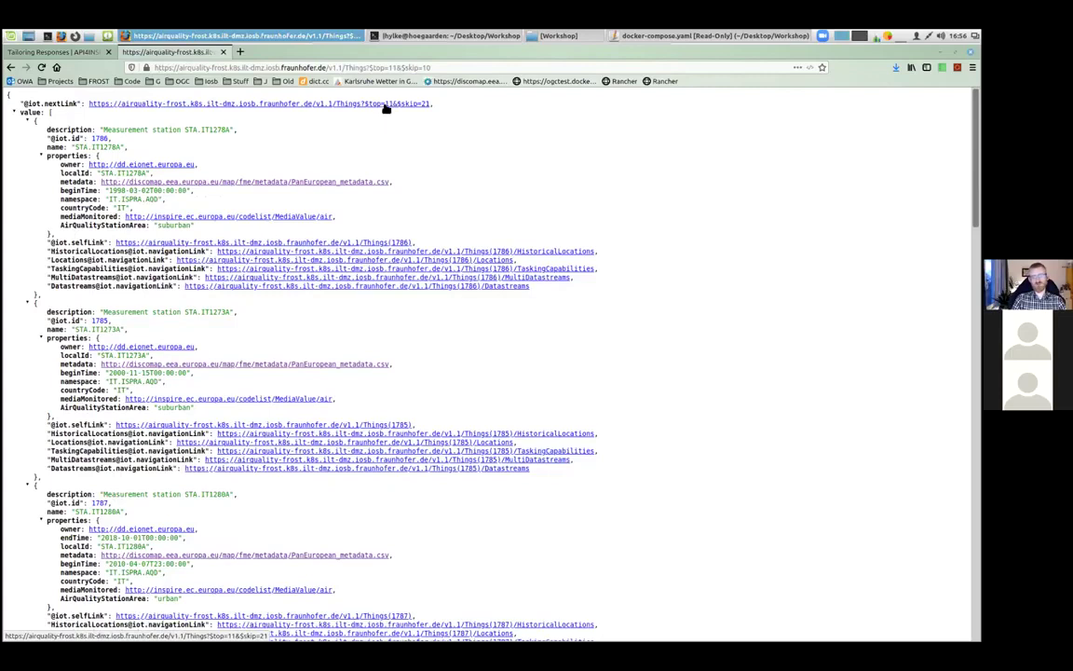
Append &$count=true to the paged Things request and load it.
{"action": "left_click", "coordinate": [448, 68]}
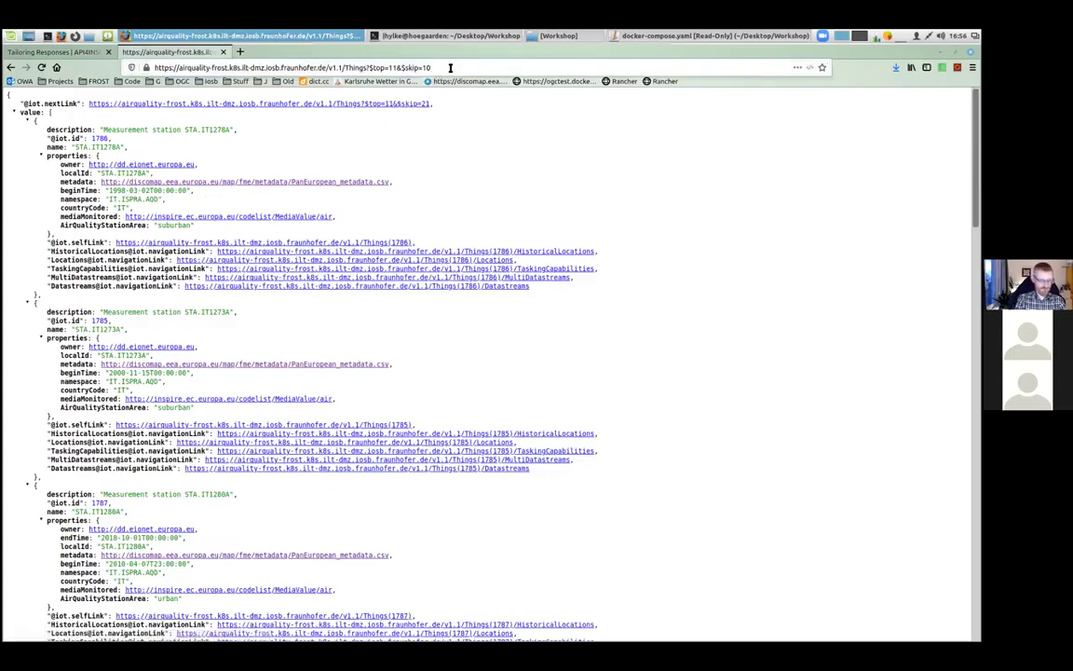
{"action": "type", "text": "&"}
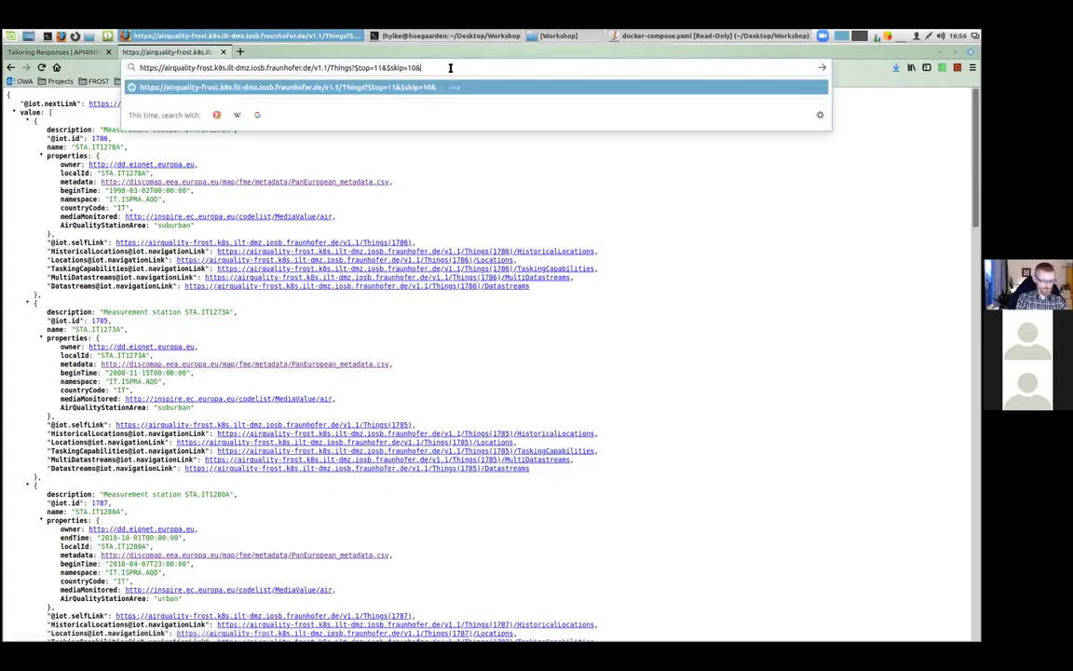
{"action": "type", "text": "$count=true"}
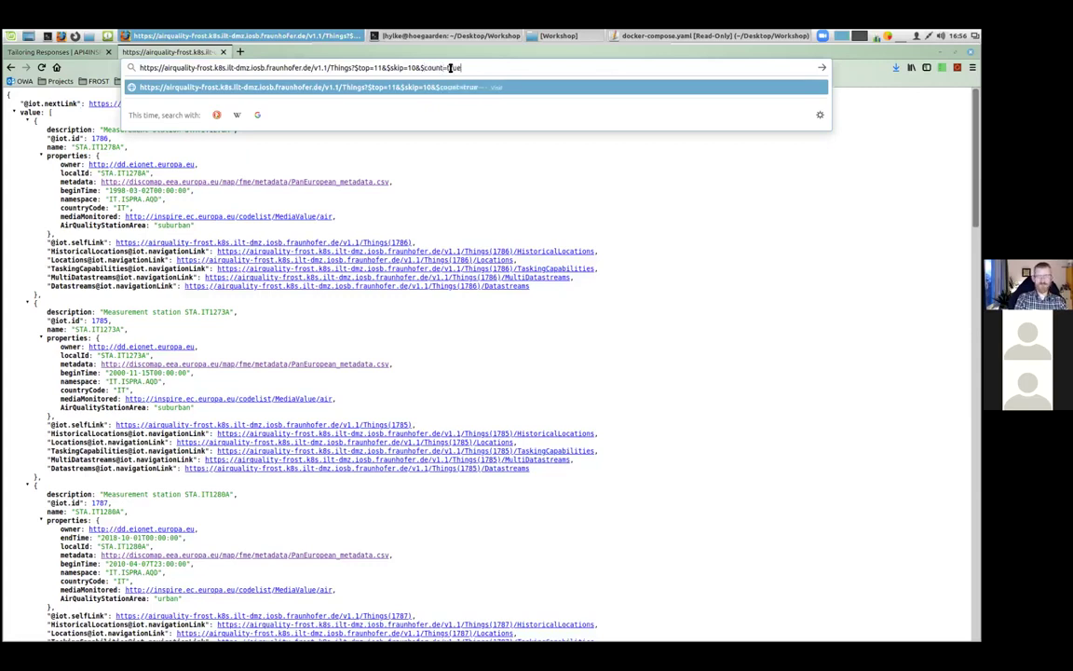
{"action": "key", "text": "Return"}
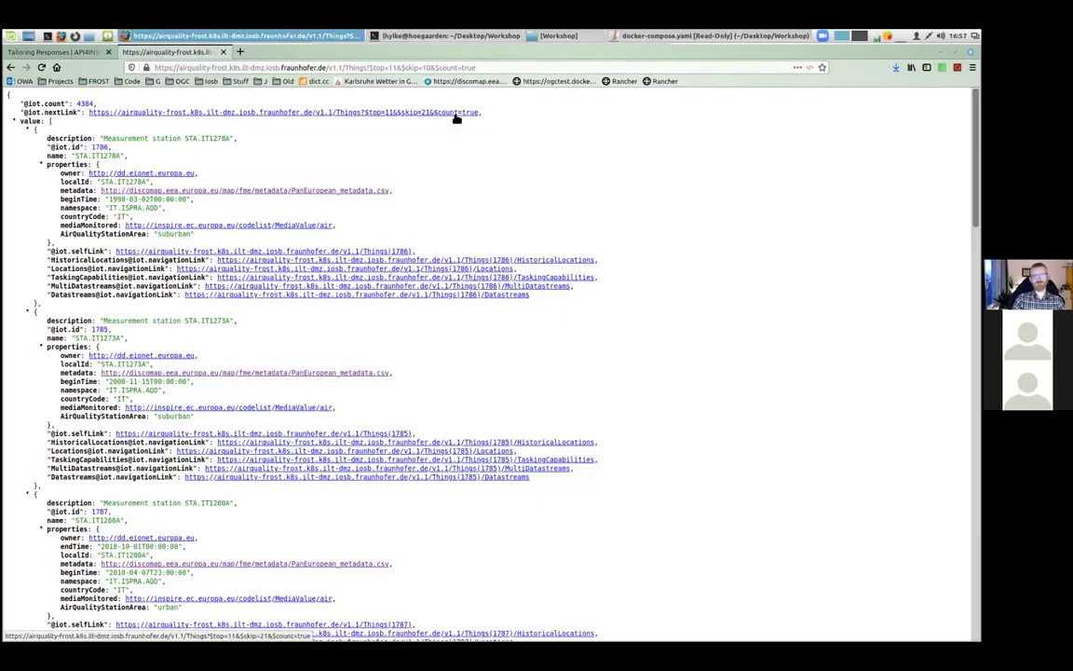
Change the $count parameter to false in the paged Things request and load it.
{"action": "left_click_drag", "start_coordinate": [462, 67], "coordinate": [504, 70]}
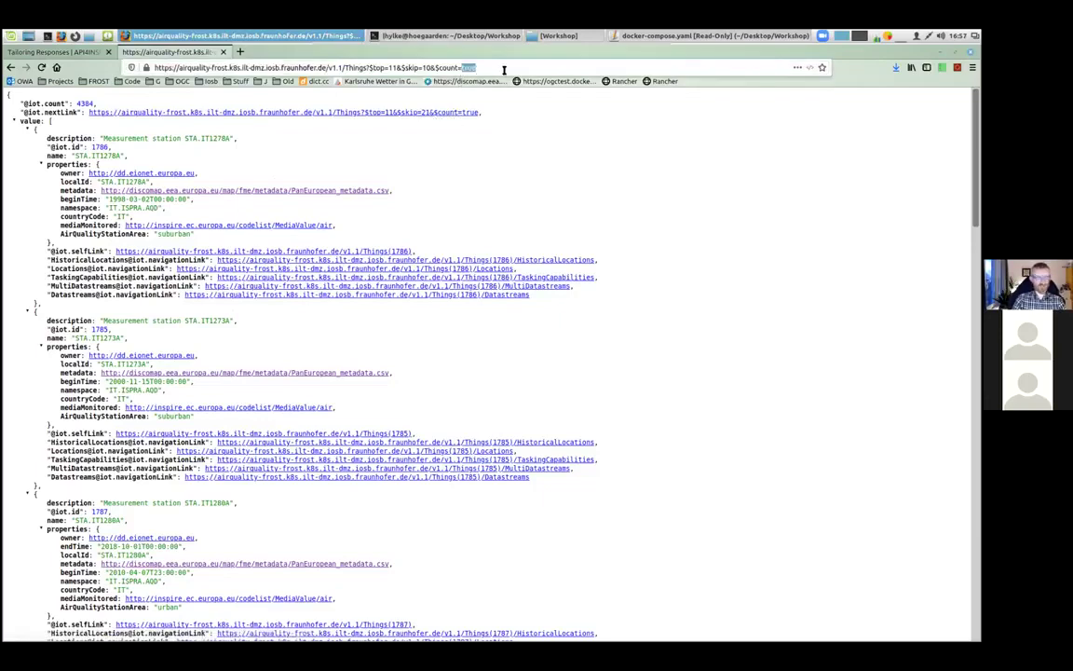
{"action": "type", "text": "false"}
{"action": "key", "text": "Return"}
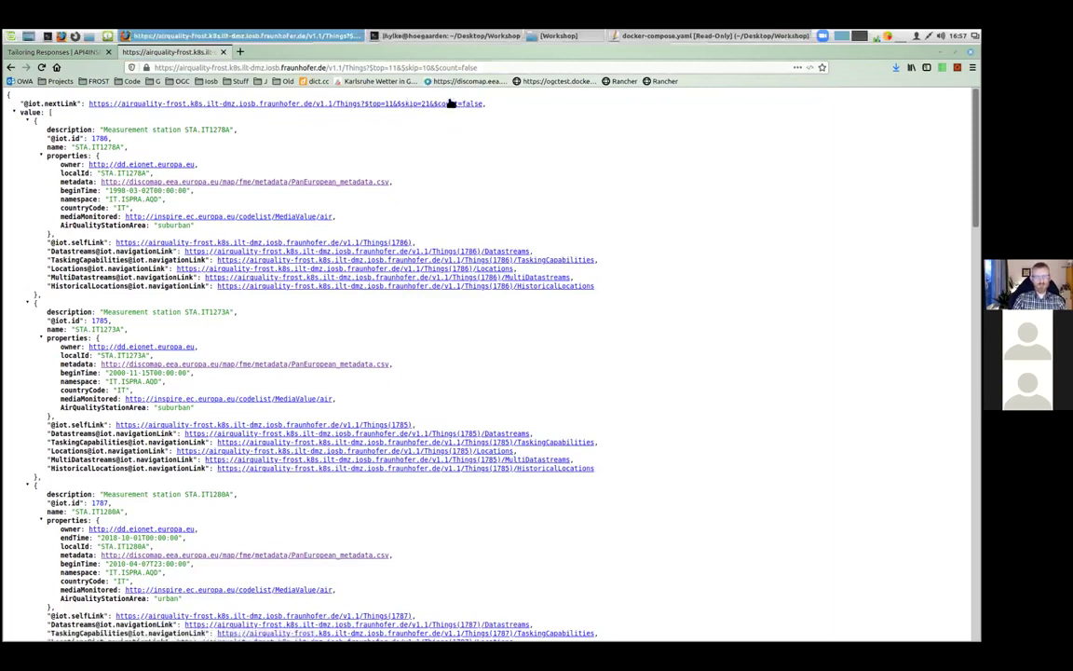
Highlight the $orderBy parameter in the Tailoring Responses documentation, and return to the air quality service's response.
{"action": "left_click", "coordinate": [70, 51]}
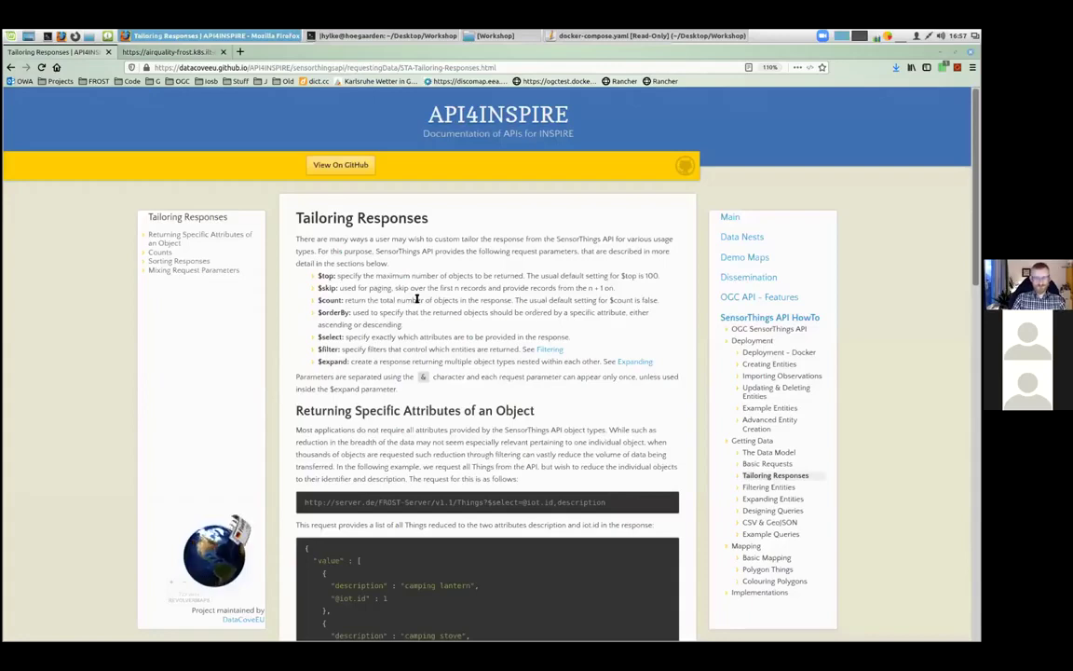
{"action": "double_click", "coordinate": [328, 313]}
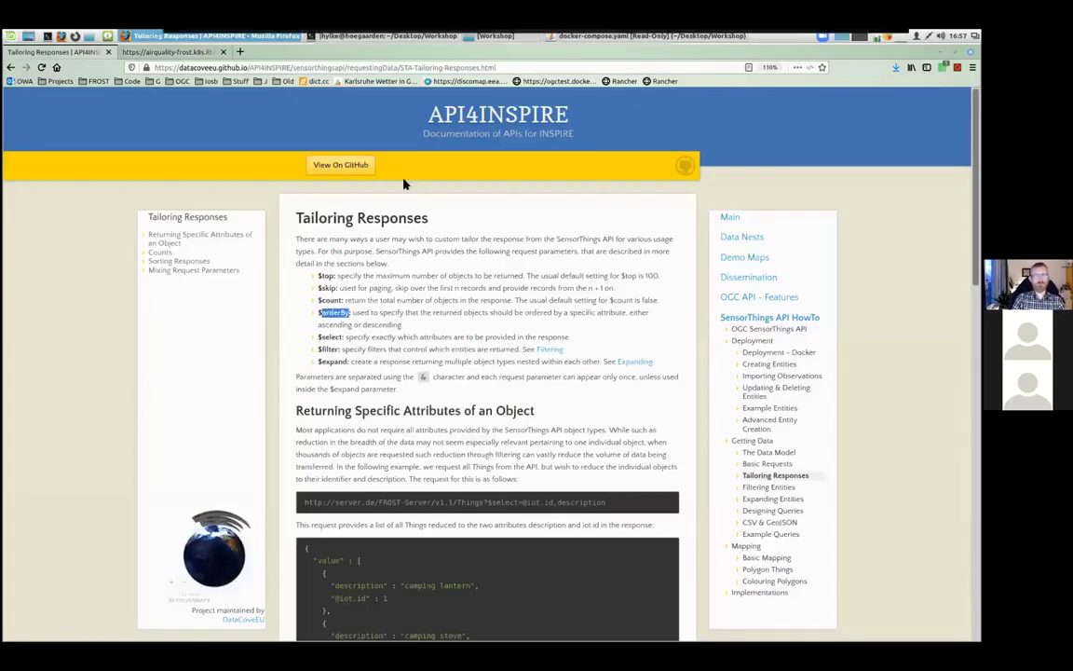
{"action": "left_click", "coordinate": [166, 51]}
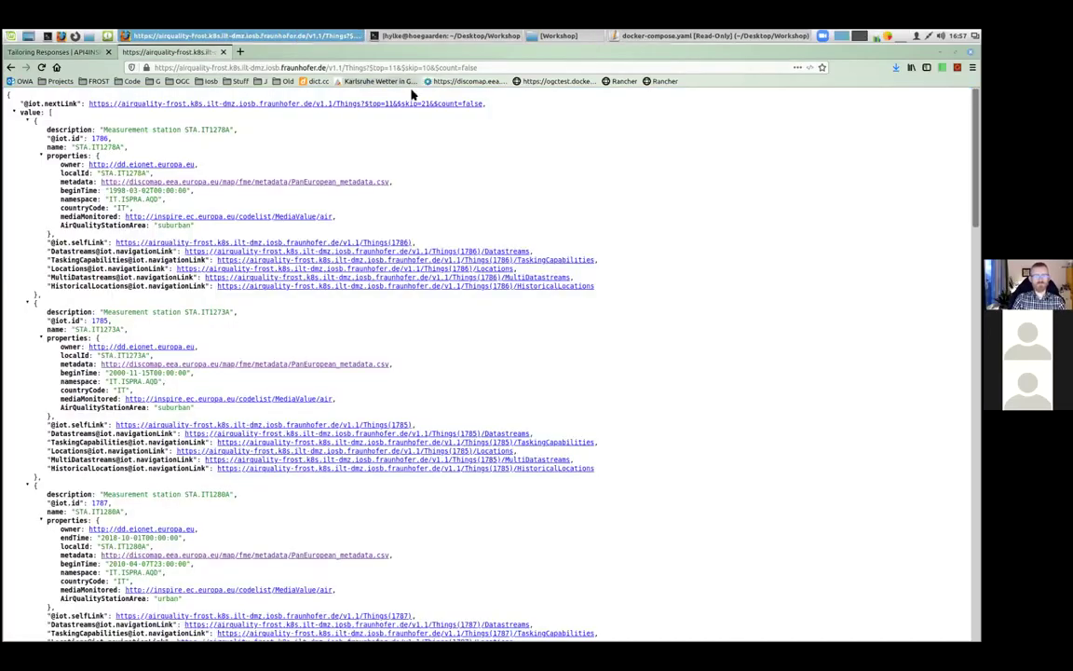
Remove all query parameters from the request and load the plain v1.1 Things collection.
{"action": "left_click", "coordinate": [477, 67]}
{"action": "key", "text": "BackSpace"}
{"action": "key", "text": "Return"}
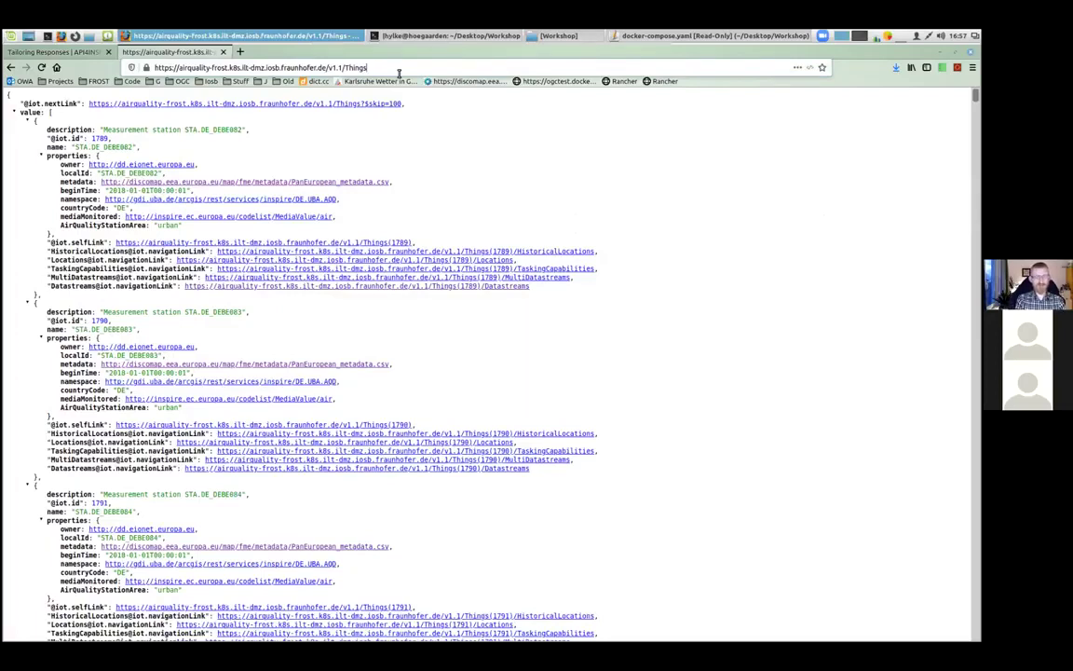
Request the Things collection sorted by identifier with the query ?$orderby=id.
{"action": "type", "text": "?"}
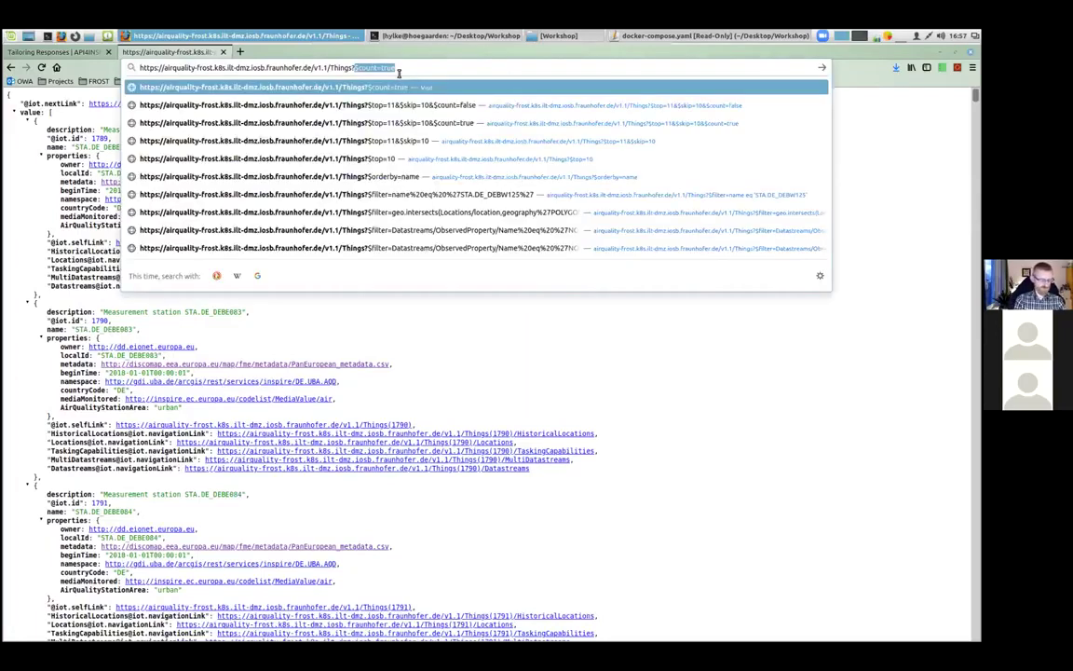
{"action": "type", "text": "$"}
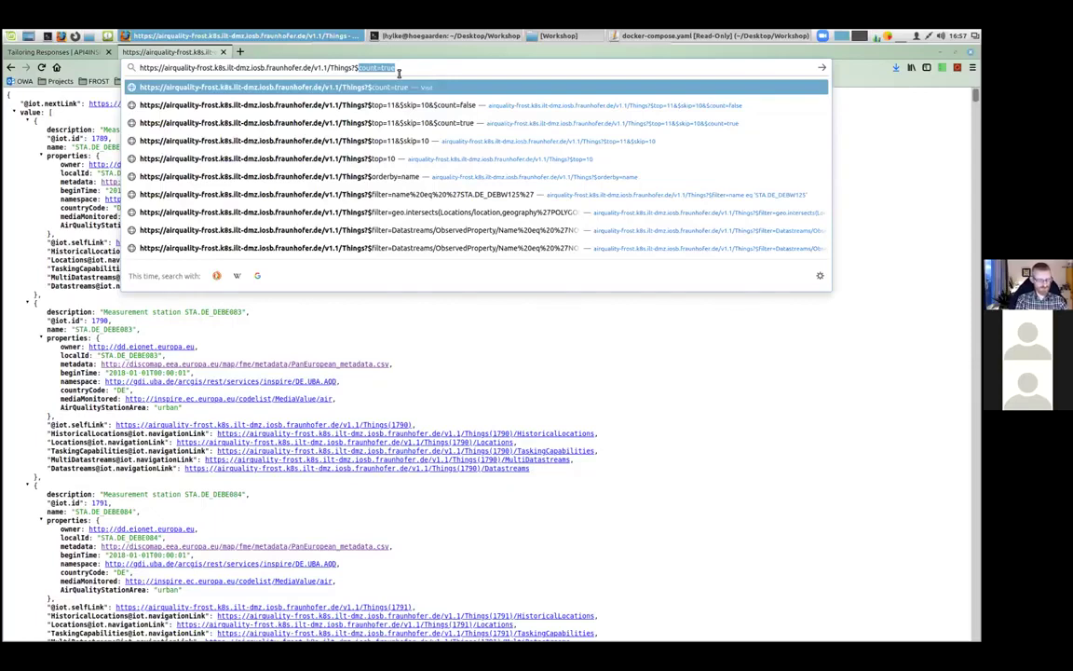
{"action": "type", "text": "orderby=id"}
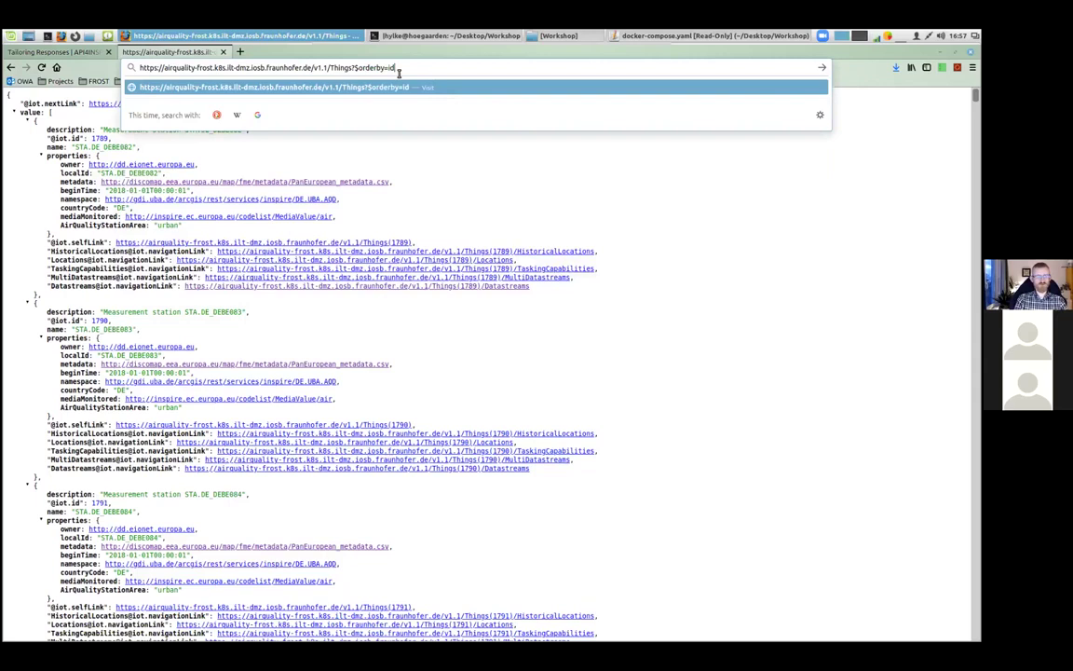
{"action": "key", "text": "Return"}
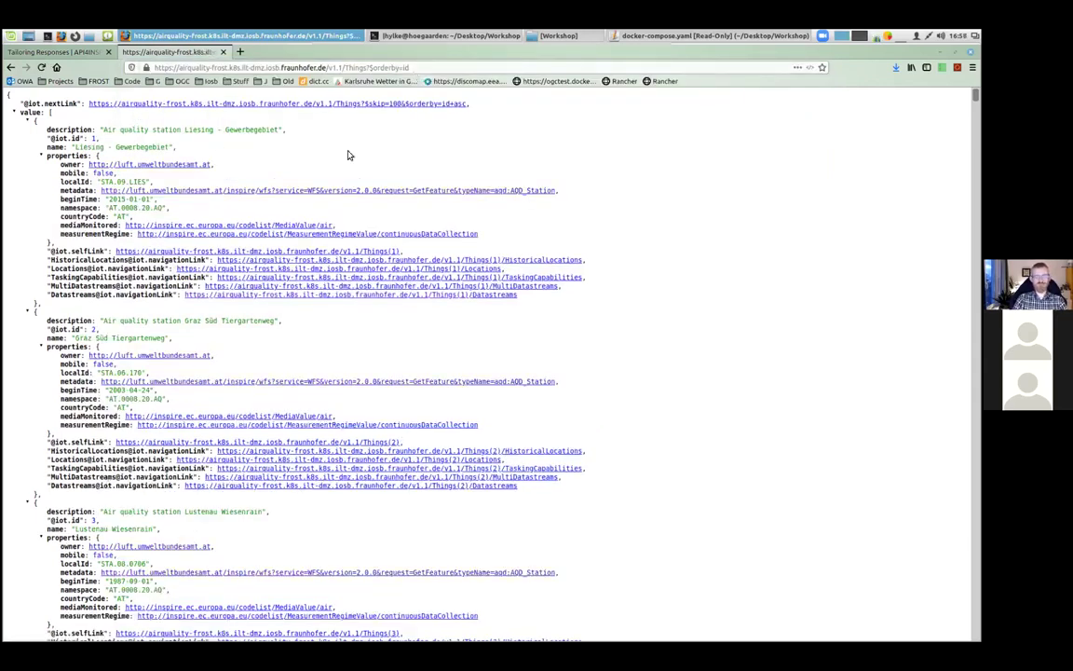
Reverse the identifier sorting by requesting Things with $orderby=id desc.
{"action": "double_click", "coordinate": [432, 67]}
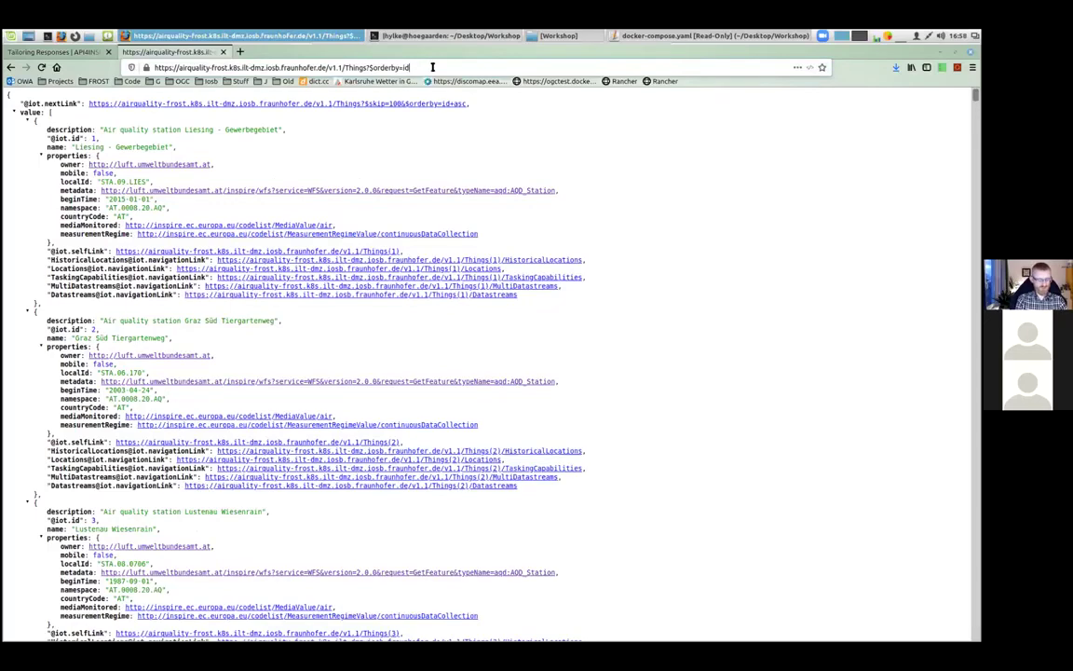
{"action": "type", "text": "id desc"}
{"action": "key", "text": "Return"}
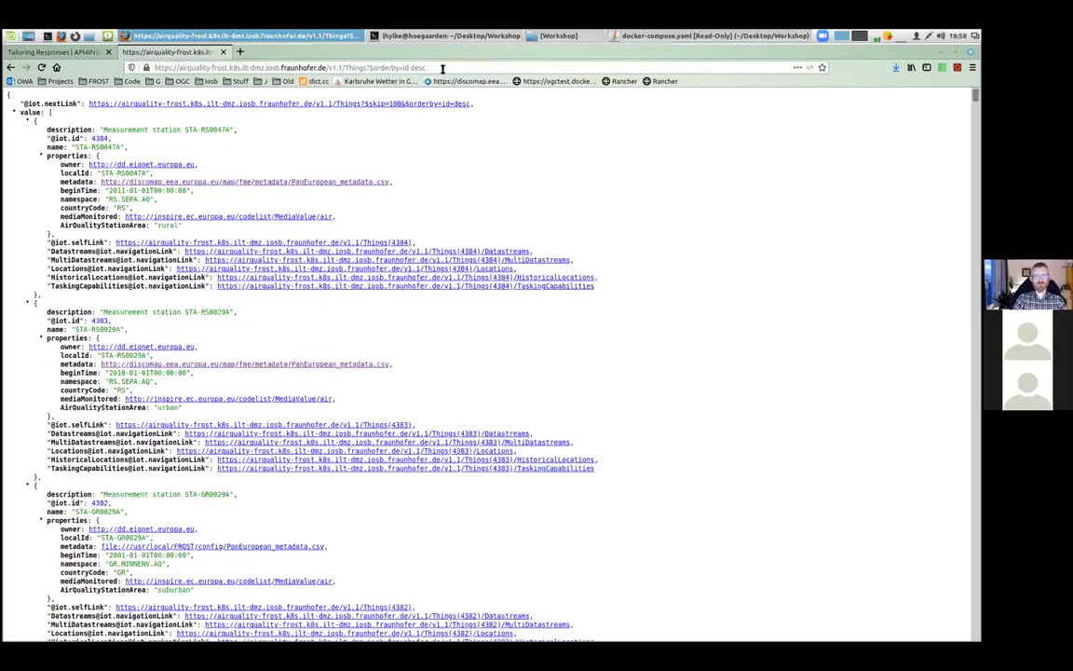
Sort the Things by name with $orderby=name and look through the response down to its end.
{"action": "left_click", "coordinate": [401, 67]}
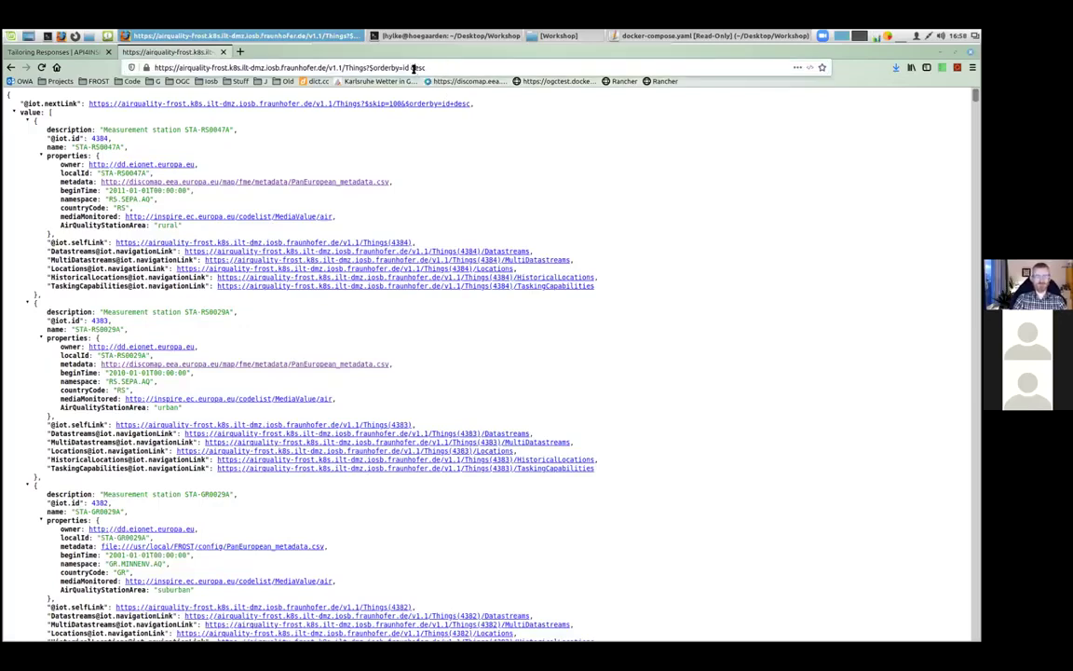
{"action": "left_click_drag", "start_coordinate": [401, 67], "coordinate": [431, 67]}
{"action": "type", "text": "na"}
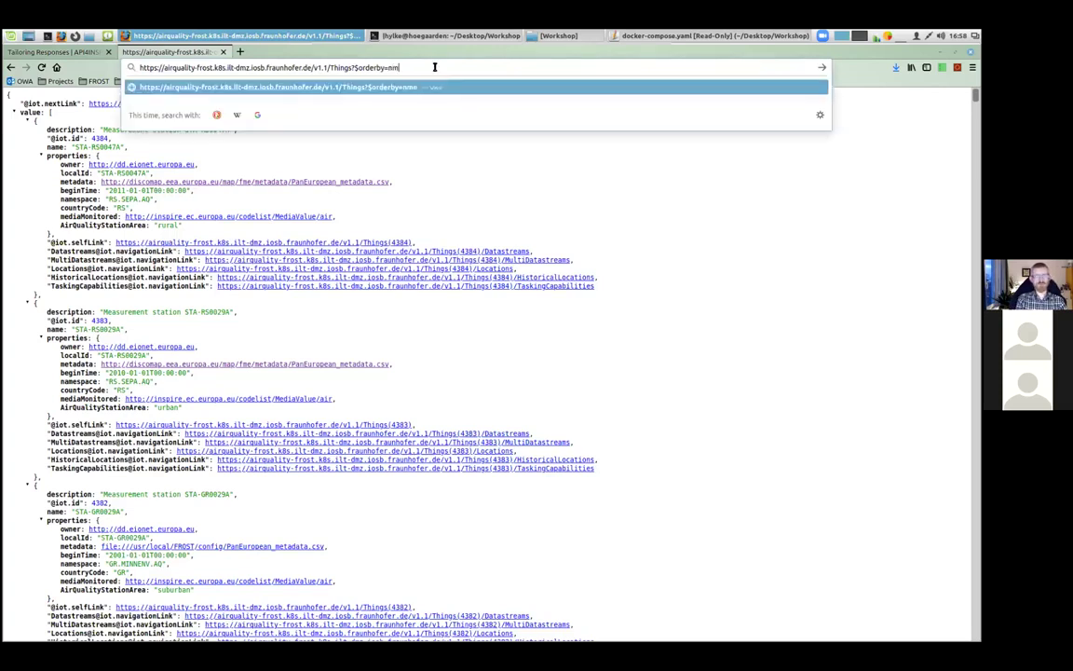
{"action": "key", "text": "Return"}
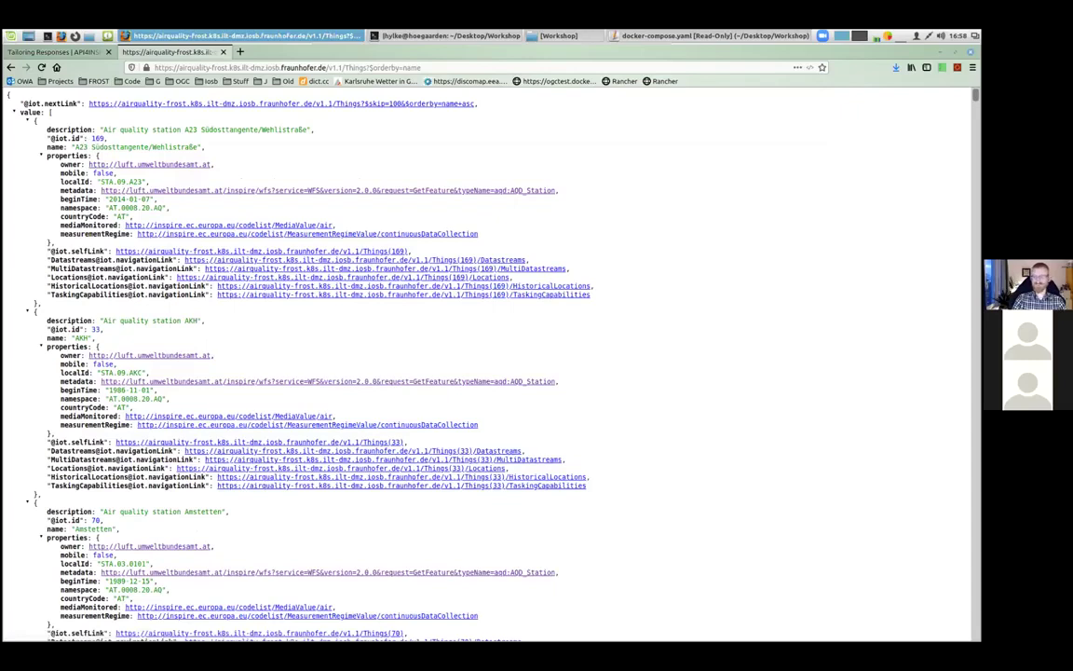
{"action": "scroll", "coordinate": [489, 363], "scroll_direction": "down", "scroll_amount": 15}
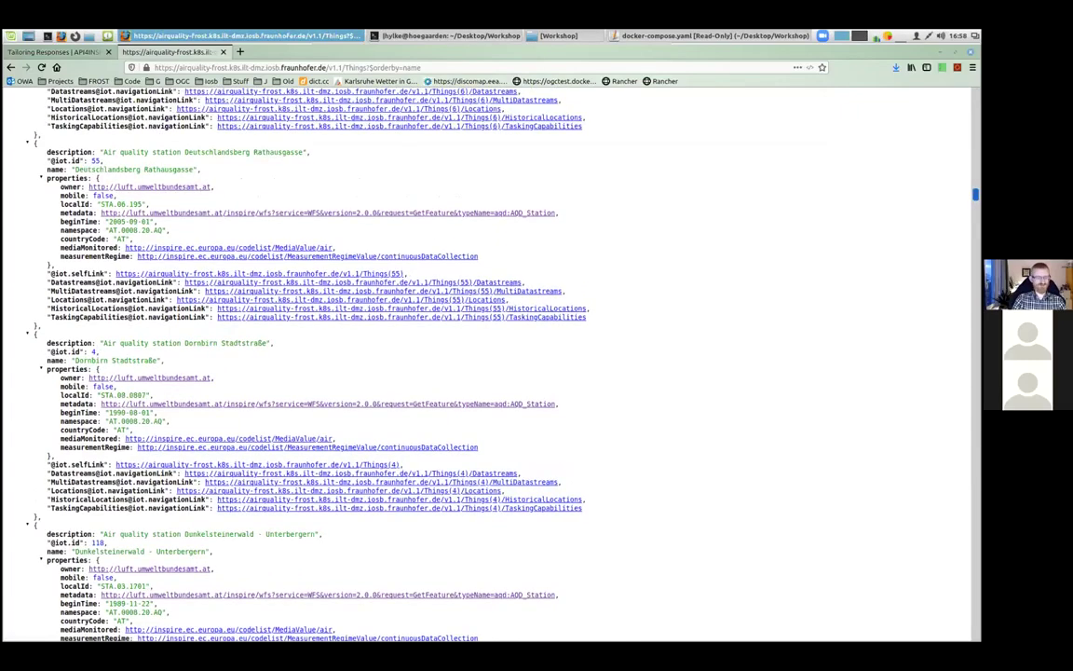
{"action": "scroll", "coordinate": [489, 363], "scroll_direction": "down", "scroll_amount": 15}
{"action": "scroll", "coordinate": [489, 363], "scroll_direction": "down", "scroll_amount": 10}
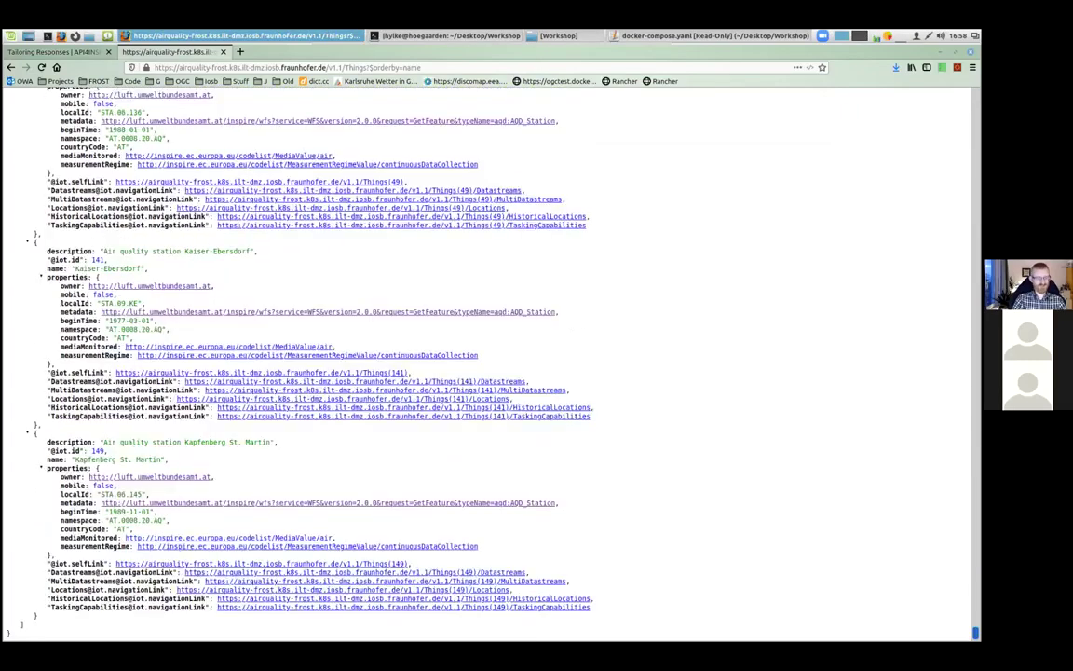
Request the Things sorted by name in reverse with $orderby=name desc and highlight the first station's name in the response.
{"action": "scroll", "coordinate": [489, 363], "scroll_direction": "up", "scroll_amount": 20}
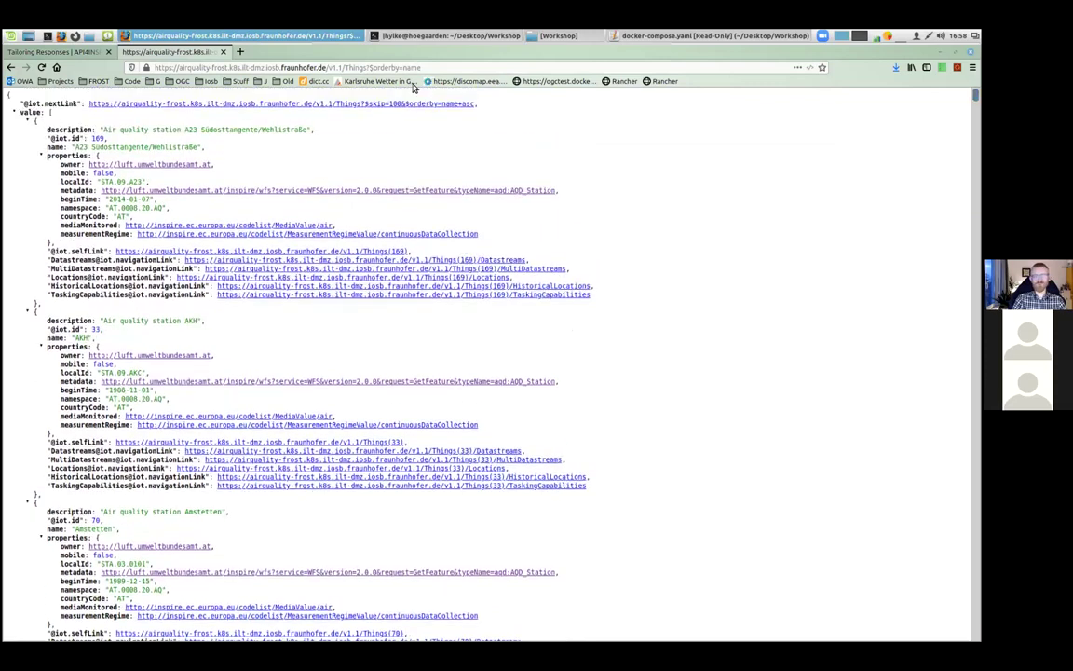
{"action": "left_click", "coordinate": [433, 68]}
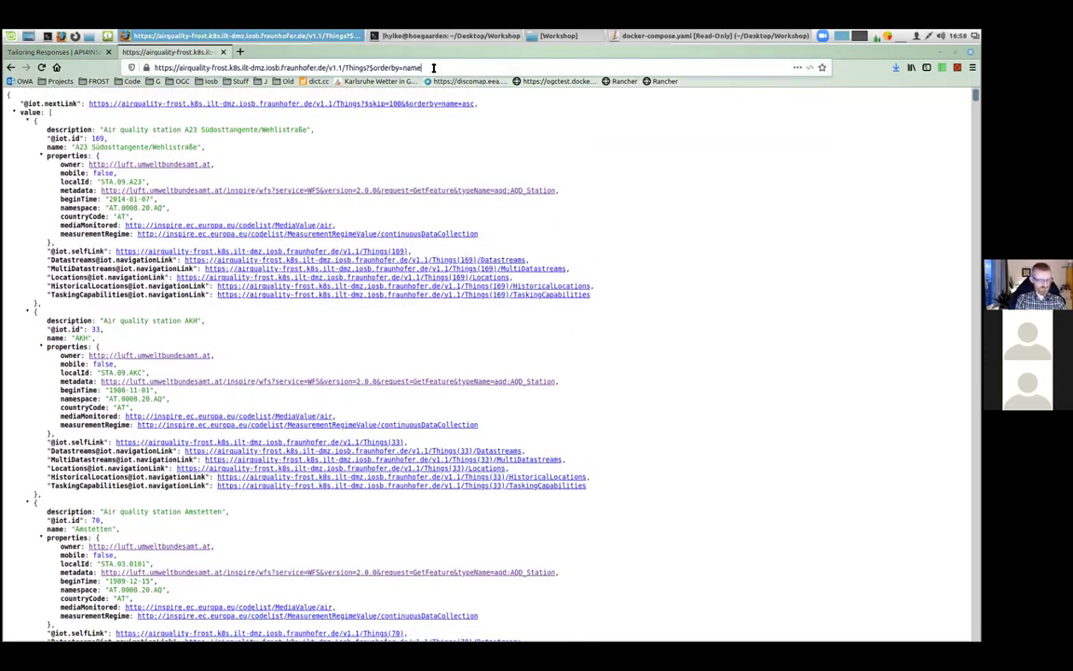
{"action": "type", "text": "ders"}
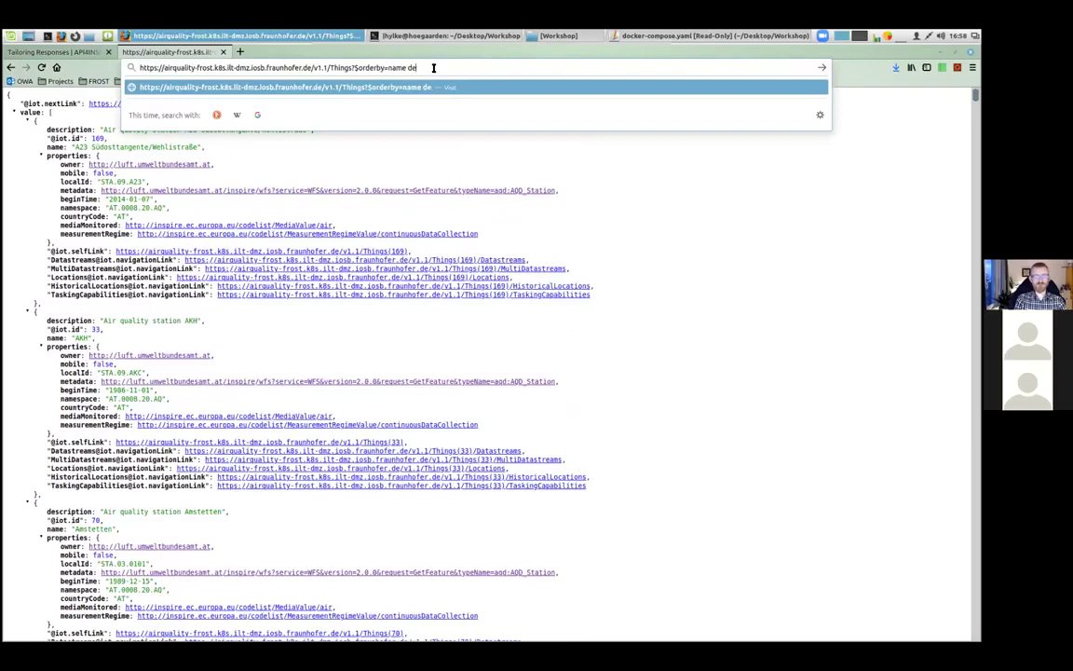
{"action": "key", "text": "Return"}
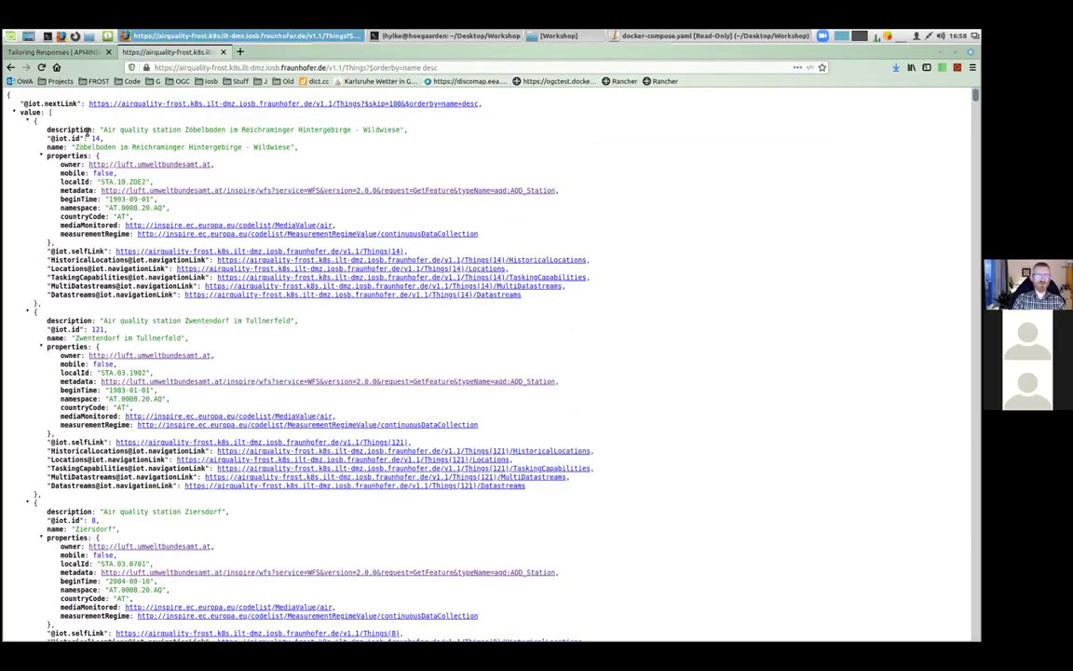
{"action": "mouse_move", "coordinate": [88, 131]}
{"action": "double_click", "coordinate": [81, 148]}
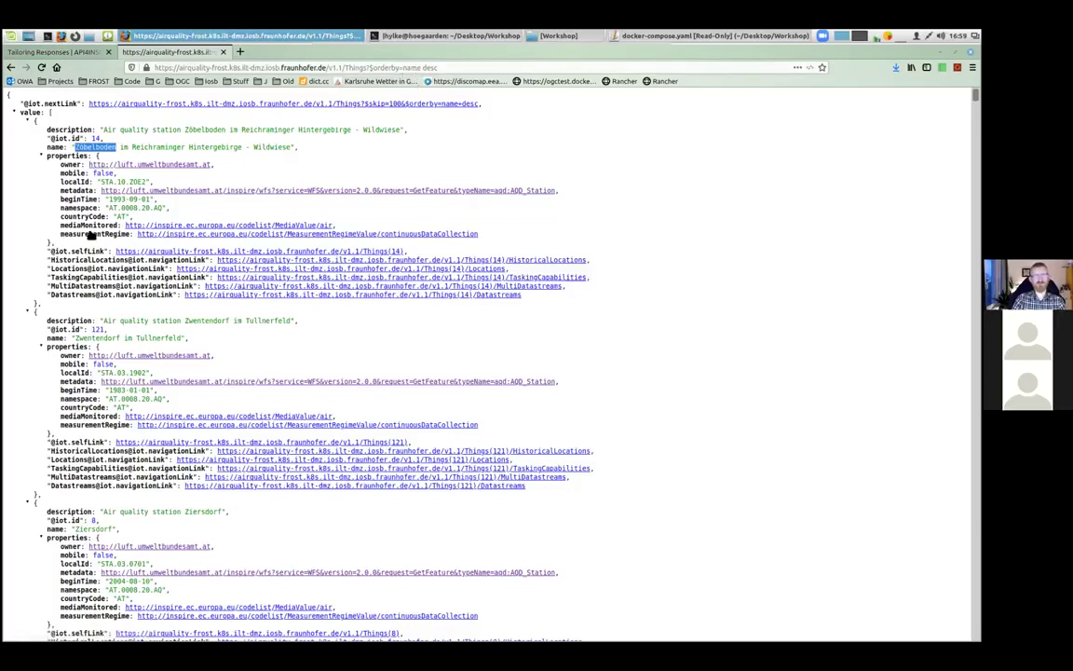
Point out the sort expression in the request and the beginTime entry among the first station's properties.
{"action": "left_click", "coordinate": [404, 66]}
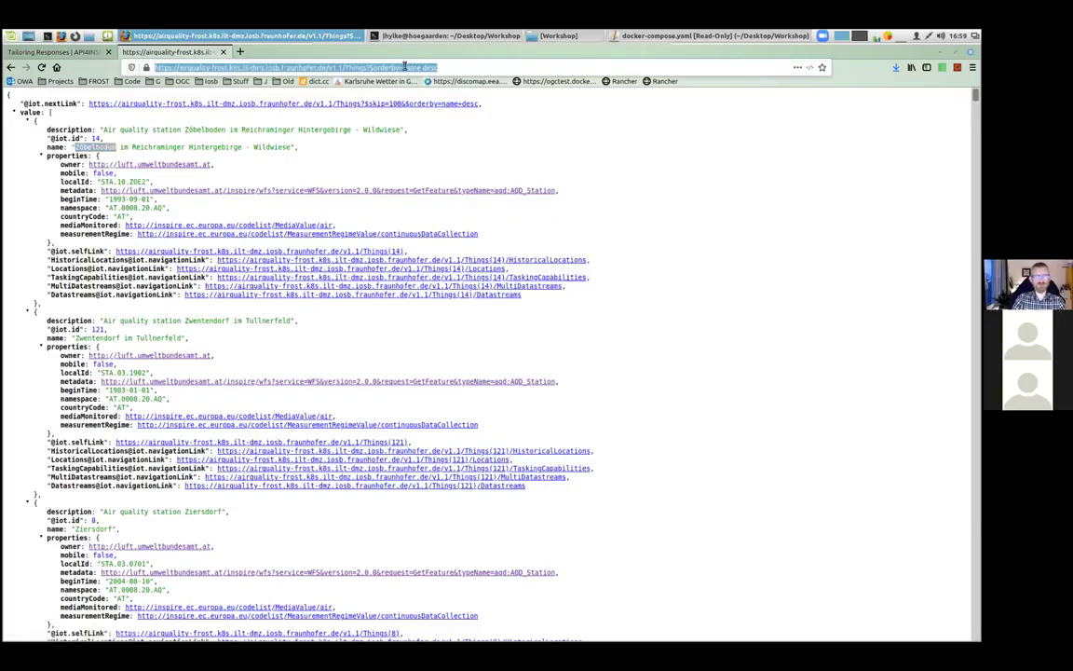
{"action": "left_click_drag", "start_coordinate": [404, 67], "coordinate": [476, 72]}
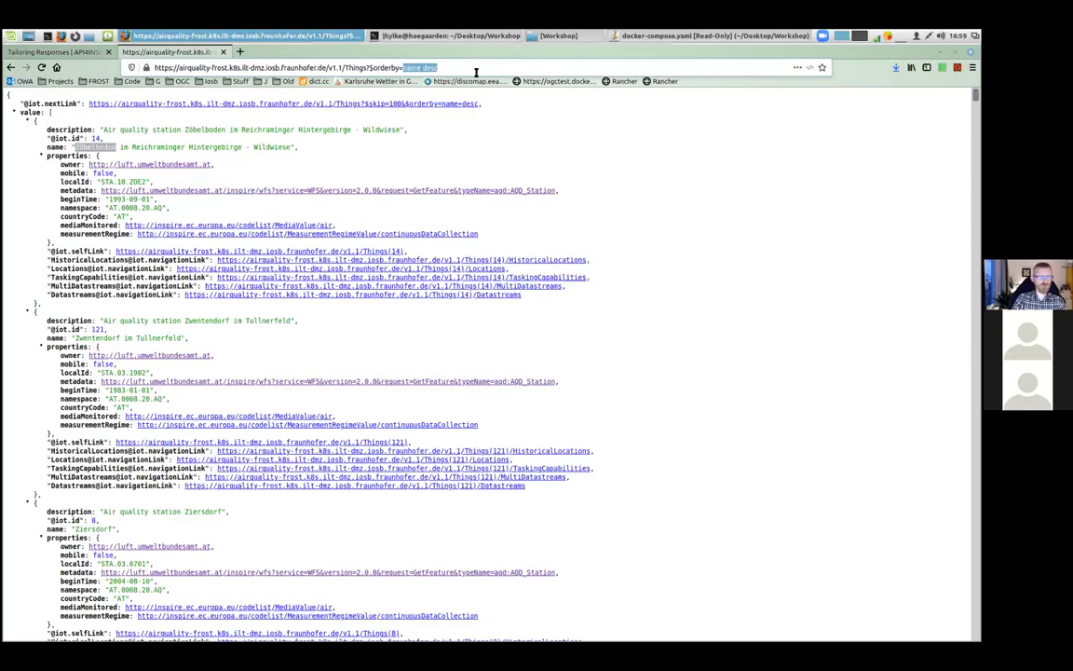
{"action": "double_click", "coordinate": [79, 198]}
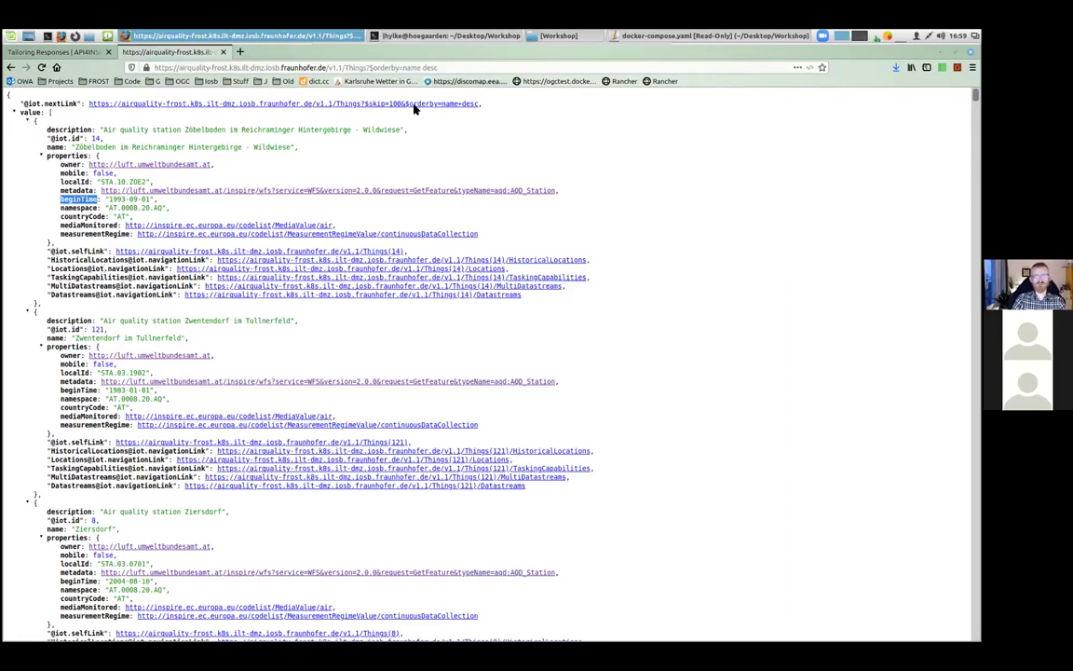
{"action": "left_click", "coordinate": [599, 163]}
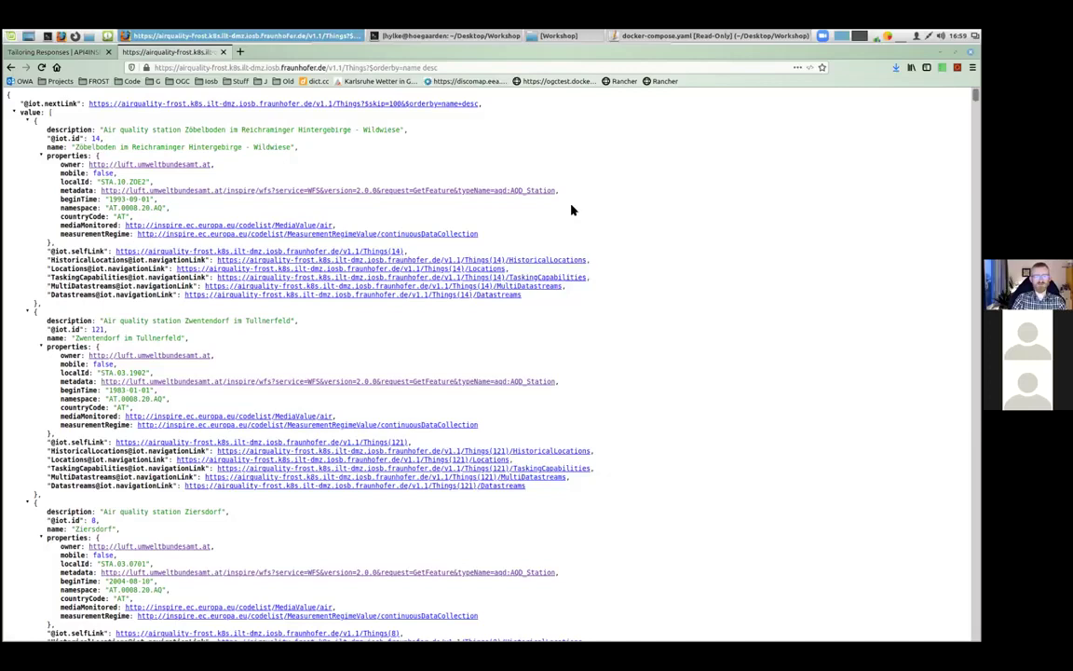
Sort the Things by their start date by requesting $orderby=properties/beginTime.
{"action": "left_click", "coordinate": [449, 67]}
{"action": "key", "text": "BackSpace"}
{"action": "key", "text": "BackSpace"}
{"action": "key", "text": "BackSpace"}
{"action": "key", "text": "BackSpace"}
{"action": "key", "text": "BackSpace"}
{"action": "key", "text": "BackSpace"}
{"action": "key", "text": "BackSpace"}
{"action": "key", "text": "BackSpace"}
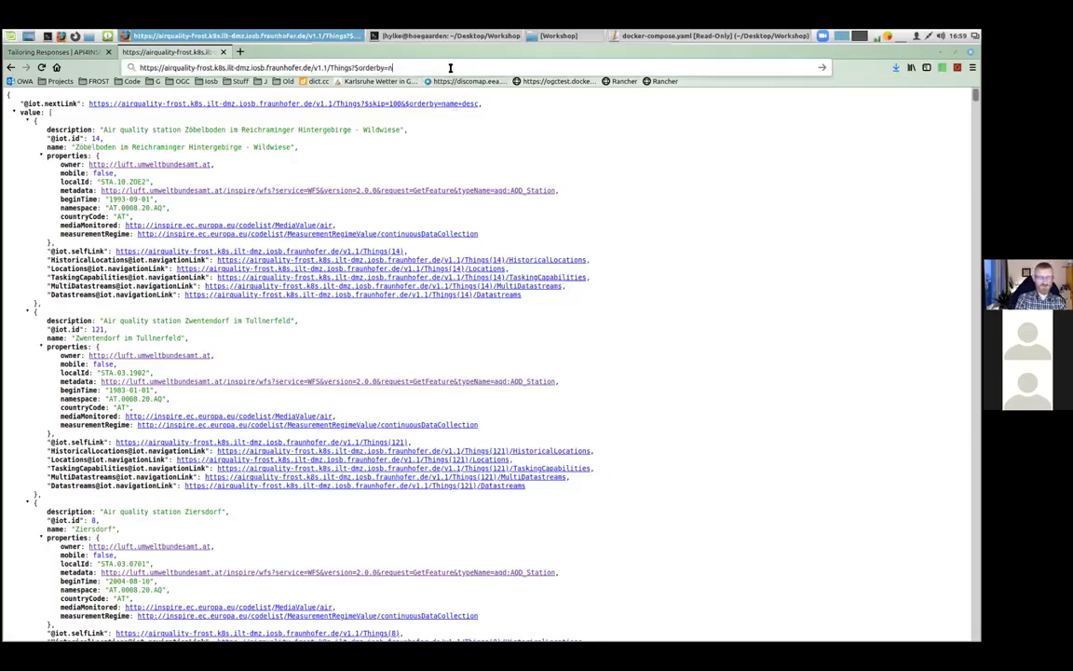
{"action": "key", "text": "BackSpace"}
{"action": "type", "text": "properties"}
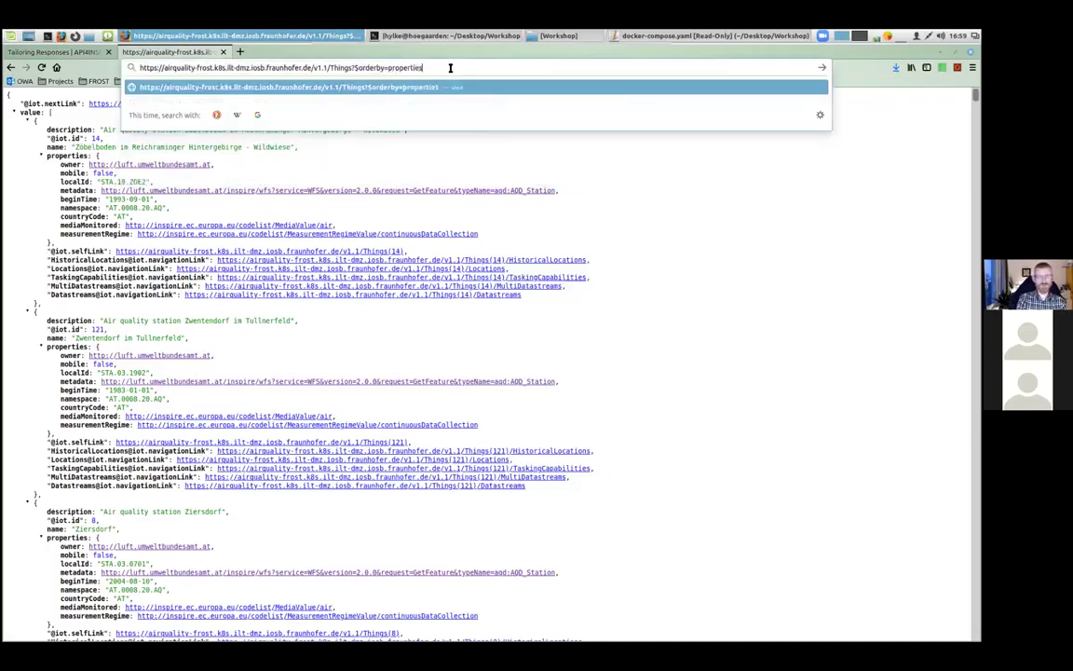
{"action": "type", "text": "/beginTime"}
{"action": "key", "text": "Return"}
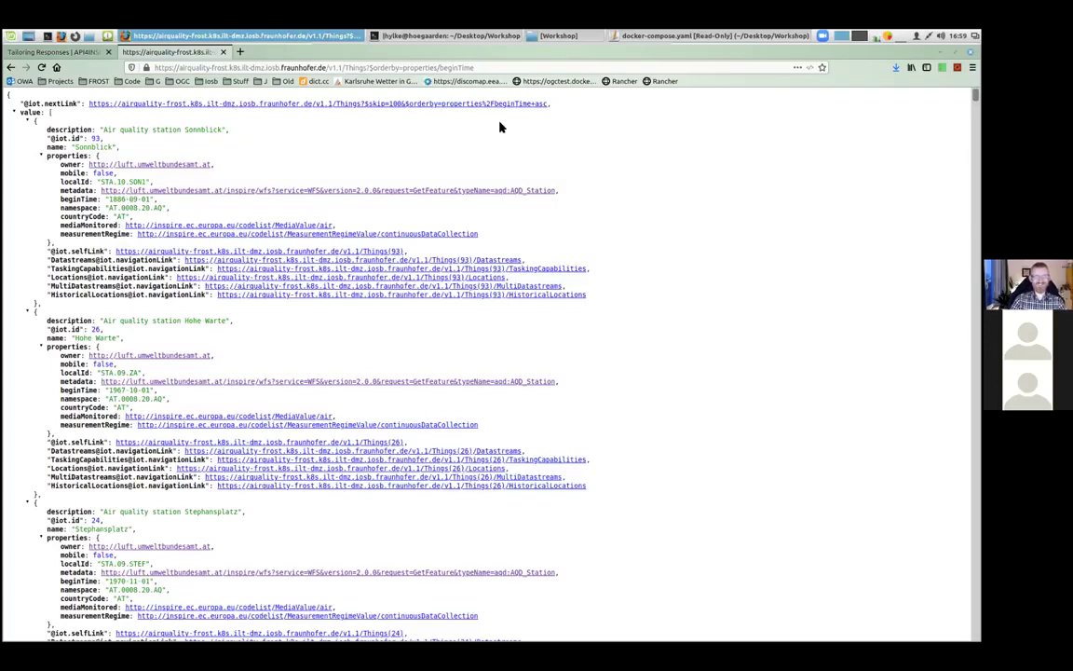
Reverse the start-date sorting with $orderby=properties/beginTime desc and highlight the third station's country code.
{"action": "left_click_drag", "start_coordinate": [440, 67], "coordinate": [493, 67]}
{"action": "left_click", "coordinate": [493, 67]}
{"action": "type", "text": "desc"}
{"action": "key", "text": "Return"}
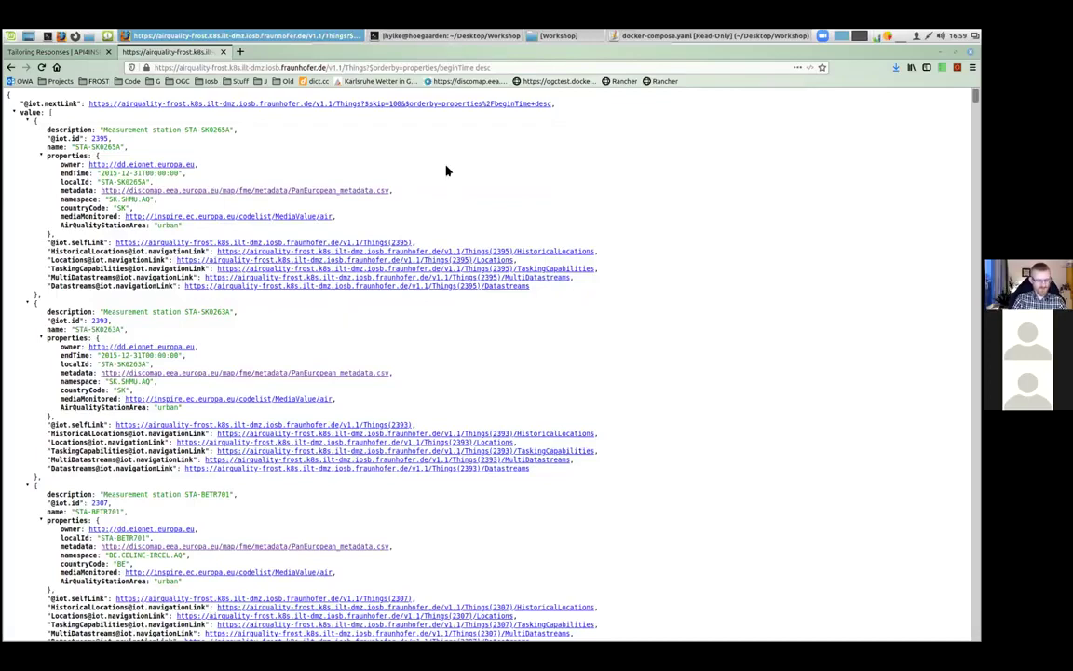
{"action": "left_click_drag", "start_coordinate": [60, 563], "coordinate": [182, 568]}
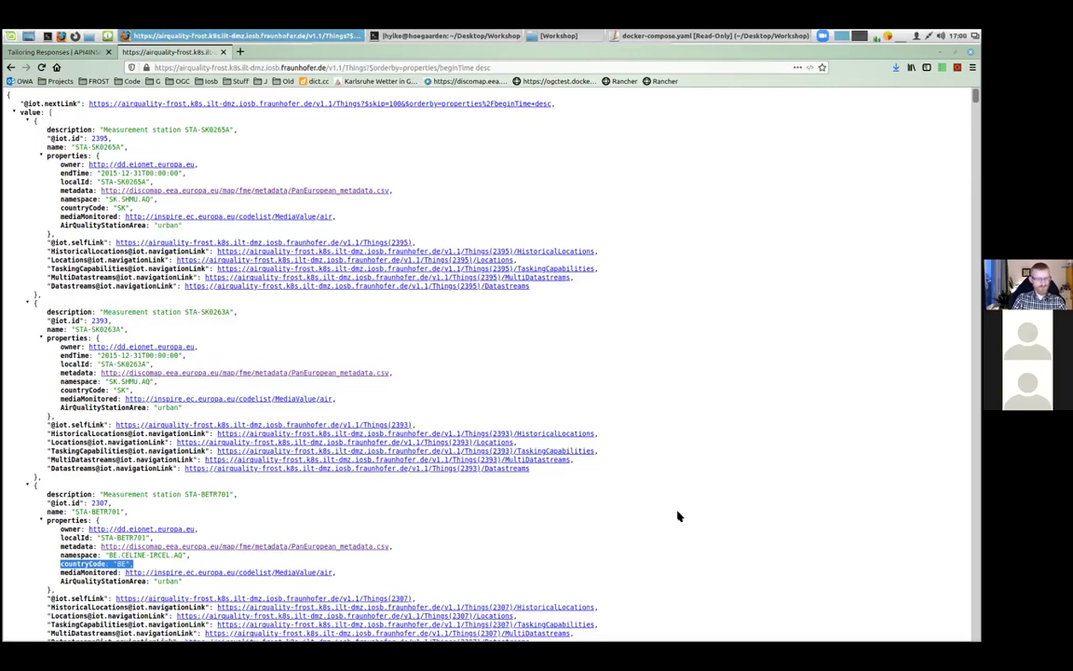
Go back to the Tailoring Responses documentation page and highlight the $select parameter in the list.
{"action": "key", "text": "alt+Tab"}
{"action": "left_click", "coordinate": [526, 172]}
{"action": "left_click", "coordinate": [73, 51]}
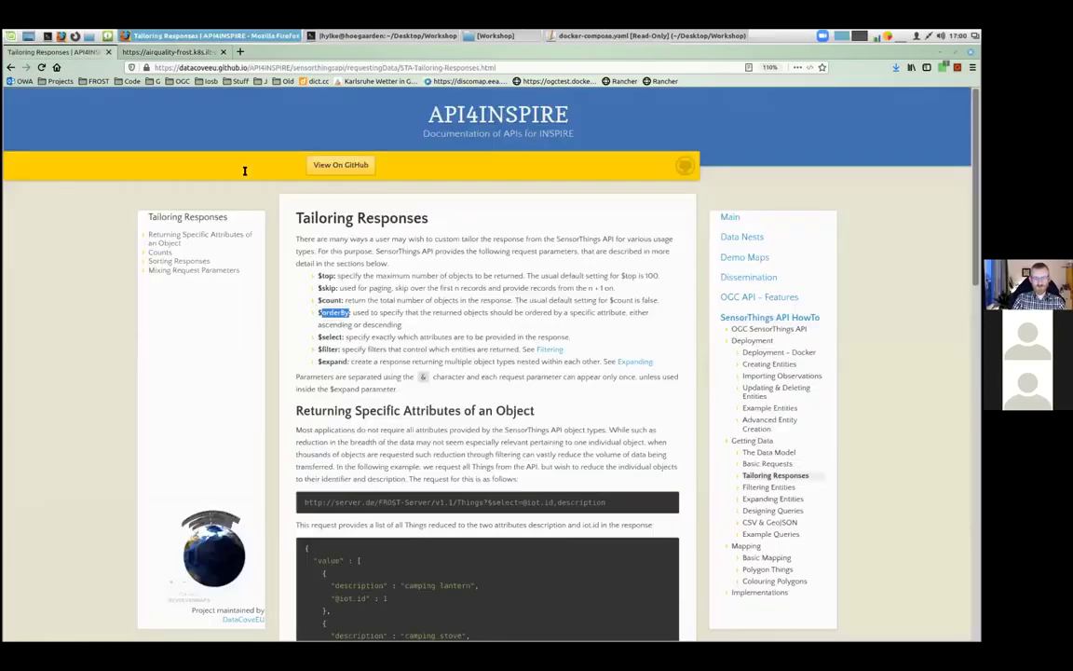
{"action": "double_click", "coordinate": [331, 336]}
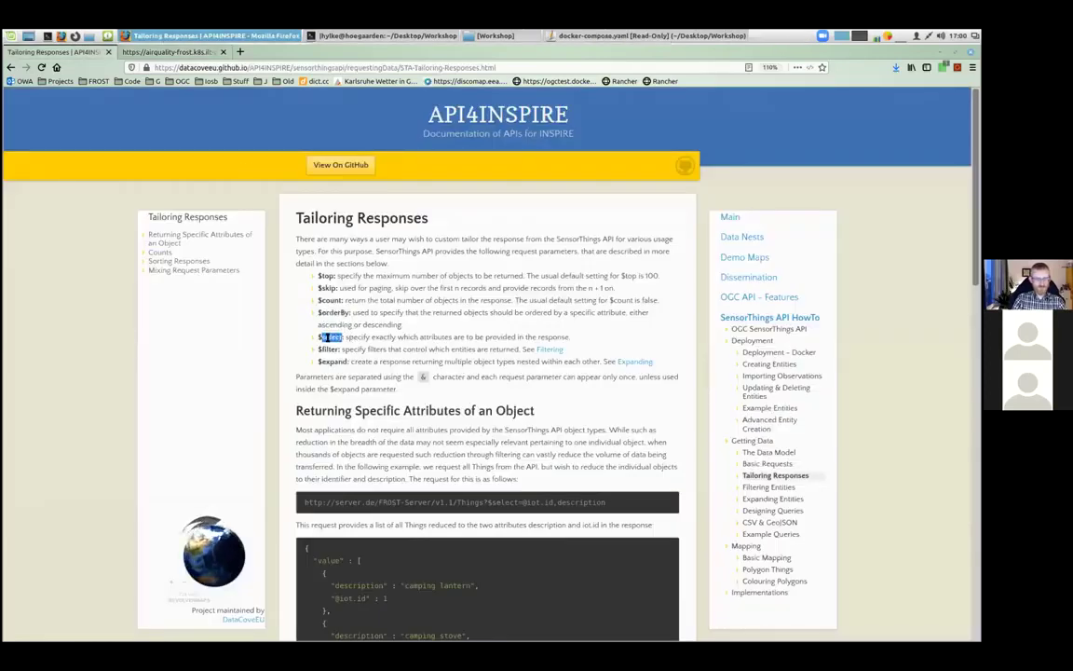
{"action": "key", "text": "alt+Tab"}
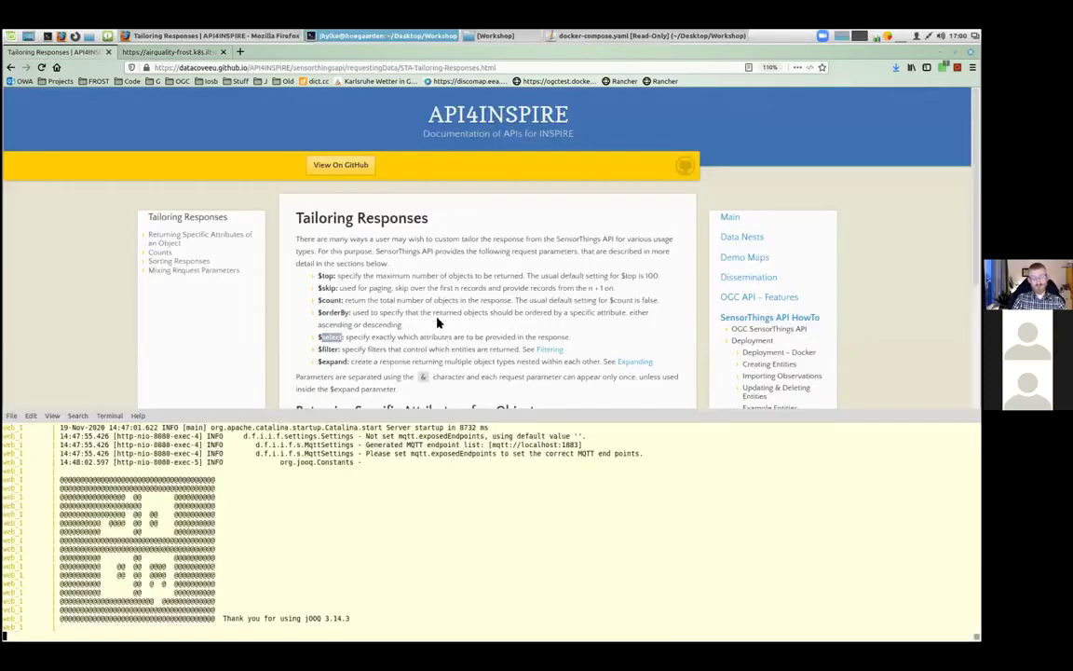
Request the Things with ?$orderby=name&$select=id,name and look through the reduced response from start to end.
{"action": "left_click", "coordinate": [172, 53]}
{"action": "key", "text": "ctrl+l"}
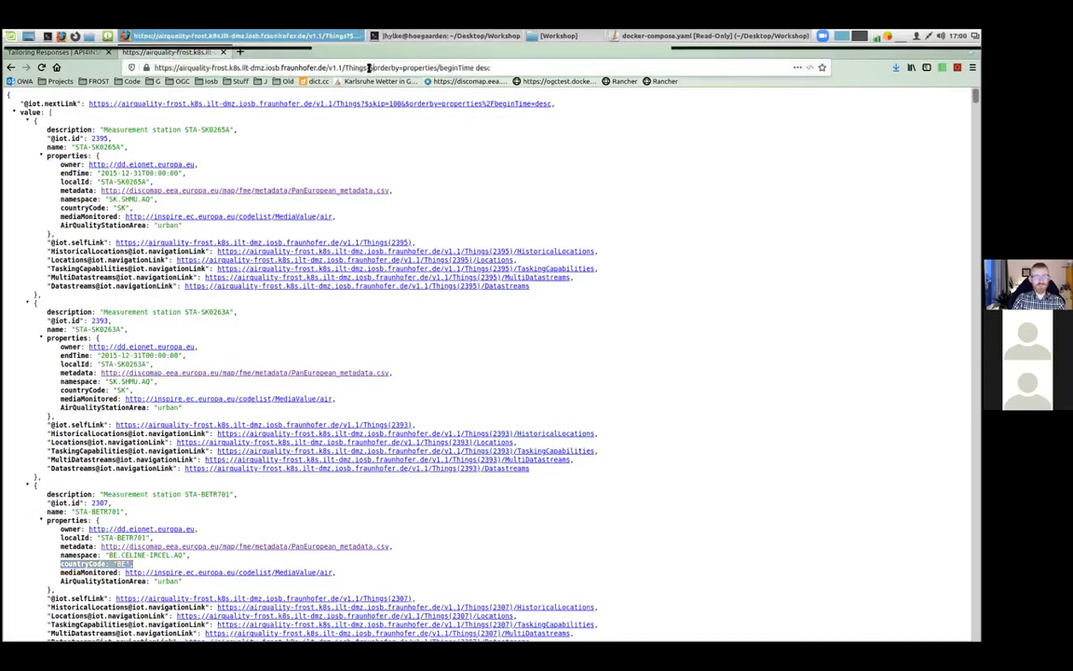
{"action": "left_click", "coordinate": [490, 67]}
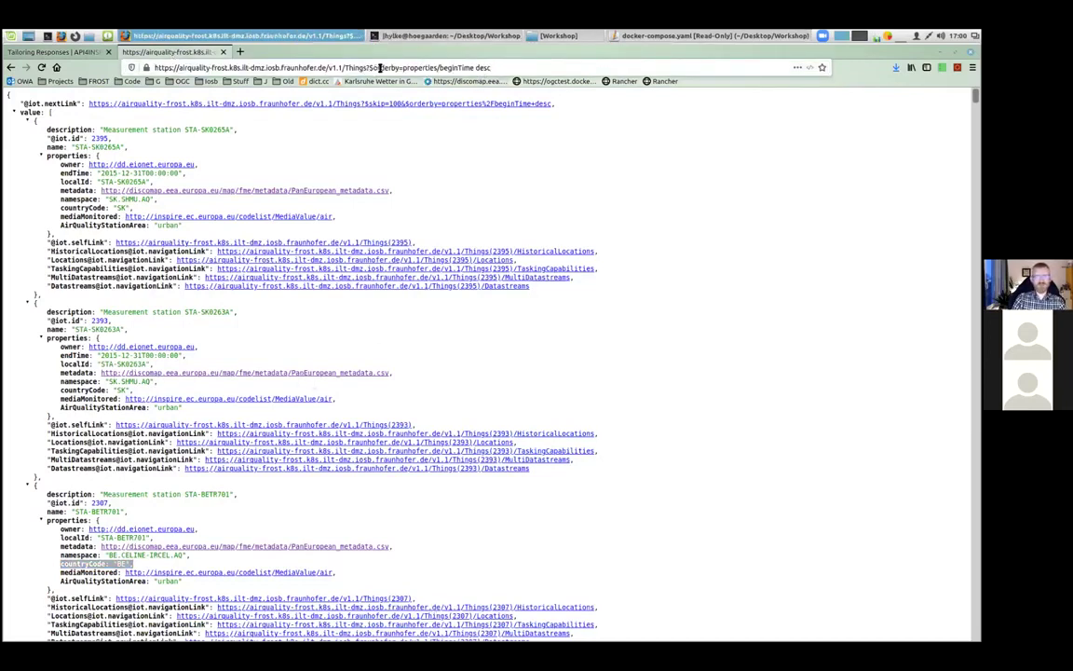
{"action": "left_click_drag", "start_coordinate": [403, 67], "coordinate": [511, 67]}
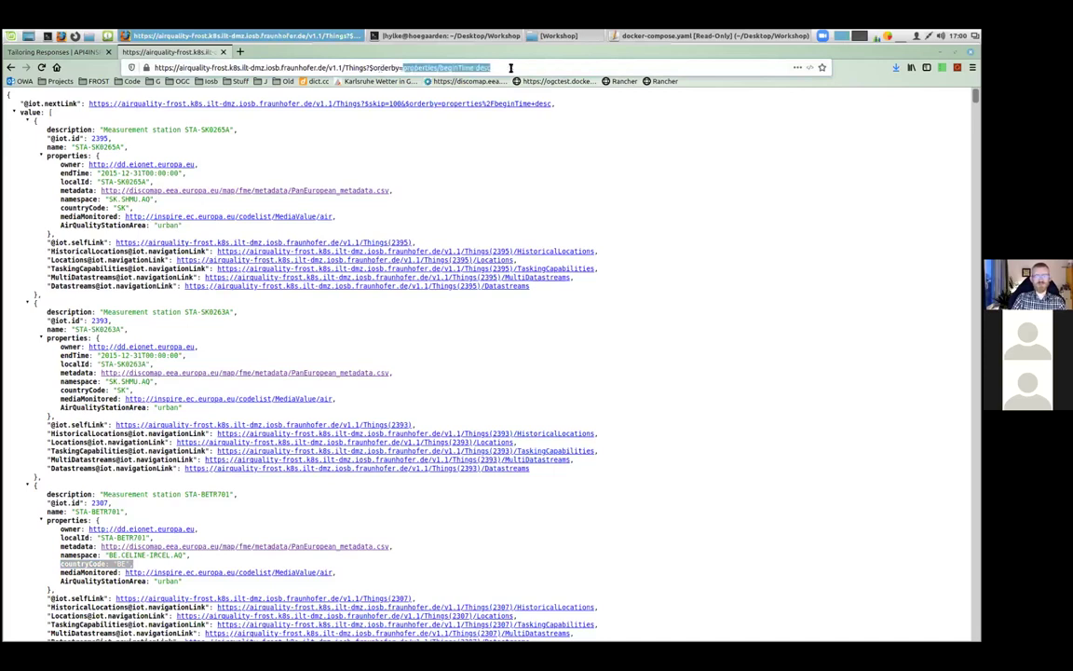
{"action": "type", "text": "name"}
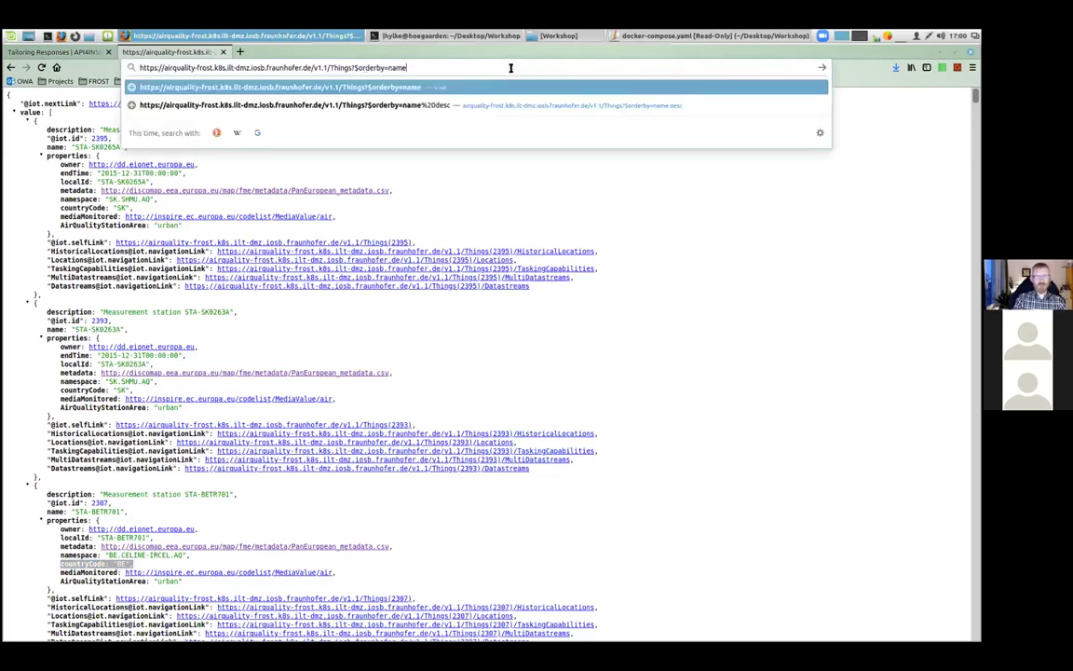
{"action": "type", "text": "&$"}
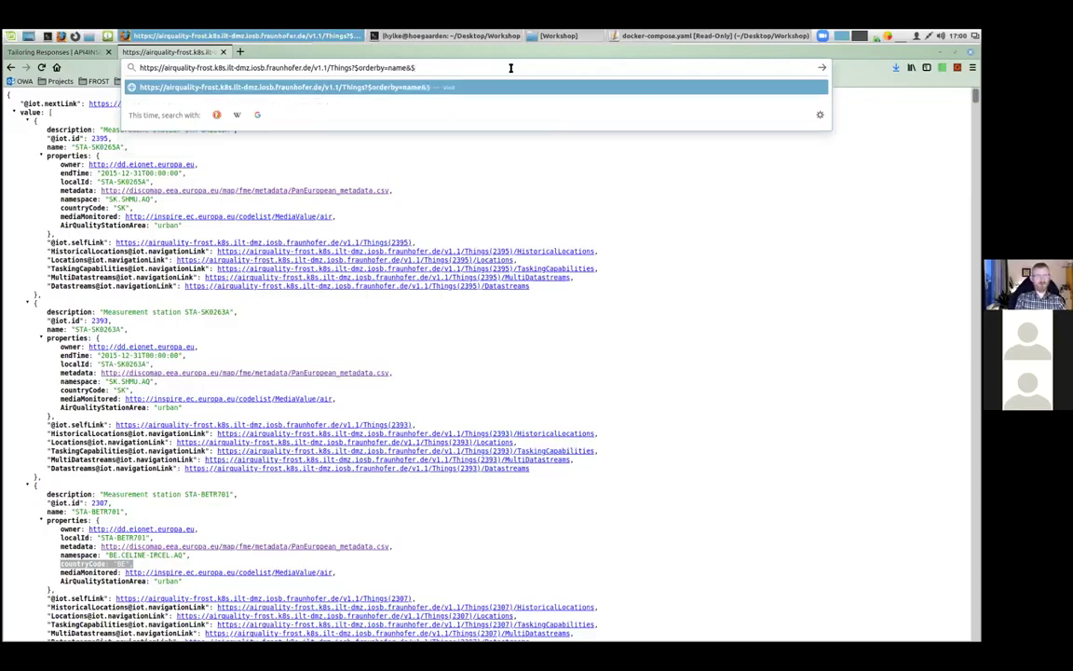
{"action": "type", "text": "select=id,name"}
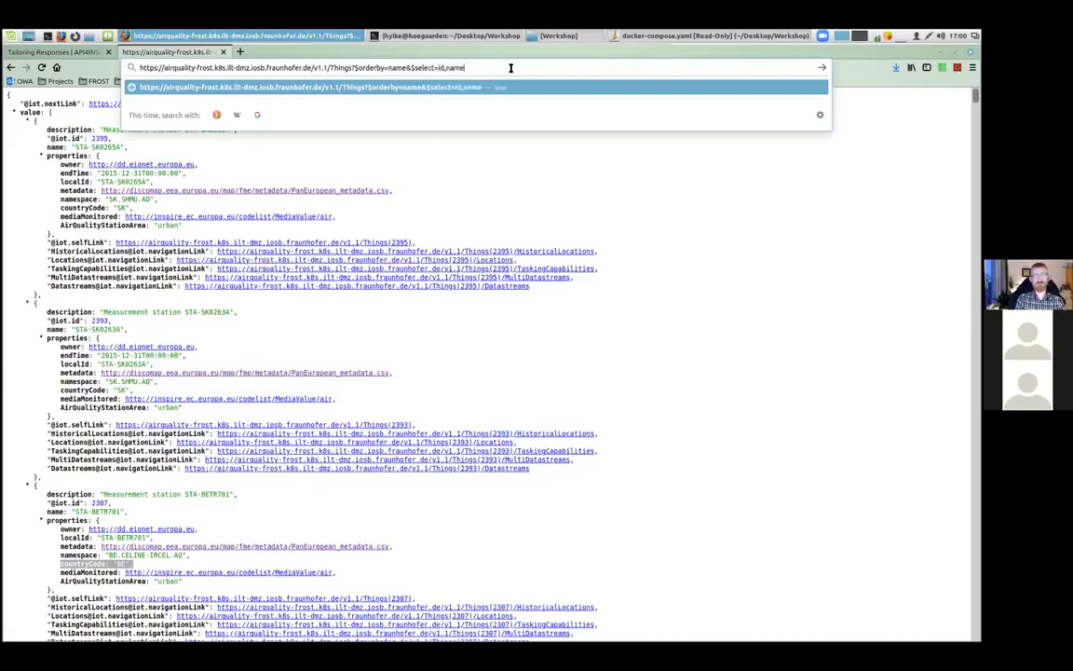
{"action": "key", "text": "Return"}
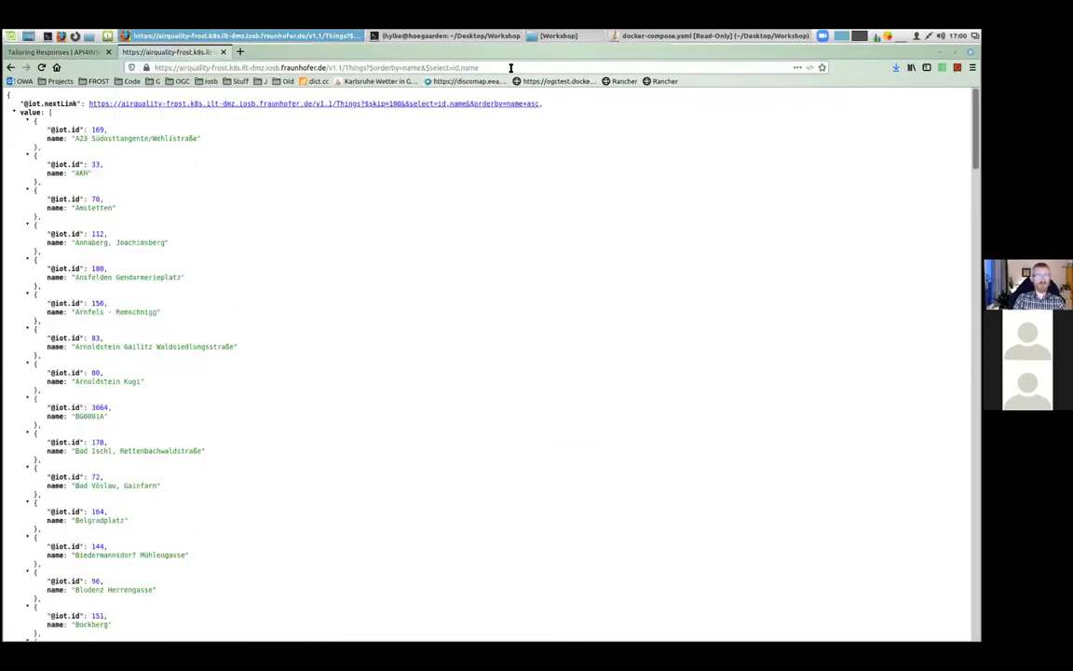
{"action": "scroll", "coordinate": [813, 158], "scroll_direction": "down", "scroll_amount": 15}
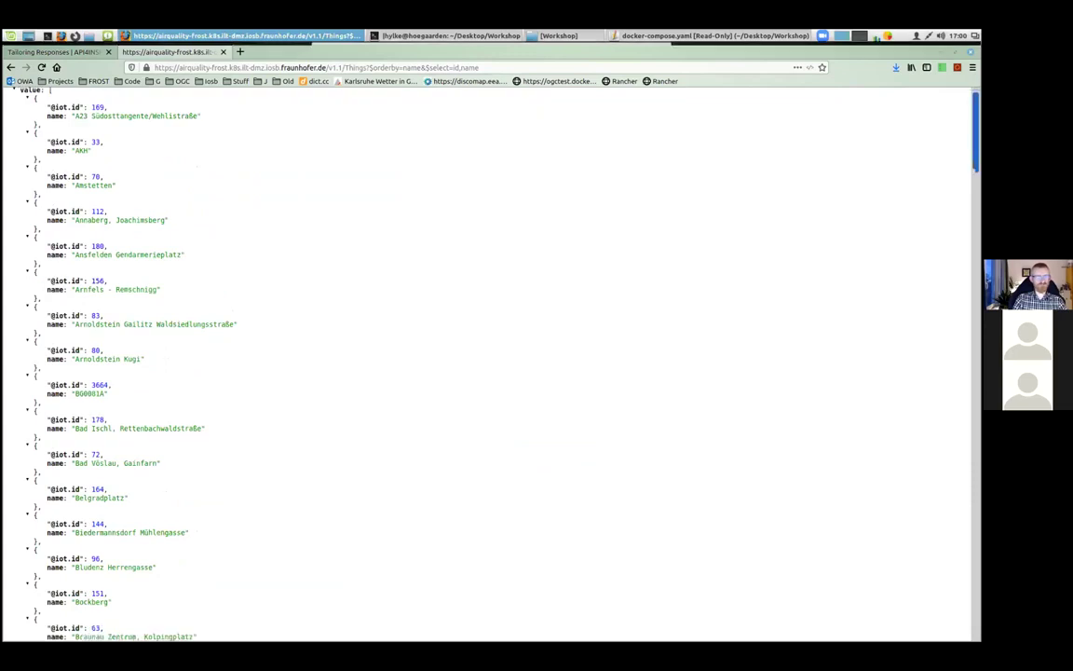
{"action": "scroll", "coordinate": [491, 364], "scroll_direction": "down", "scroll_amount": 15}
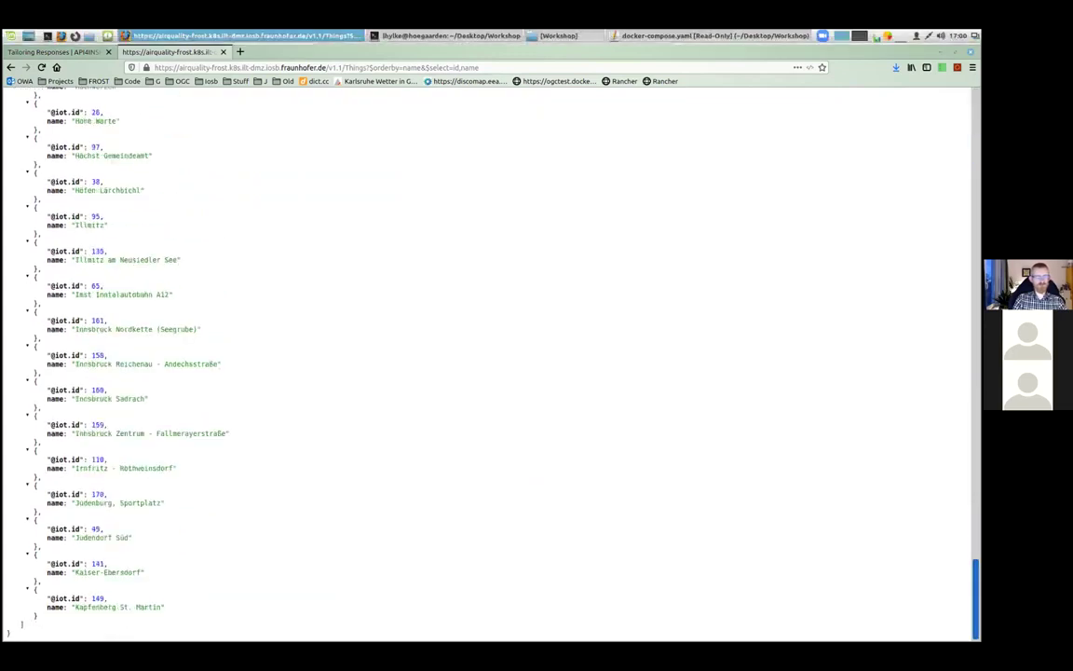
{"action": "scroll", "coordinate": [491, 363], "scroll_direction": "up", "scroll_amount": 20}
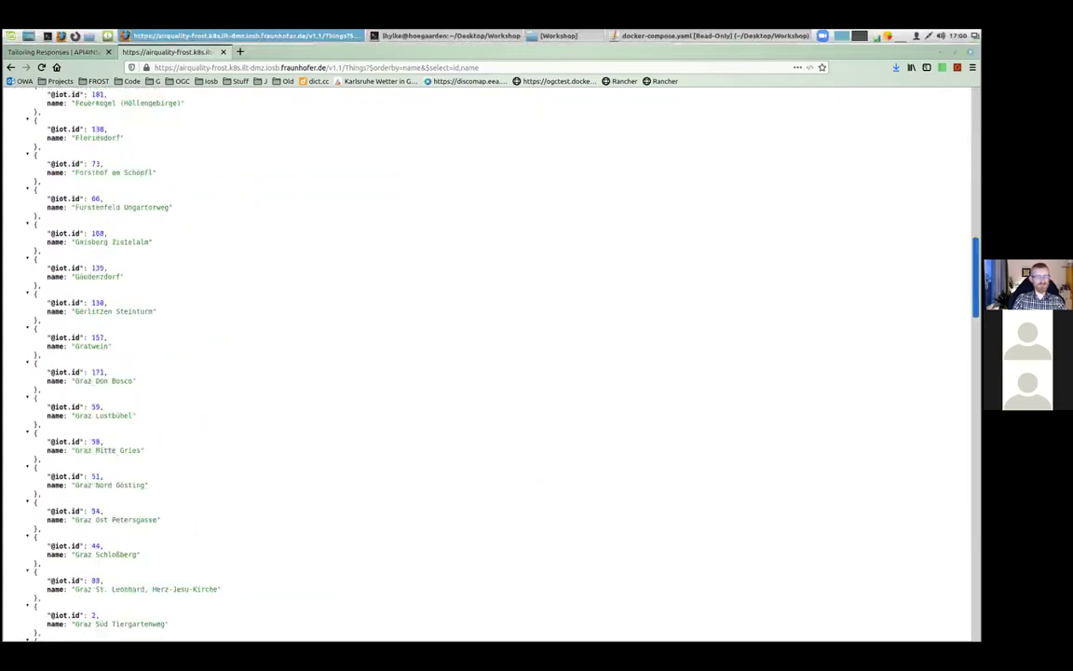
{"action": "scroll", "coordinate": [491, 363], "scroll_direction": "up", "scroll_amount": 10}
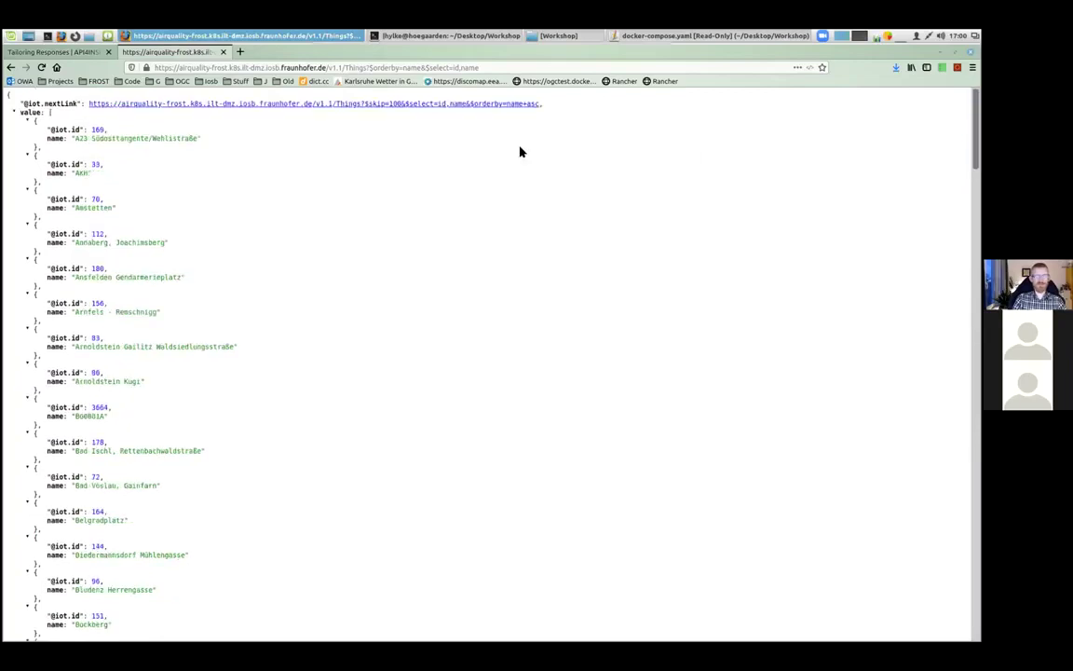
Add the description attribute to the selection by requesting the Things with $select=id,name,description.
{"action": "left_click", "coordinate": [492, 68]}
{"action": "left_click", "coordinate": [494, 68]}
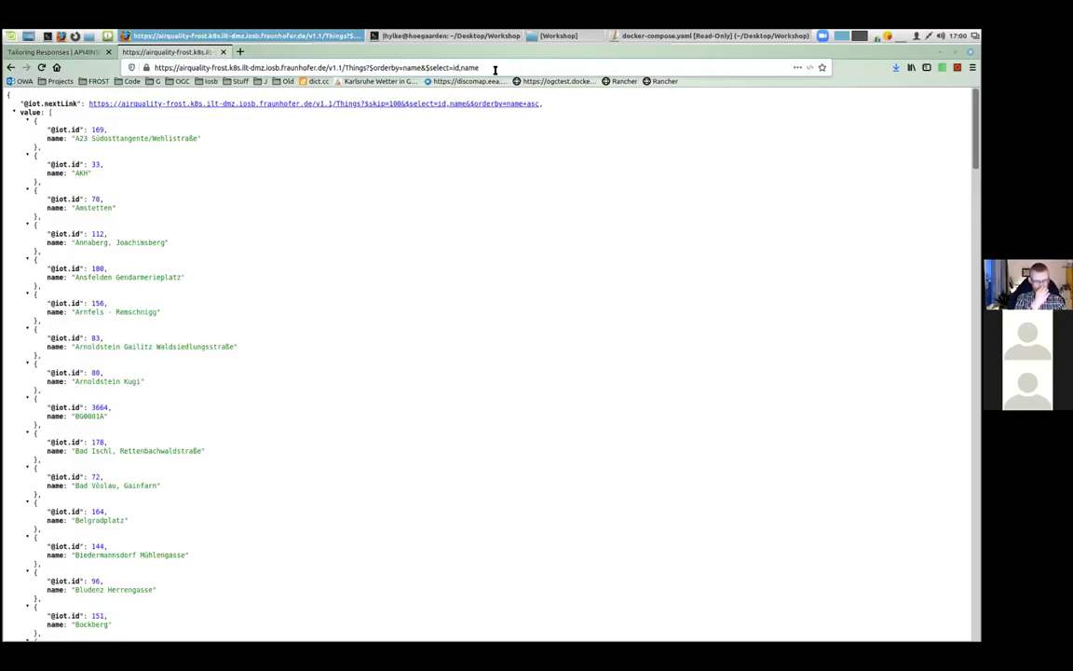
{"action": "type", "text": ",des"}
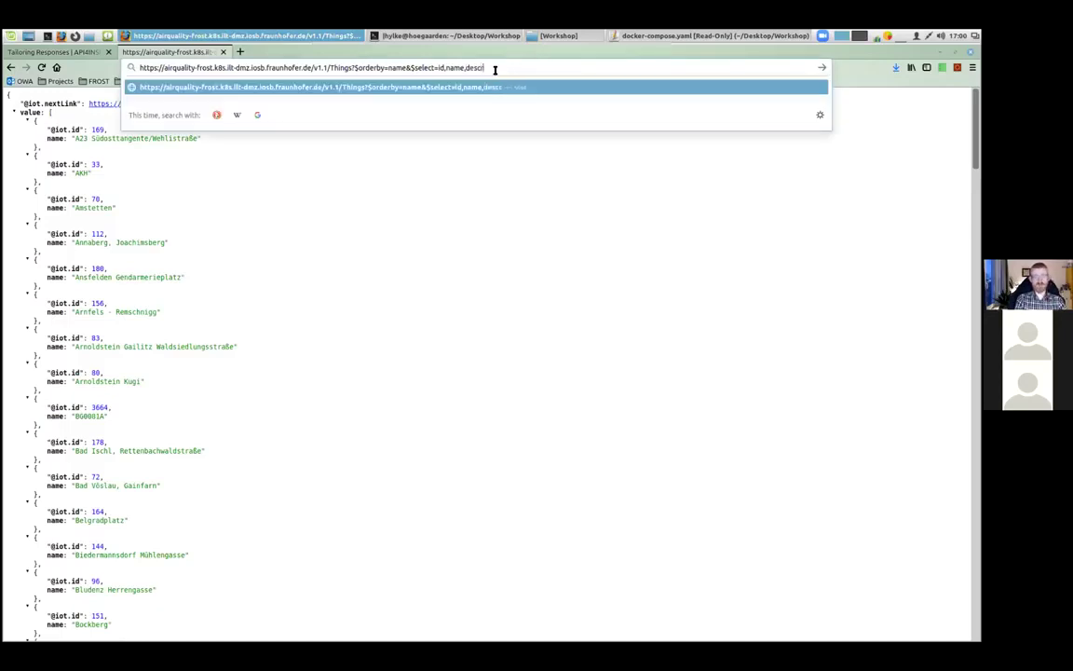
{"action": "type", "text": "criptio"}
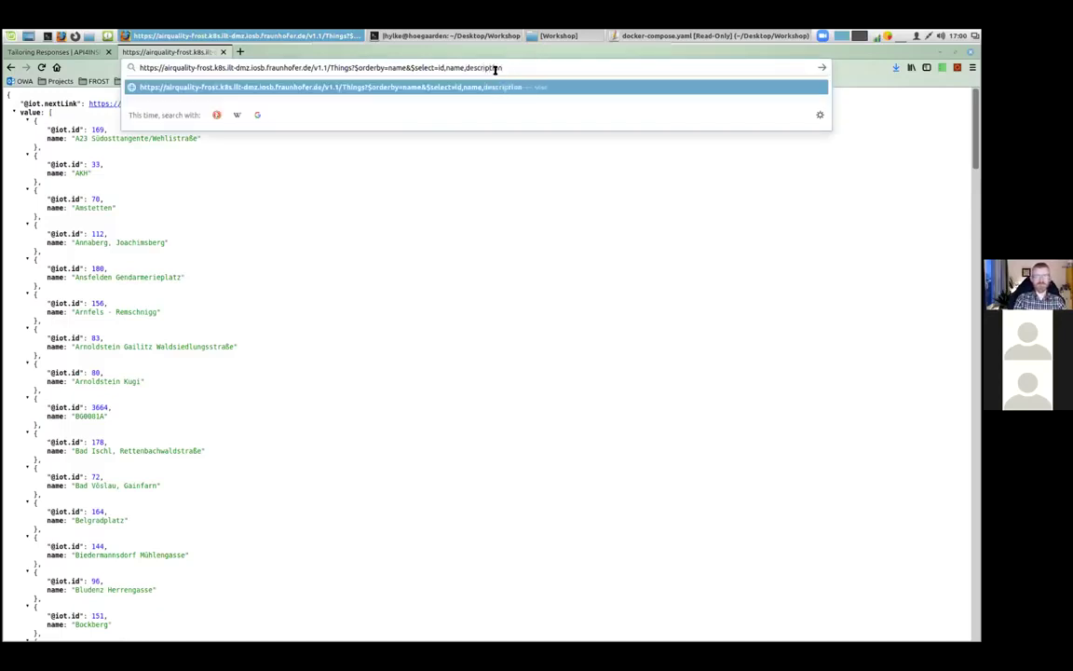
{"action": "type", "text": "n"}
{"action": "key", "text": "Return"}
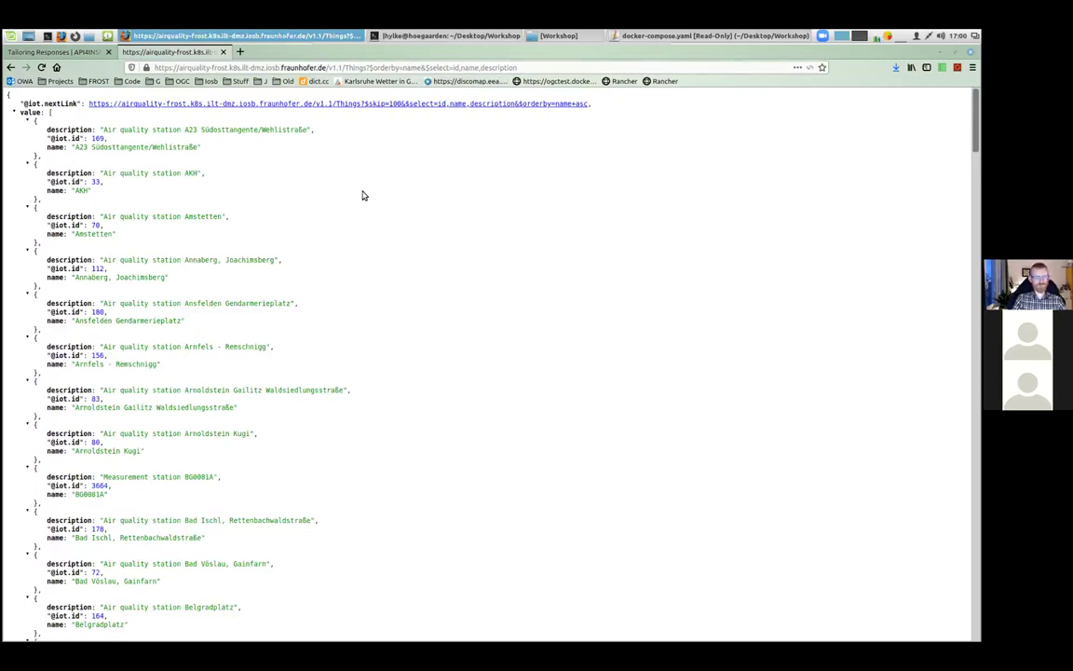
Return to the Tailoring Responses documentation page and close the extra Mozilla Firefox window.
{"action": "key", "text": "alt+Tab"}
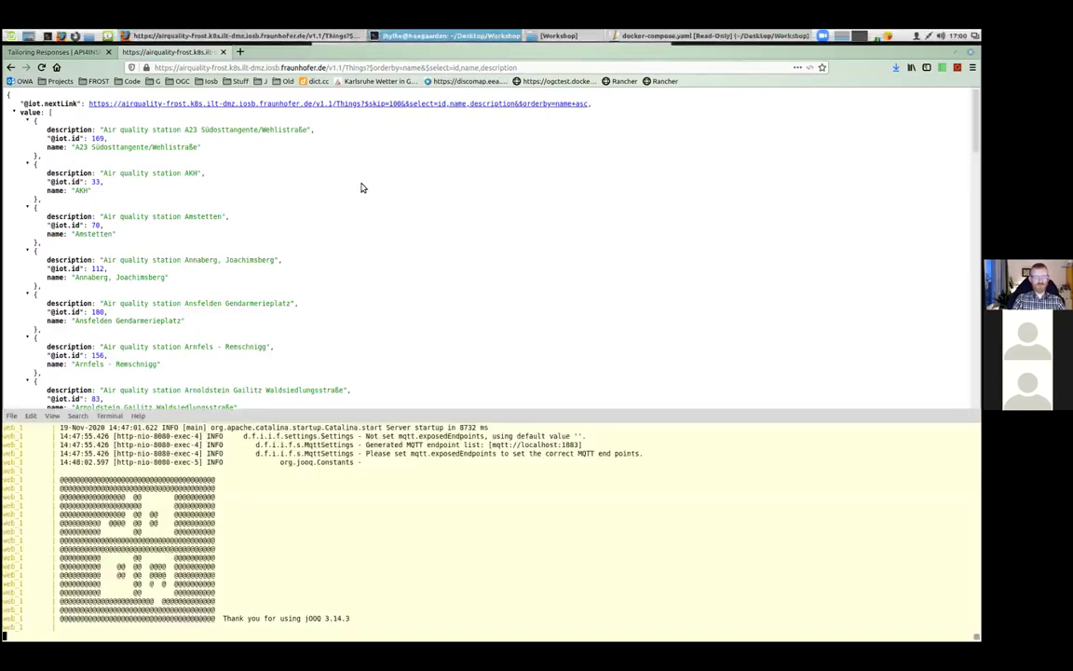
{"action": "left_click", "coordinate": [54, 51]}
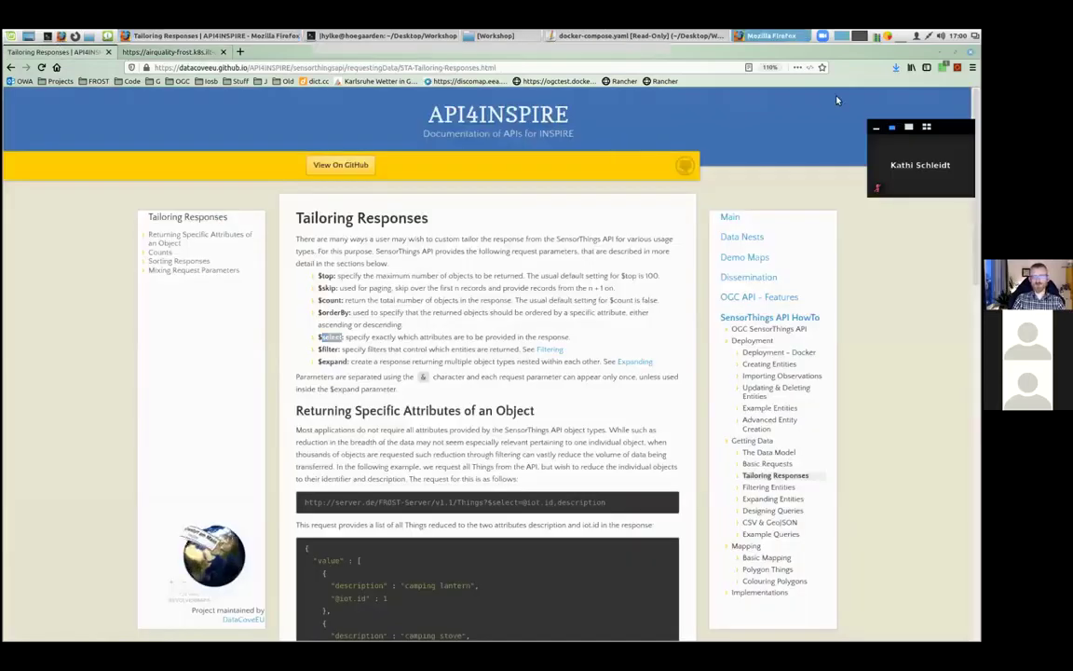
{"action": "right_click", "coordinate": [769, 35]}
{"action": "left_click", "coordinate": [762, 144]}
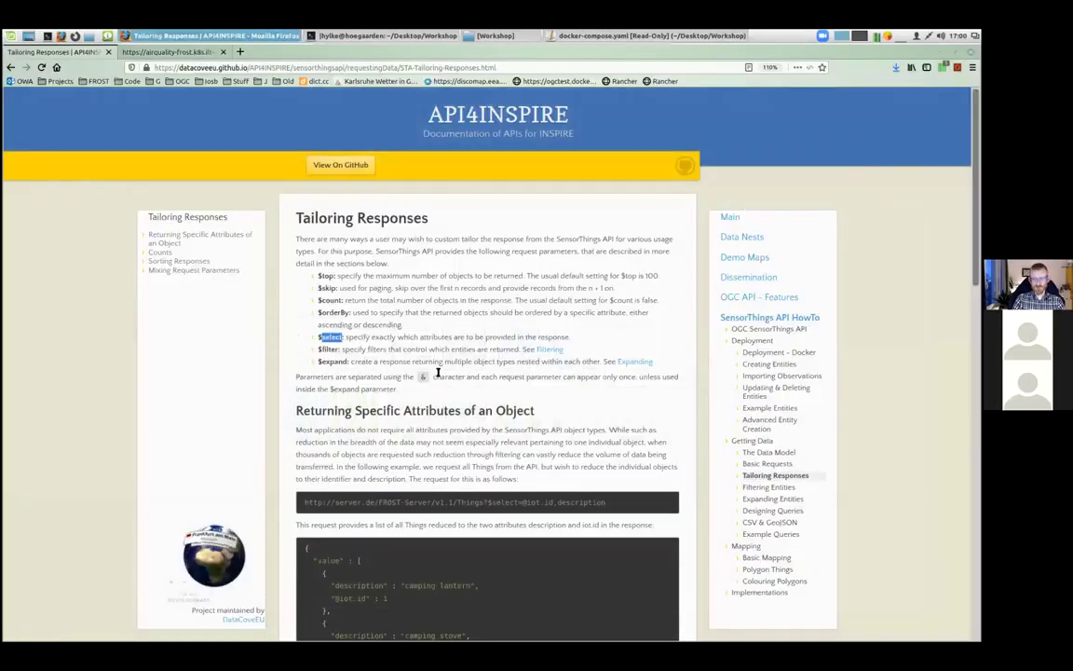
Highlight $filter in the documentation's parameter list and request the Things with $select=id,name,properties in place of the description attribute.
{"action": "double_click", "coordinate": [330, 349]}
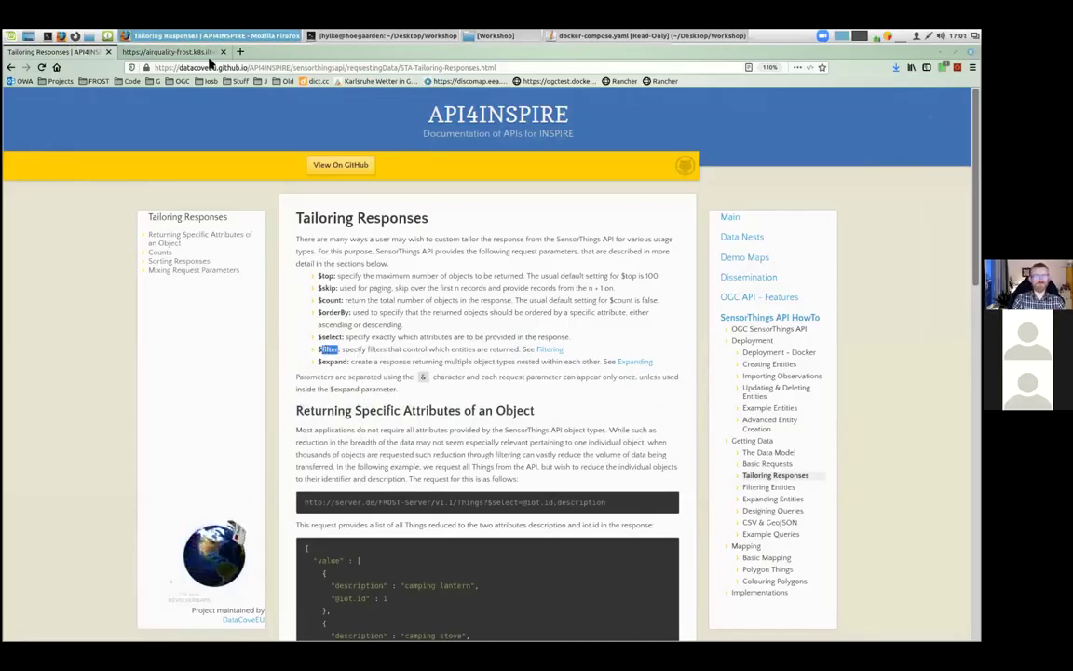
{"action": "left_click", "coordinate": [167, 51]}
{"action": "left_click", "coordinate": [541, 67]}
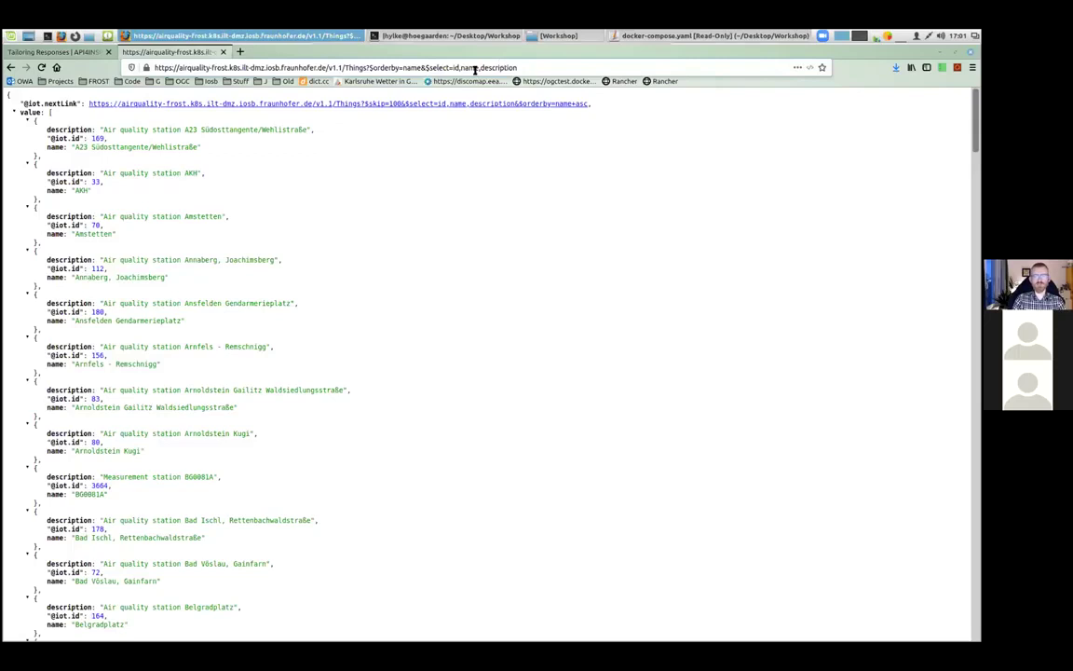
{"action": "left_click_drag", "start_coordinate": [479, 67], "coordinate": [527, 68]}
{"action": "type", "text": "properties"}
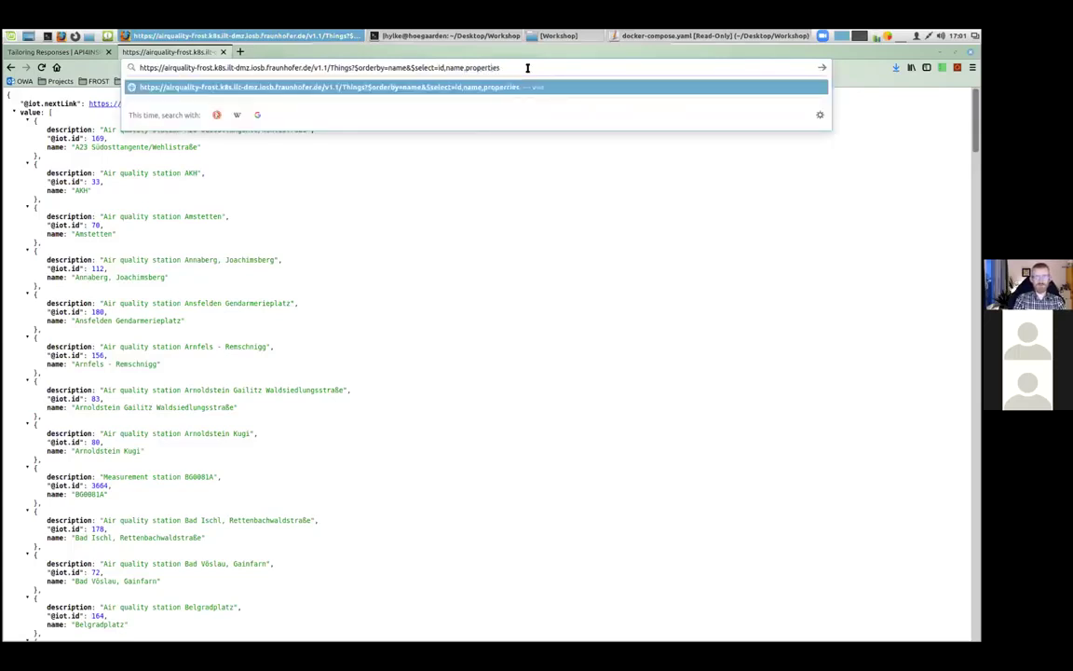
{"action": "key", "text": "Return"}
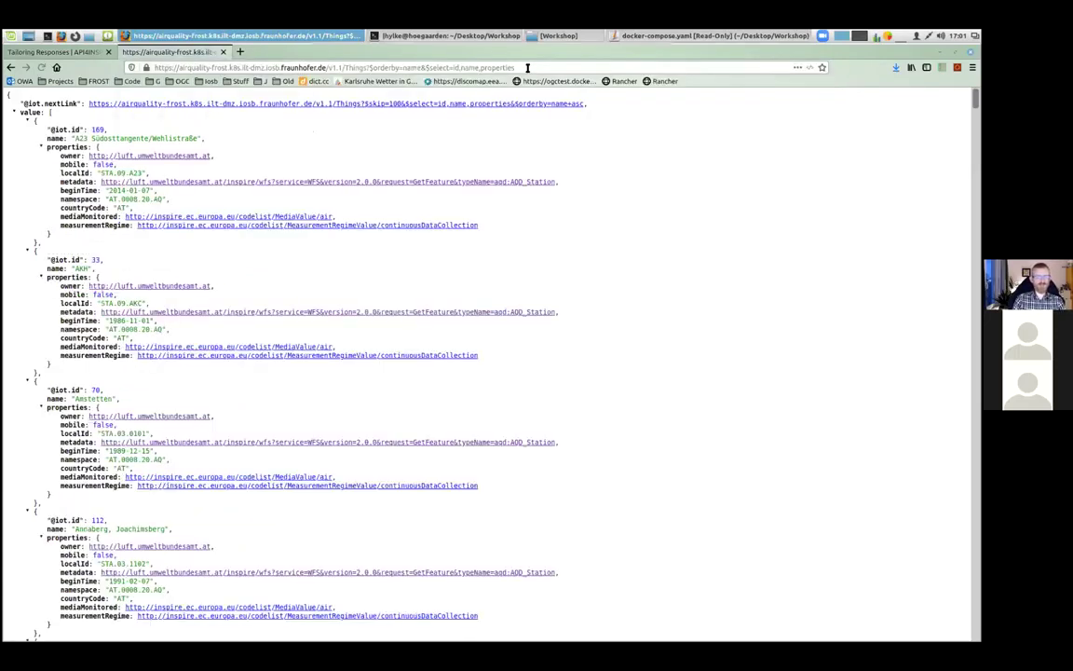
Highlight countryCode in the first Thing and restrict the Things request with $filter=properties/countryCode eq 'DK'.
{"action": "double_click", "coordinate": [84, 208]}
{"action": "left_click", "coordinate": [533, 67]}
{"action": "left_click", "coordinate": [533, 67]}
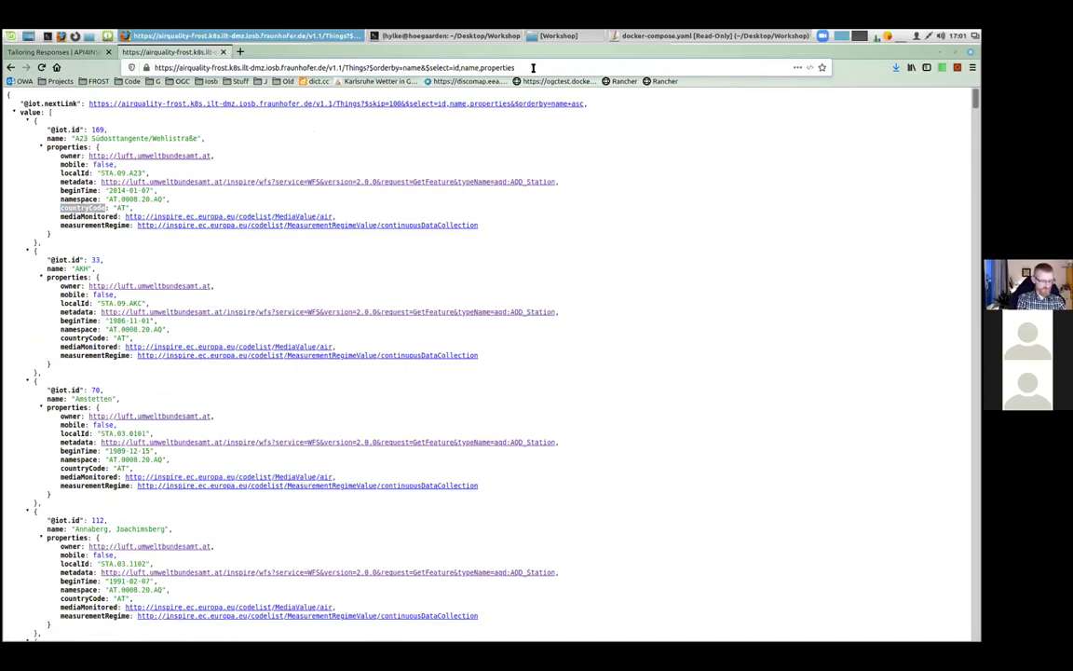
{"action": "type", "text": "&$"}
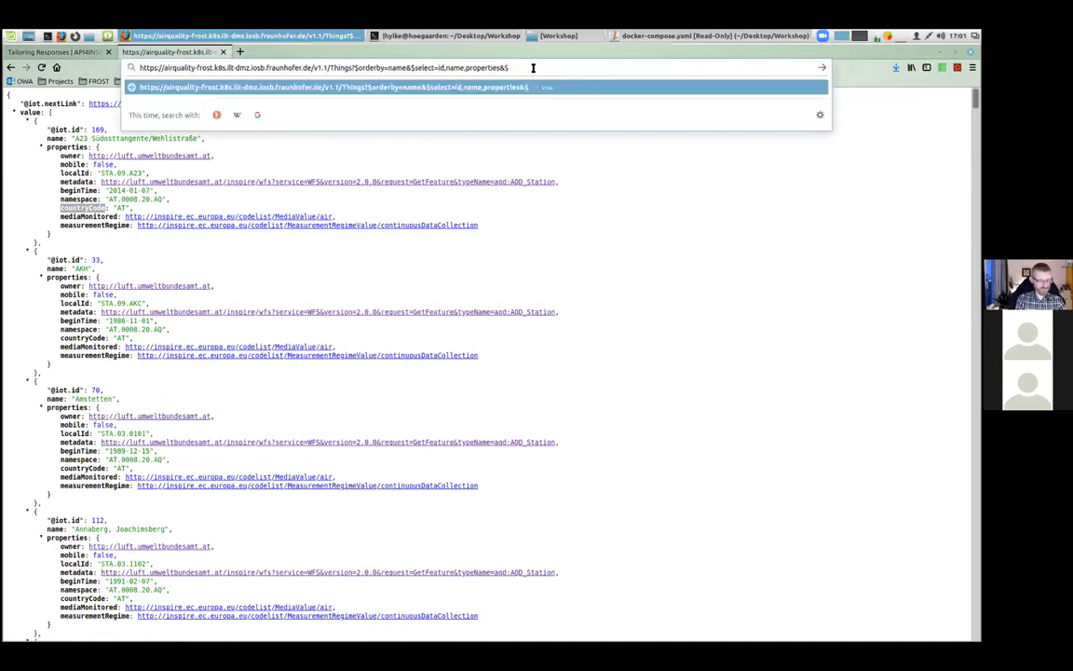
{"action": "type", "text": "filter=properties/countr"}
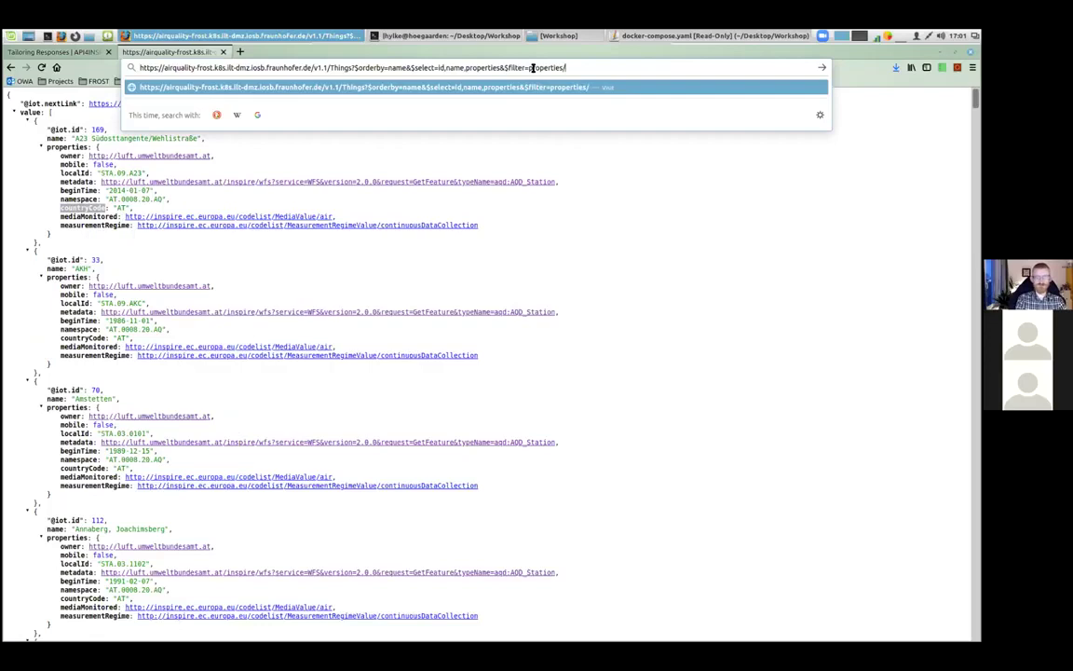
{"action": "type", "text": "yC"}
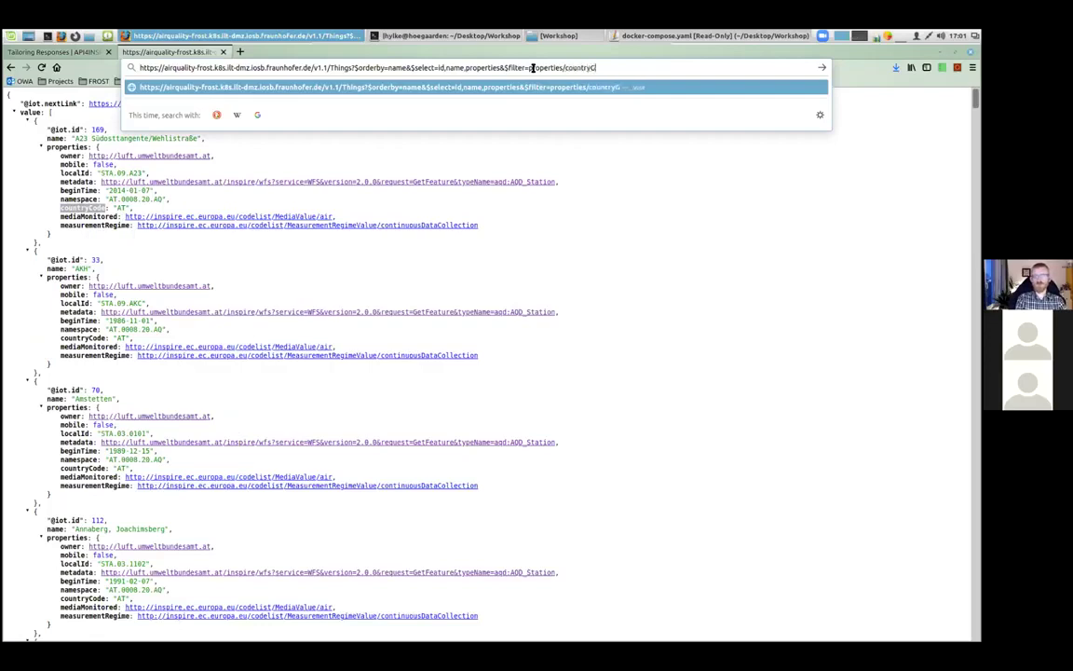
{"action": "type", "text": "ode eq"}
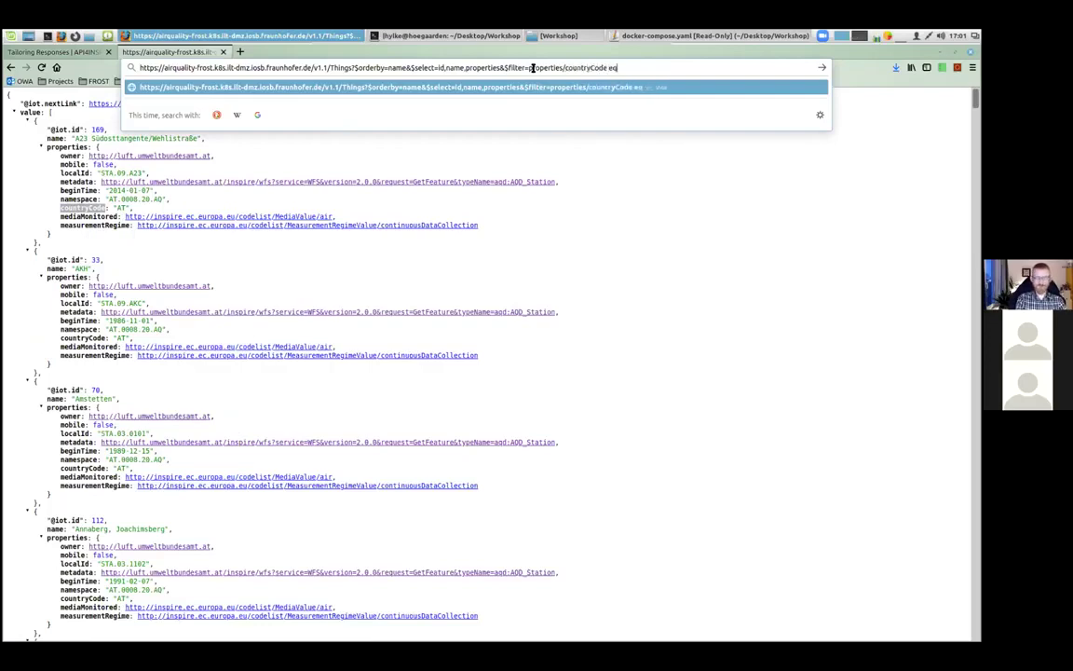
{"action": "type", "text": " 'DK"}
{"action": "key", "text": "Return"}
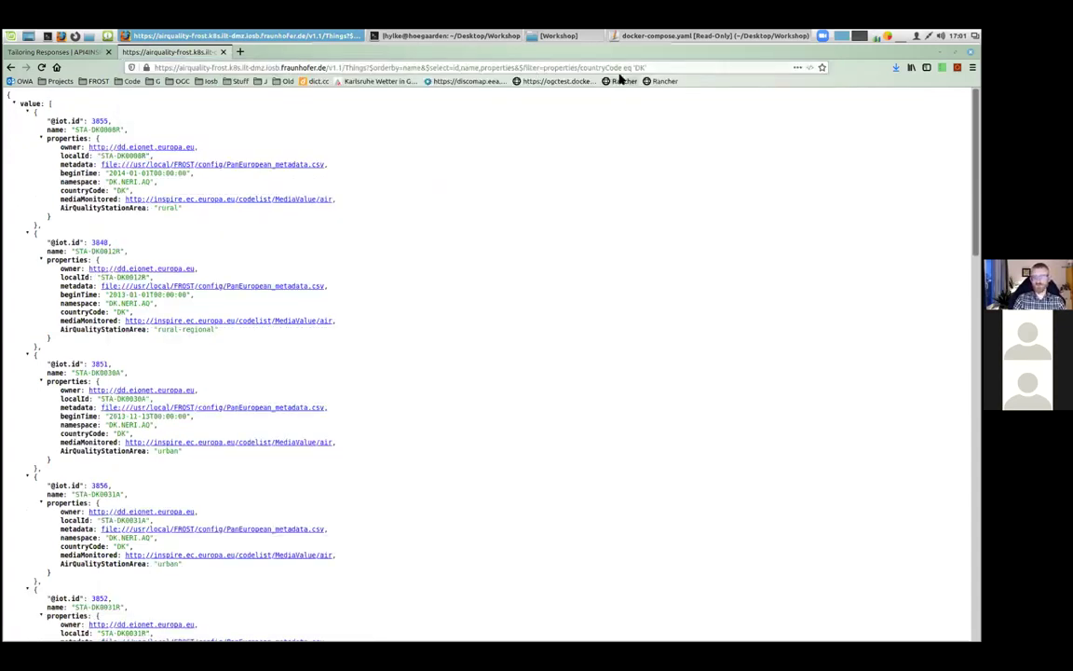
Add $count=true to the filtered Things request and reload the response.
{"action": "left_click", "coordinate": [658, 68]}
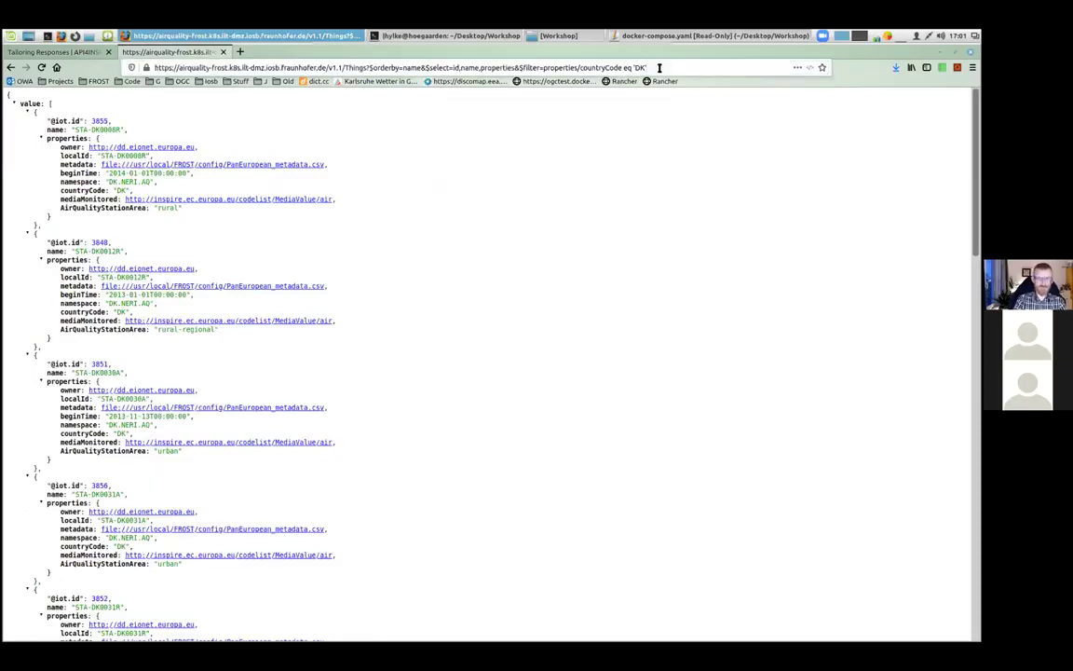
{"action": "type", "text": "&"}
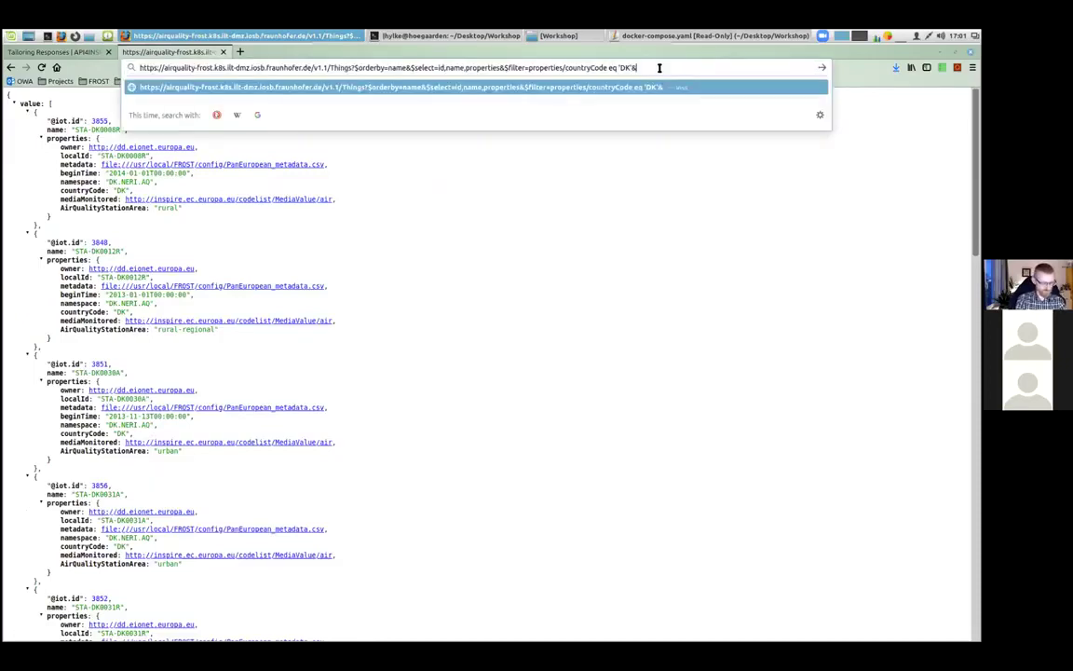
{"action": "type", "text": "$count=tru"}
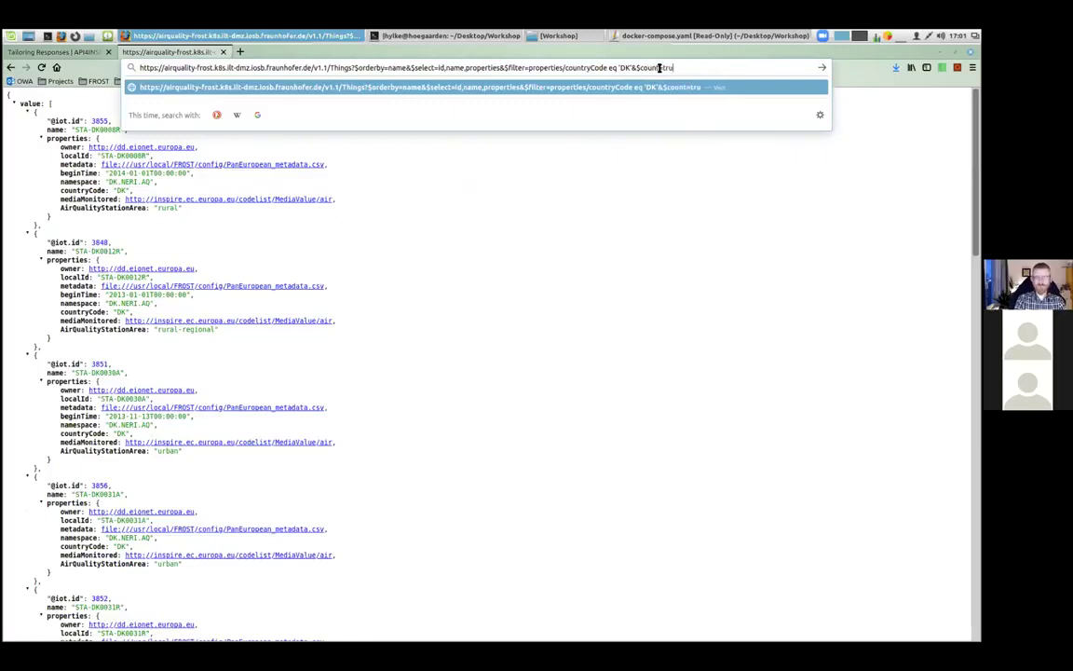
{"action": "type", "text": "e"}
{"action": "key", "text": "Return"}
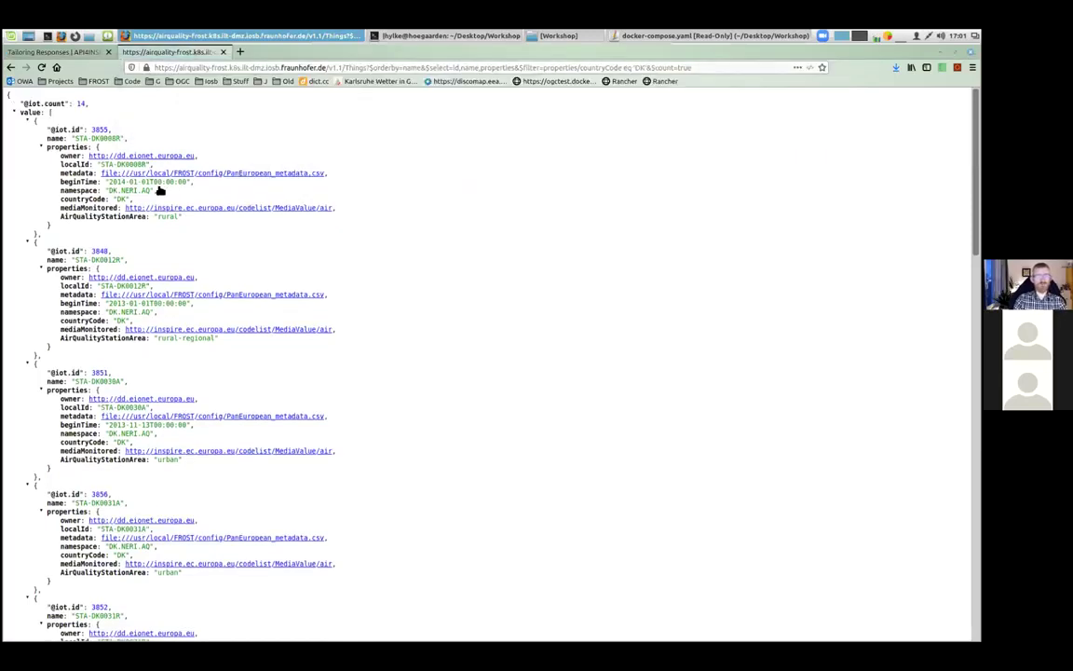
Limit the filtered Things request to five results by adding $top=5.
{"action": "double_click", "coordinate": [707, 68]}
{"action": "left_click", "coordinate": [708, 68]}
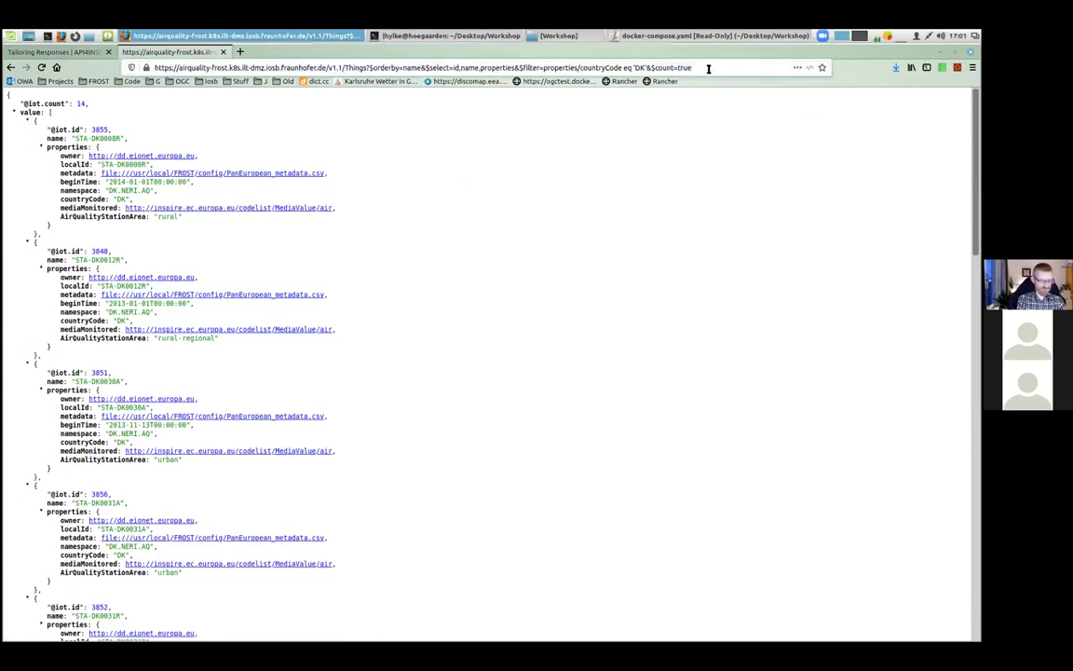
{"action": "type", "text": "_"}
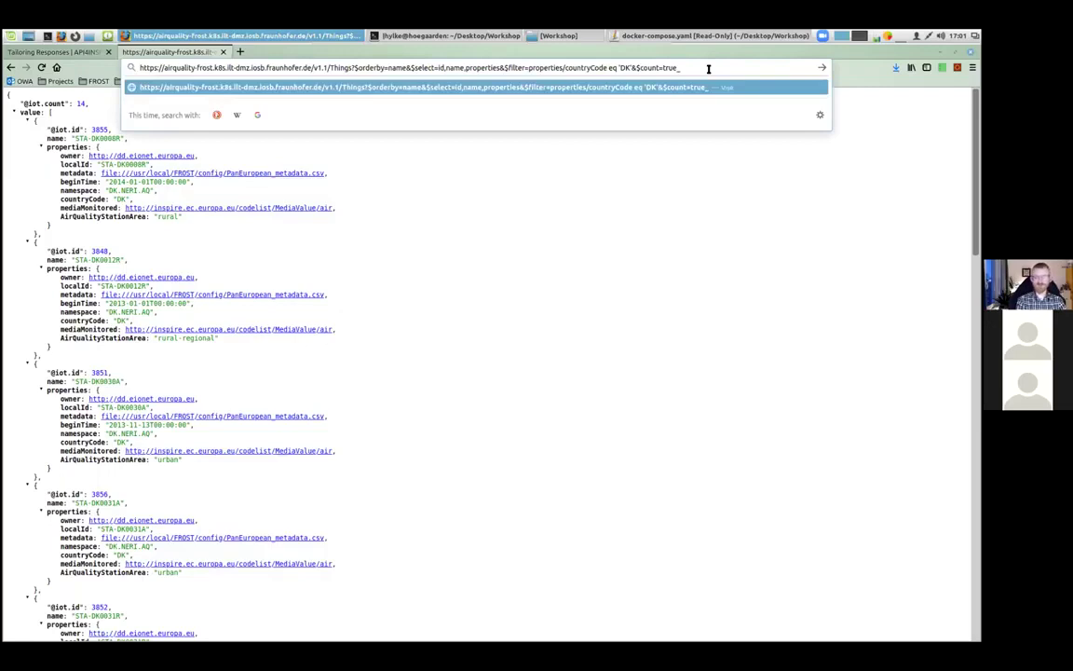
{"action": "type", "text": "&$top=5"}
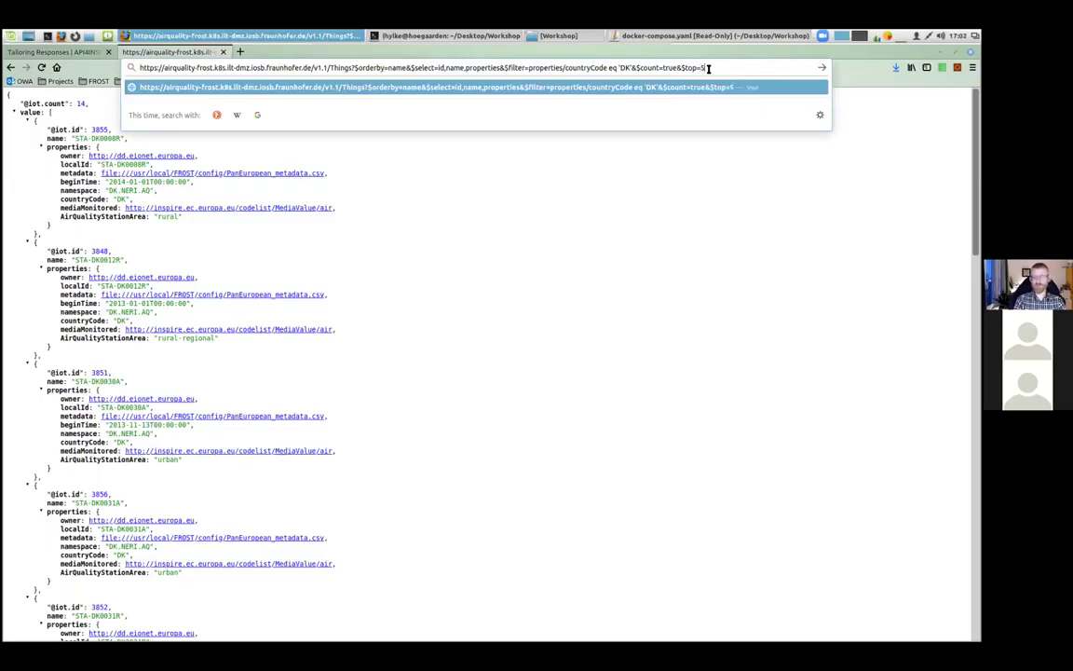
{"action": "key", "text": "Return"}
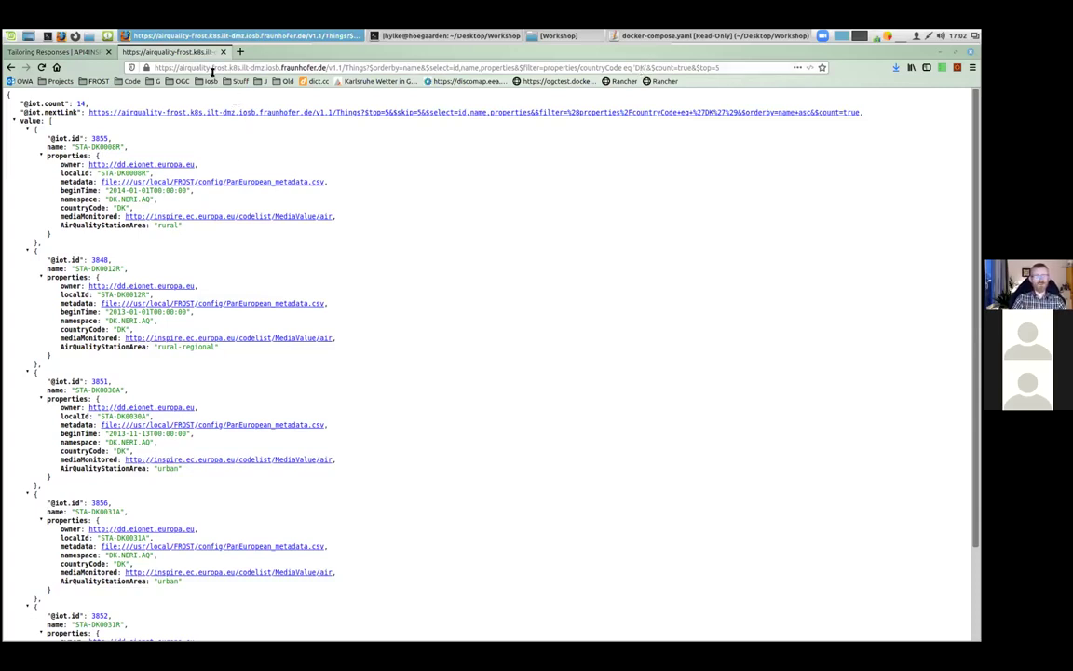
Copy the service's base URL up to /v1.1 from the Things request and open it in a new browser tab.
{"action": "left_click_drag", "start_coordinate": [342, 68], "coordinate": [148, 69]}
{"action": "key", "text": "ctrl+c"}
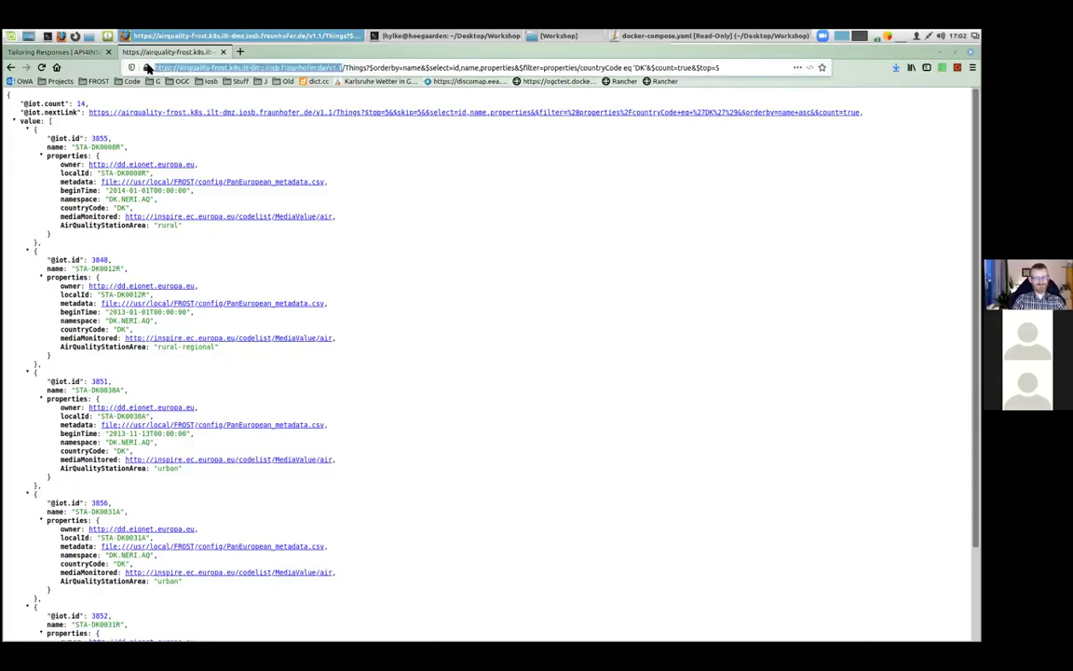
{"action": "left_click", "coordinate": [239, 52]}
{"action": "key", "text": "ctrl+v"}
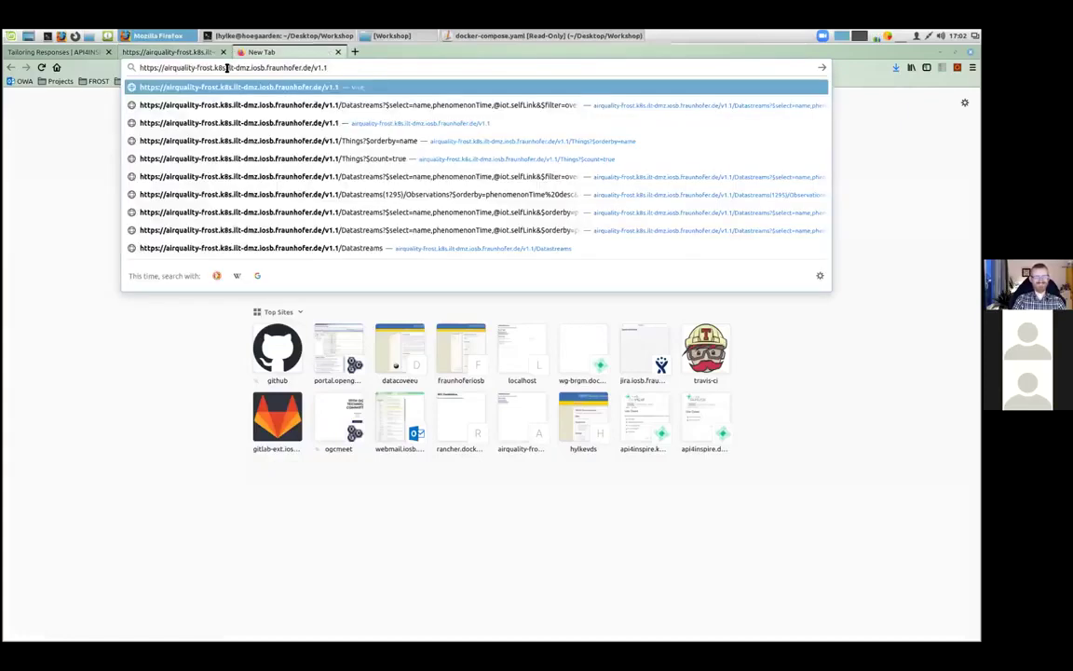
{"action": "key", "text": "Return"}
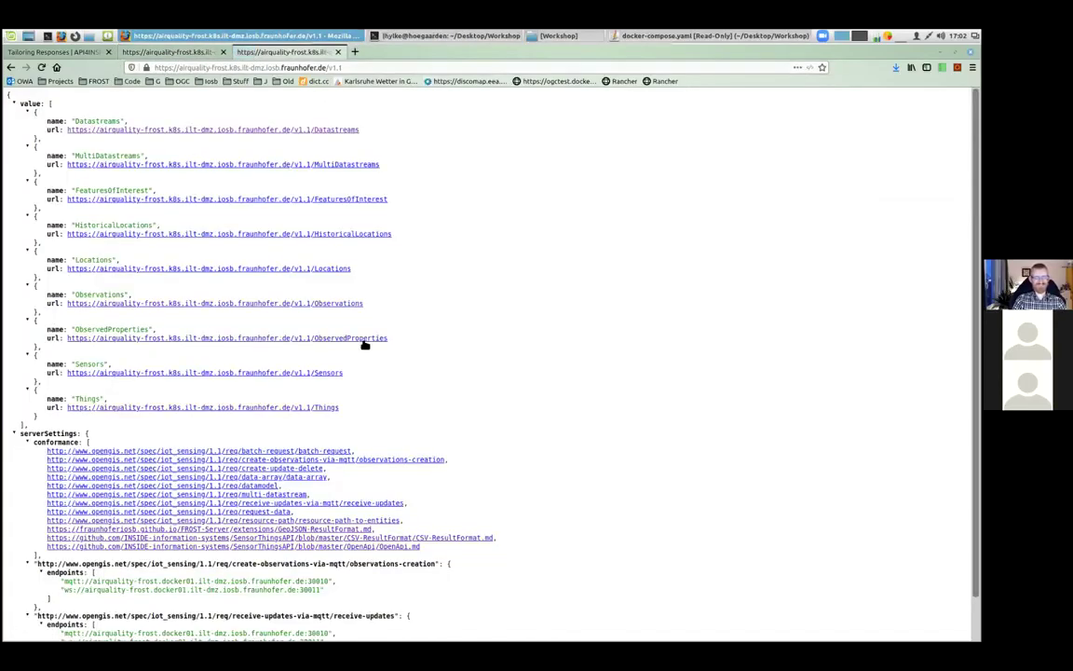
Open the ObservedProperties collection from the service root and request it sorted with ?$orderby=id.
{"action": "left_click", "coordinate": [364, 340]}
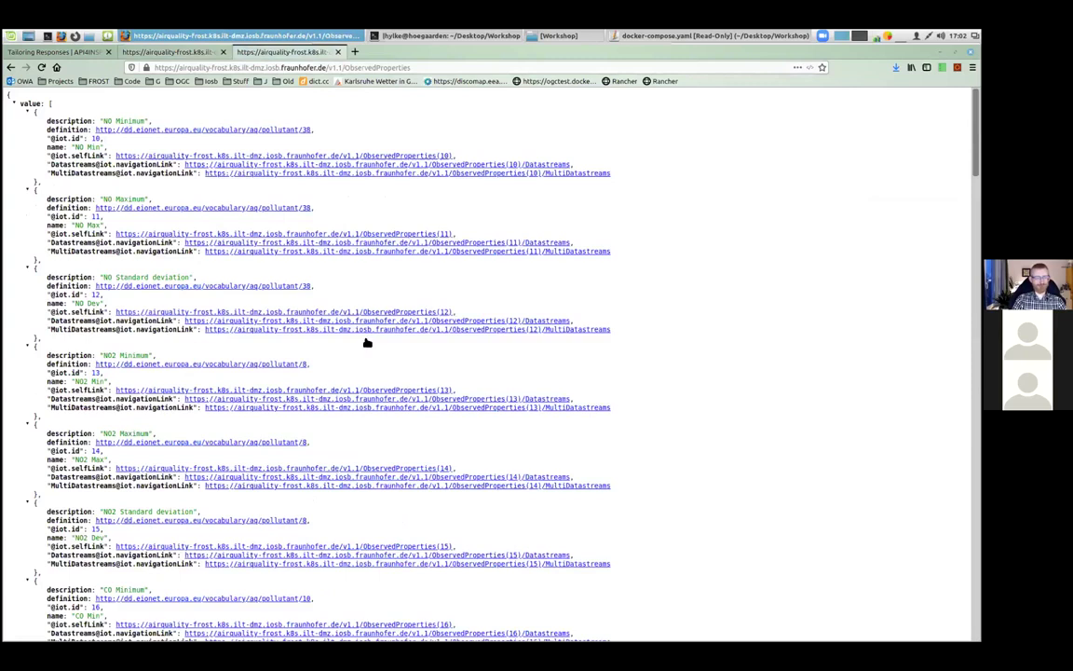
{"action": "left_click", "coordinate": [444, 67]}
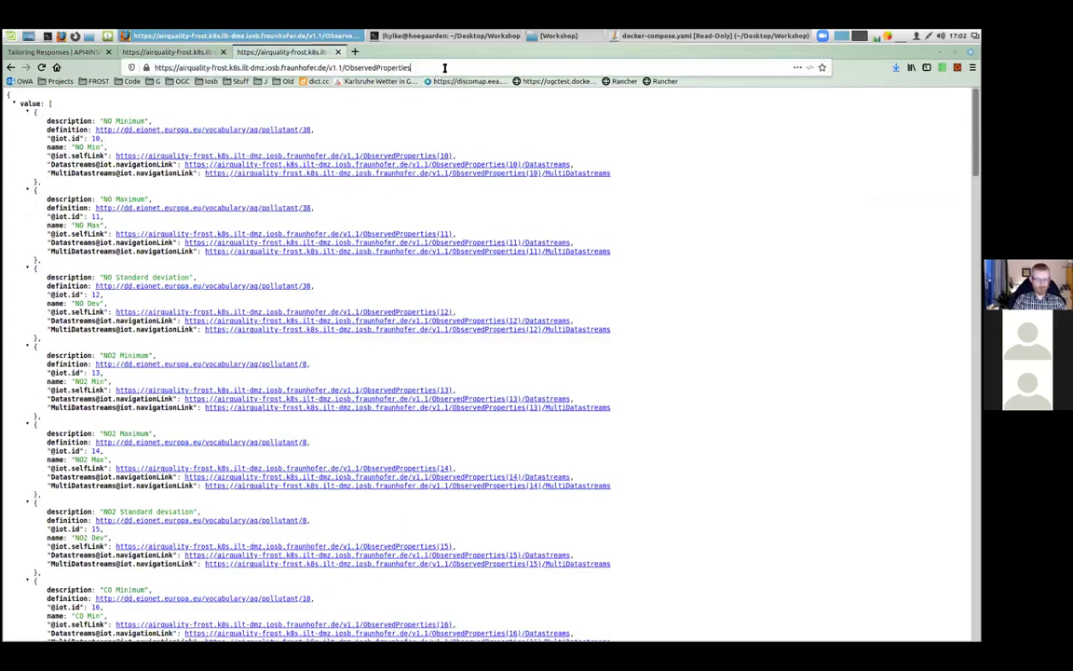
{"action": "type", "text": "?$orderby"}
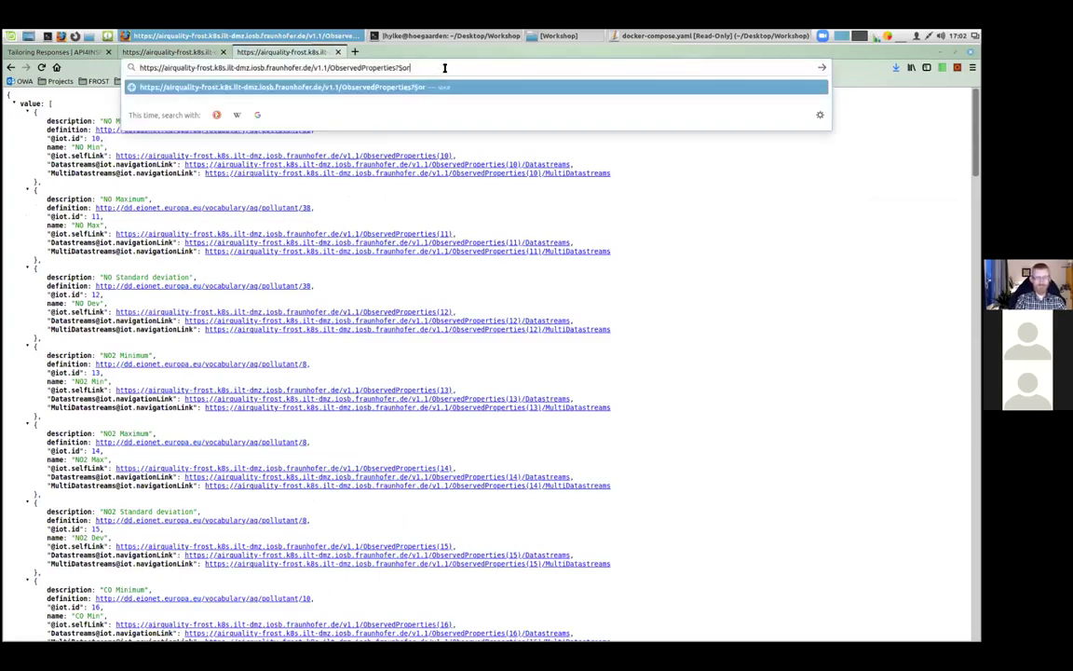
{"action": "type", "text": "=id des"}
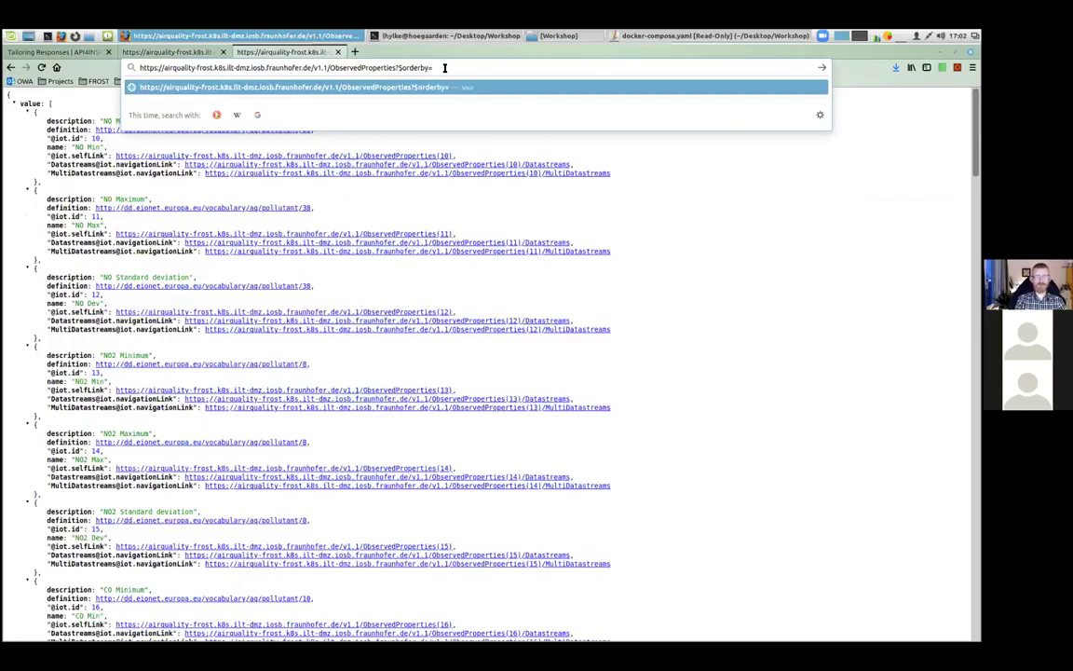
{"action": "key", "text": "BackSpace"}
{"action": "key", "text": "BackSpace"}
{"action": "key", "text": "BackSpace"}
{"action": "key", "text": "Return"}
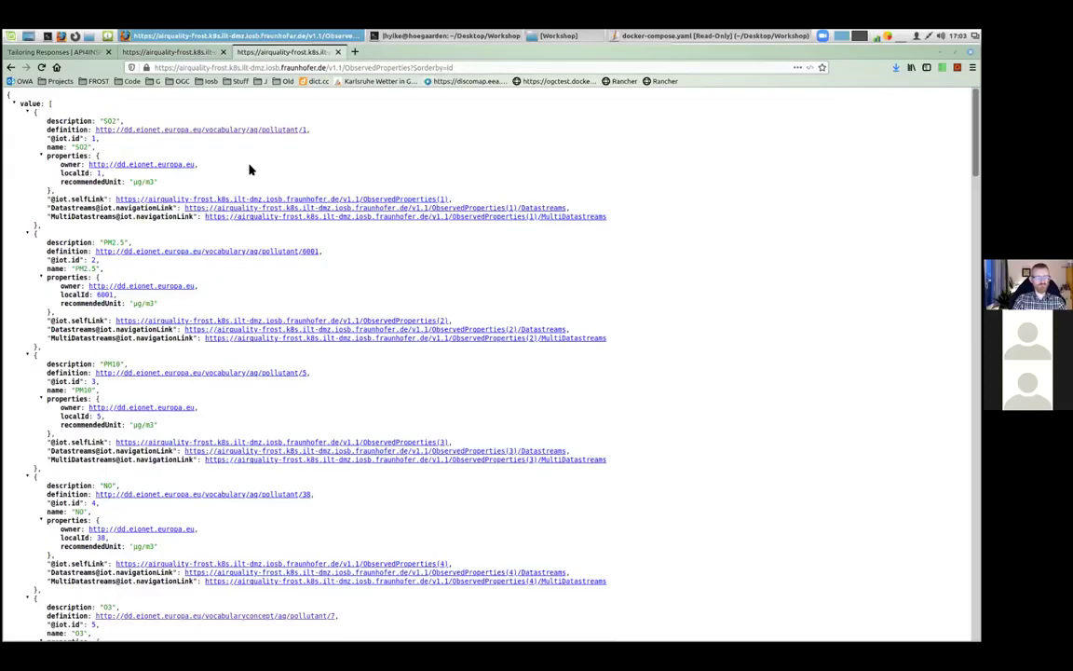
Look through the ObservedProperties for the NO2 entry and highlight its id, description and name.
{"action": "scroll", "coordinate": [354, 268], "scroll_direction": "down", "scroll_amount": 1}
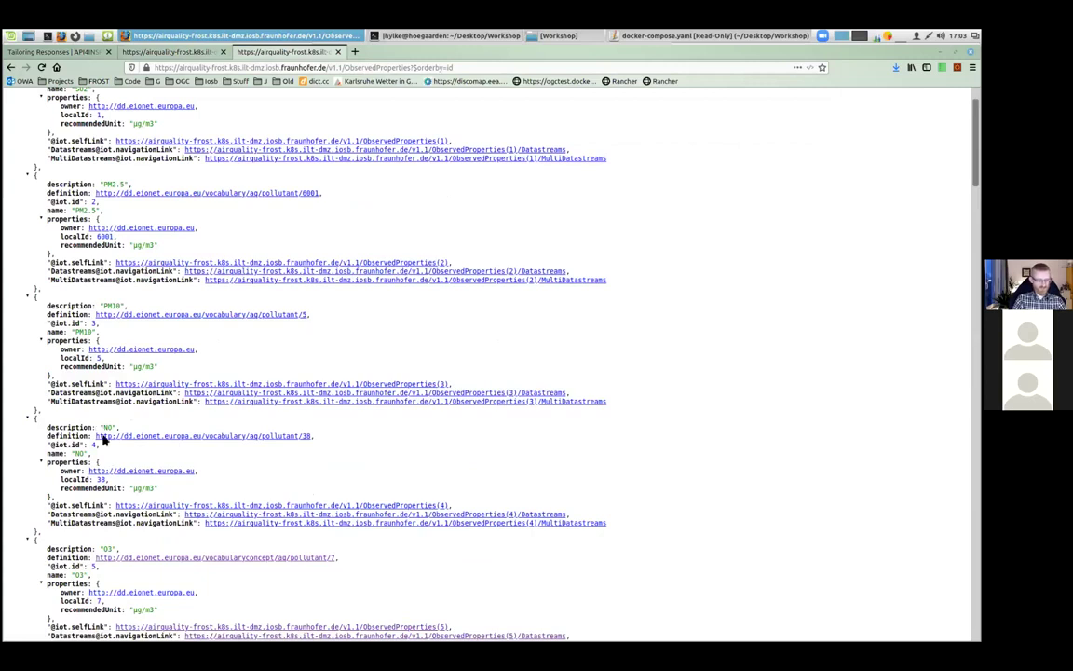
{"action": "scroll", "coordinate": [140, 454], "scroll_direction": "down", "scroll_amount": 2}
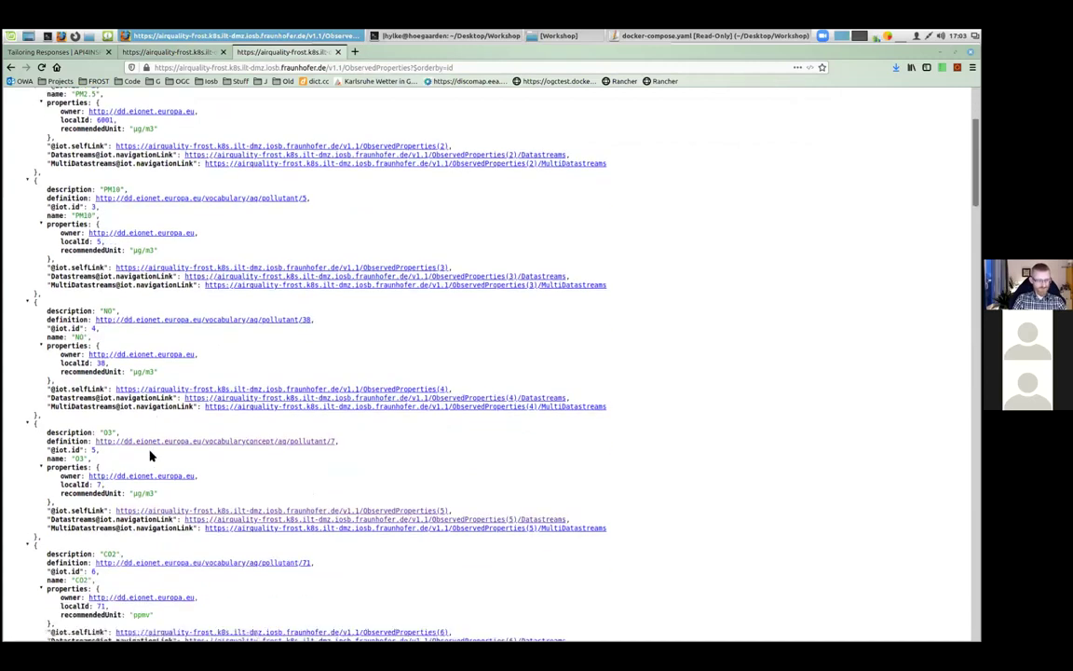
{"action": "scroll", "coordinate": [150, 455], "scroll_direction": "down", "scroll_amount": 4}
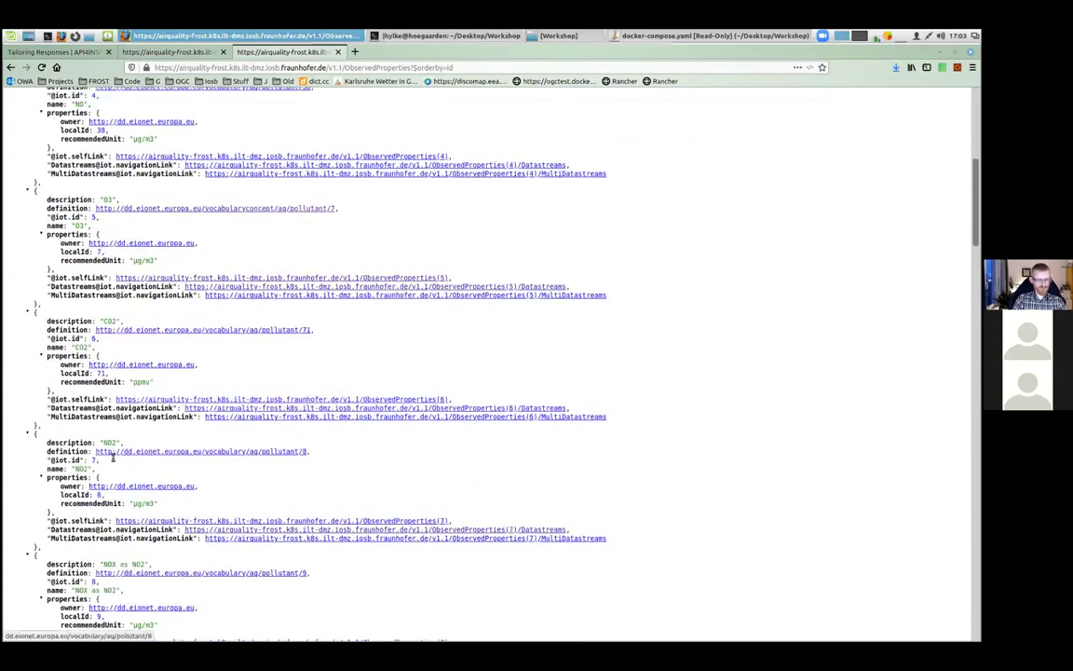
{"action": "double_click", "coordinate": [93, 460]}
{"action": "left_click_drag", "start_coordinate": [103, 443], "coordinate": [116, 441]}
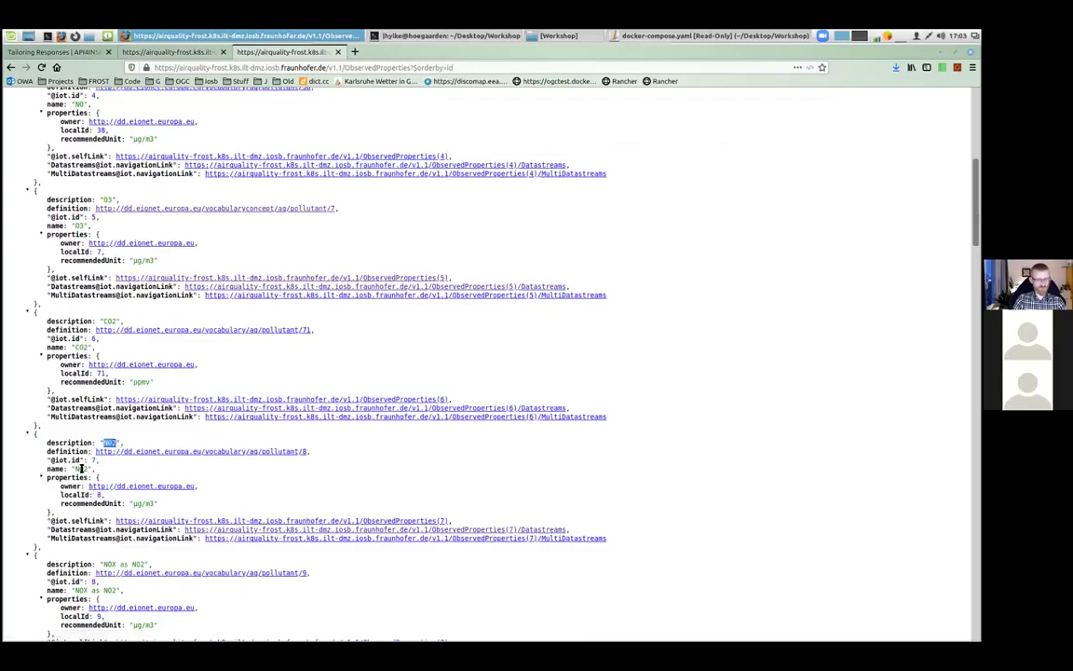
{"action": "double_click", "coordinate": [81, 469]}
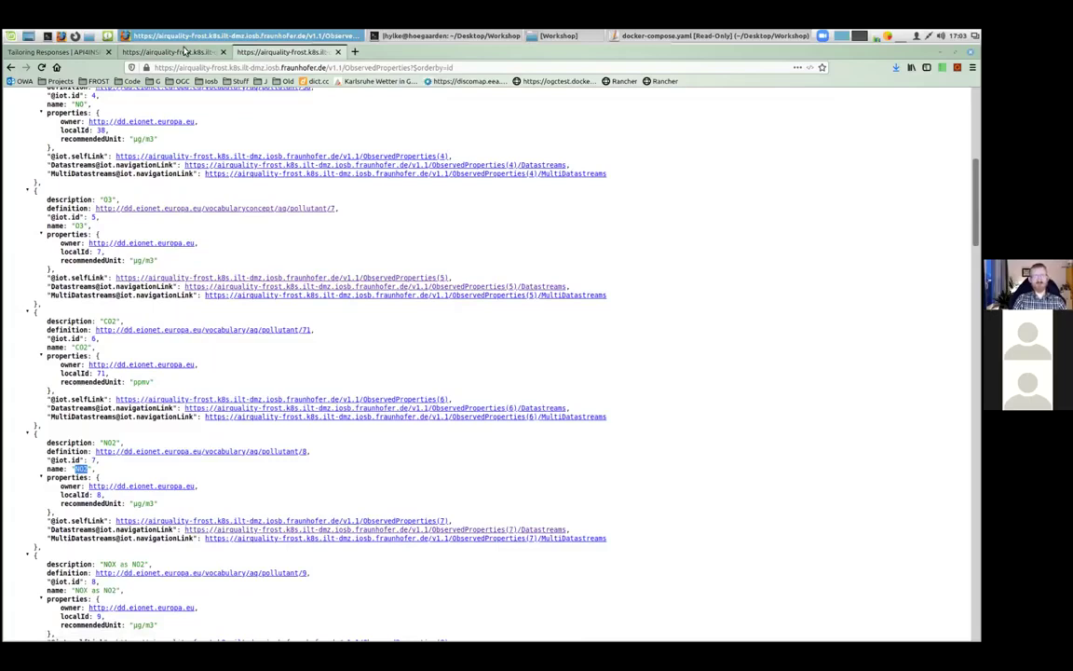
Extend the Things request's filter after the country code with and Datastreams/ObservedProperty/name eq 'NO2' and run it.
{"action": "left_click", "coordinate": [168, 51]}
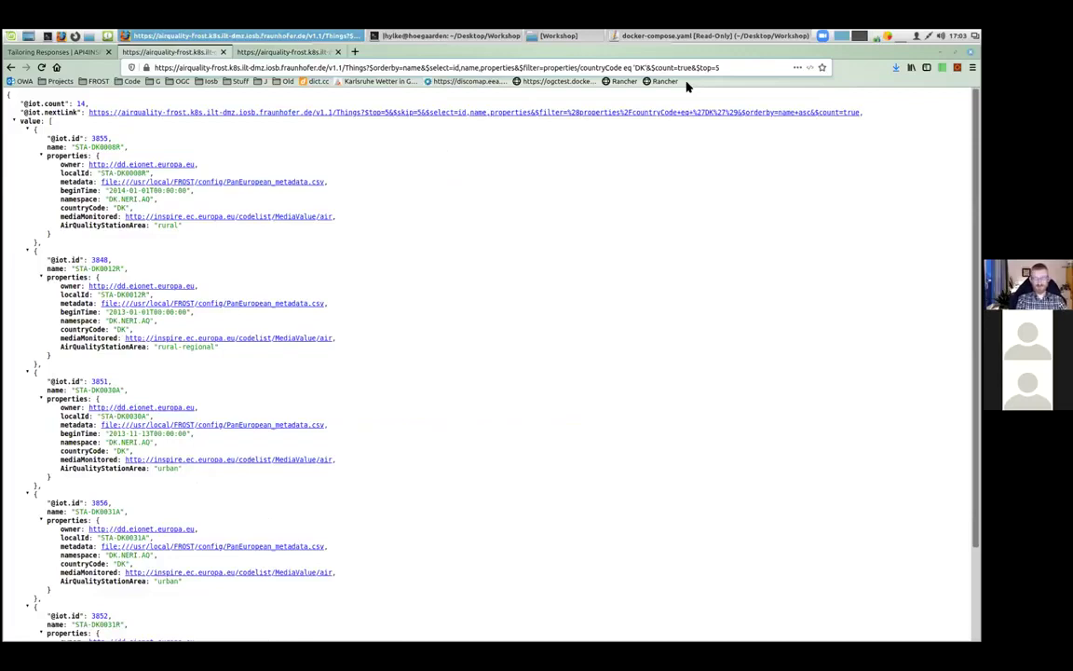
{"action": "type", "text": "and "}
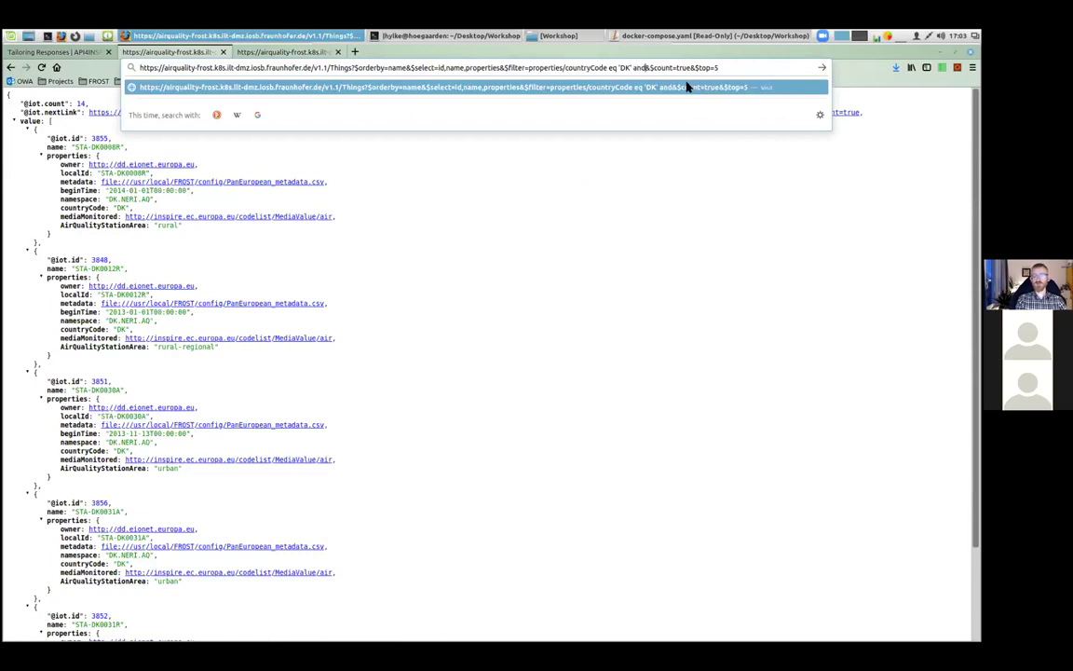
{"action": "type", "text": "Data"}
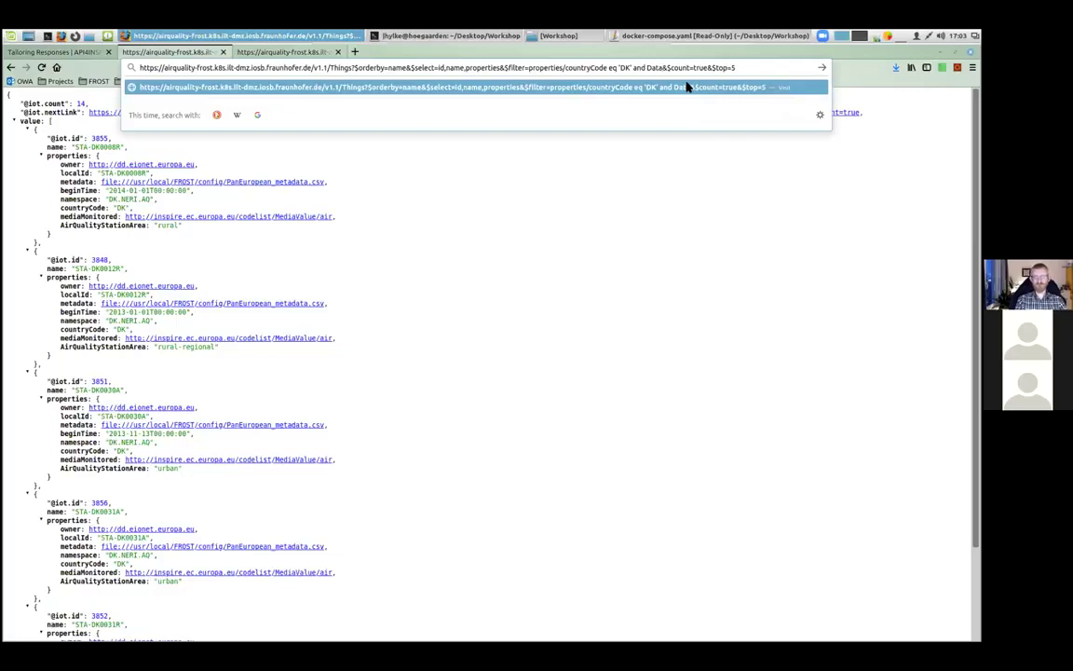
{"action": "type", "text": "streams"}
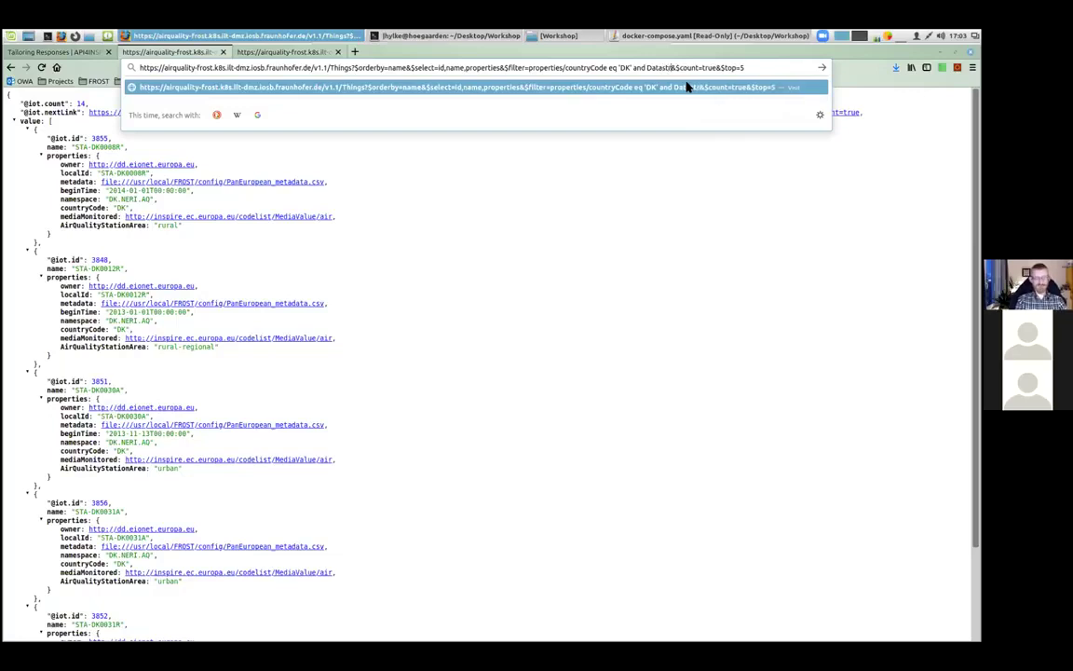
{"action": "type", "text": "/Observed"}
{"action": "type", "text": "Property"}
{"action": "type", "text": "/"}
{"action": "type", "text": "name eq "}
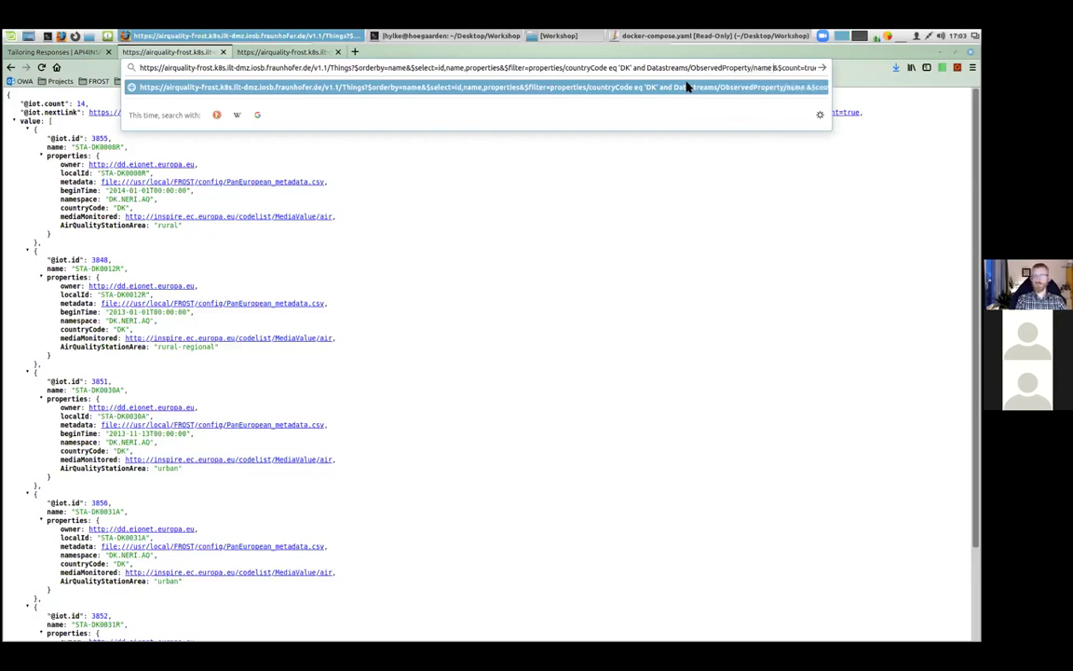
{"action": "type", "text": "'NO2'"}
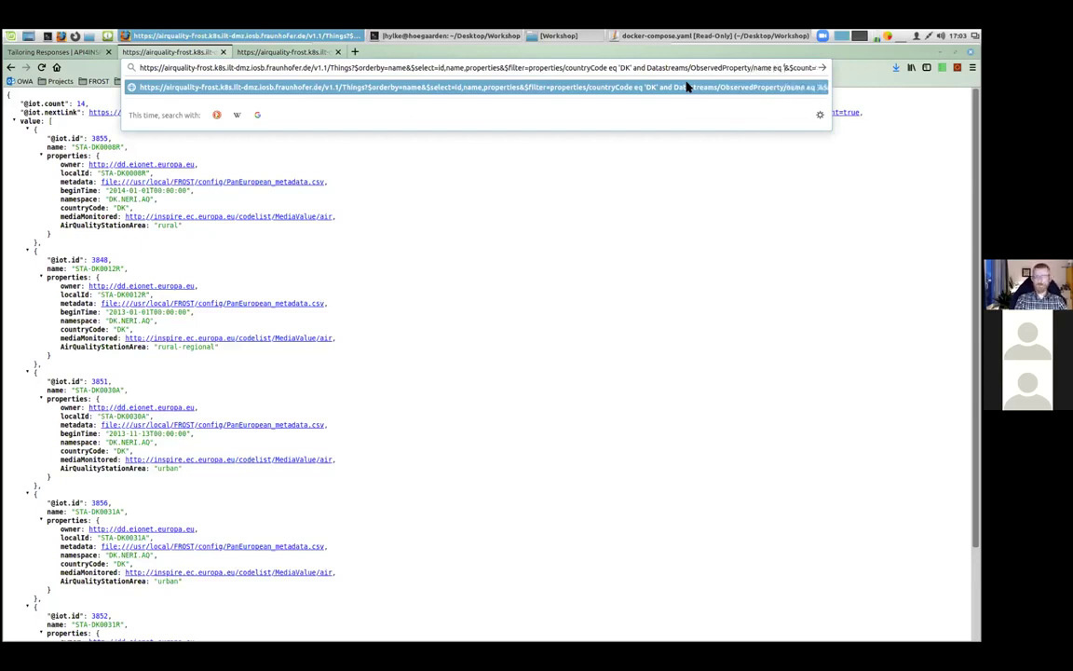
{"action": "key", "text": "Return"}
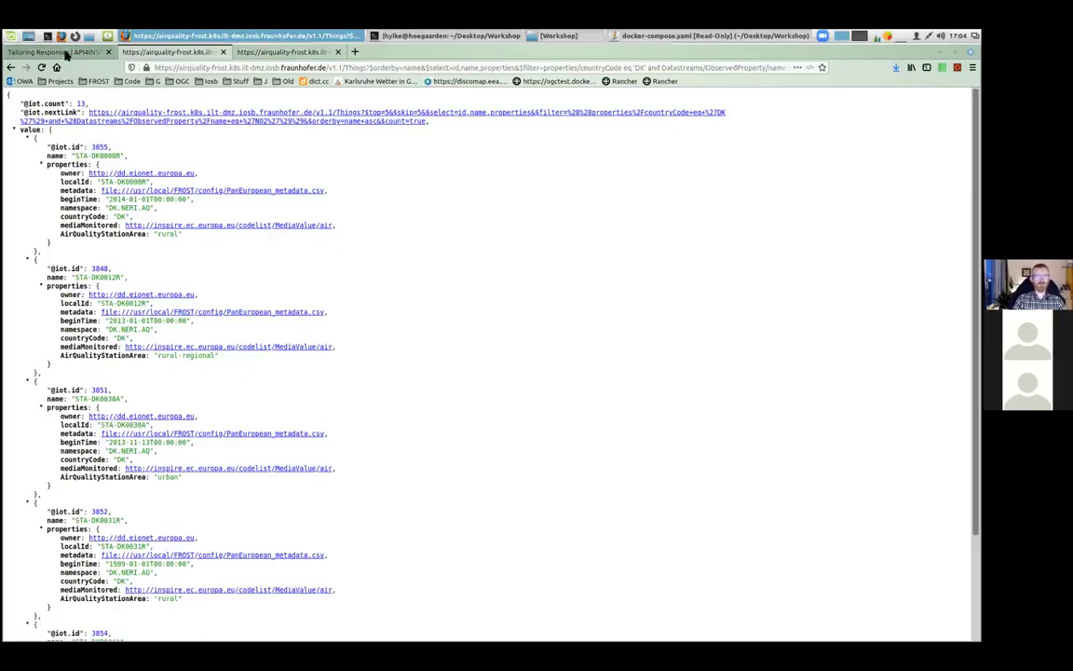
Open The Data Model page in the API4INSPIRE documentation and examine how Thing, Datastream and ObservedProperty are linked in the diagram.
{"action": "left_click", "coordinate": [61, 51]}
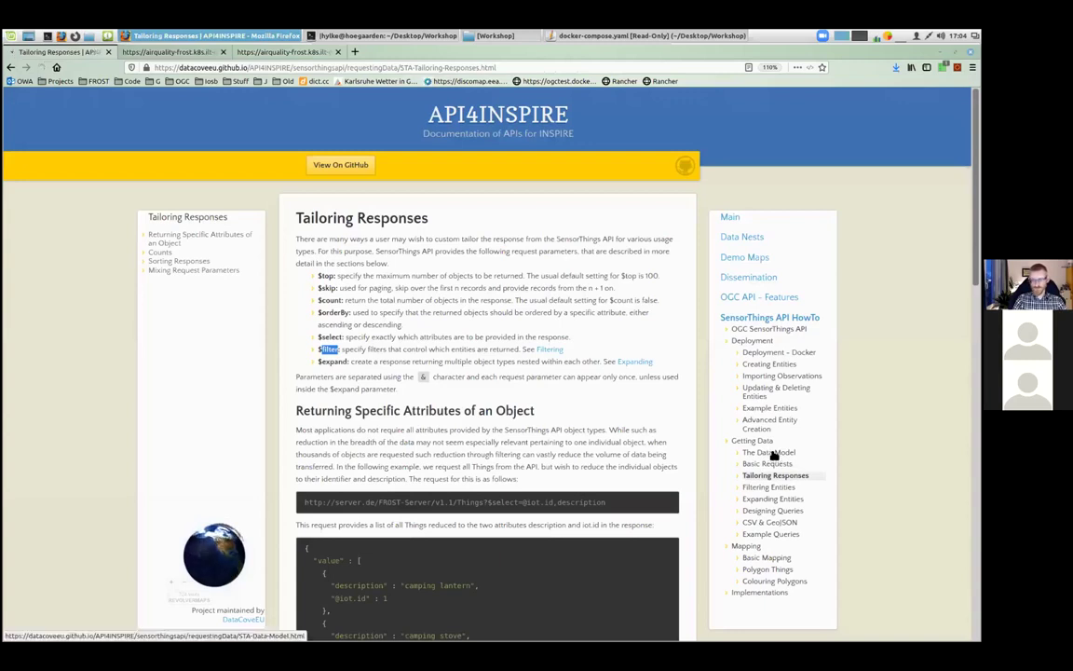
{"action": "left_click", "coordinate": [771, 452]}
{"action": "scroll", "coordinate": [575, 356], "scroll_direction": "down", "scroll_amount": 2}
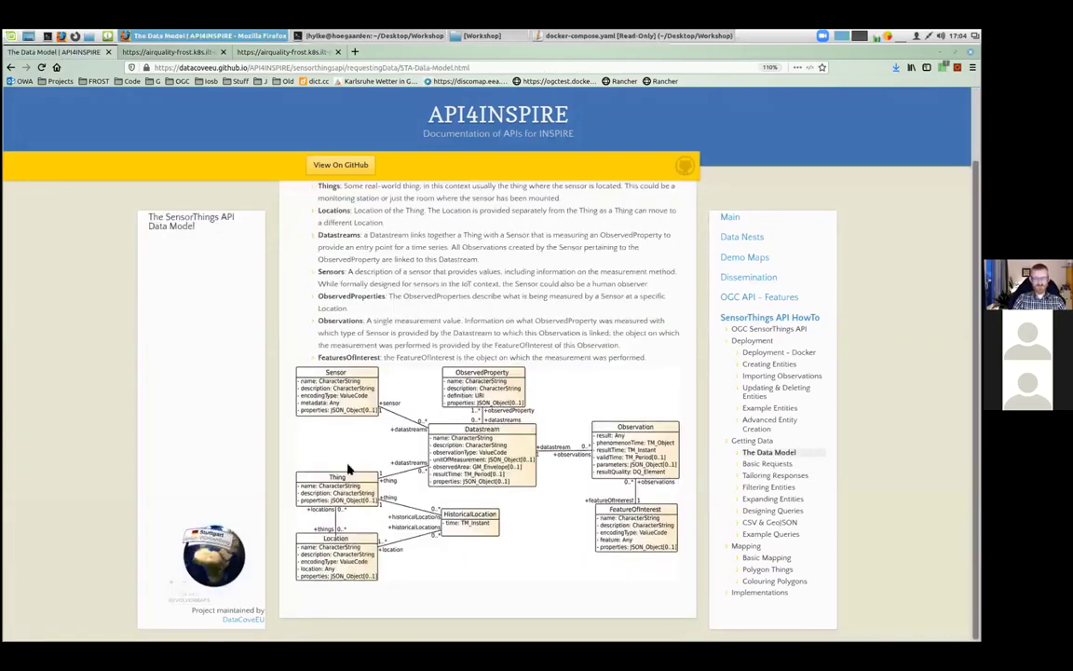
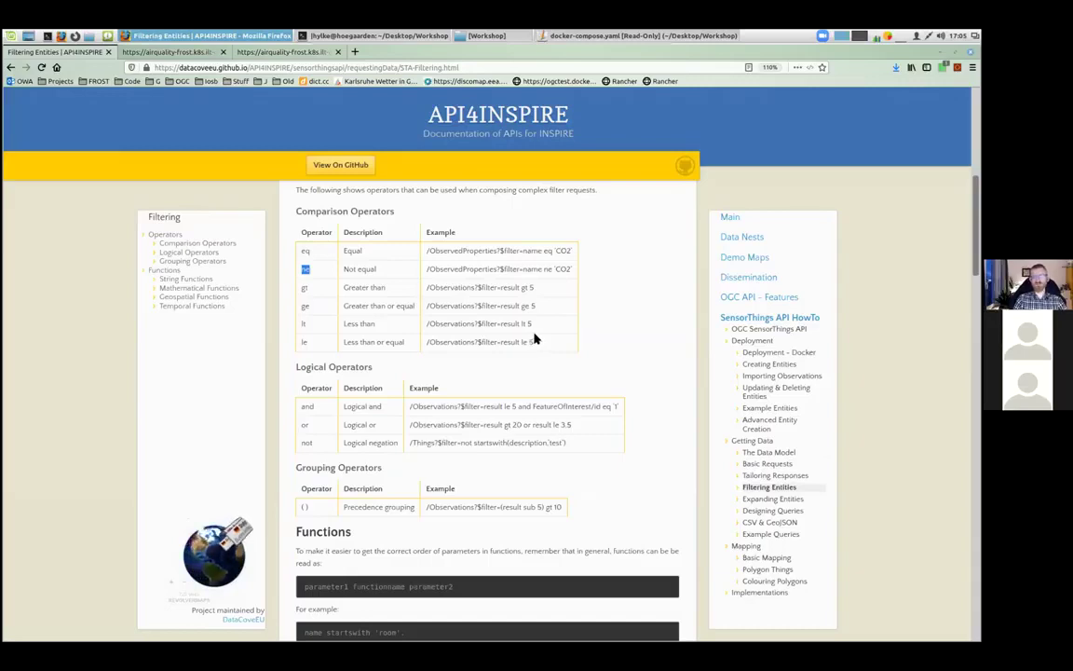
Read through the comparison, logical and grouping operators and string functions on the Filtering Entities page, highlighting the length function.
{"action": "scroll", "coordinate": [319, 364], "scroll_direction": "down", "scroll_amount": 1}
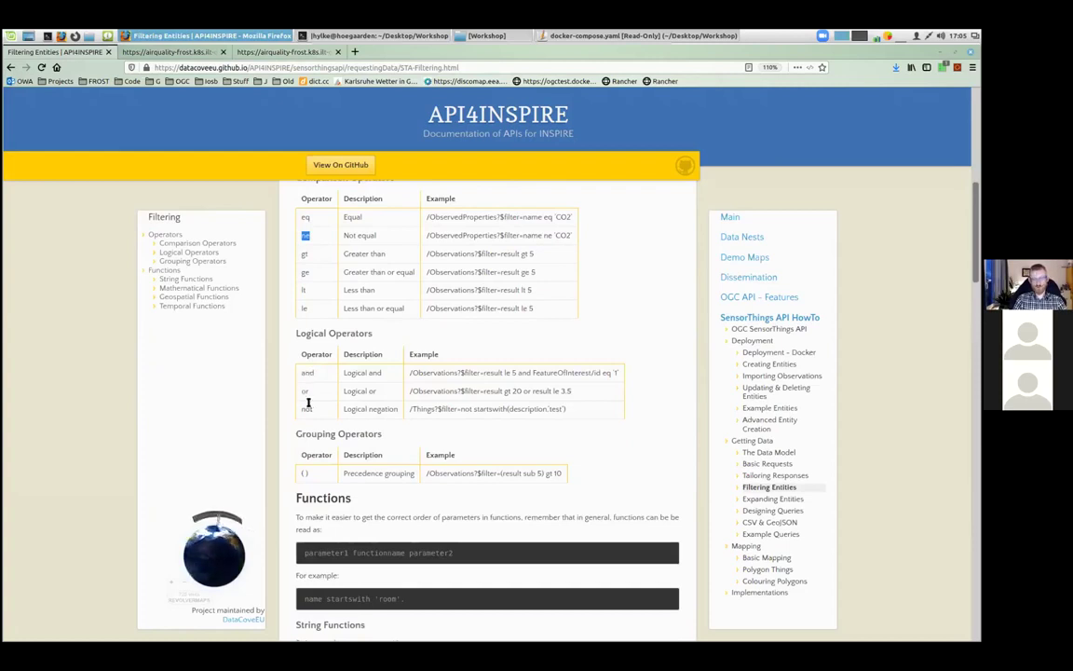
{"action": "scroll", "coordinate": [310, 411], "scroll_direction": "down", "scroll_amount": 3}
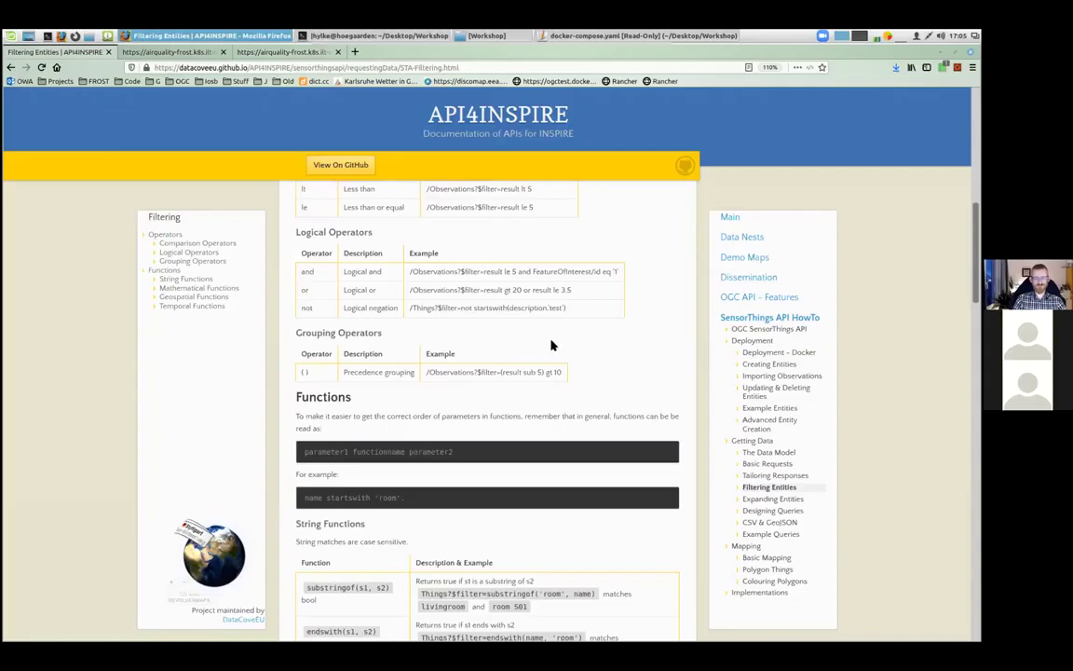
{"action": "scroll", "coordinate": [569, 341], "scroll_direction": "down", "scroll_amount": 2}
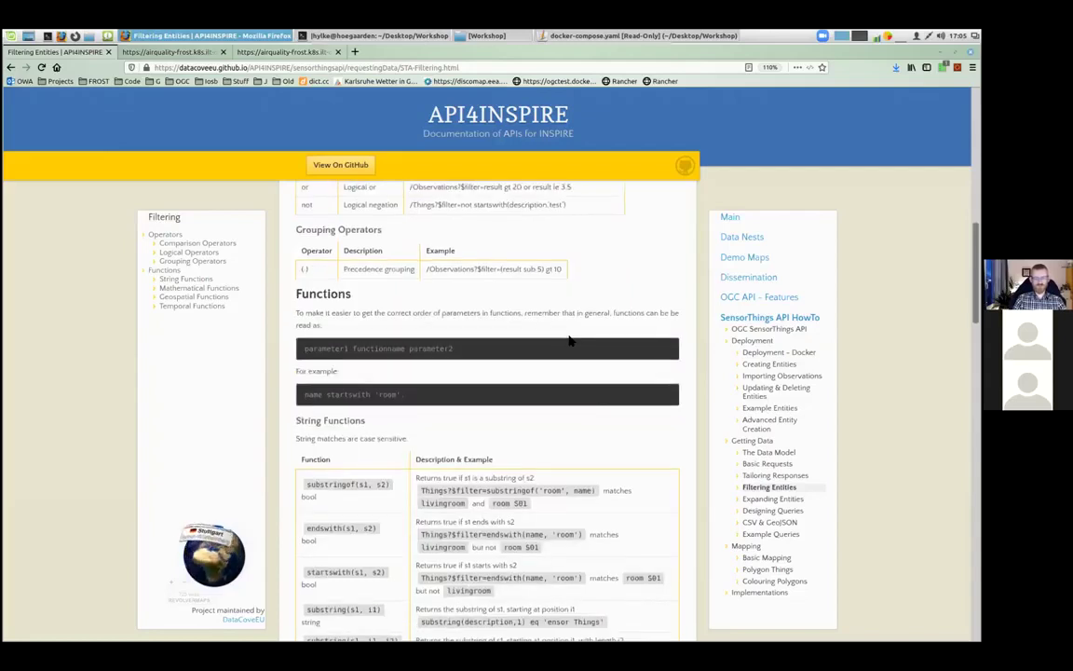
{"action": "scroll", "coordinate": [571, 341], "scroll_direction": "down", "scroll_amount": 2}
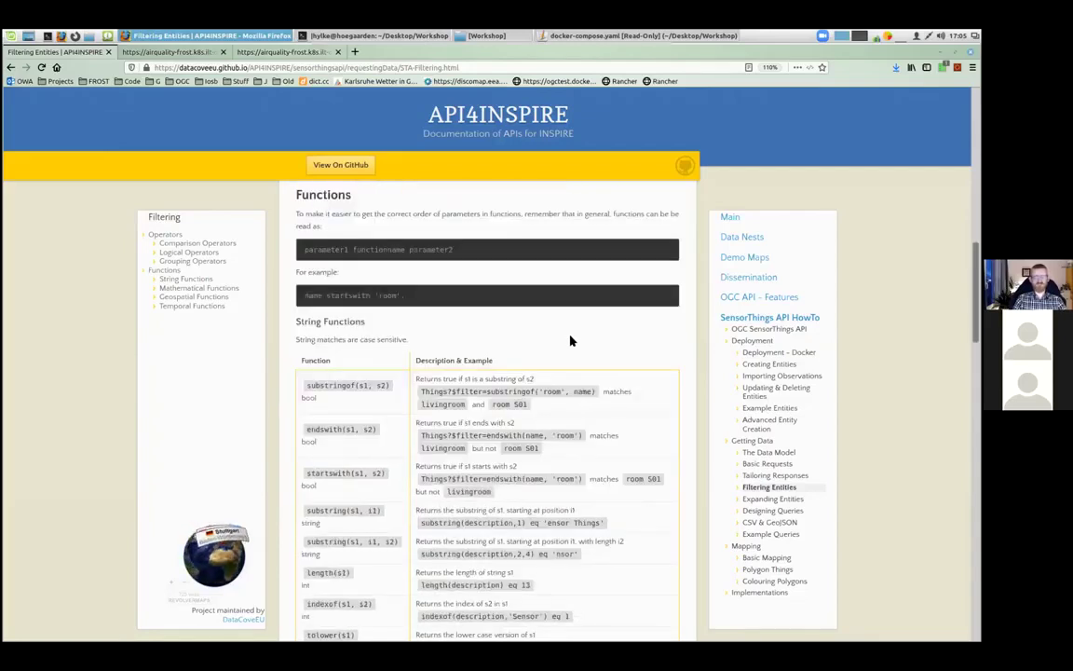
{"action": "scroll", "coordinate": [301, 280], "scroll_direction": "down", "scroll_amount": 2}
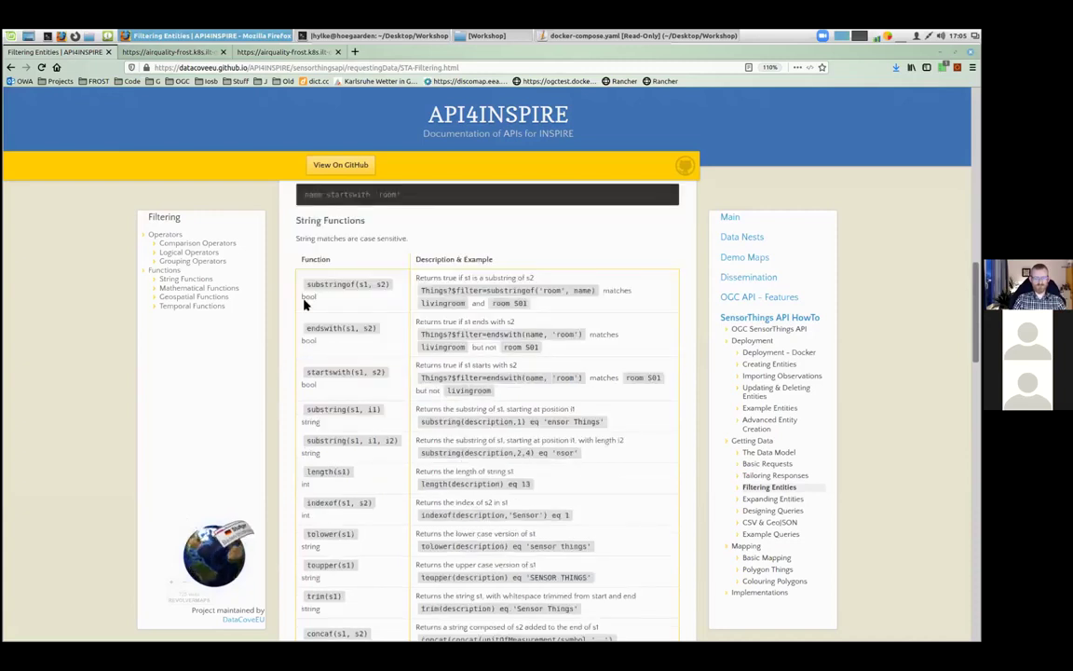
{"action": "scroll", "coordinate": [331, 354], "scroll_direction": "down", "scroll_amount": 1}
{"action": "double_click", "coordinate": [315, 437]}
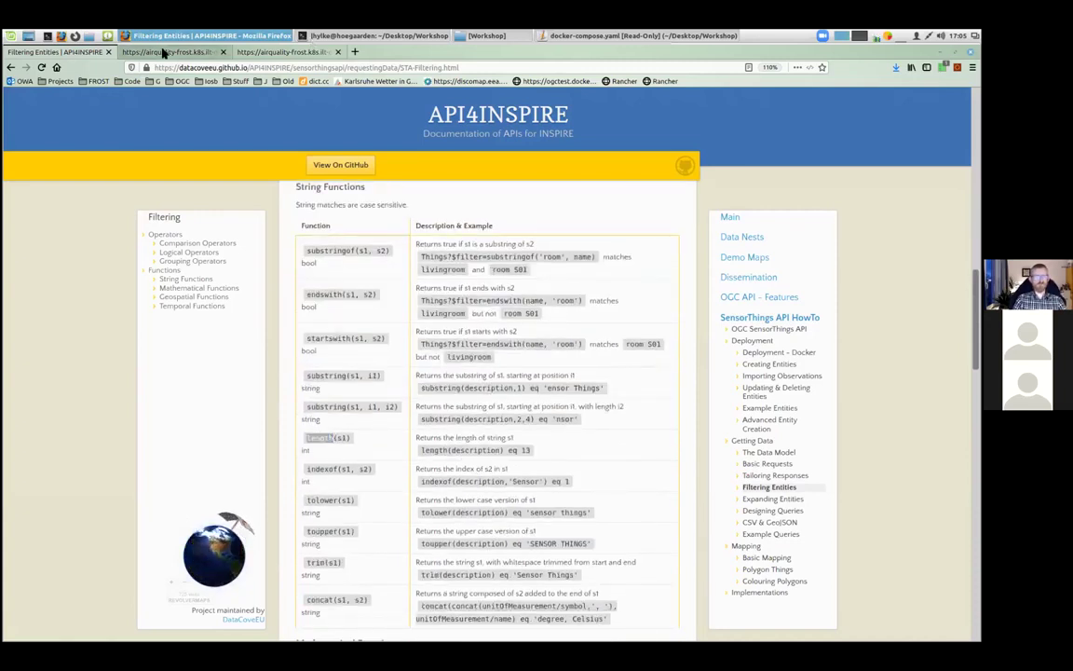
Strip all query parameters from the filtered Things request and load the plain /v1.1/Things collection.
{"action": "left_click", "coordinate": [168, 51]}
{"action": "left_click", "coordinate": [366, 69]}
{"action": "left_click_drag", "start_coordinate": [366, 69], "coordinate": [153, 69]}
{"action": "key", "text": "shift+End"}
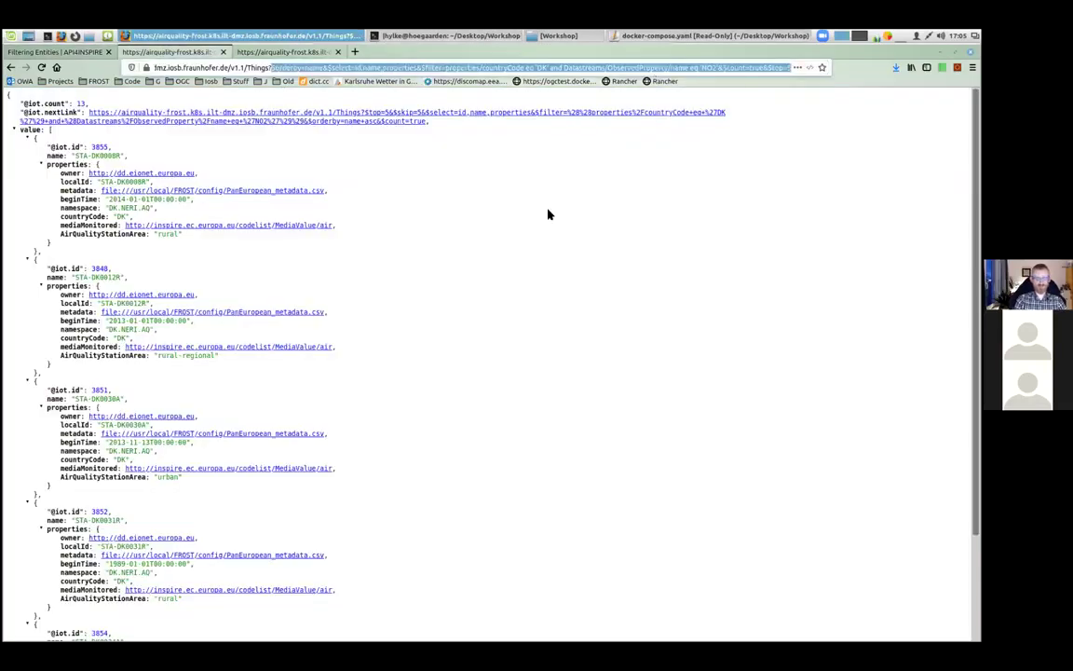
{"action": "type", "text": "?"}
{"action": "key", "text": "BackSpace"}
{"action": "key", "text": "Return"}
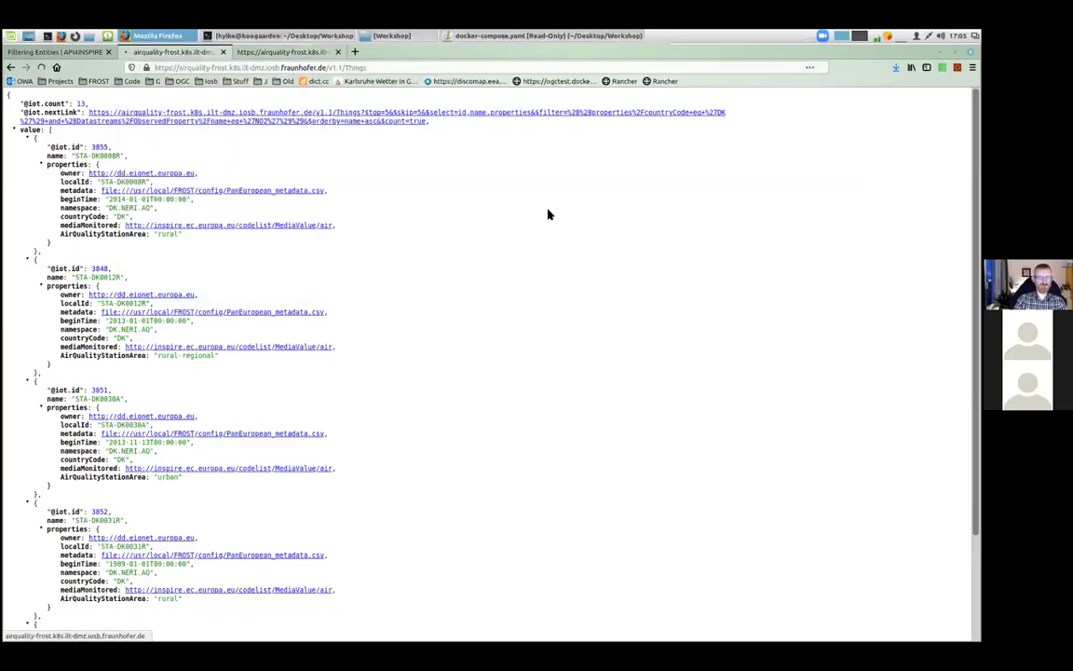
Request the Things sorted with ?$orderby=length(name) and highlight the first result's name.
{"action": "left_click", "coordinate": [354, 65]}
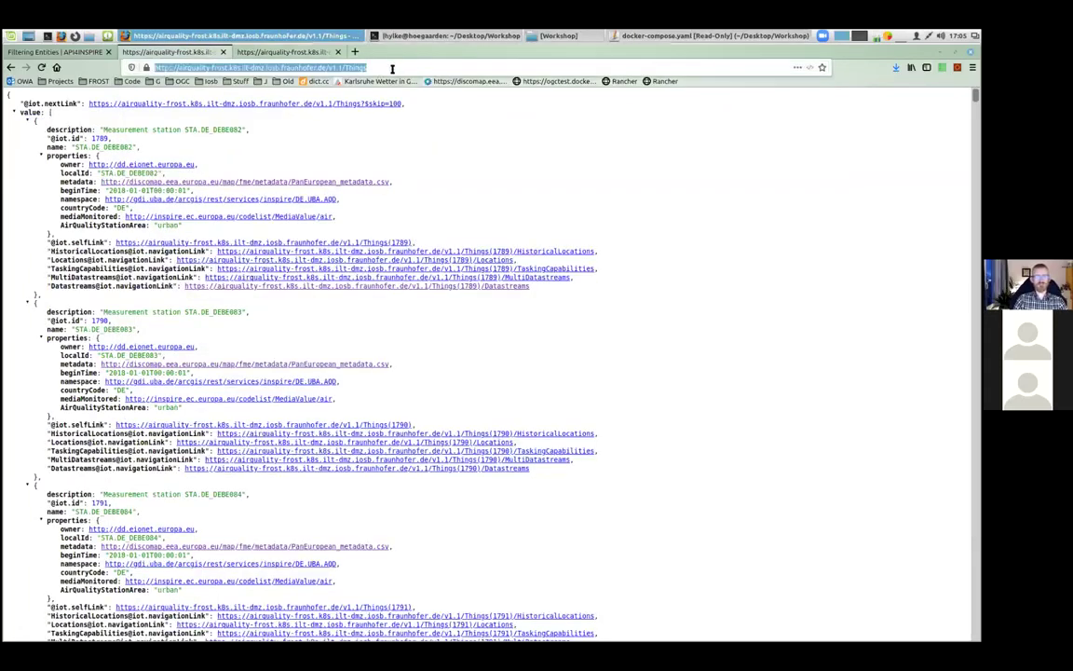
{"action": "type", "text": "?"}
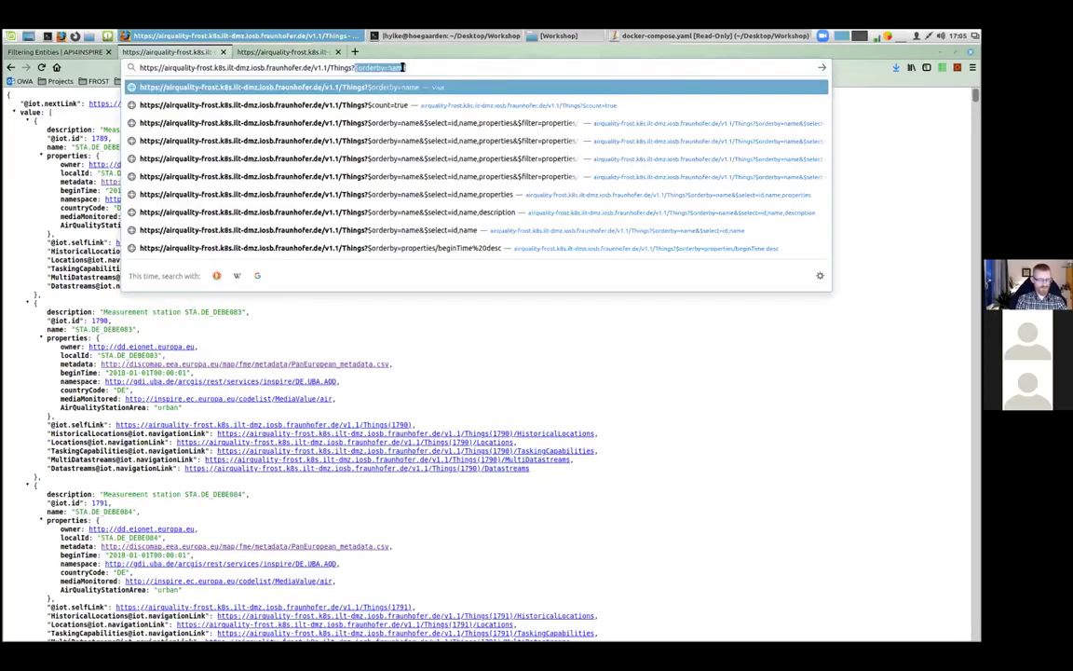
{"action": "type", "text": "$orderby="}
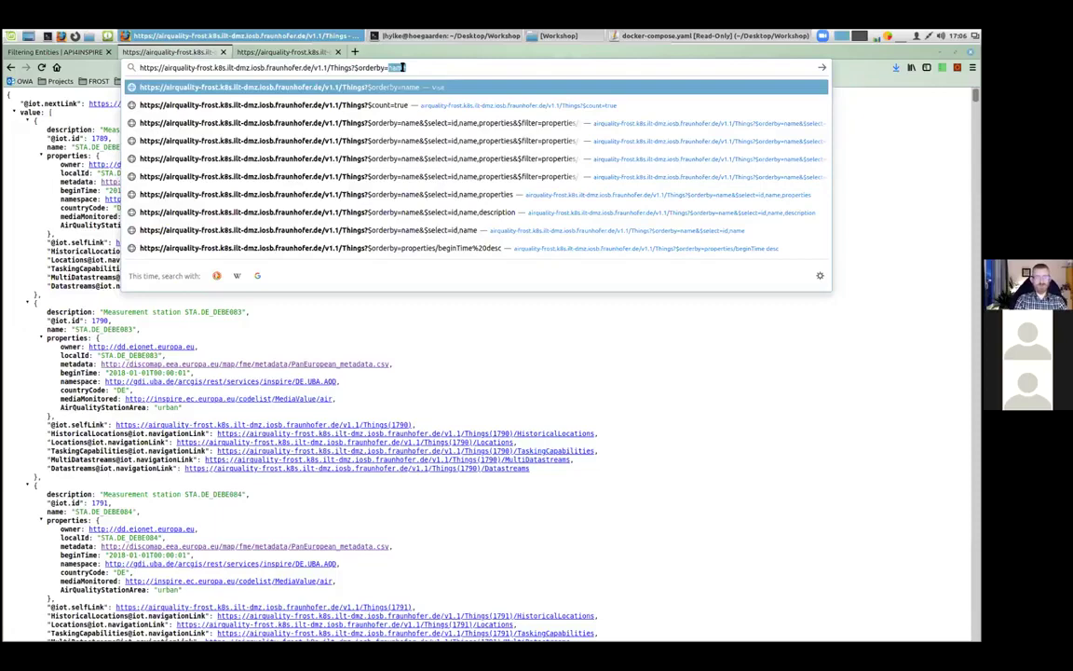
{"action": "left_click", "coordinate": [401, 67]}
{"action": "type", "text": "length(name"}
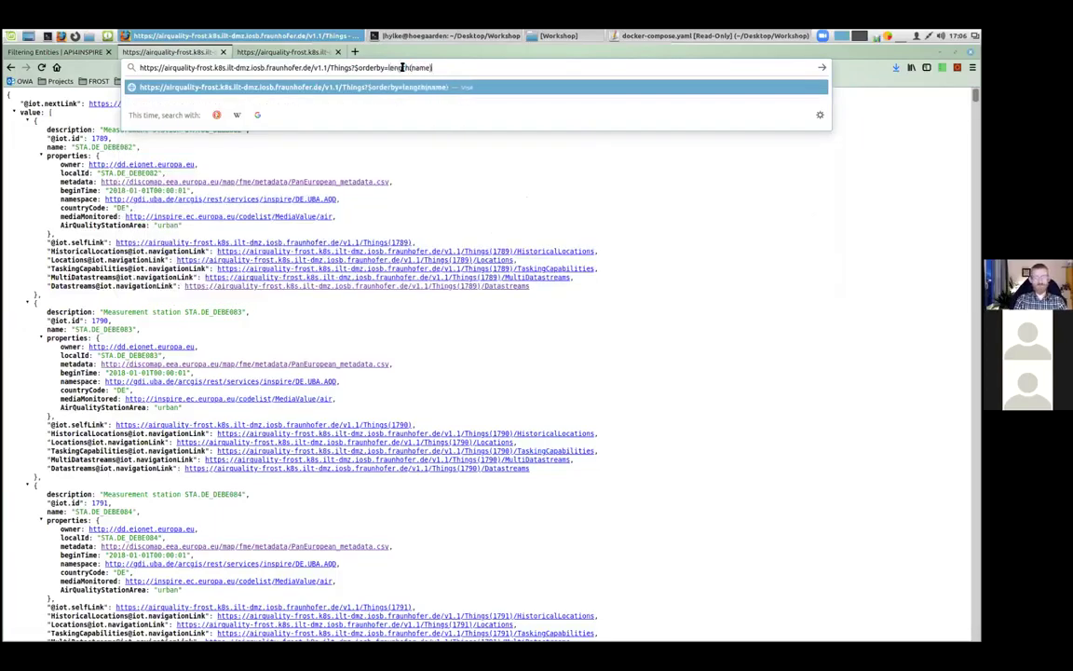
{"action": "type", "text": ")"}
{"action": "key", "text": "Return"}
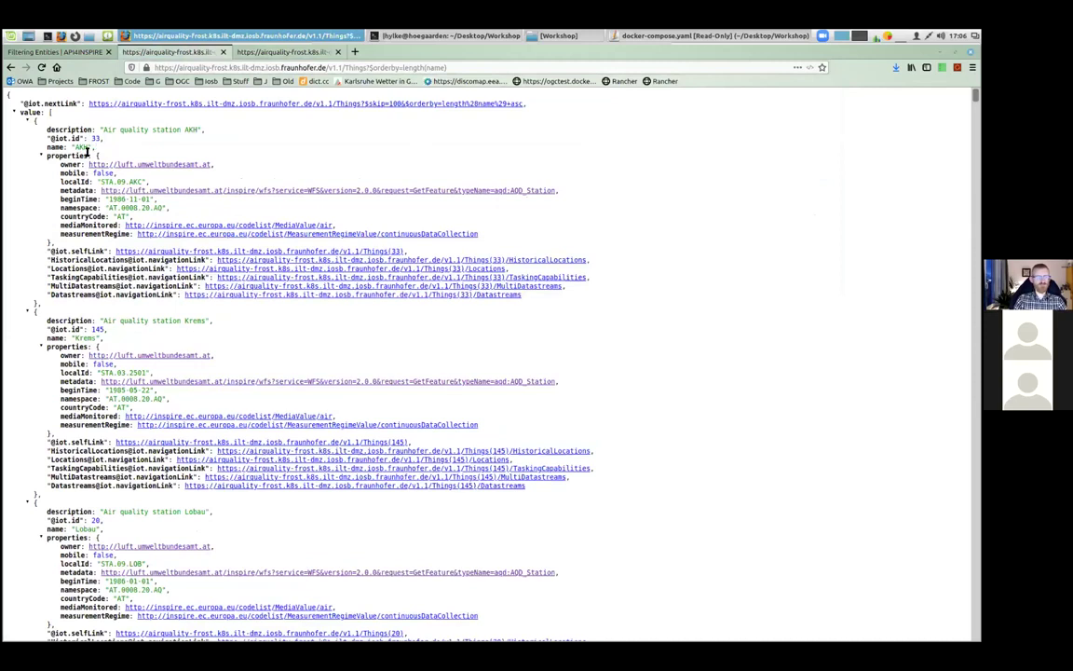
{"action": "double_click", "coordinate": [81, 147]}
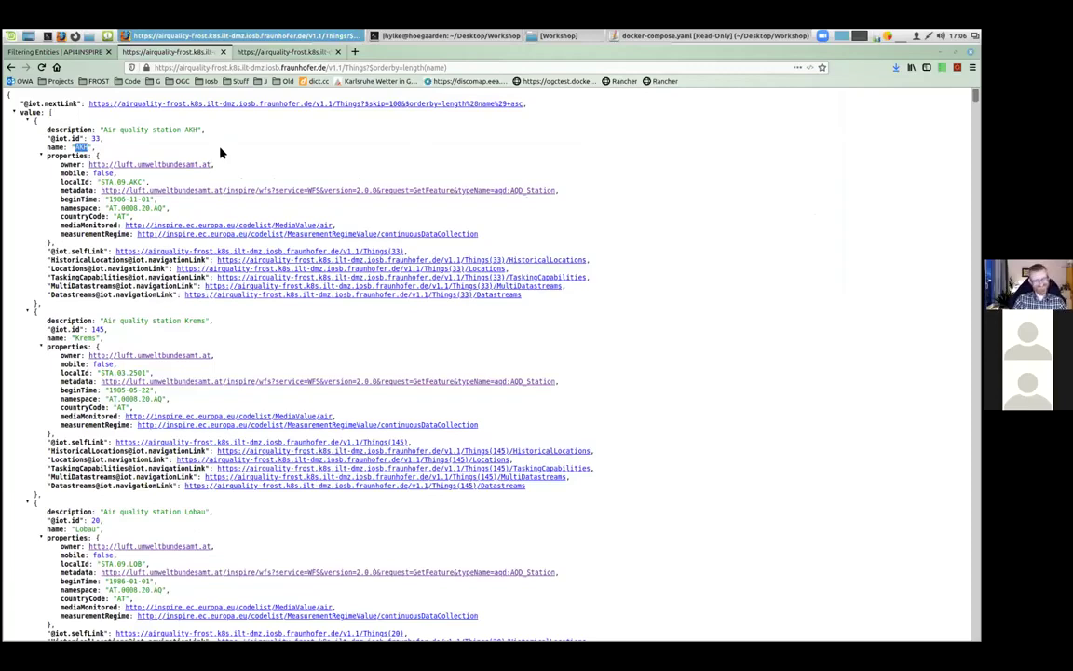
Reverse the name-length sorting of the Things by adding desc to the $orderby parameter.
{"action": "left_click", "coordinate": [474, 68]}
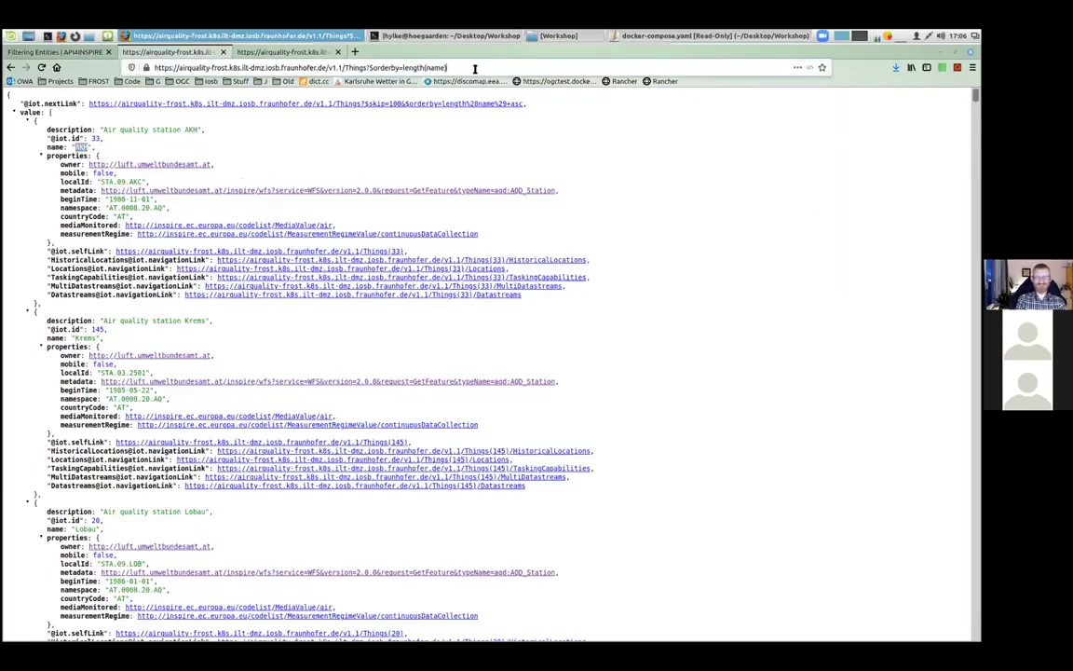
{"action": "type", "text": "desc"}
{"action": "key", "text": "Return"}
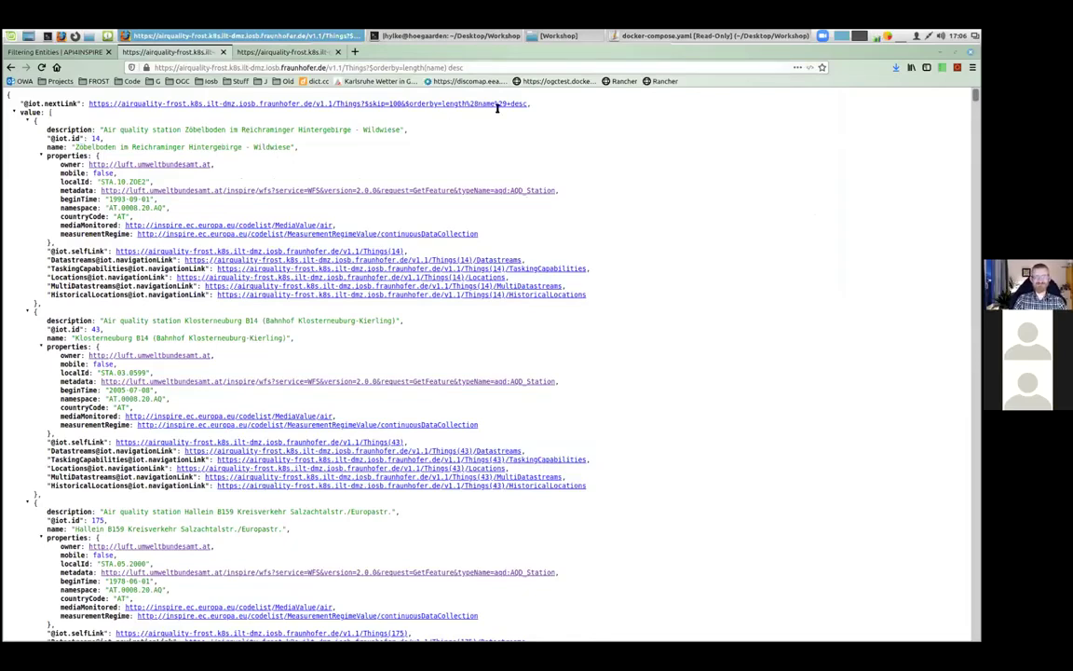
Replace the sorting with $filter=length(name) lt 5 to request only Things with names shorter than five characters.
{"action": "left_click", "coordinate": [477, 68]}
{"action": "left_click", "coordinate": [378, 67]}
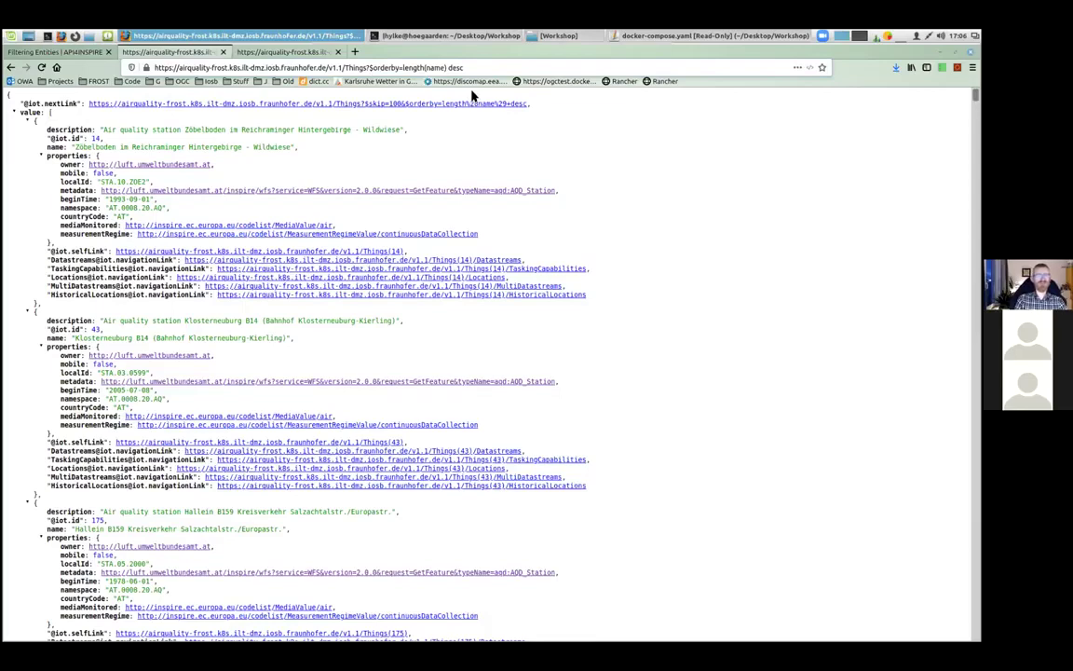
{"action": "key", "text": "ctrl+shift+Right"}
{"action": "type", "text": "filter"}
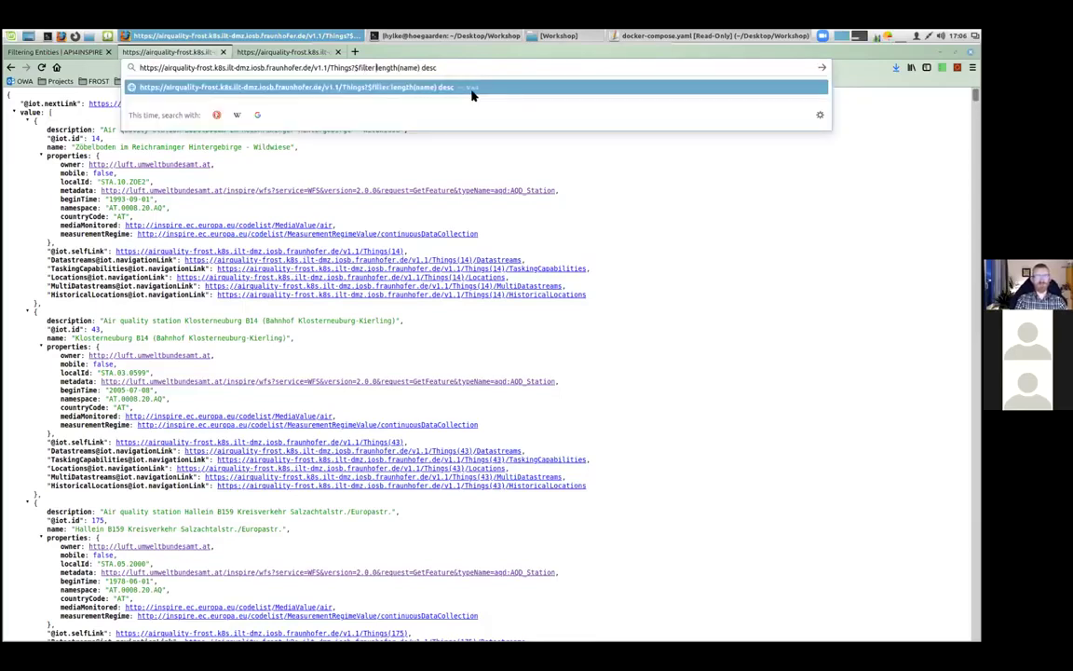
{"action": "type", "text": "="}
{"action": "key", "text": "BackSpace"}
{"action": "key", "text": "BackSpace"}
{"action": "key", "text": "BackSpace"}
{"action": "key", "text": "BackSpace"}
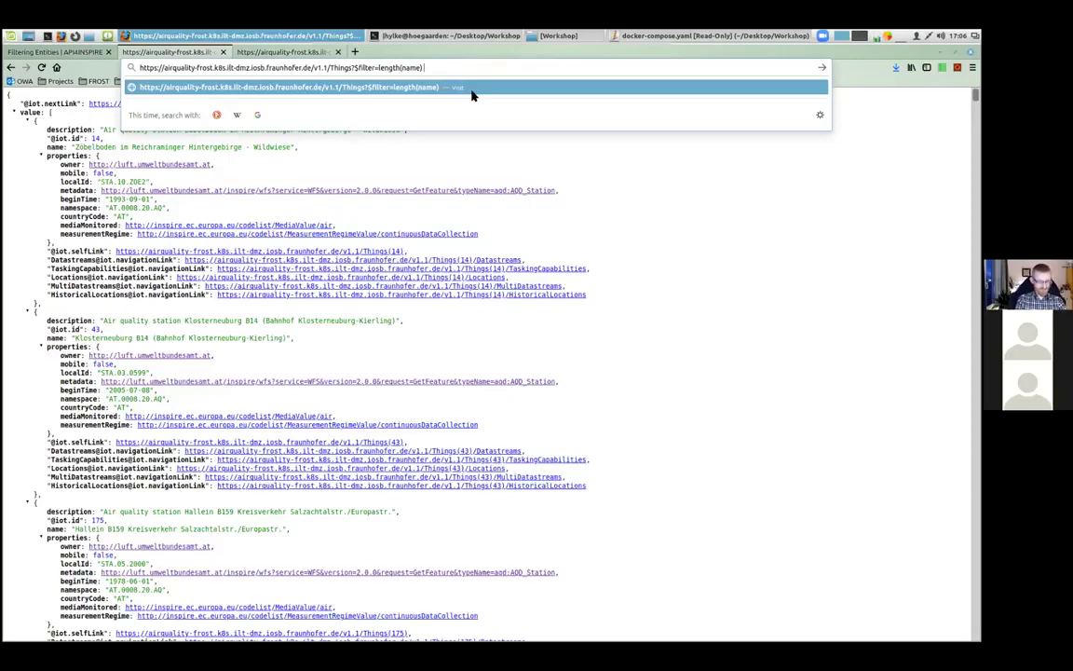
{"action": "type", "text": "lt"}
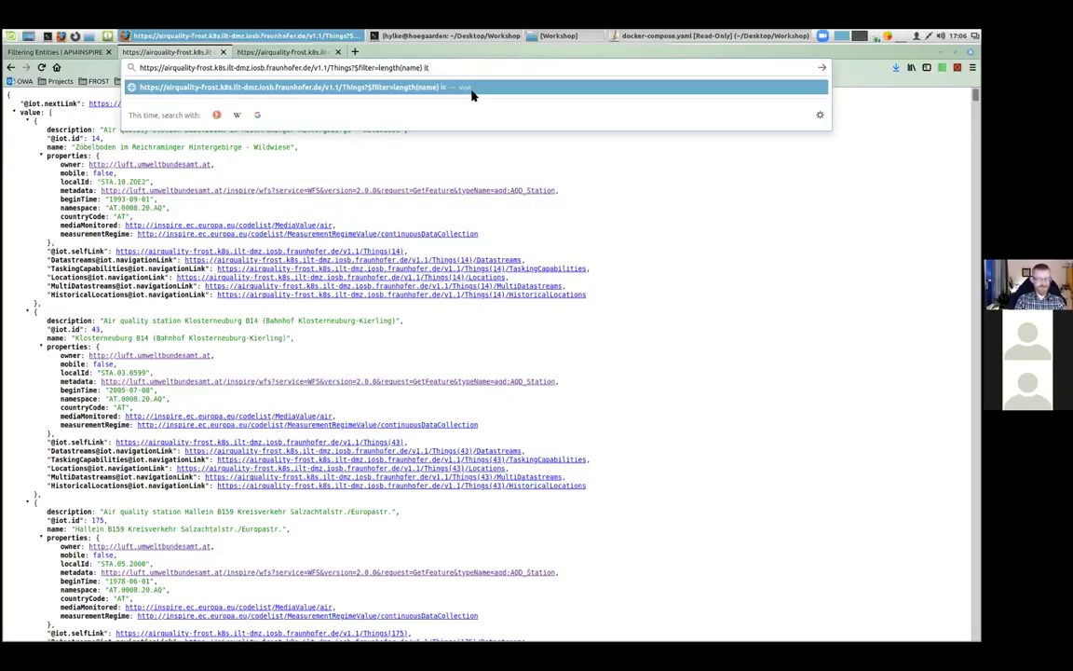
{"action": "type", "text": " 5"}
{"action": "key", "text": "Return"}
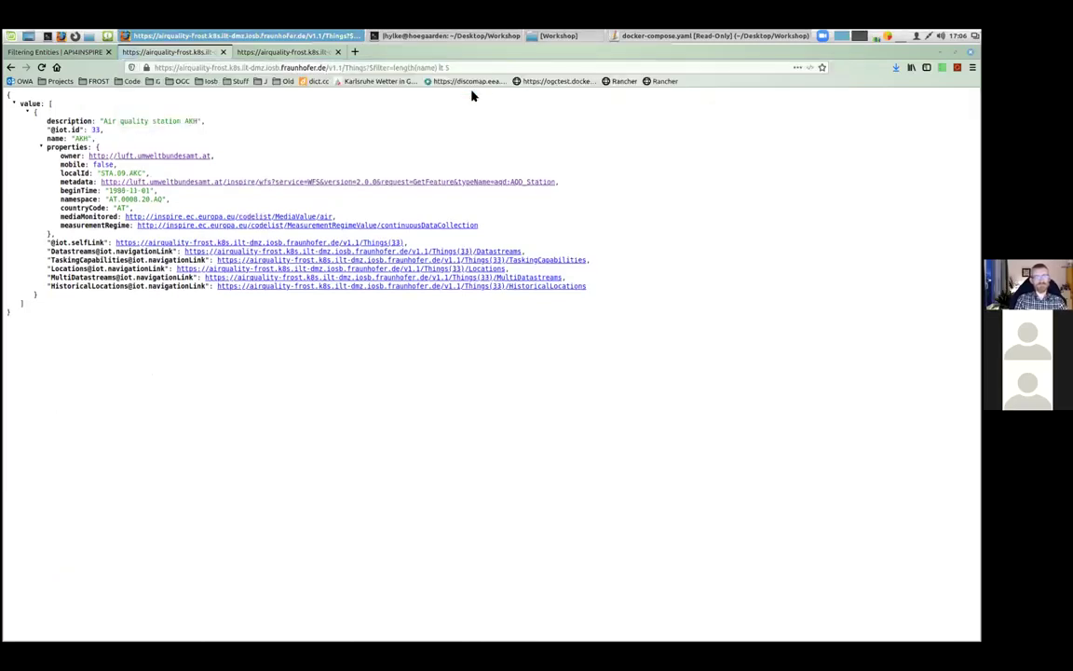
Change the name-length filter's operator to le and rerun the Things request.
{"action": "left_click", "coordinate": [441, 67]}
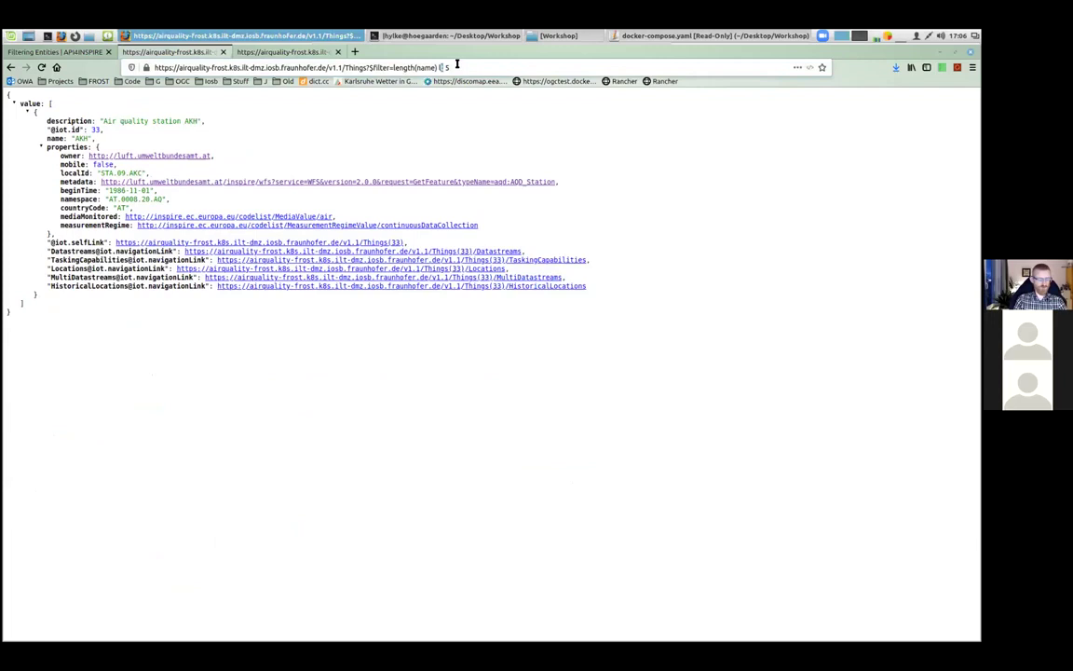
{"action": "type", "text": "e"}
{"action": "key", "text": "Return"}
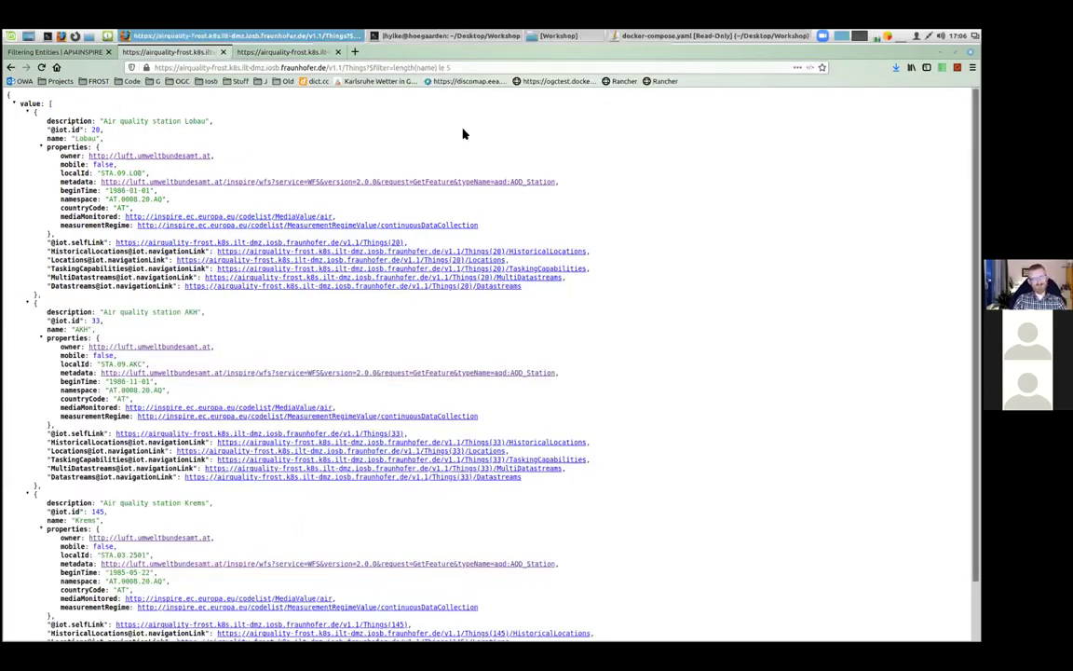
Raise the name-length limit in the Things filter to 6 and rerun the request.
{"action": "left_click", "coordinate": [471, 67]}
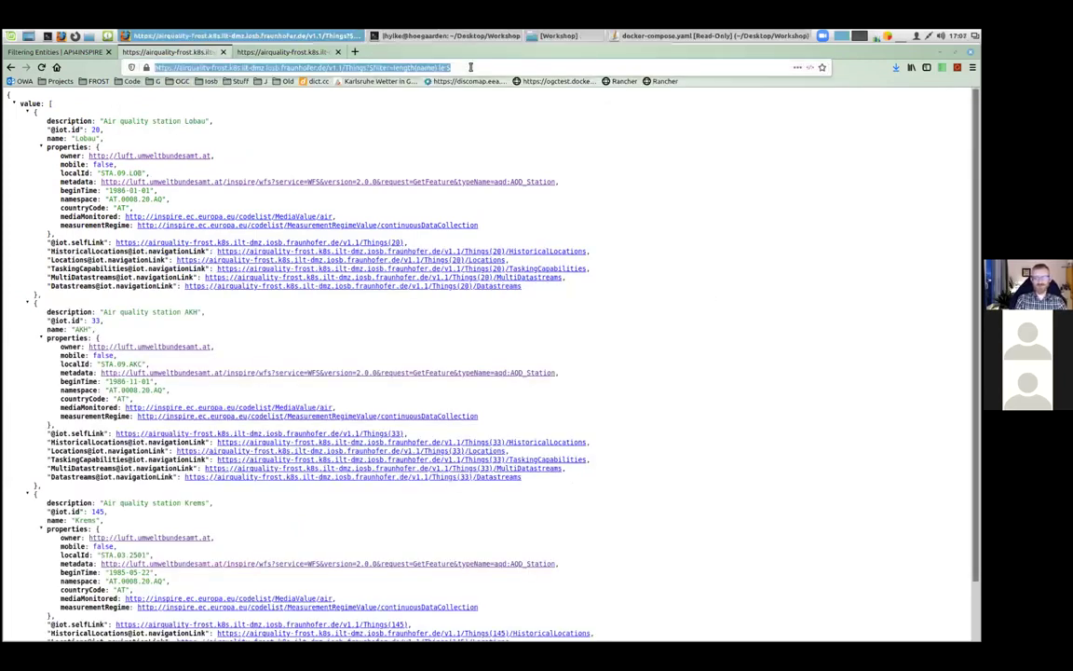
{"action": "left_click", "coordinate": [470, 67]}
{"action": "scroll", "coordinate": [493, 228], "scroll_direction": "down", "scroll_amount": 2}
{"action": "scroll", "coordinate": [475, 168], "scroll_direction": "up", "scroll_amount": 2}
{"action": "key", "text": "BackSpace"}
{"action": "type", "text": "6"}
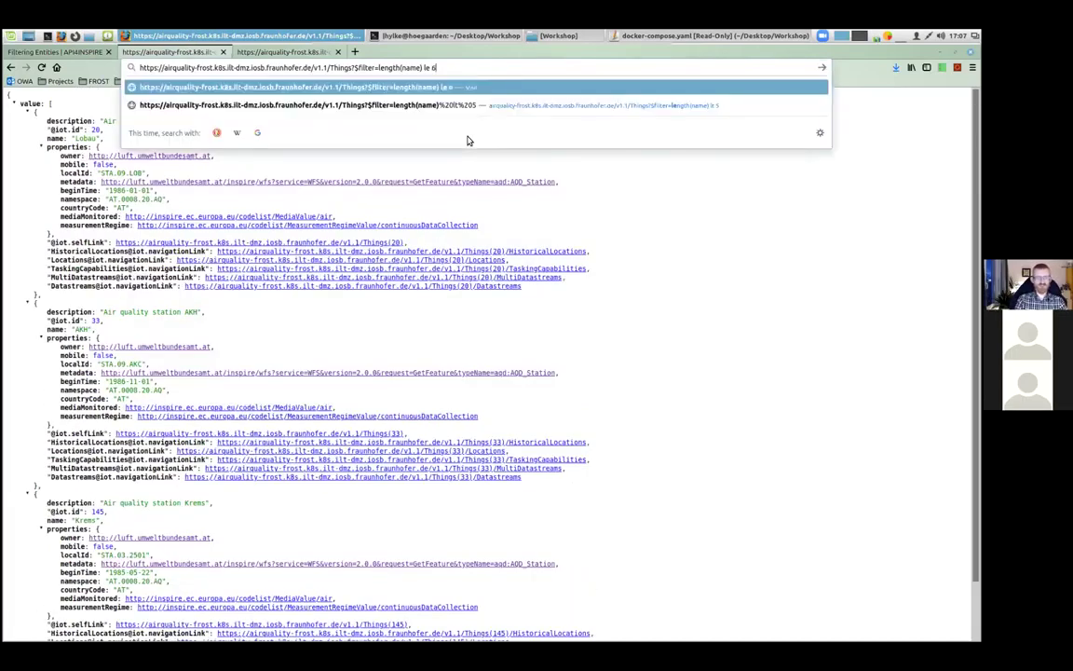
{"action": "key", "text": "Return"}
Set the limit in the length(name) le filter to 7 and request the Things again.
{"action": "left_click", "coordinate": [452, 67]}
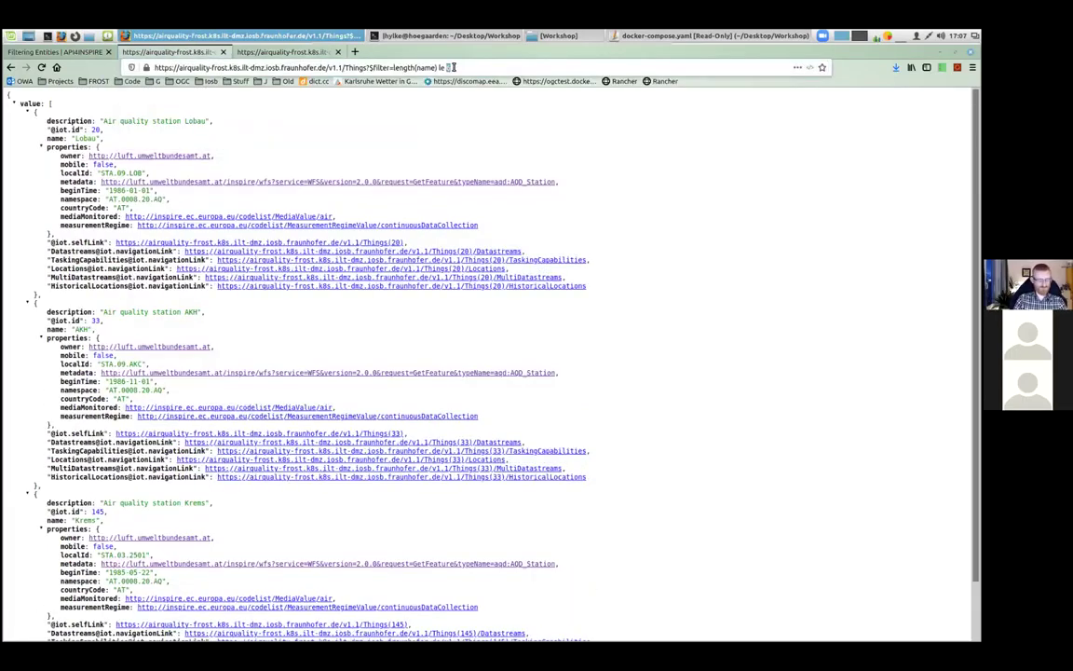
{"action": "key", "text": "BackSpace"}
{"action": "type", "text": "7"}
{"action": "key", "text": "Return"}
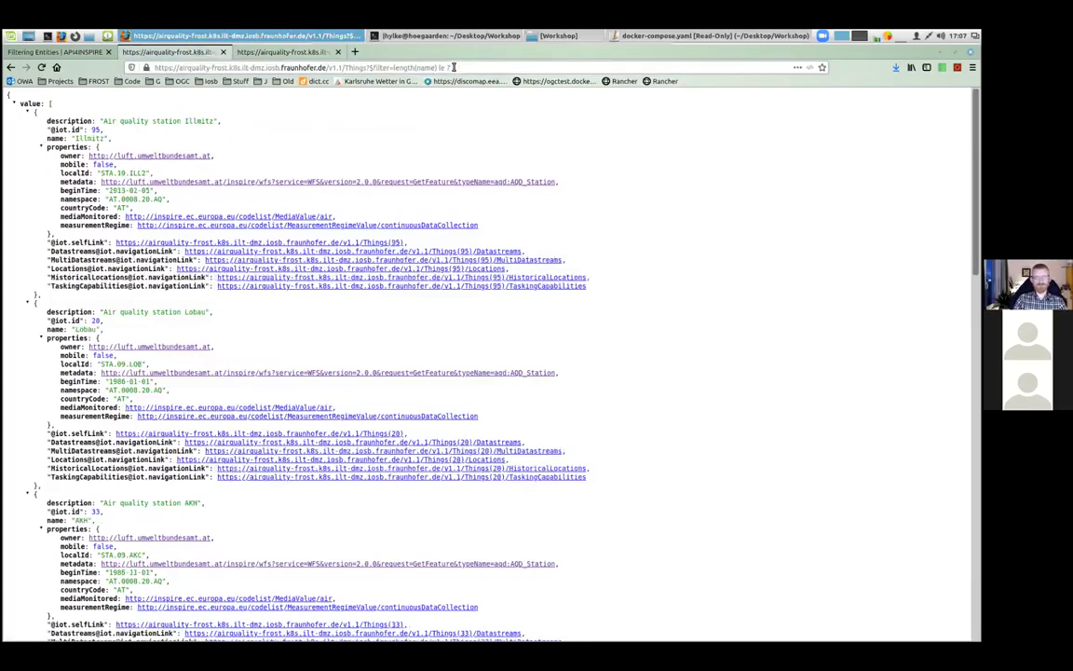
Append &$count=true to the filtered Things request to include the number of matching entities.
{"action": "left_click", "coordinate": [454, 67]}
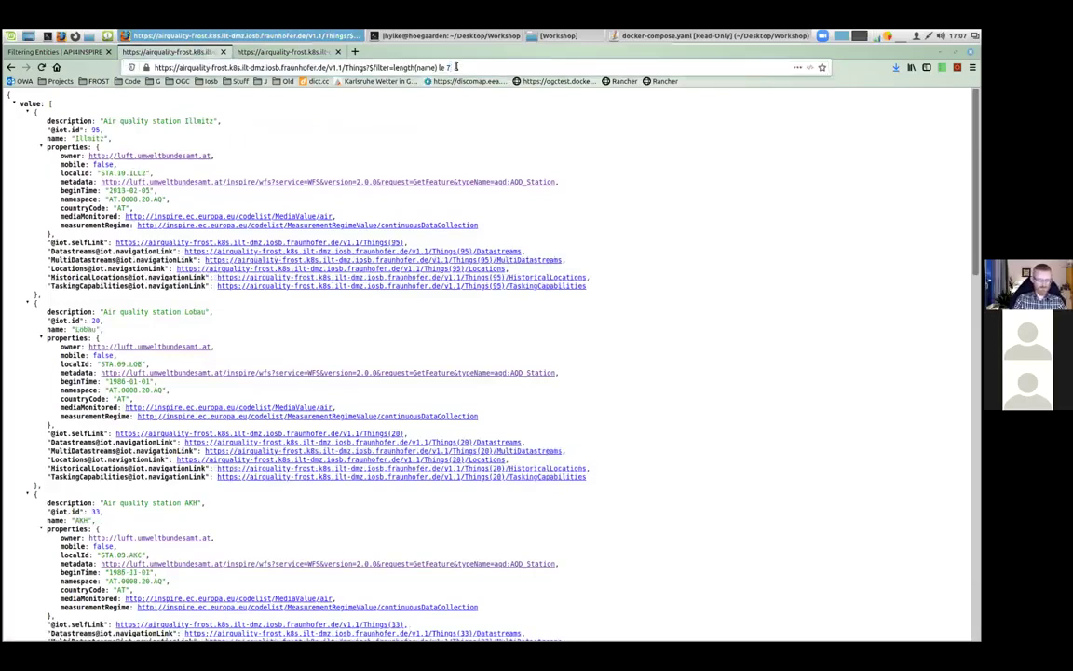
{"action": "type", "text": "&$c"}
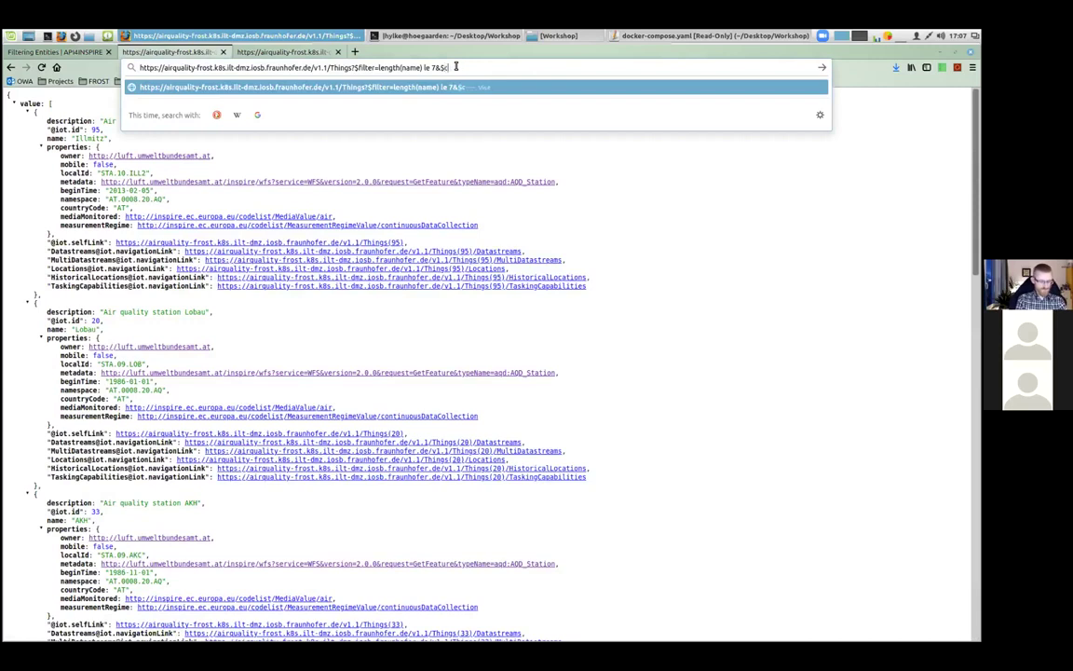
{"action": "type", "text": "ount=true"}
{"action": "key", "text": "Return"}
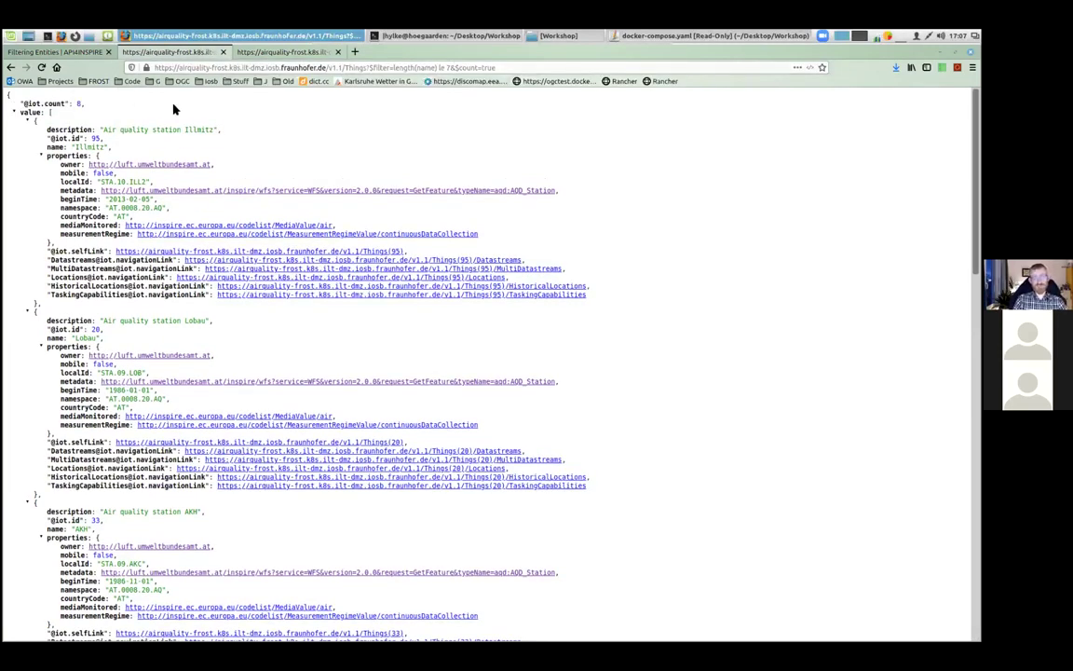
Rerun the counted Things request with the name-length limit set to 8 and again with 10.
{"action": "left_click", "coordinate": [446, 68]}
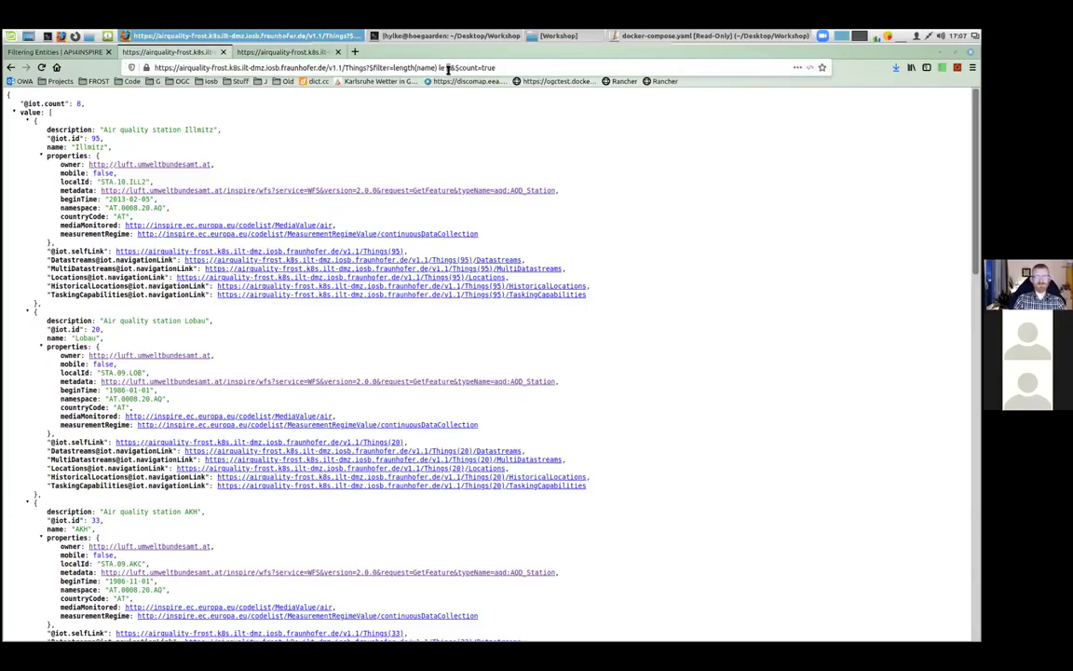
{"action": "type", "text": "8"}
{"action": "key", "text": "Return"}
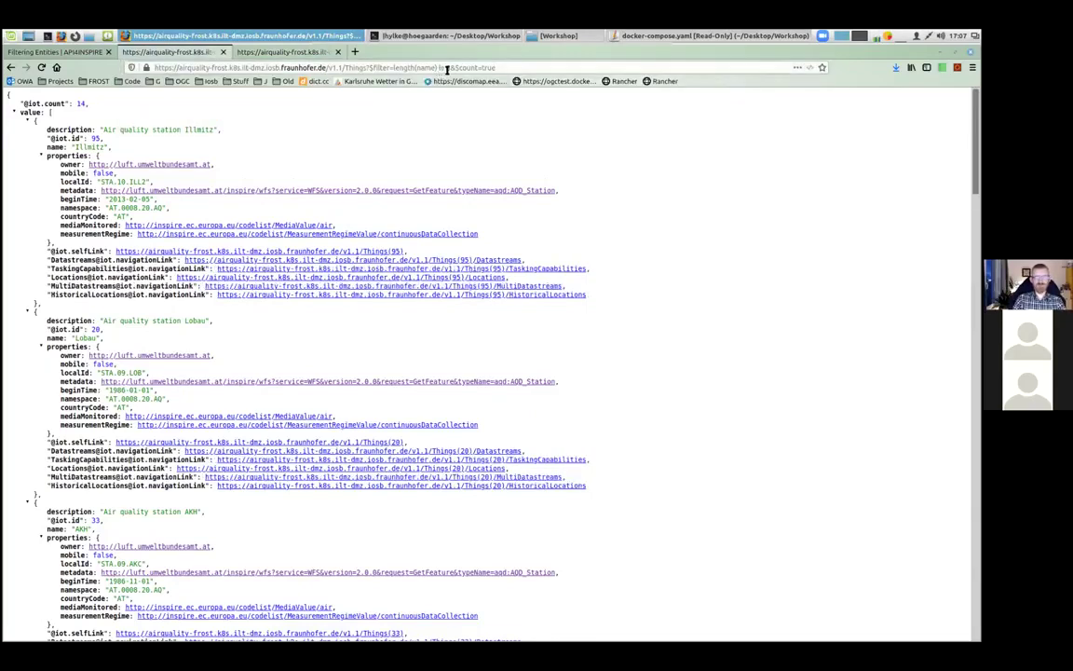
{"action": "double_click", "coordinate": [449, 68]}
{"action": "type", "text": "10"}
{"action": "key", "text": "Return"}
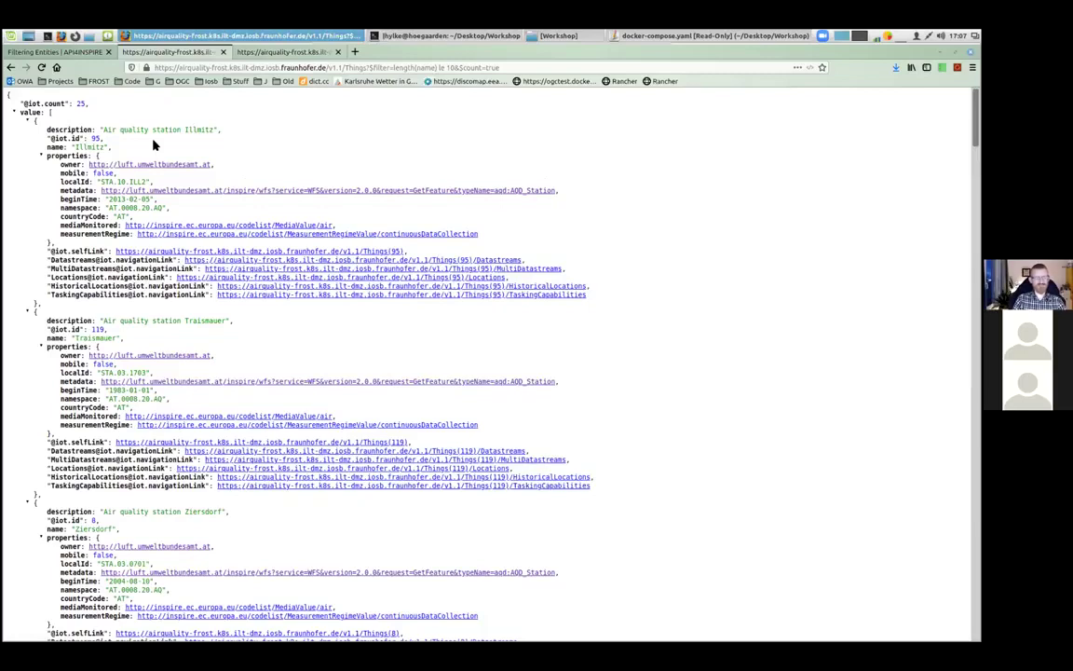
{"action": "left_click", "coordinate": [439, 68]}
{"action": "type", "text": "le"}
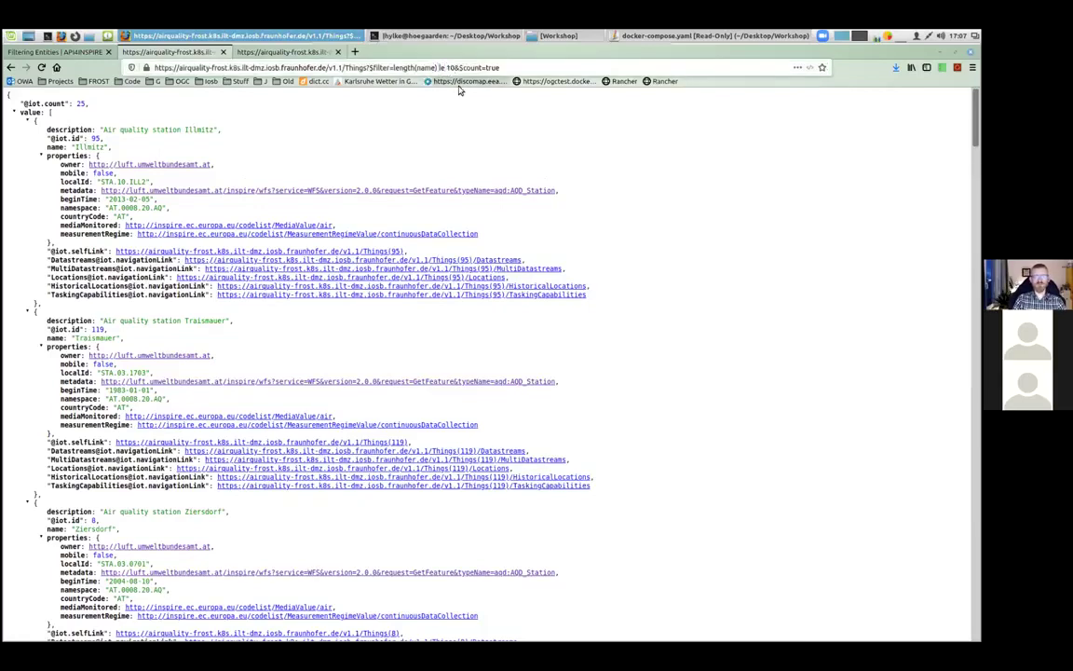
{"action": "key", "text": "Return"}
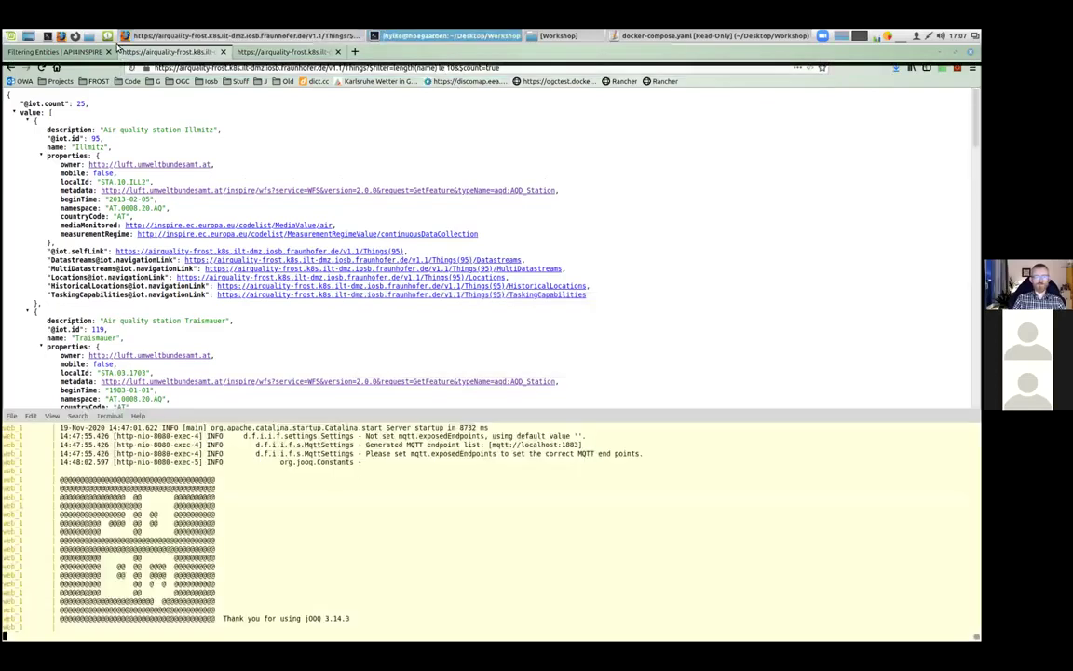
Return to the Filtering Entities documentation and review the string and mathematical function tables.
{"action": "key", "text": "ctrl+Page_Up"}
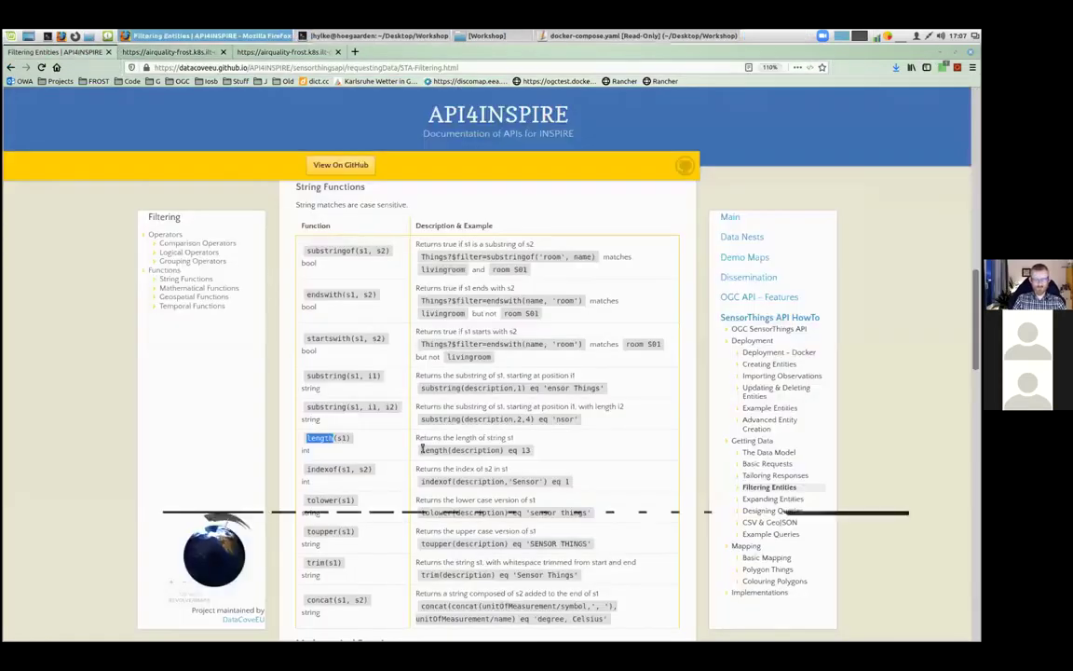
{"action": "left_click", "coordinate": [681, 419]}
{"action": "scroll", "coordinate": [681, 419], "scroll_direction": "down", "scroll_amount": 1}
{"action": "scroll", "coordinate": [680, 419], "scroll_direction": "down", "scroll_amount": 3}
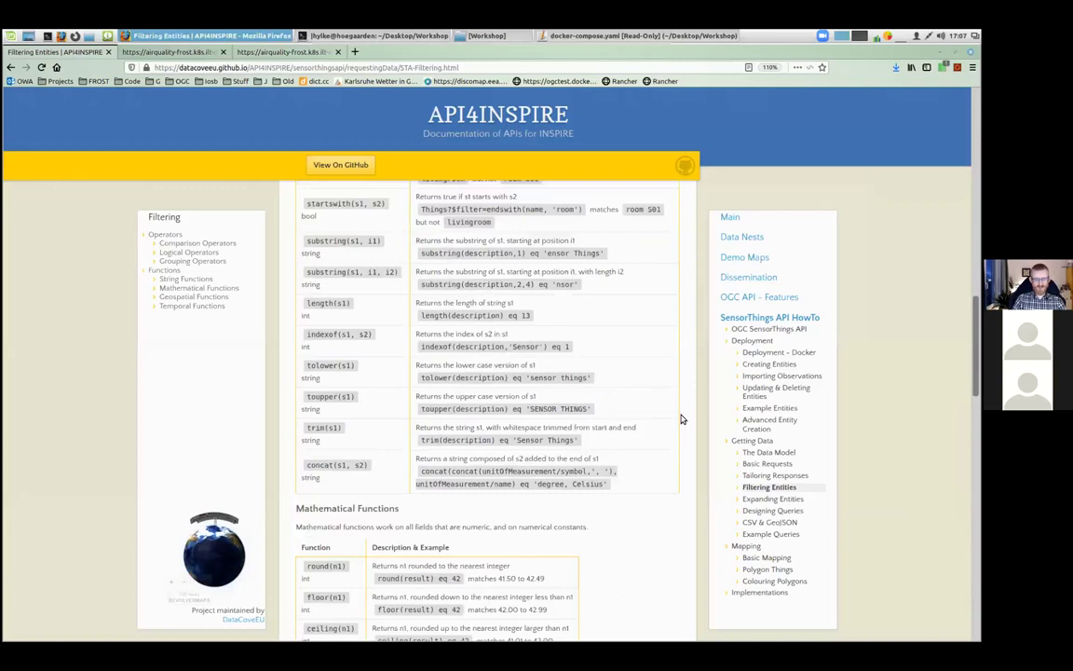
{"action": "scroll", "coordinate": [680, 420], "scroll_direction": "up", "scroll_amount": 3}
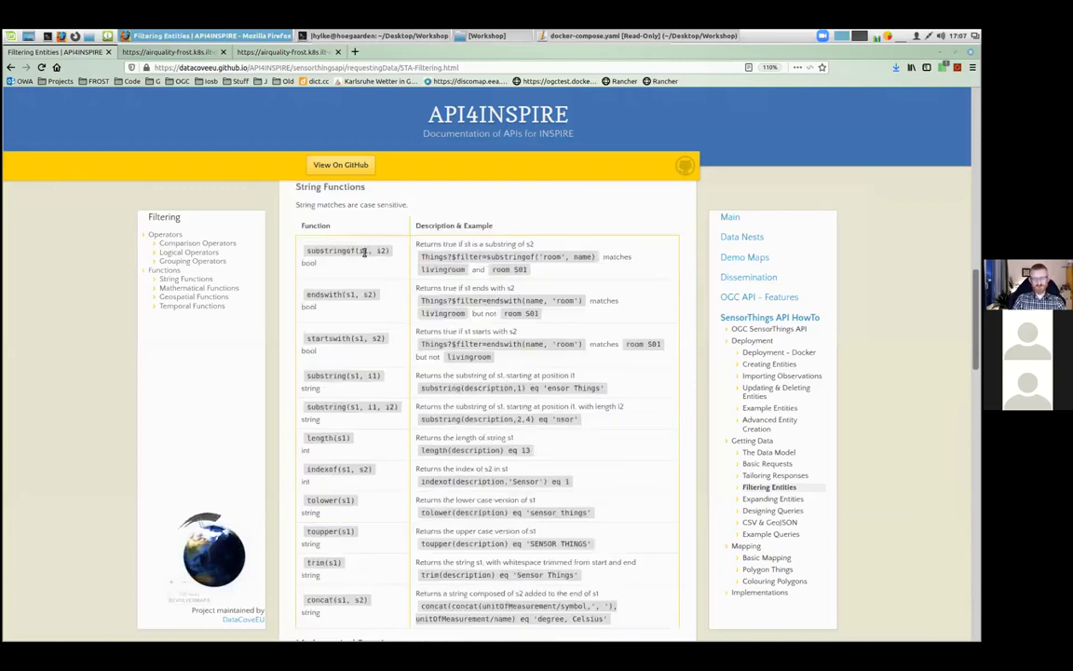
{"action": "scroll", "coordinate": [716, 415], "scroll_direction": "down", "scroll_amount": 2}
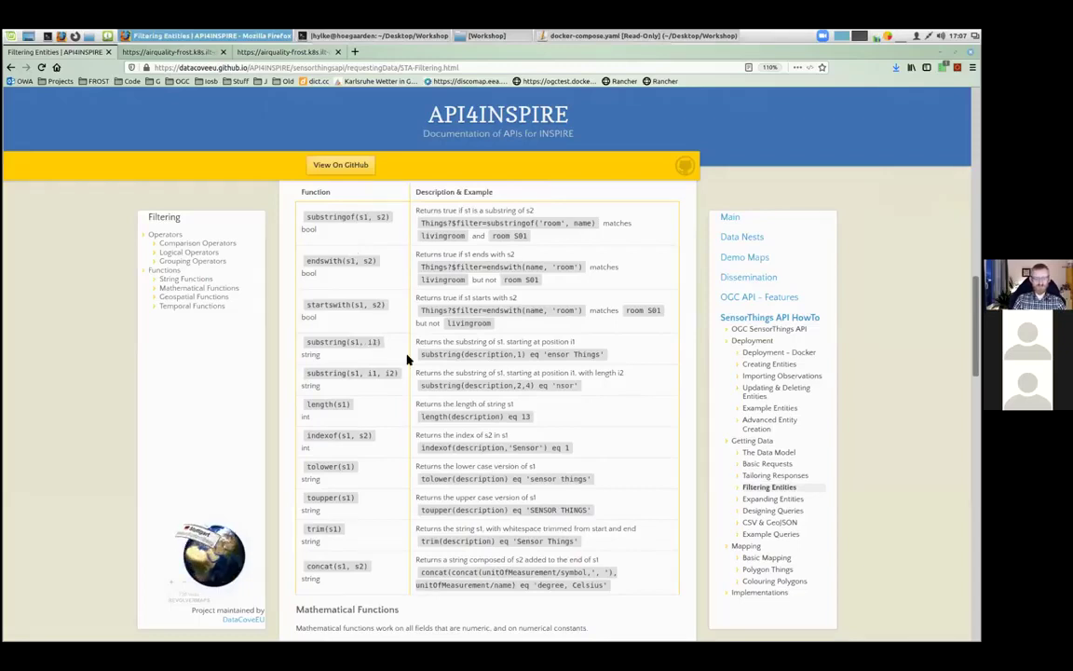
{"action": "scroll", "coordinate": [580, 455], "scroll_direction": "down", "scroll_amount": 3}
{"action": "scroll", "coordinate": [579, 455], "scroll_direction": "down", "scroll_amount": 7}
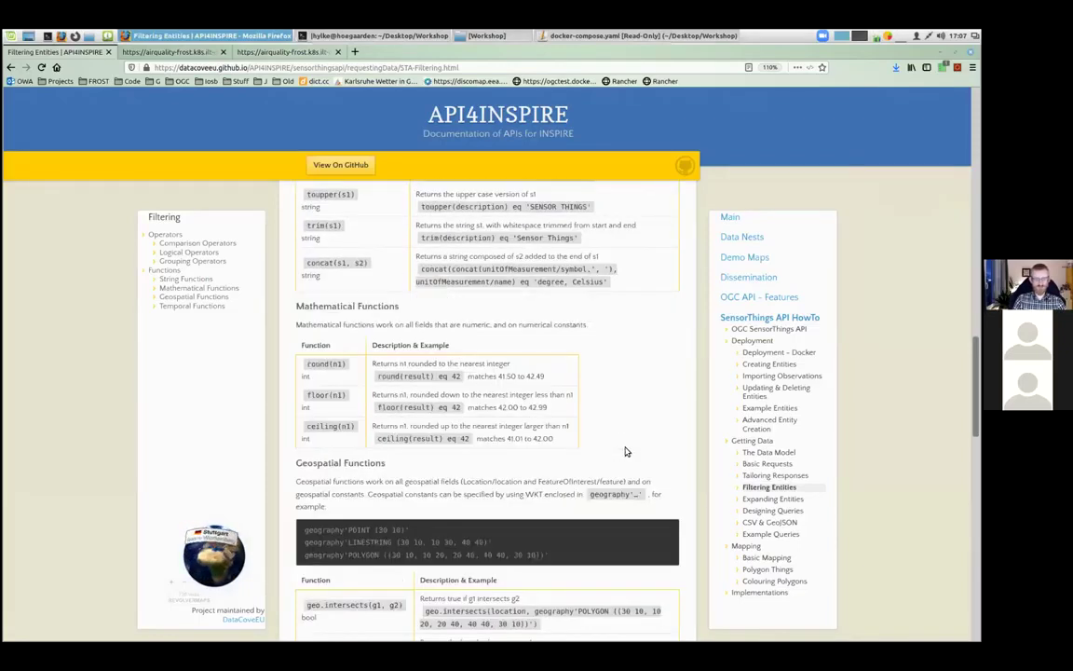
{"action": "scroll", "coordinate": [407, 371], "scroll_direction": "down", "scroll_amount": 2}
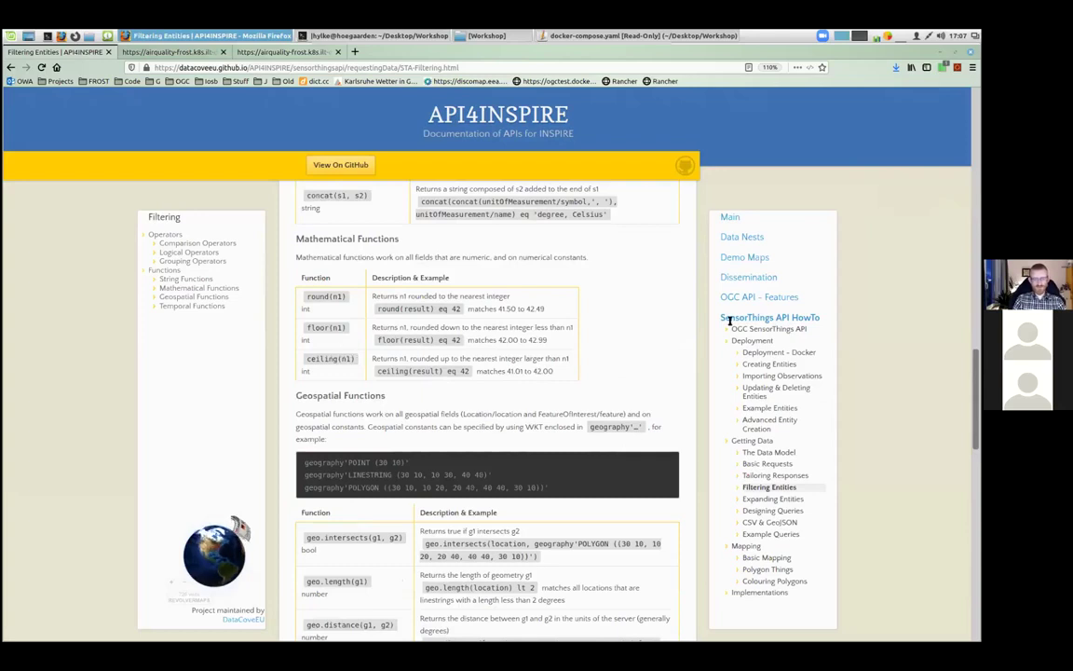
Review the geospatial and temporal filter functions in the documentation and open the Expanding Entities page.
{"action": "scroll", "coordinate": [714, 321], "scroll_direction": "down", "scroll_amount": 2}
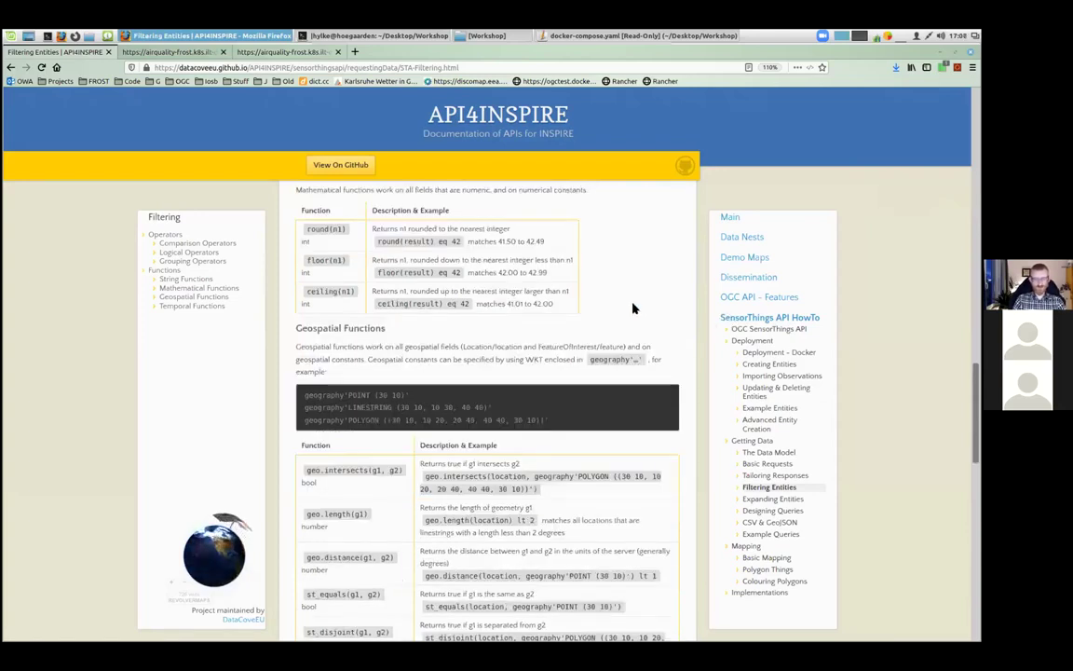
{"action": "scroll", "coordinate": [634, 306], "scroll_direction": "down", "scroll_amount": 2}
{"action": "scroll", "coordinate": [633, 306], "scroll_direction": "down", "scroll_amount": 5}
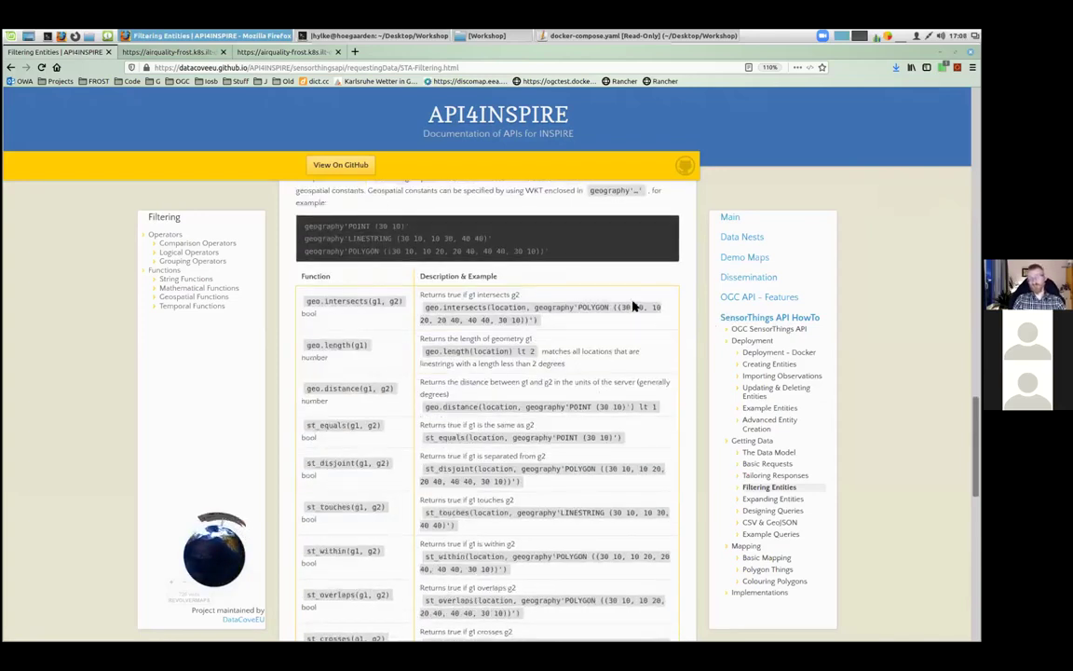
{"action": "scroll", "coordinate": [633, 306], "scroll_direction": "down", "scroll_amount": 5}
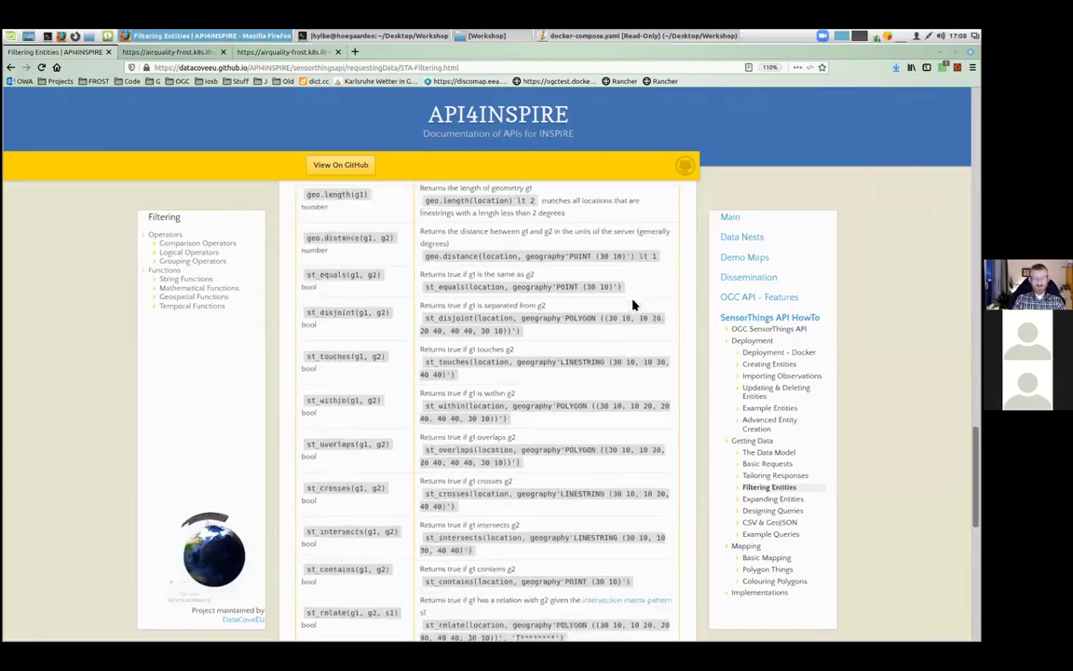
{"action": "scroll", "coordinate": [634, 302], "scroll_direction": "down", "scroll_amount": 2}
{"action": "scroll", "coordinate": [633, 300], "scroll_direction": "up", "scroll_amount": 4}
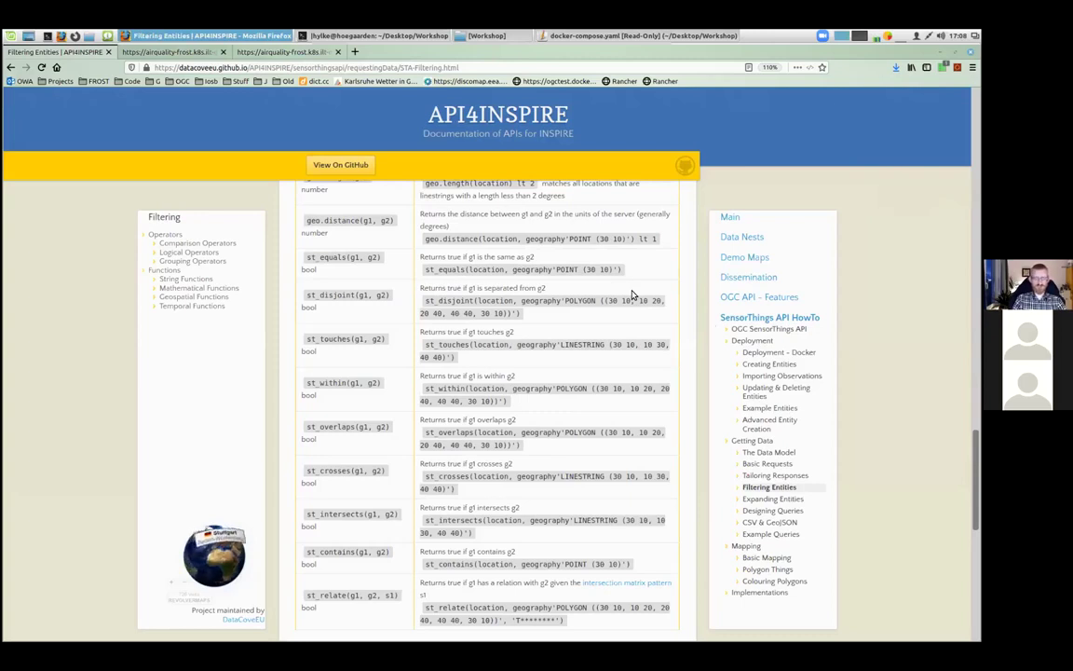
{"action": "scroll", "coordinate": [632, 296], "scroll_direction": "down", "scroll_amount": 5}
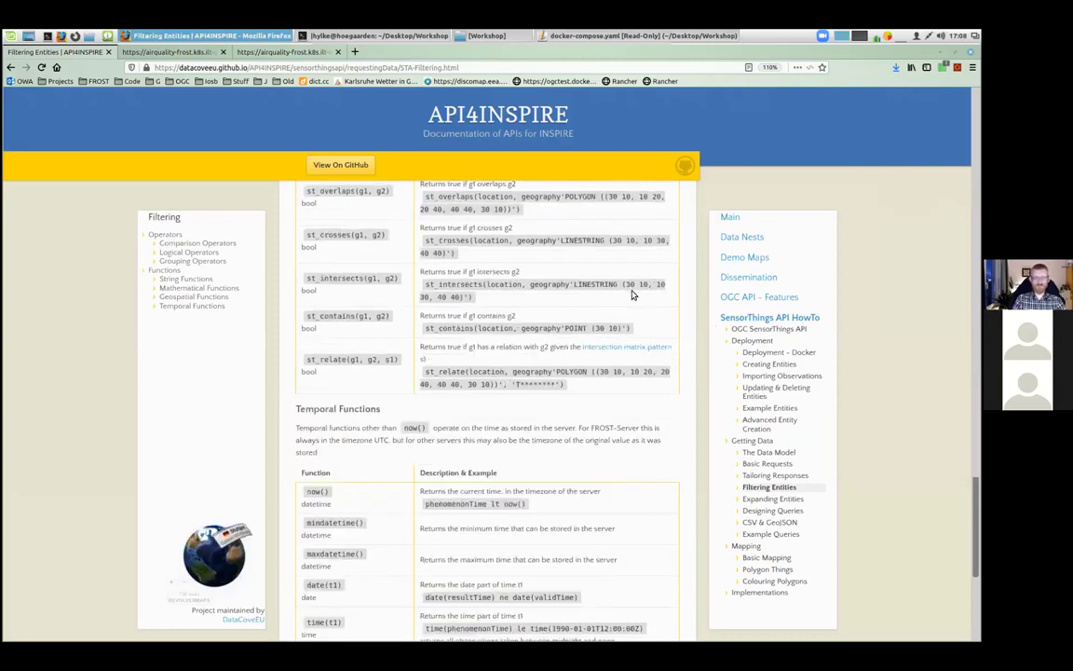
{"action": "scroll", "coordinate": [632, 295], "scroll_direction": "down", "scroll_amount": 7}
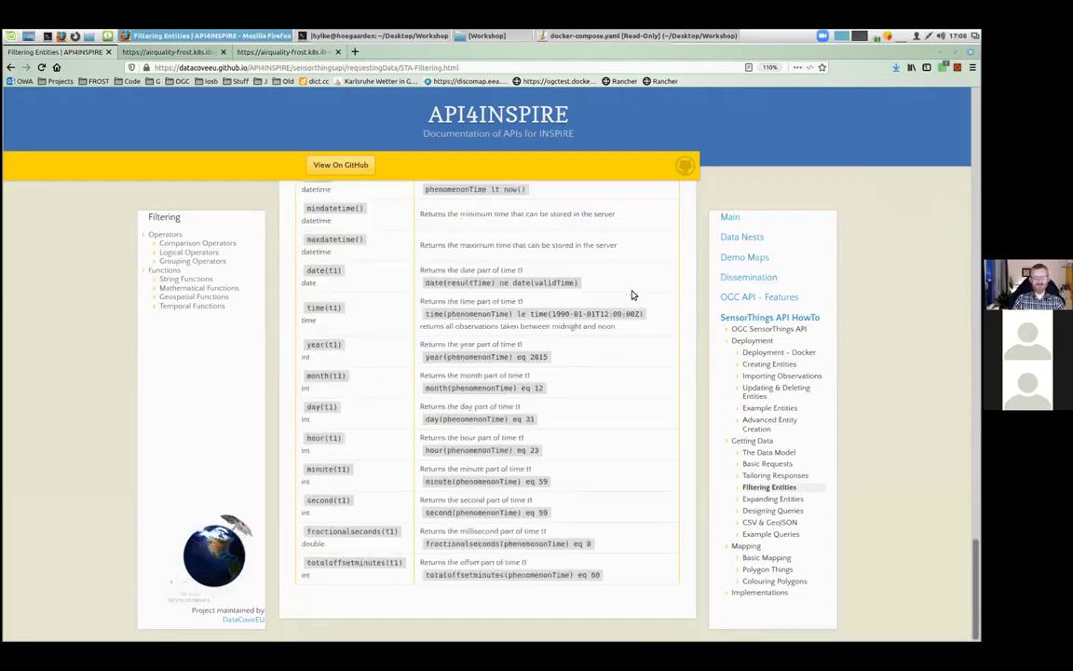
{"action": "scroll", "coordinate": [631, 295], "scroll_direction": "up", "scroll_amount": 3}
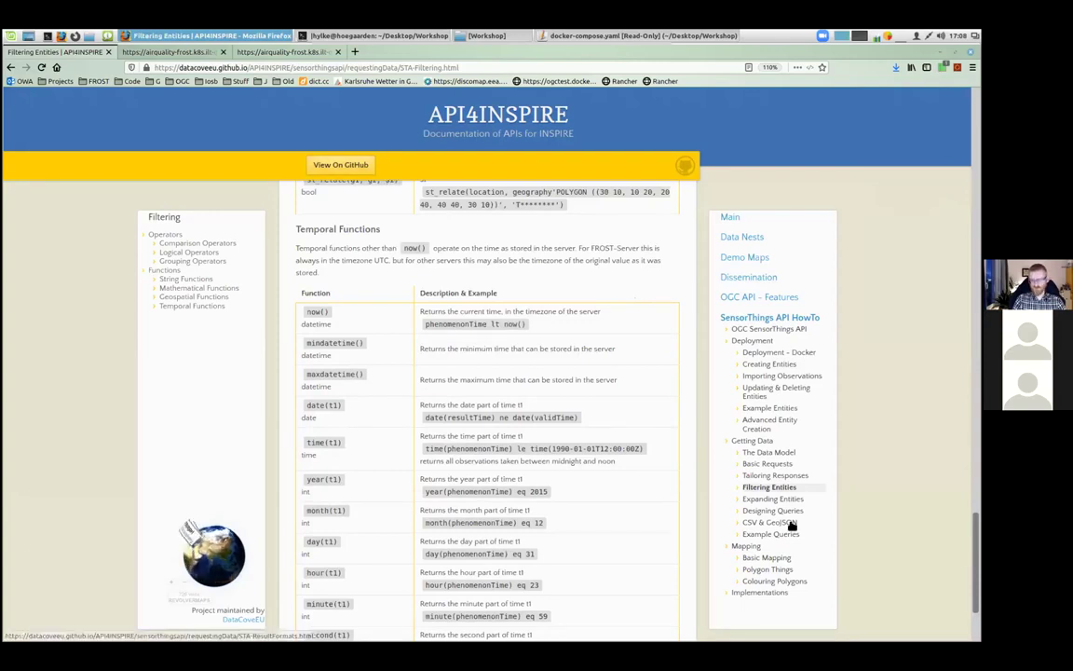
{"action": "left_click", "coordinate": [771, 499]}
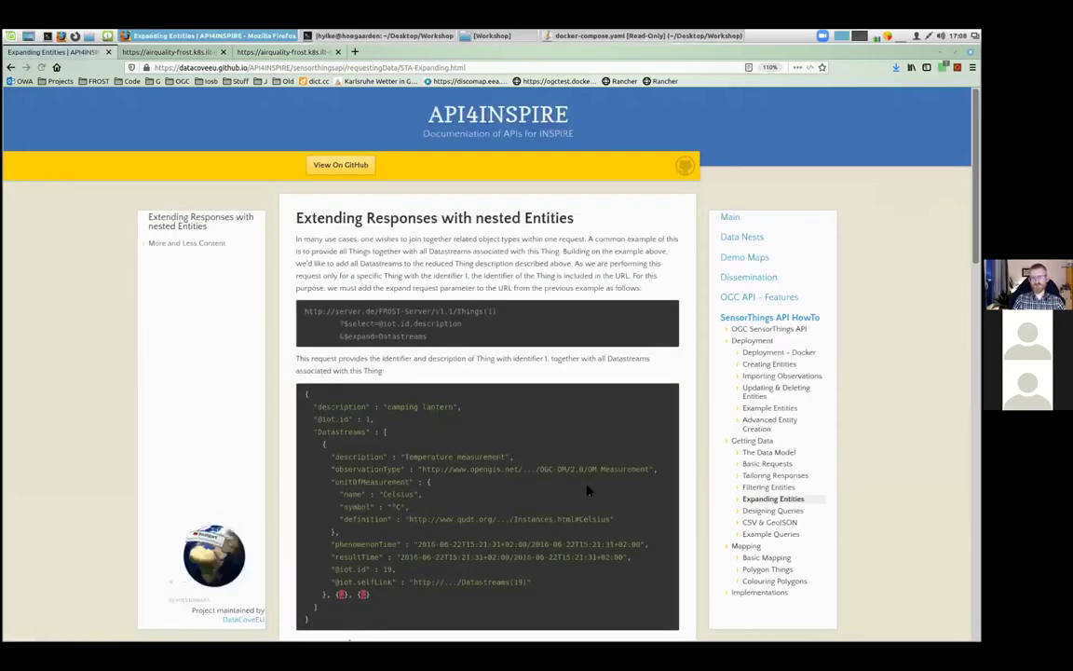
Return to the filtered Things response and request the plain Things collection without any query parameters.
{"action": "left_click", "coordinate": [148, 52]}
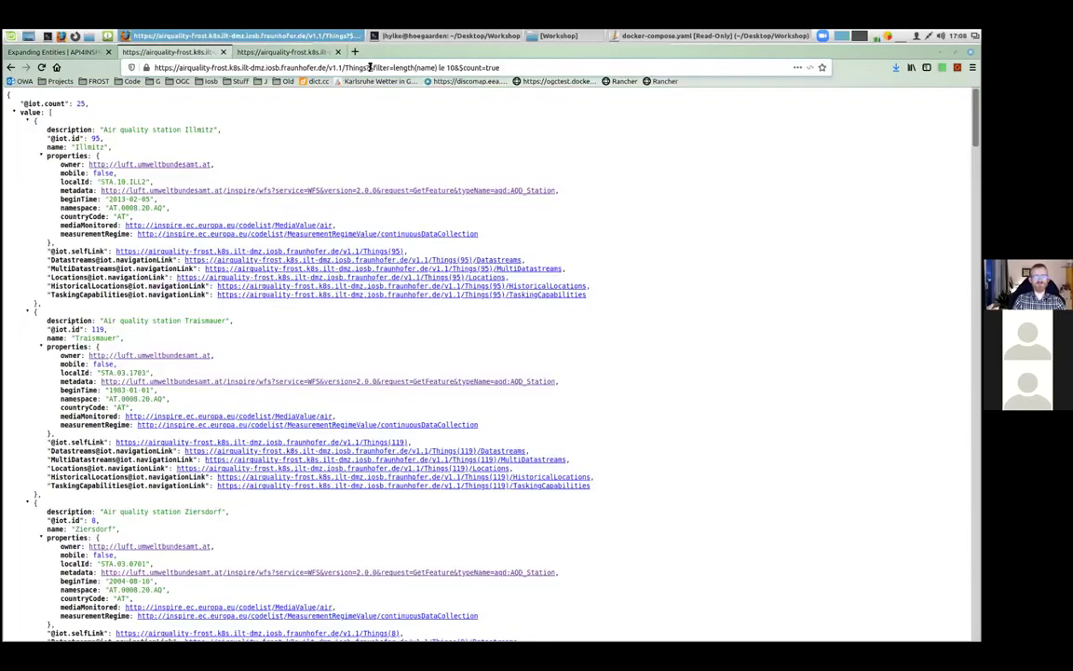
{"action": "left_click_drag", "start_coordinate": [367, 67], "coordinate": [537, 68]}
{"action": "key", "text": "BackSpace"}
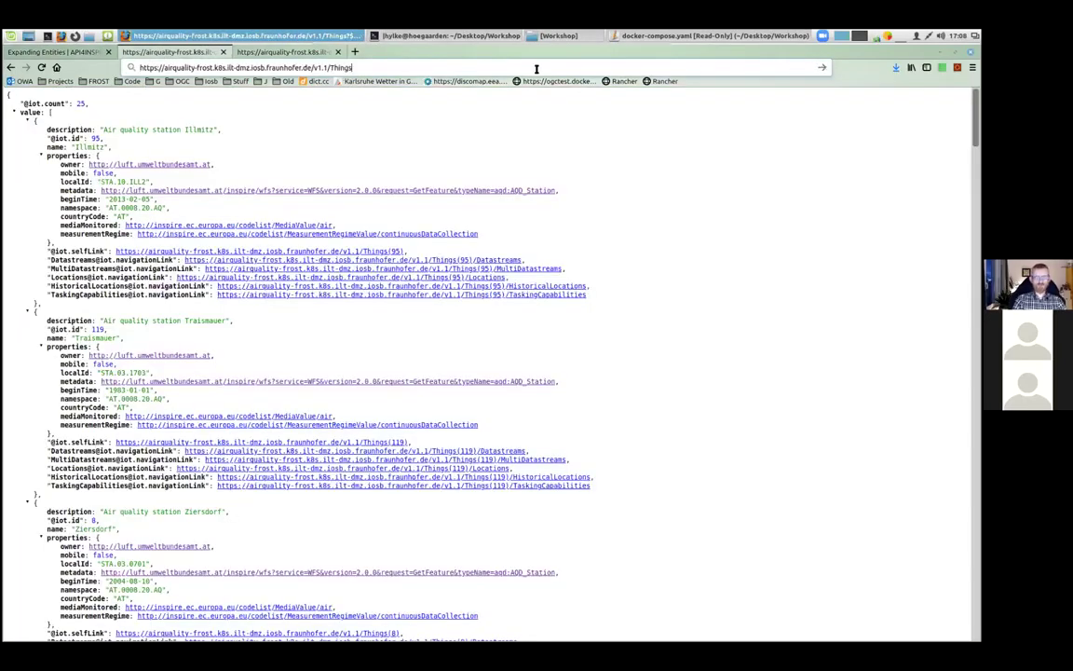
{"action": "key", "text": "Return"}
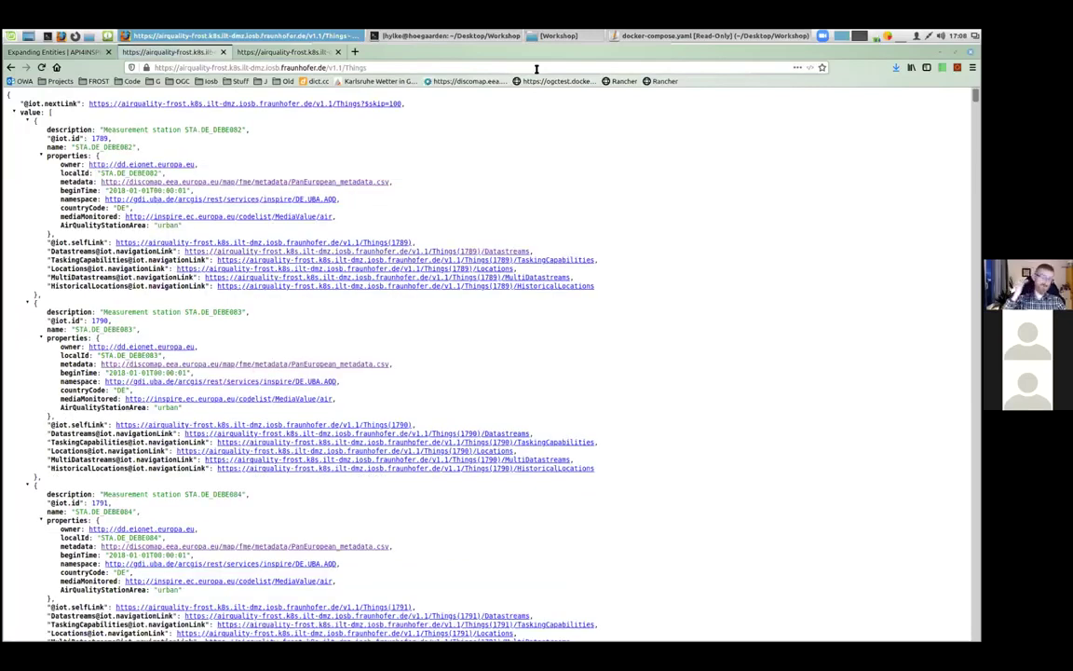
Add ?$select=id,name to the Things request so that only each entity's id and name are returned.
{"action": "left_click", "coordinate": [402, 67]}
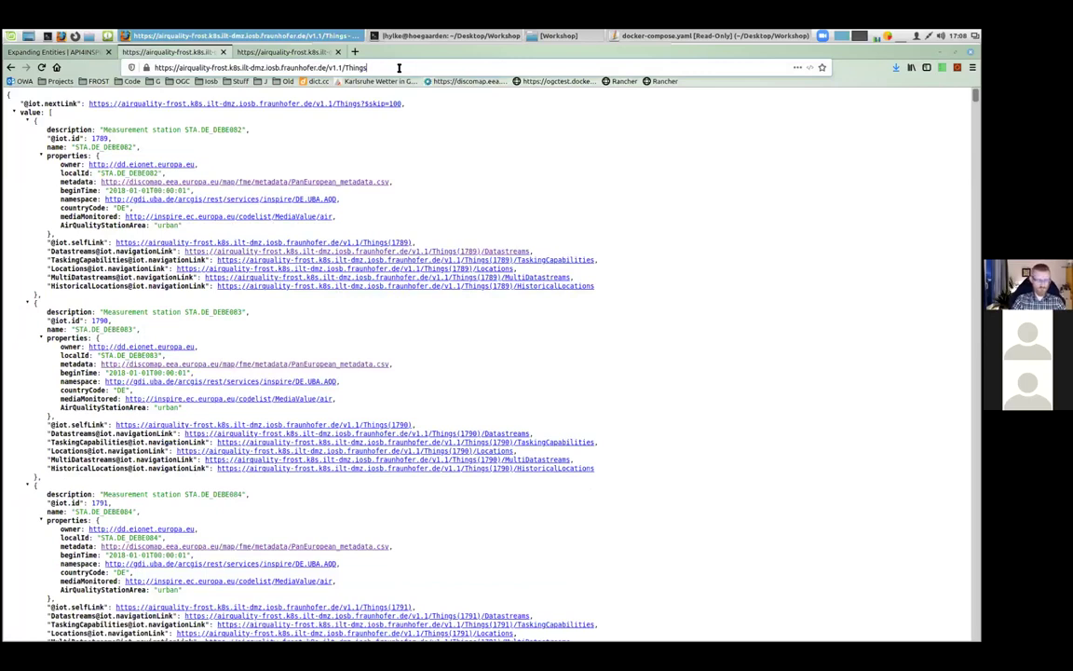
{"action": "type", "text": "?$"}
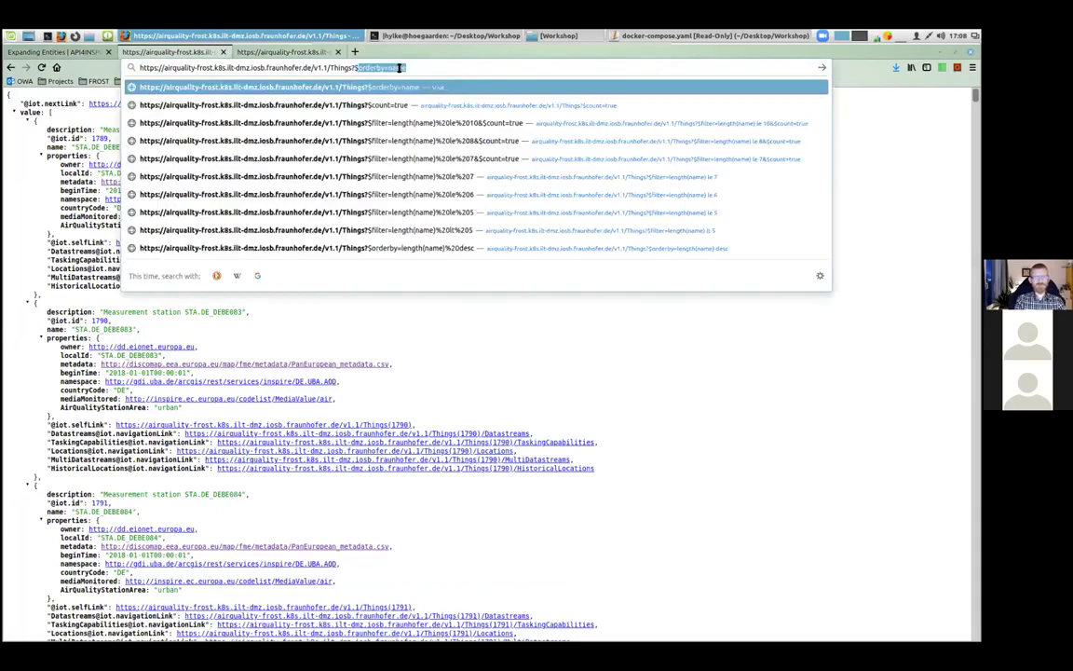
{"action": "type", "text": "se"}
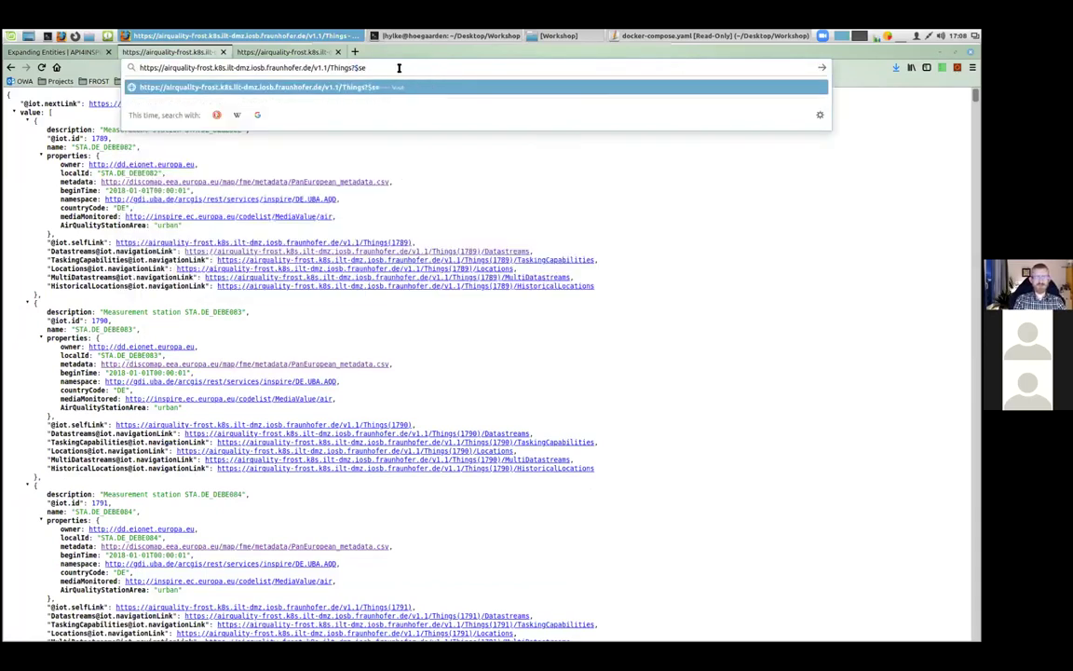
{"action": "type", "text": "lect="}
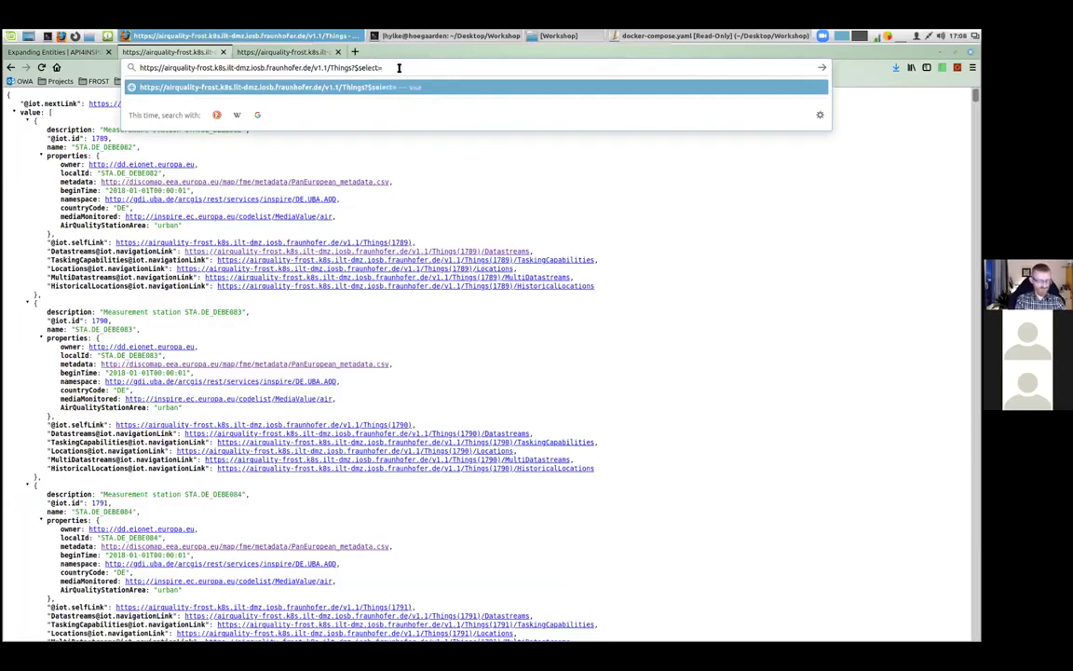
{"action": "type", "text": "id,name"}
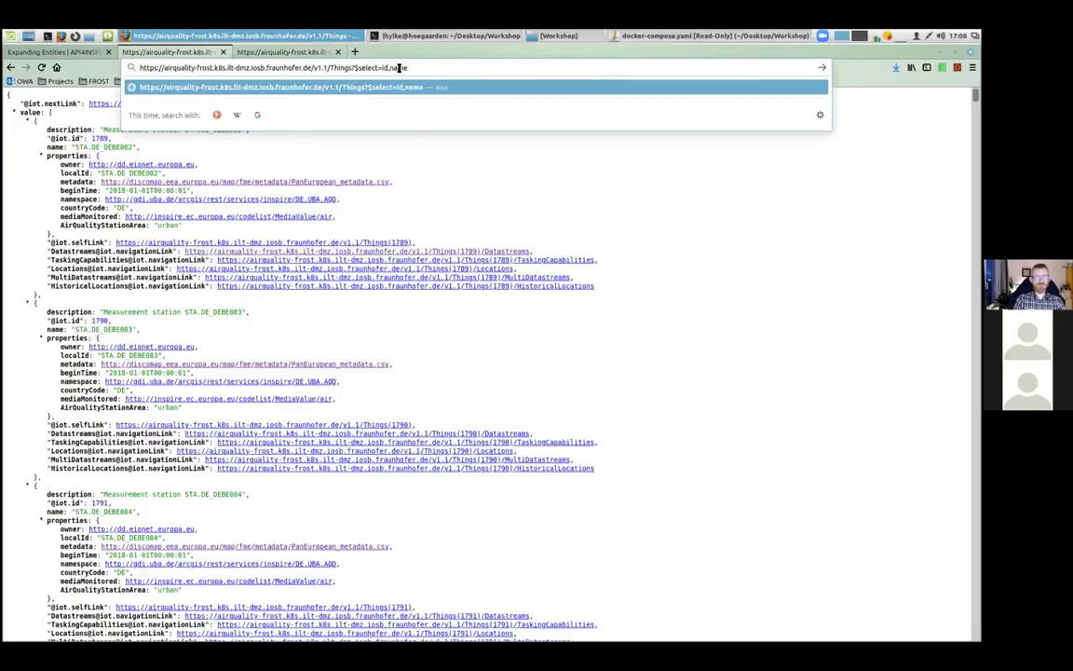
{"action": "key", "text": "Return"}
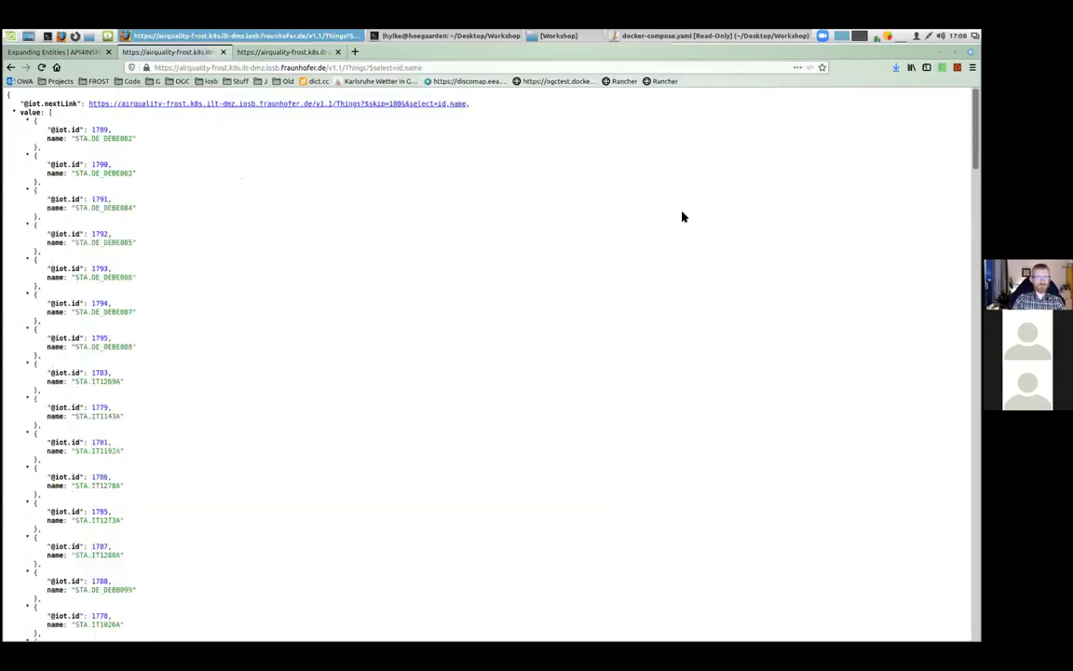
Add &$expand=Locations to the Things request so each Thing includes its Locations.
{"action": "left_click", "coordinate": [453, 69]}
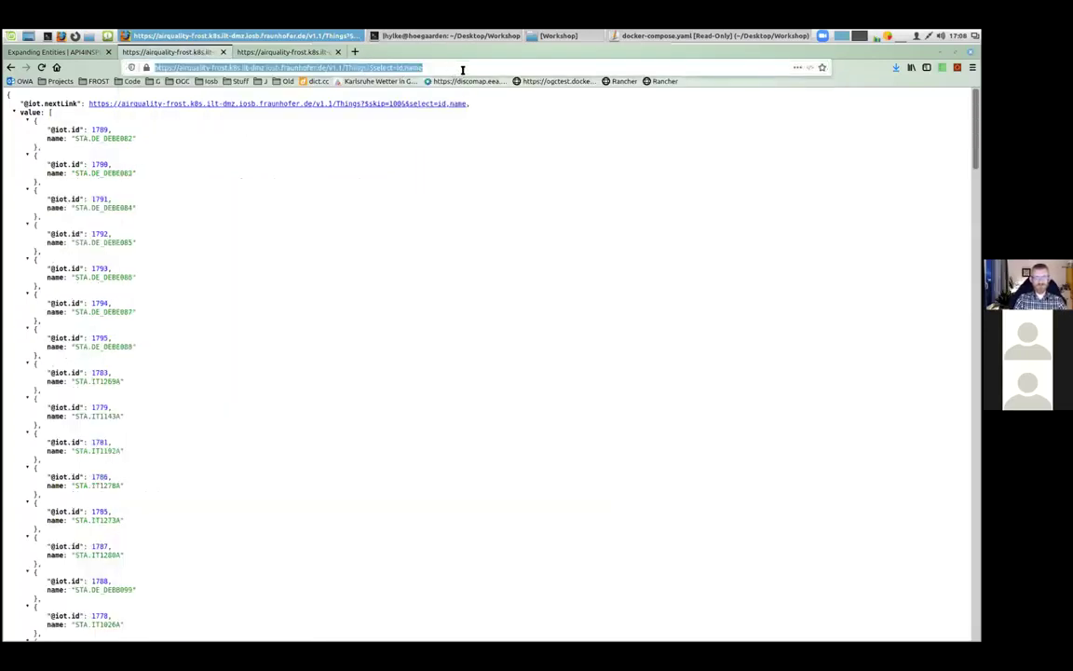
{"action": "left_click", "coordinate": [462, 69]}
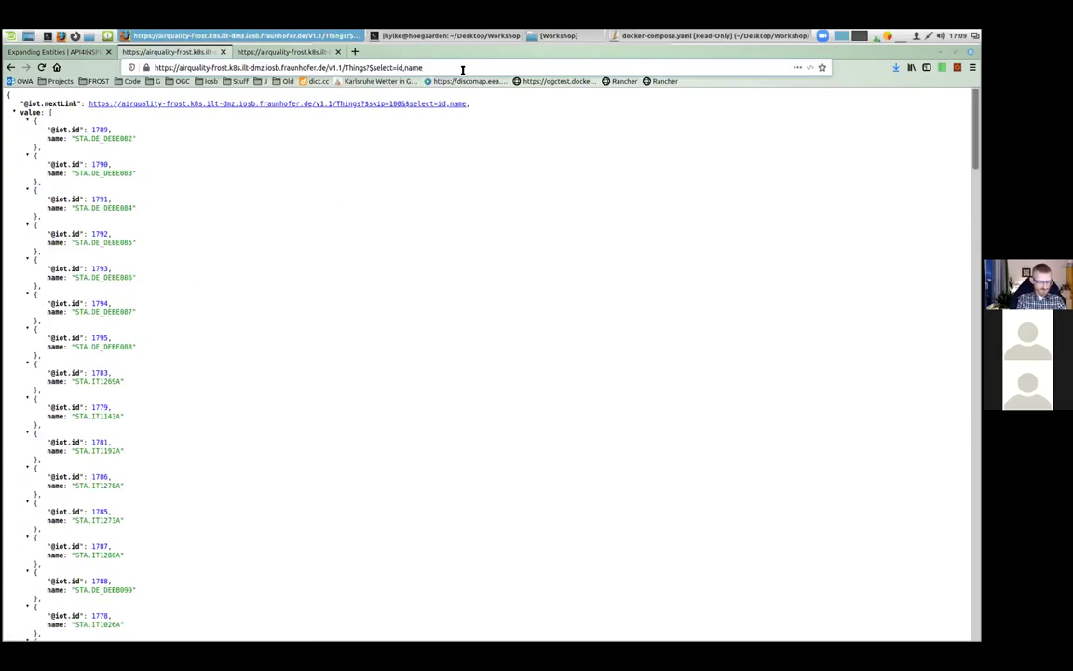
{"action": "type", "text": "&$expa"}
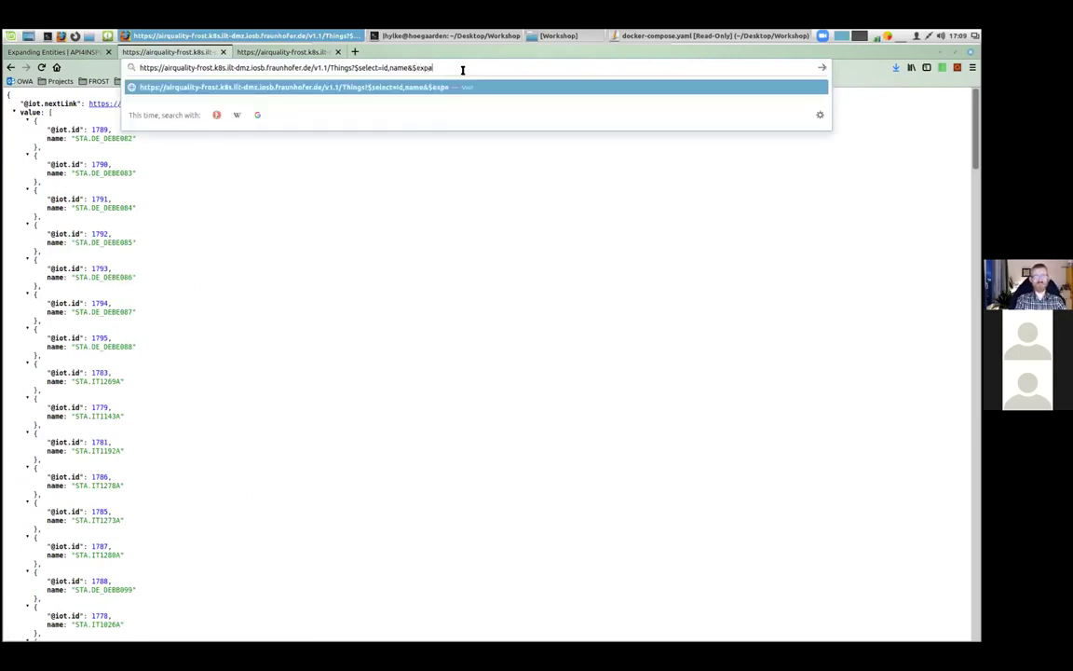
{"action": "type", "text": "nd=Lo"}
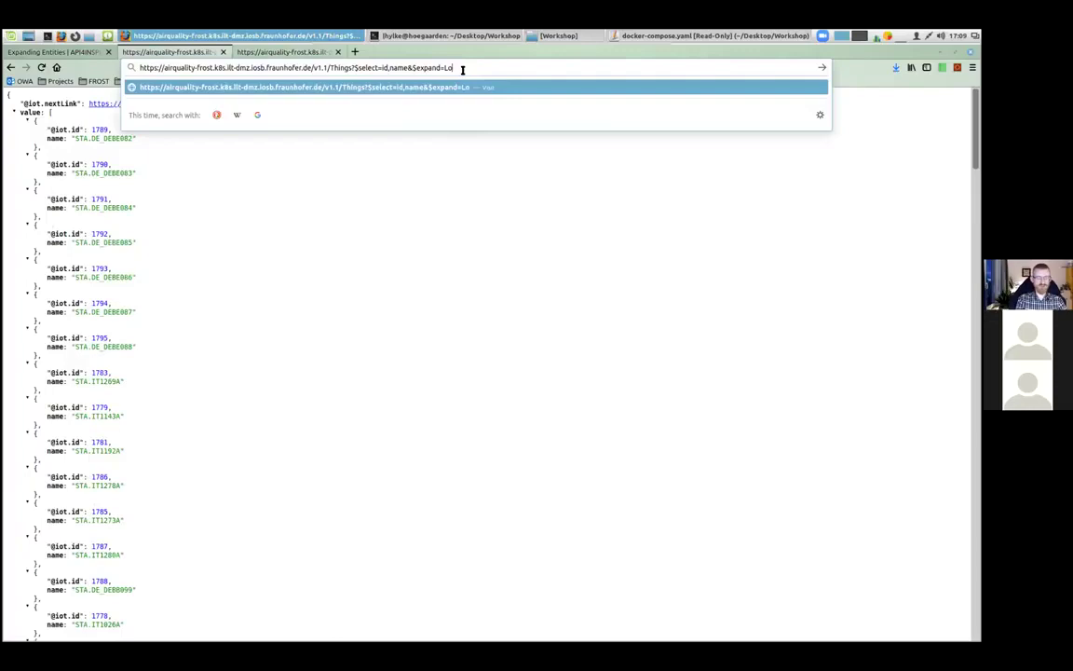
{"action": "type", "text": "cations"}
{"action": "key", "text": "Return"}
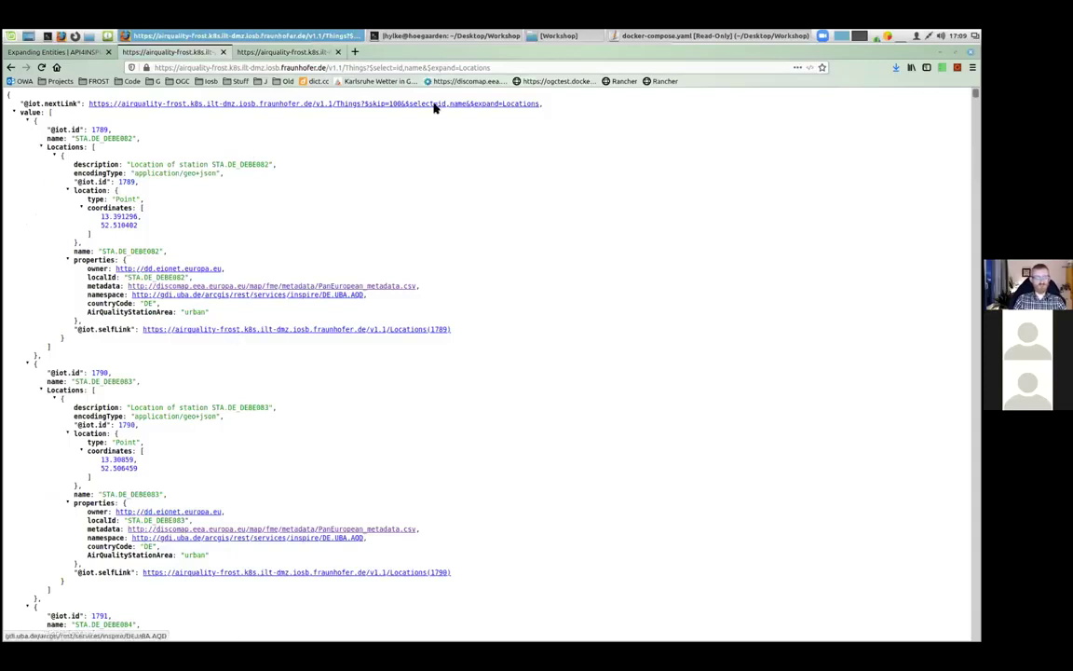
Limit the expanded Locations to selected fields by adding ($select=id,location,encodingType), and resend the request.
{"action": "left_click", "coordinate": [522, 69]}
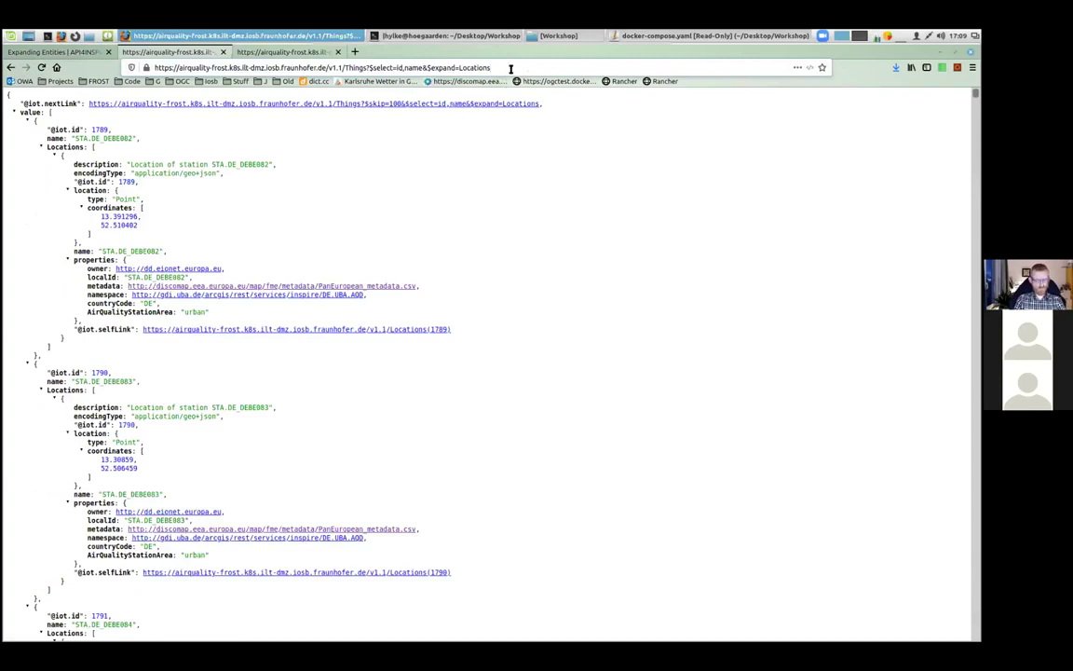
{"action": "type", "text": "()"}
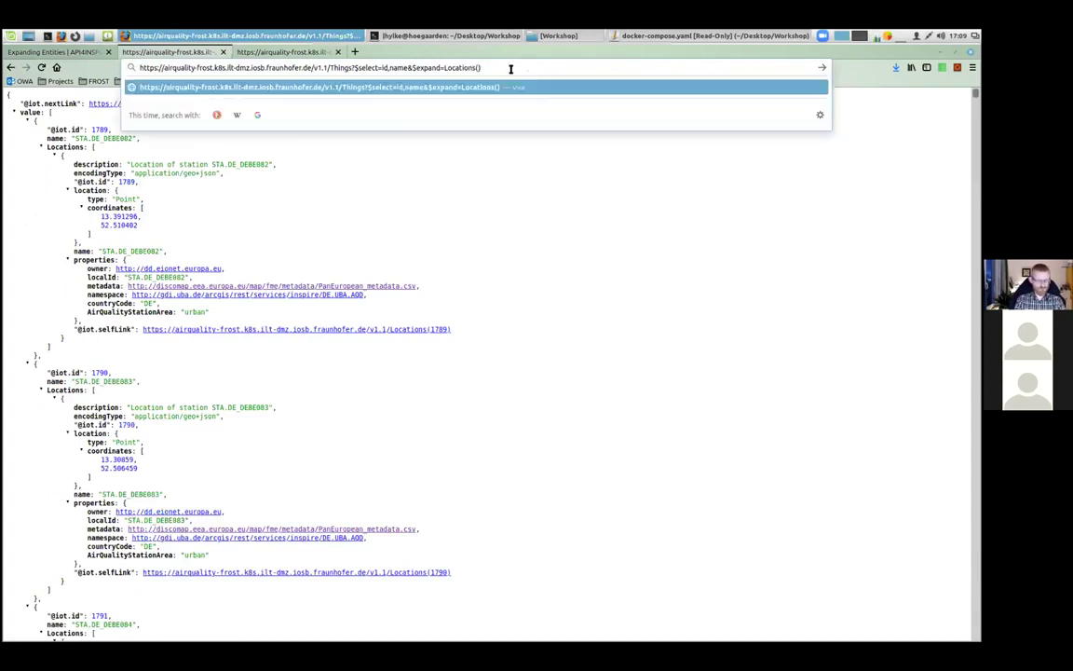
{"action": "type", "text": "$select=id"}
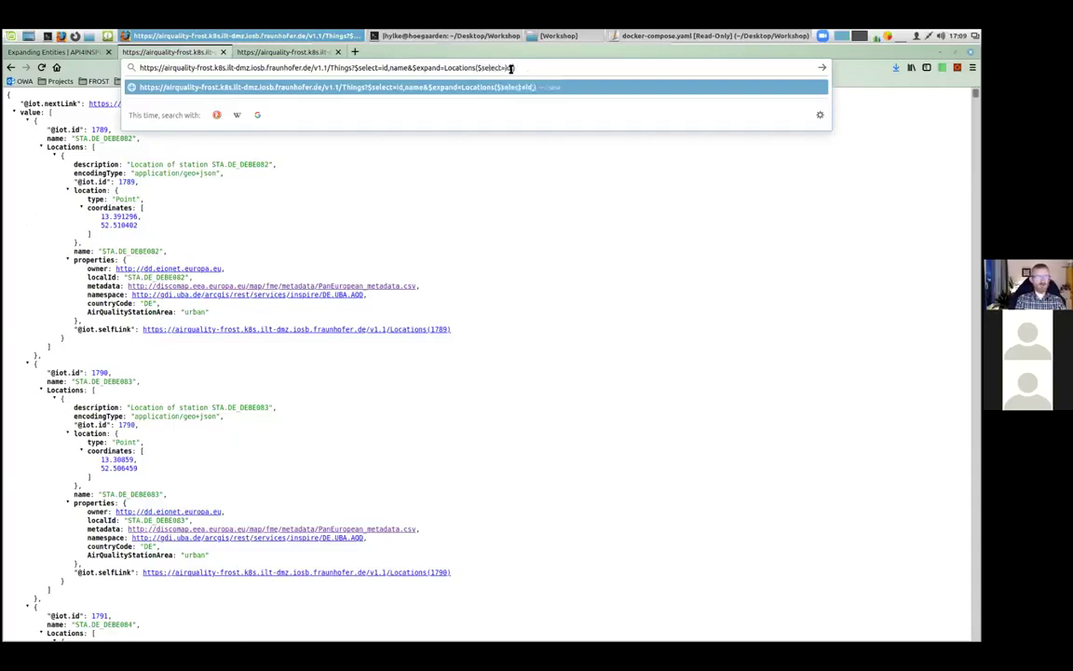
{"action": "type", "text": ",location"}
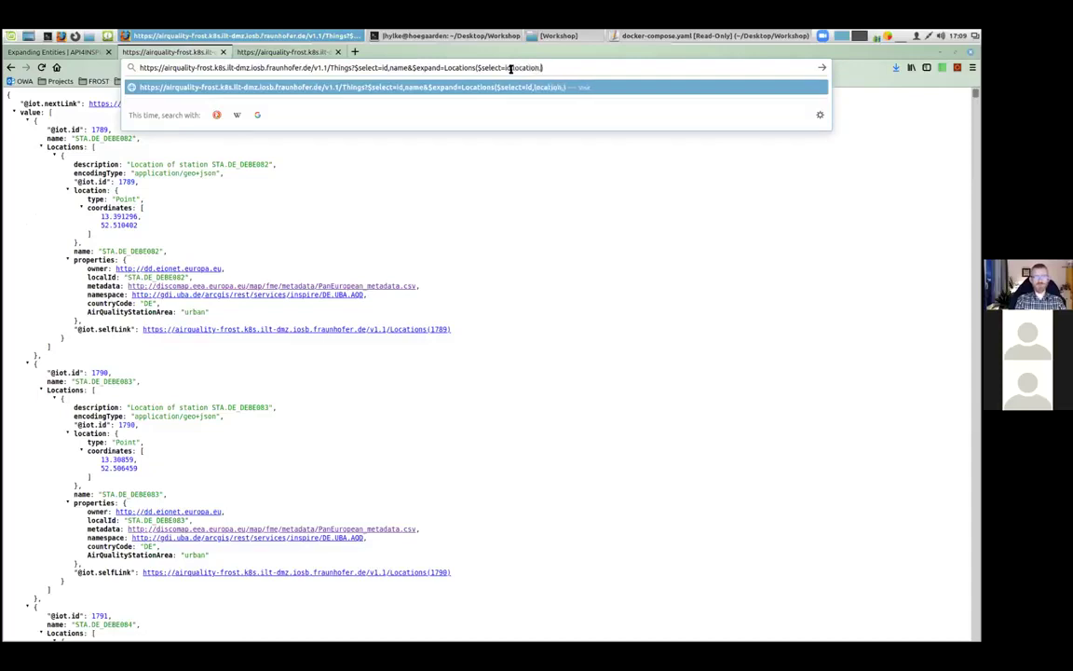
{"action": "type", "text": ",encod"}
{"action": "key", "text": "BackSpace"}
{"action": "type", "text": "odingType"}
{"action": "key", "text": "Return"}
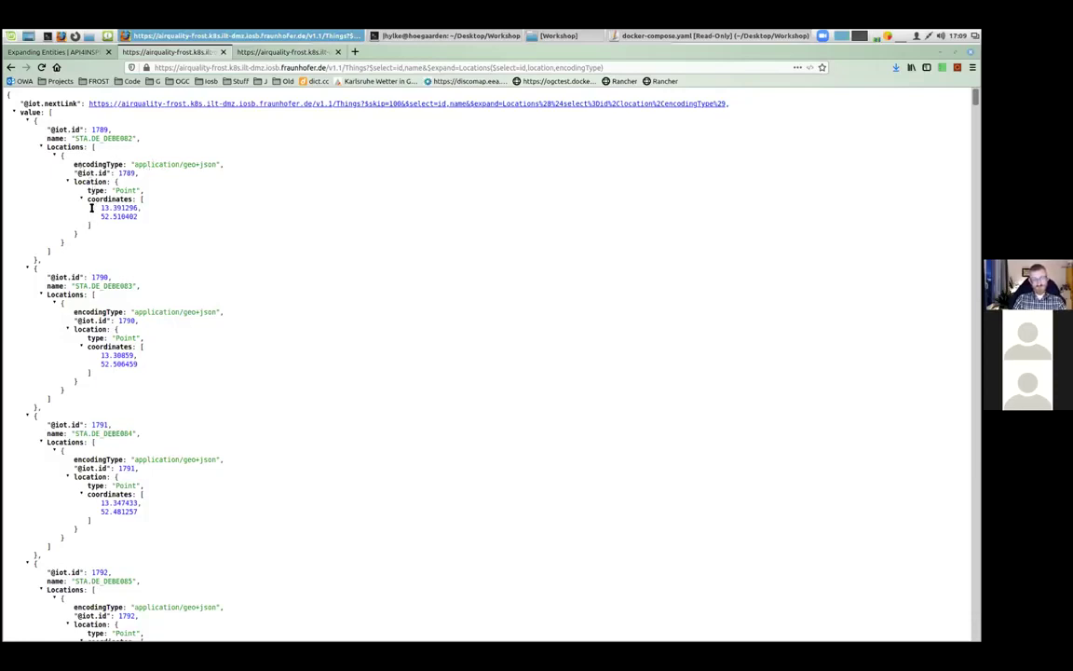
Extend the expand option with ,Datastreams($select=name) and look through the Datastreams of the returned Things.
{"action": "left_click", "coordinate": [624, 67]}
{"action": "left_click", "coordinate": [623, 67]}
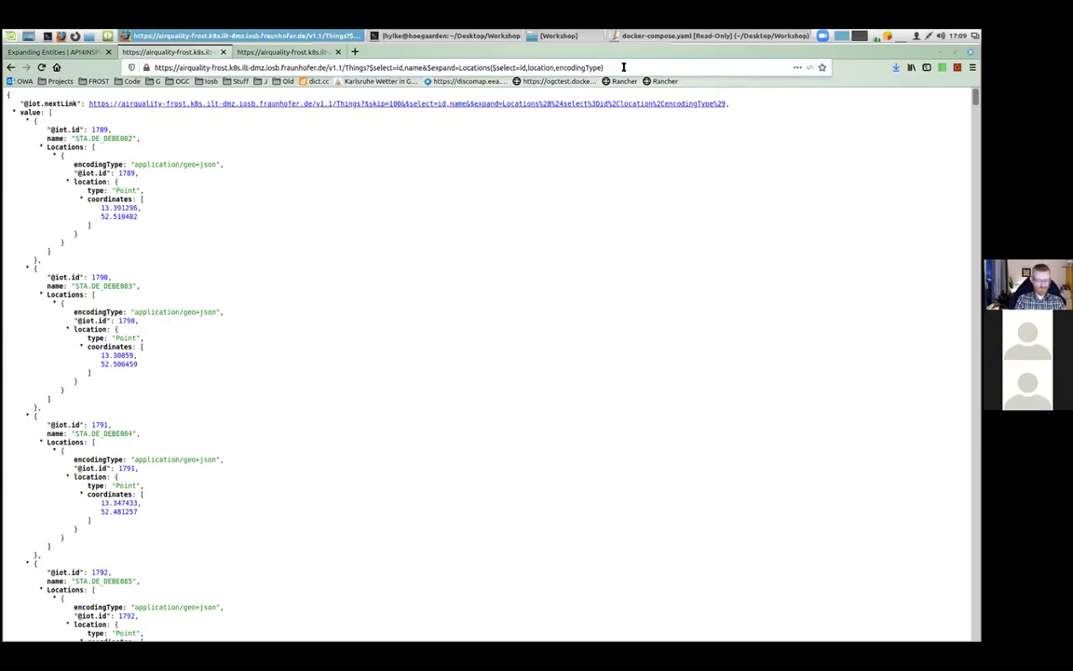
{"action": "type", "text": ",Datastreams("}
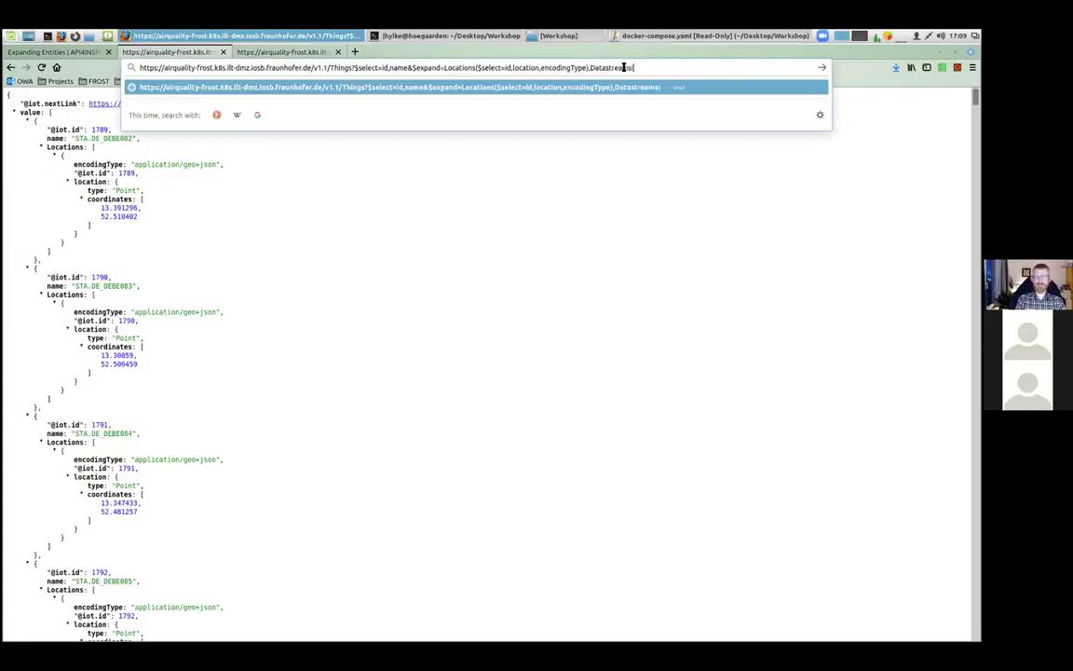
{"action": "type", "text": ")"}
{"action": "key", "text": "Left"}
{"action": "type", "text": "$"}
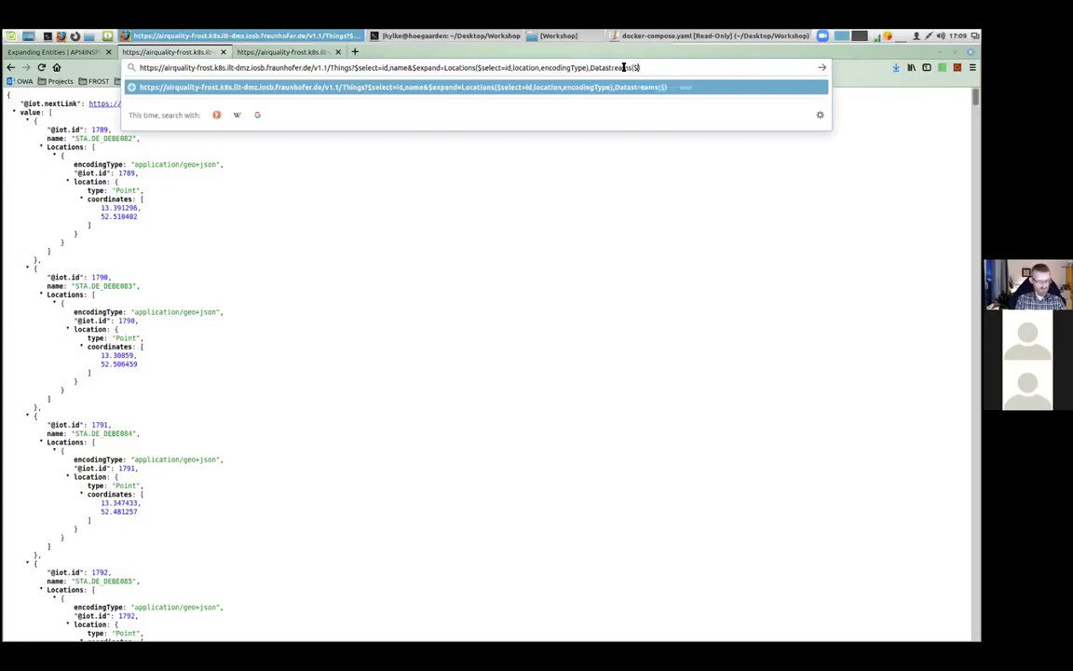
{"action": "type", "text": "select"}
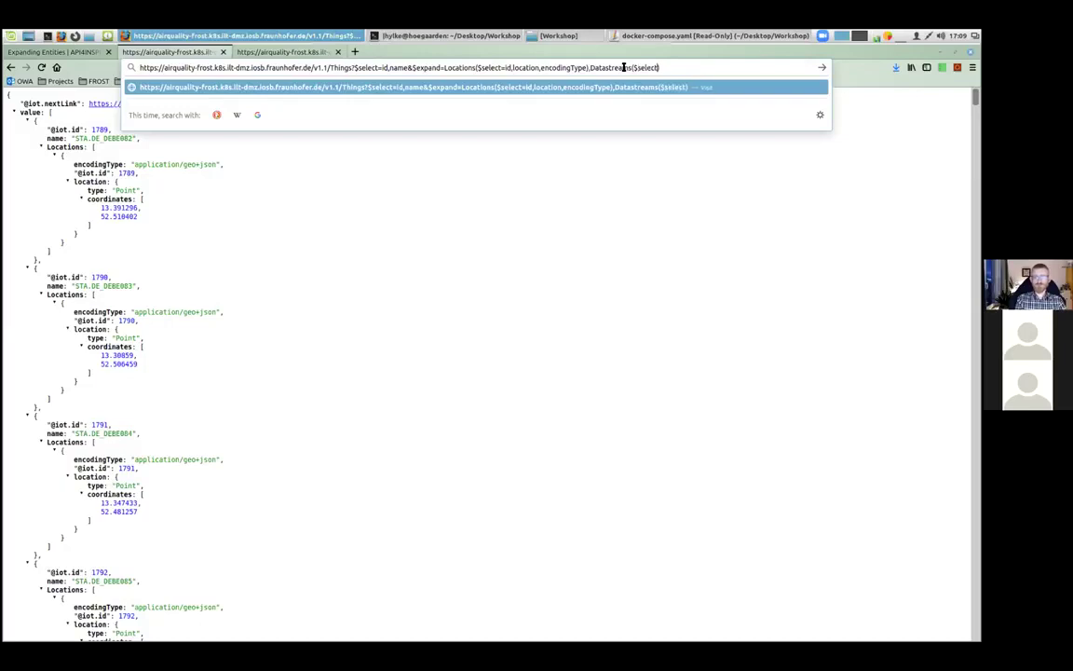
{"action": "type", "text": "=name"}
{"action": "key", "text": "Return"}
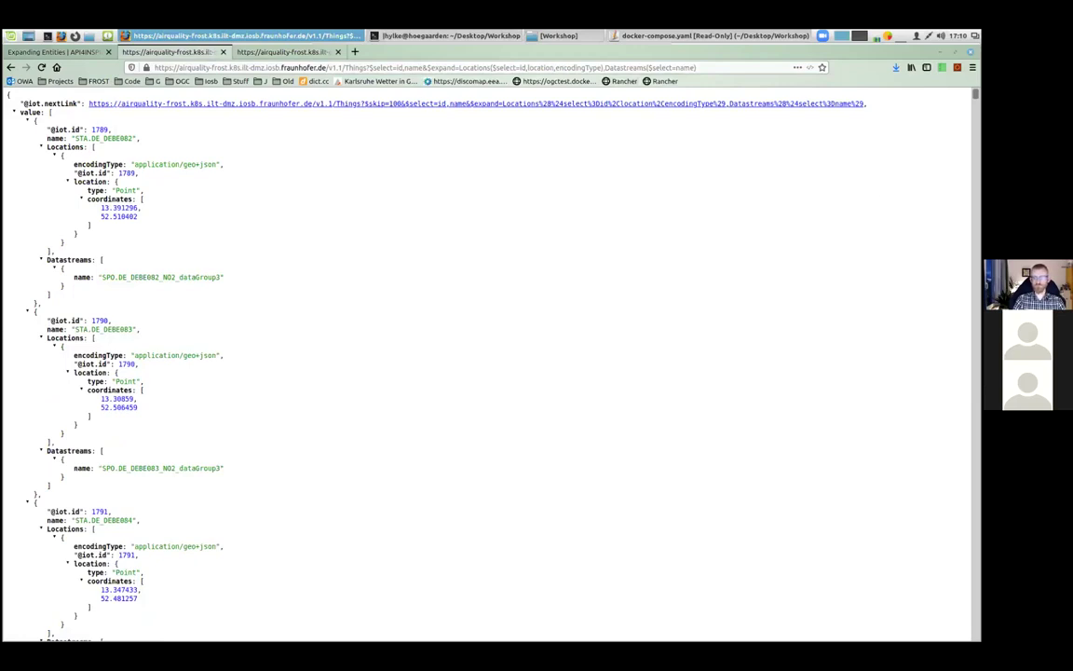
{"action": "scroll", "coordinate": [484, 363], "scroll_direction": "down", "scroll_amount": 10}
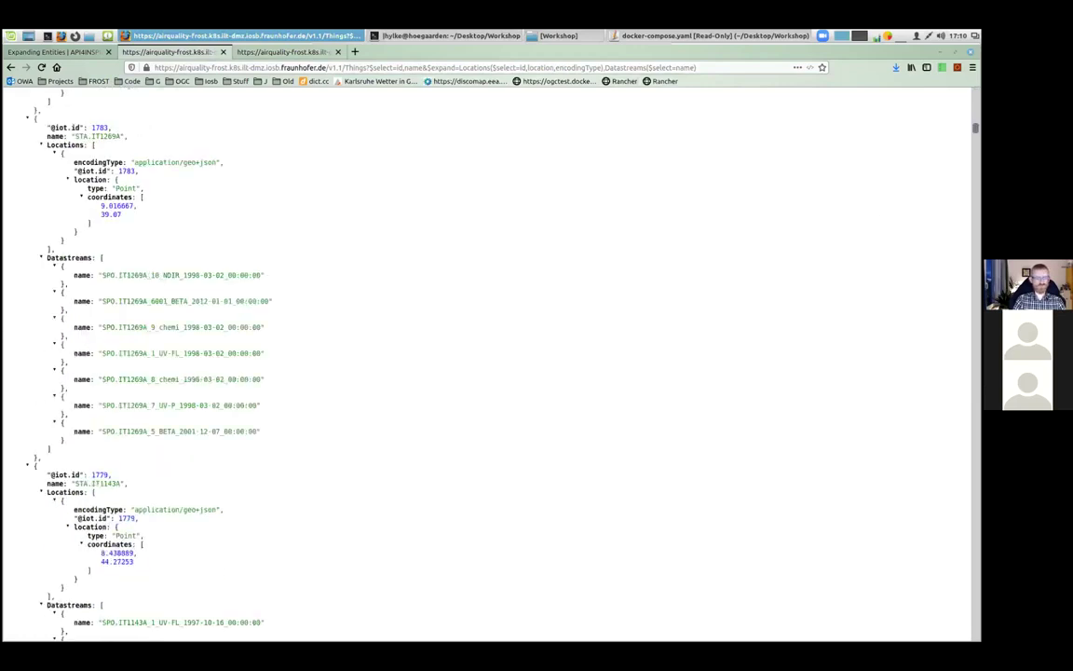
Nest $expand=Observations($top=1) inside the Datastreams options, after $select=name and a semicolon, to include one Observation per Datastream.
{"action": "left_click", "coordinate": [649, 61]}
{"action": "left_click", "coordinate": [719, 63]}
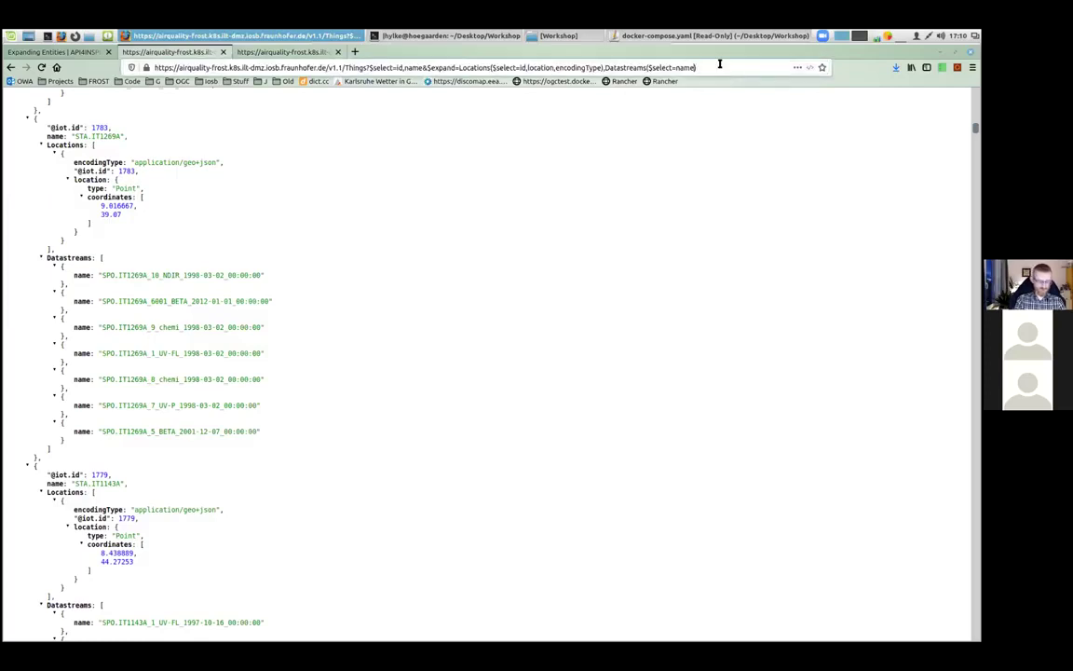
{"action": "type", "text": ";$"}
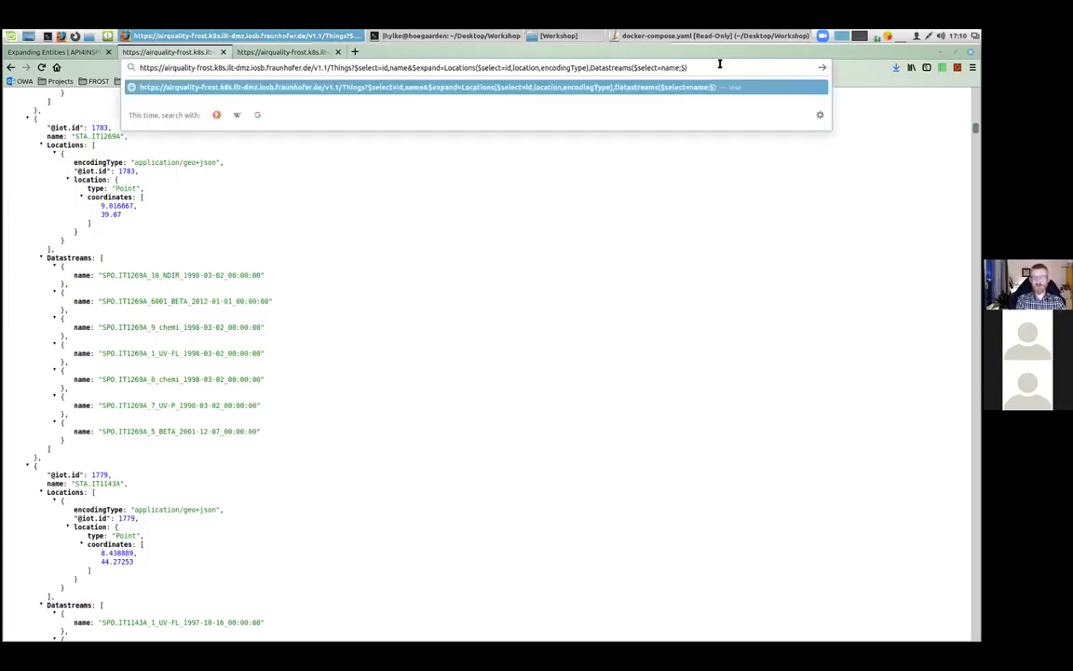
{"action": "type", "text": "epand="}
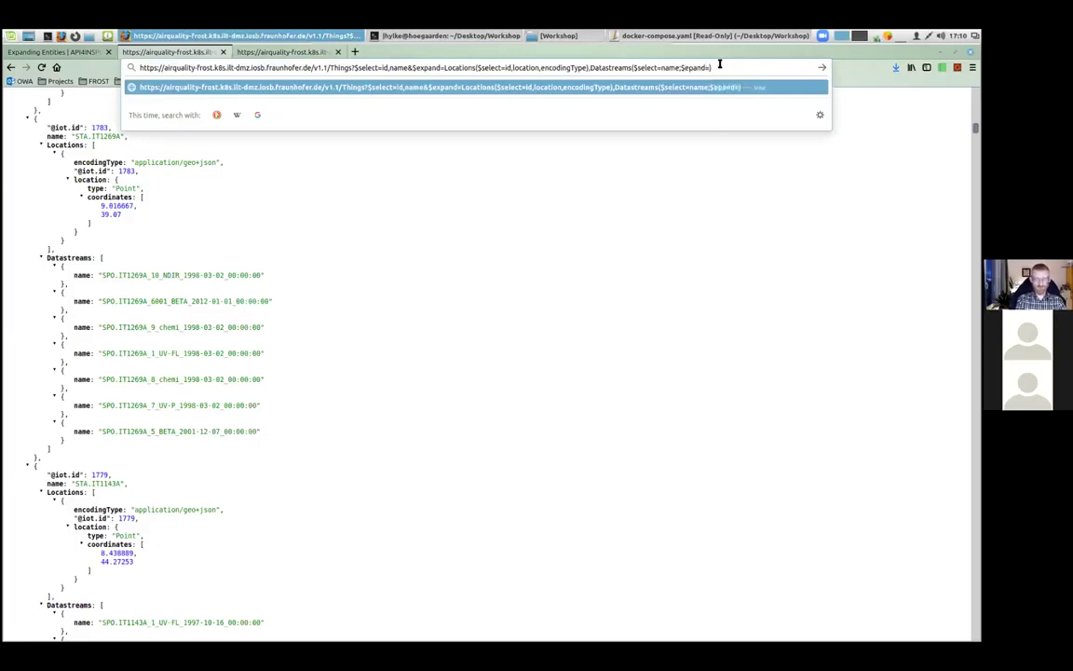
{"action": "type", "text": "Observations"}
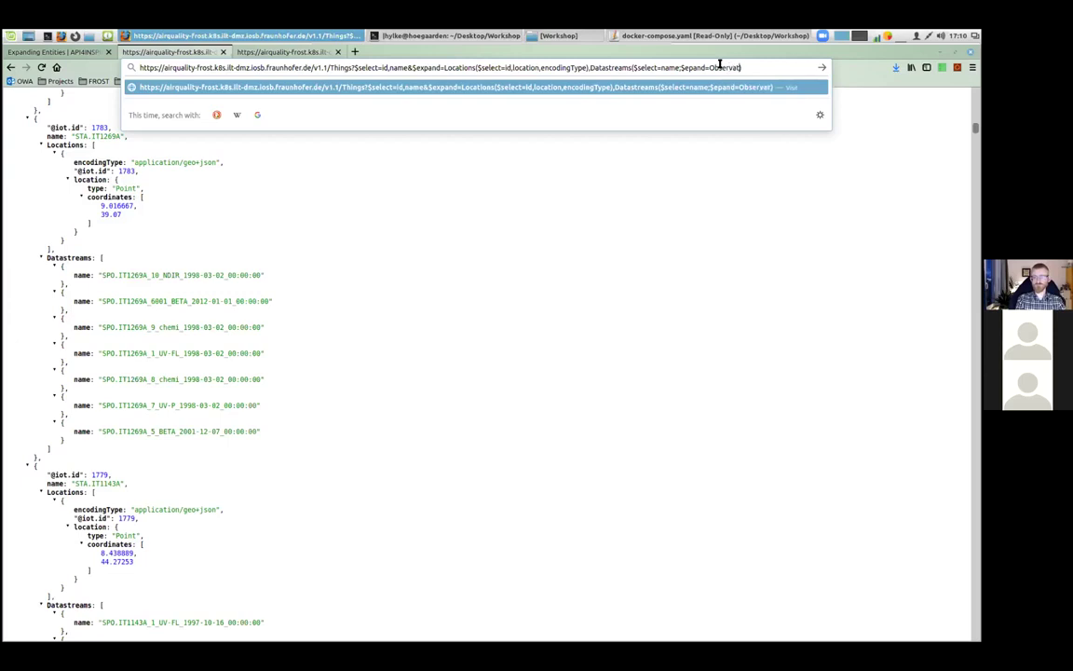
{"action": "type", "text": "()"}
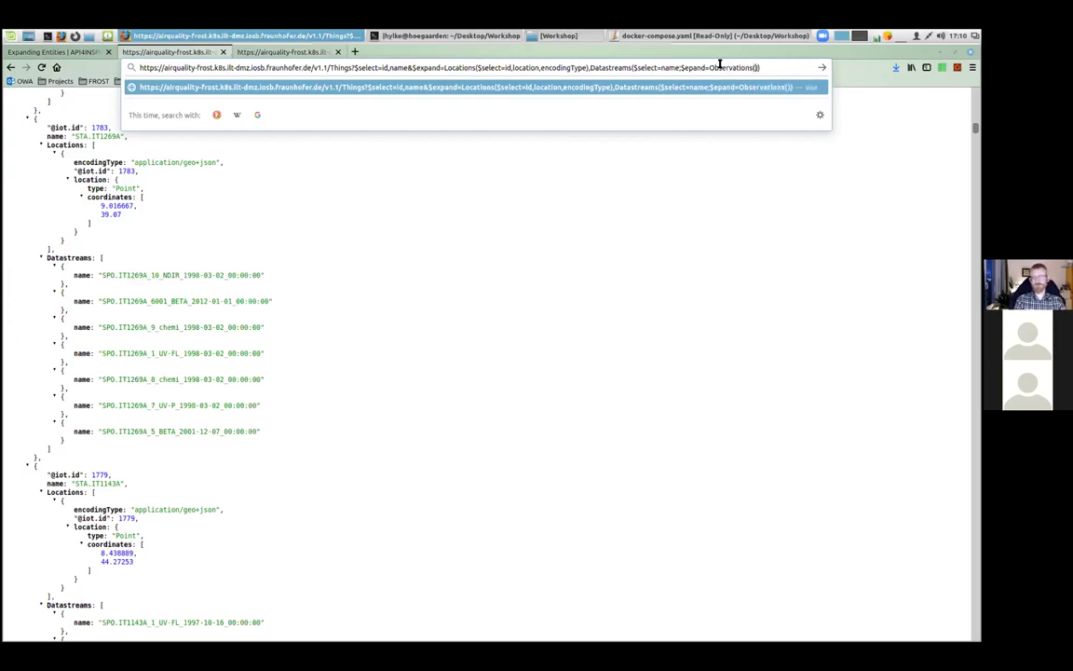
{"action": "type", "text": "$top=1"}
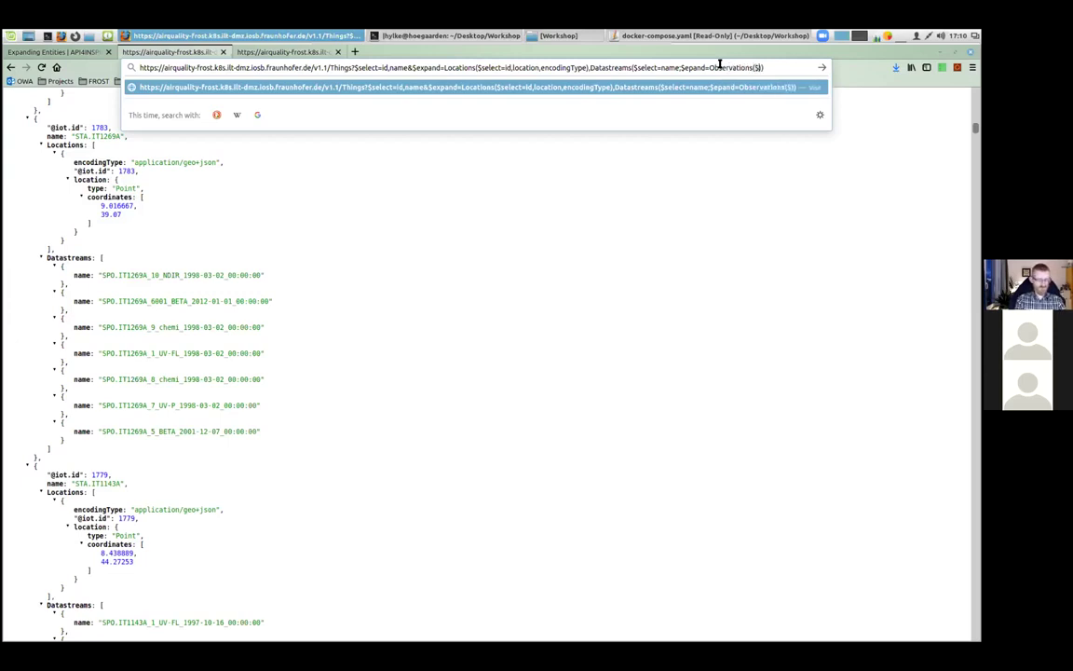
{"action": "type", "text": ";o"}
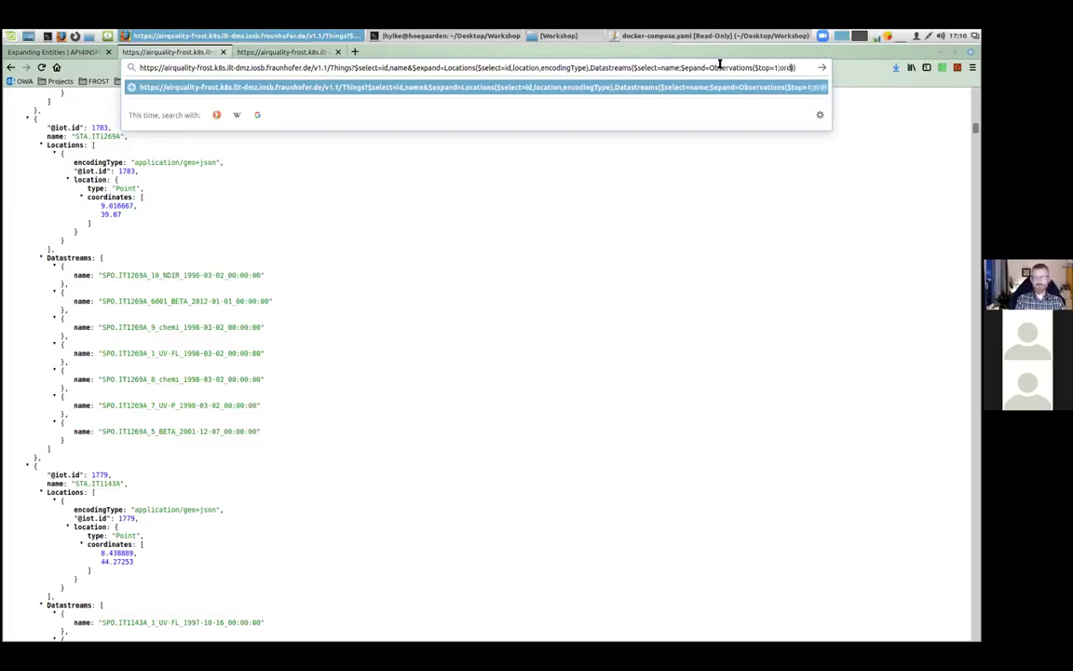
{"action": "key", "text": "BackSpace"}
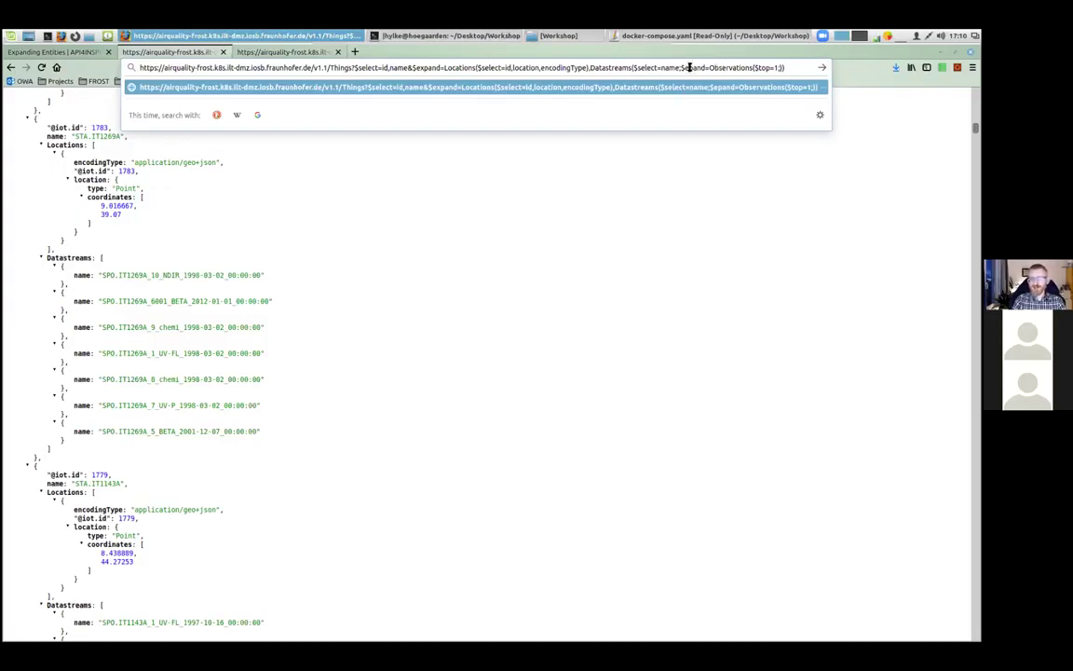
{"action": "left_click", "coordinate": [692, 69]}
{"action": "type", "text": "x"}
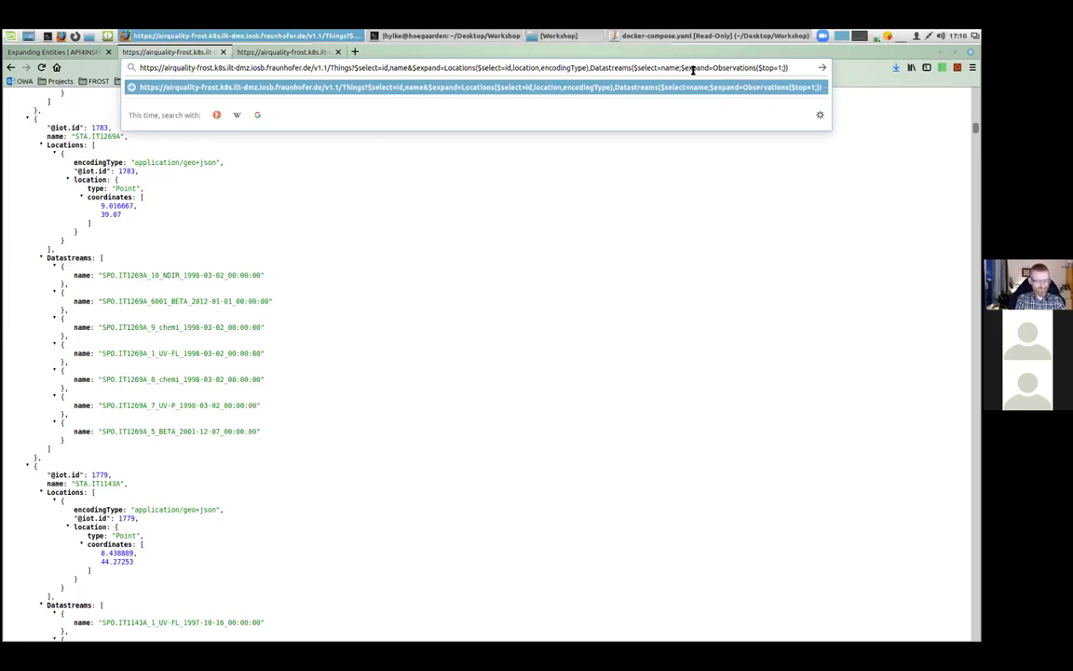
Try to order the nested Observations by phenomenonTime desc and send the request.
{"action": "type", "text": "oderby"}
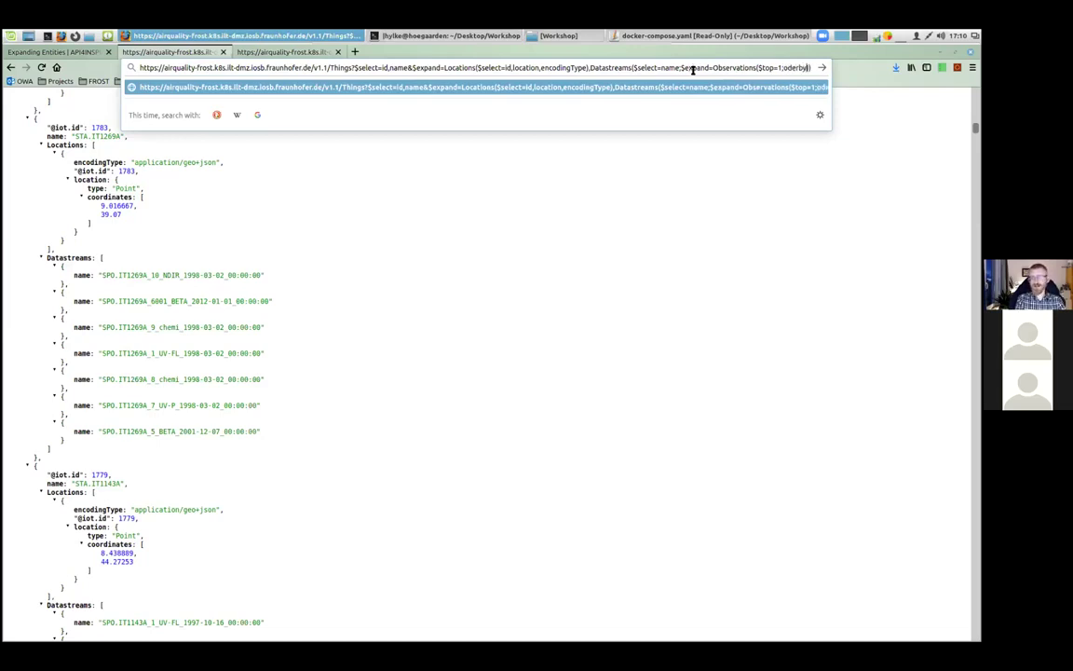
{"action": "type", "text": "=phenomenonTime desc"}
{"action": "key", "text": "Return"}
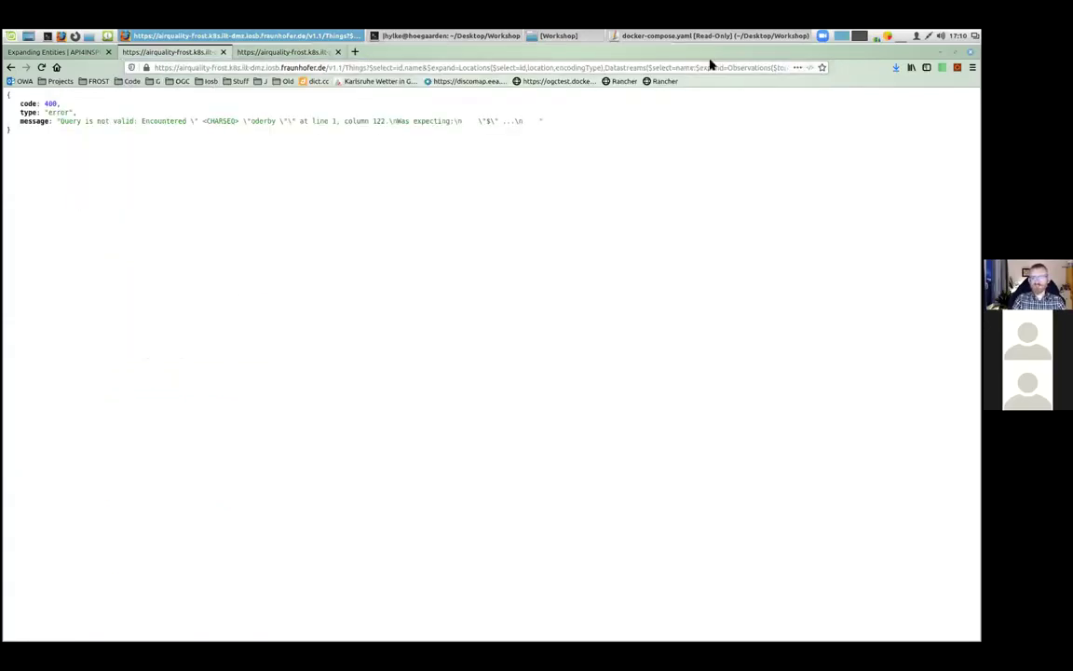
Correct the nested ordering option to $orderby=phenomenonTime desc, resend the request and look through the returned Observations.
{"action": "left_click", "coordinate": [708, 65]}
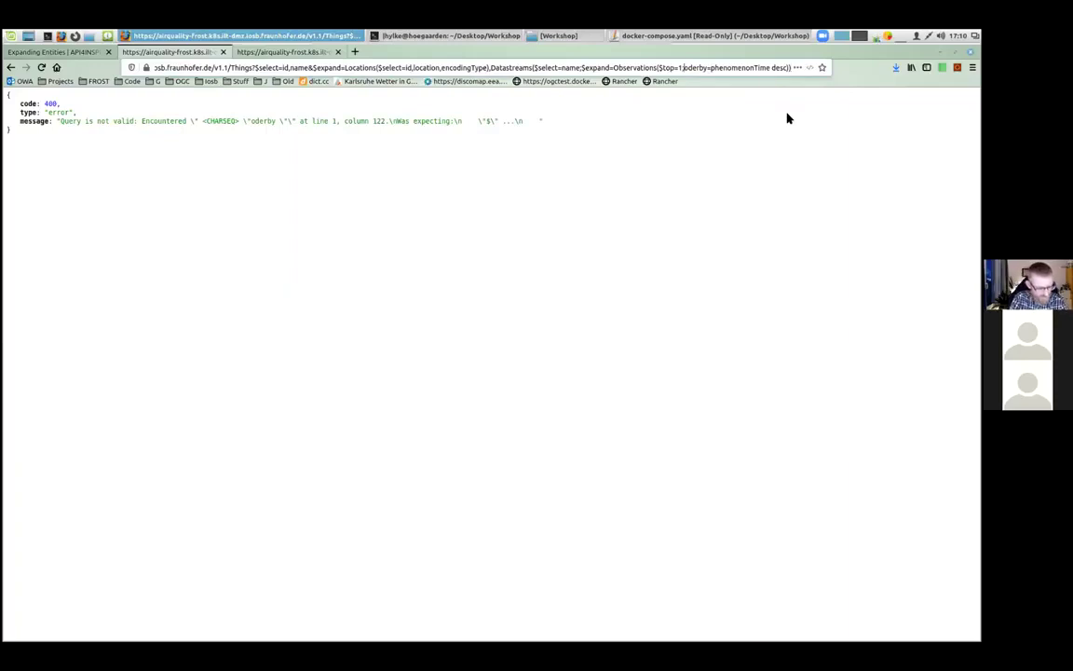
{"action": "type", "text": "$"}
{"action": "key", "text": "Return"}
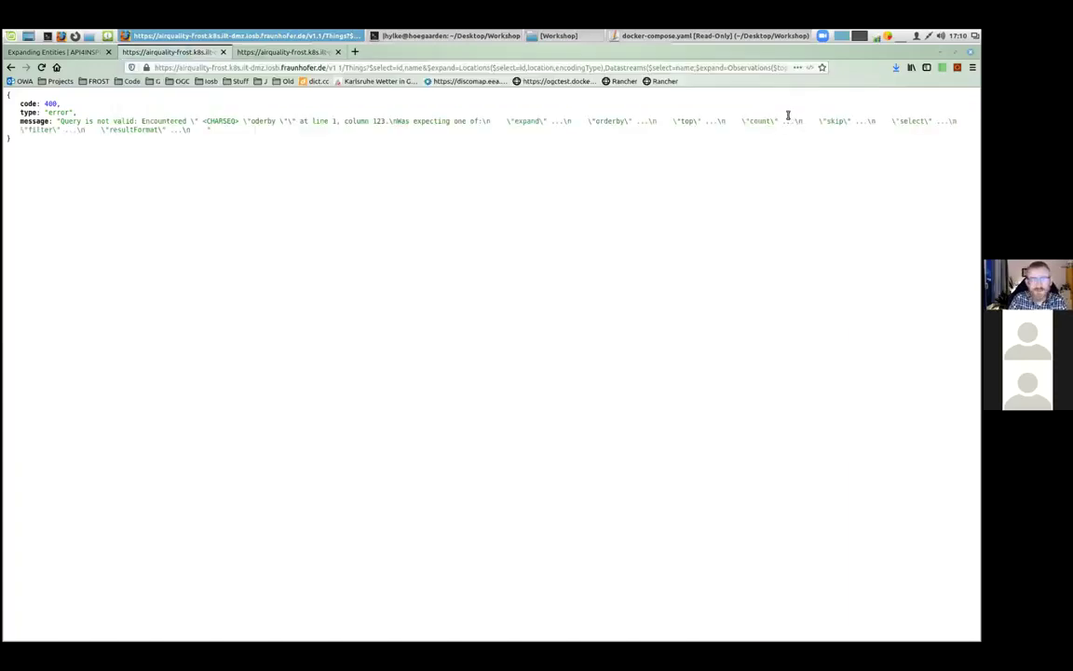
{"action": "left_click", "coordinate": [654, 66]}
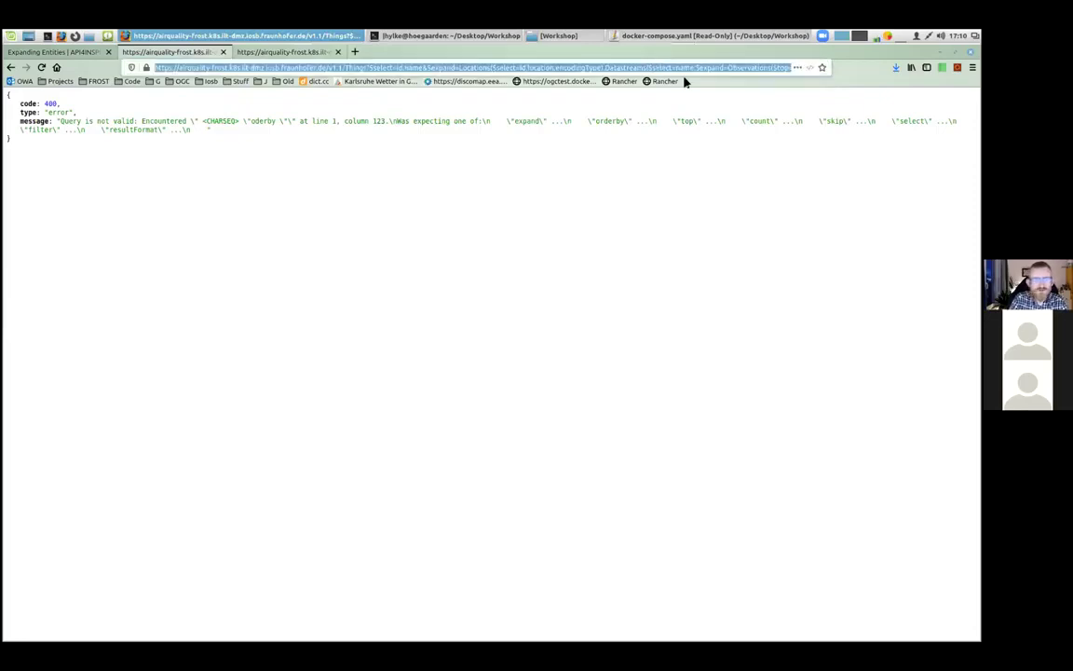
{"action": "key", "text": "End"}
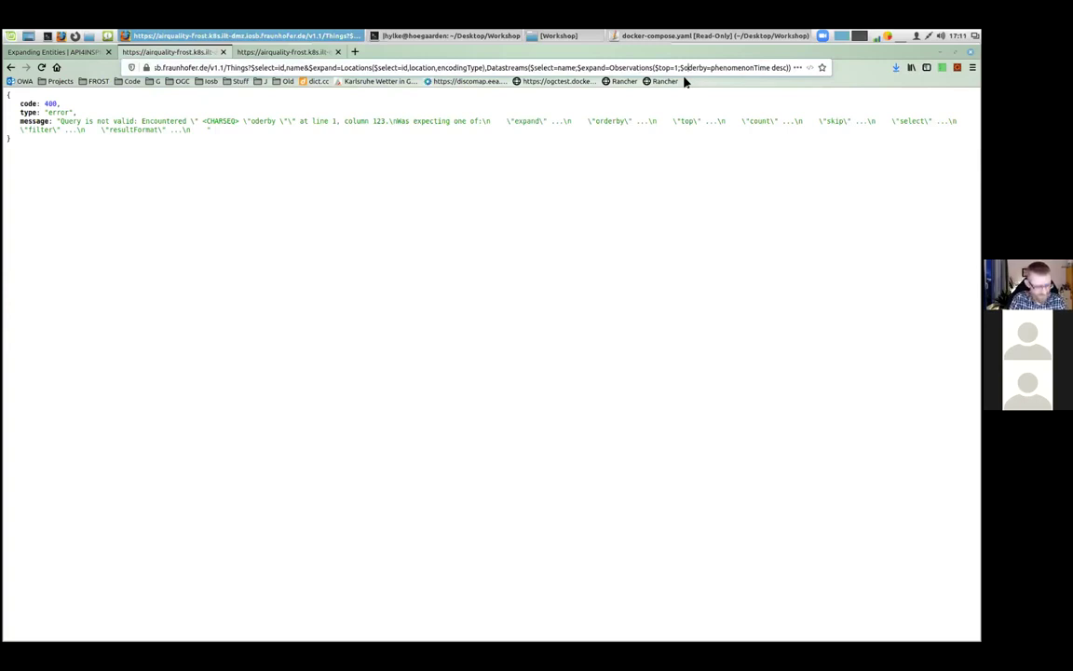
{"action": "type", "text": "r"}
{"action": "key", "text": "Return"}
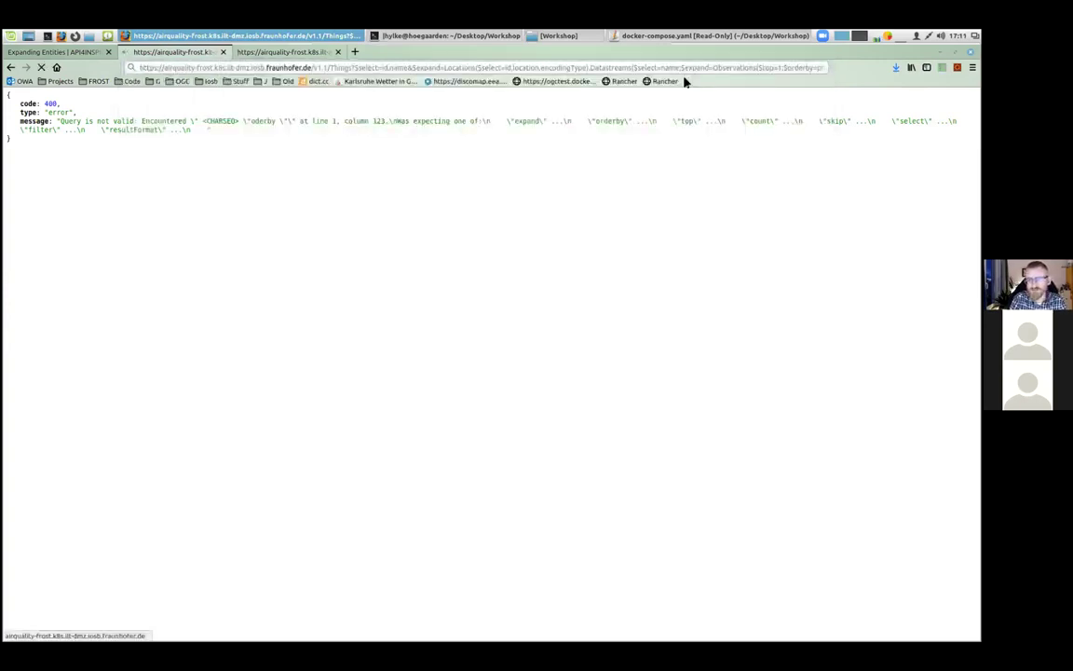
{"action": "left_click", "coordinate": [686, 68]}
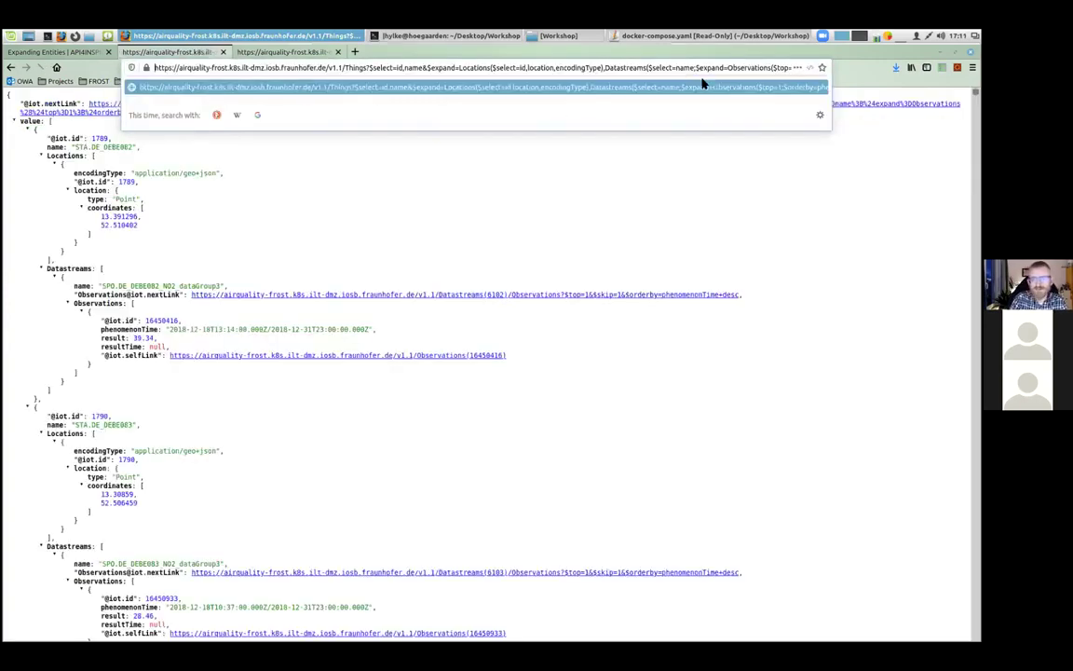
{"action": "left_click", "coordinate": [546, 186]}
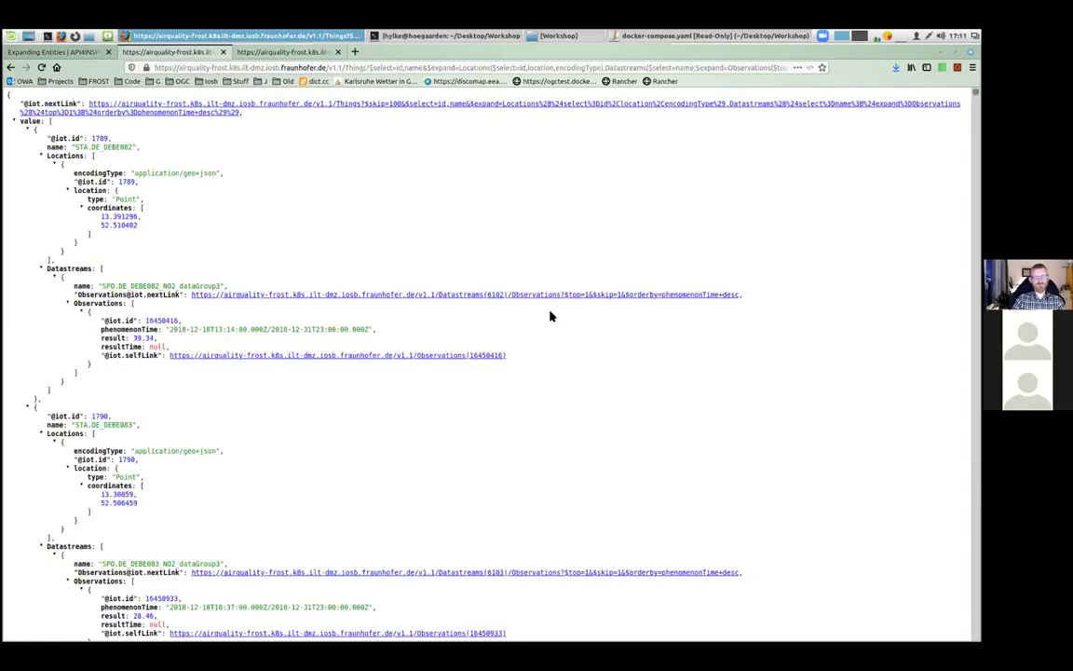
{"action": "scroll", "coordinate": [545, 321], "scroll_direction": "down", "scroll_amount": 10}
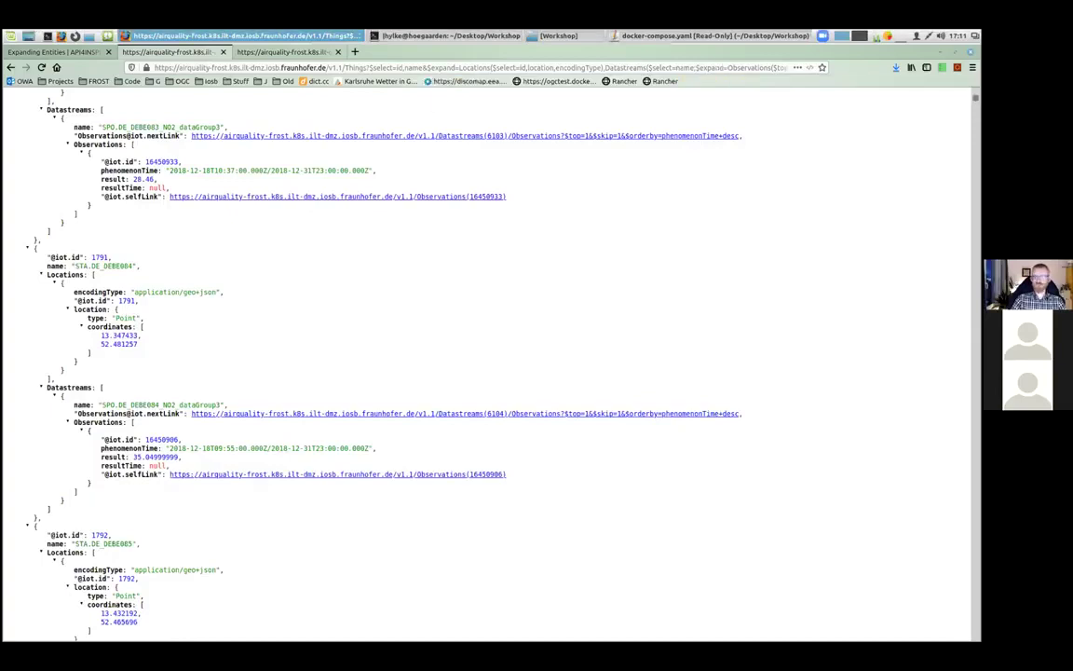
Look through the returned Things with their nested Observations and examine the end of the request URL.
{"action": "scroll", "coordinate": [491, 363], "scroll_direction": "down", "scroll_amount": 15}
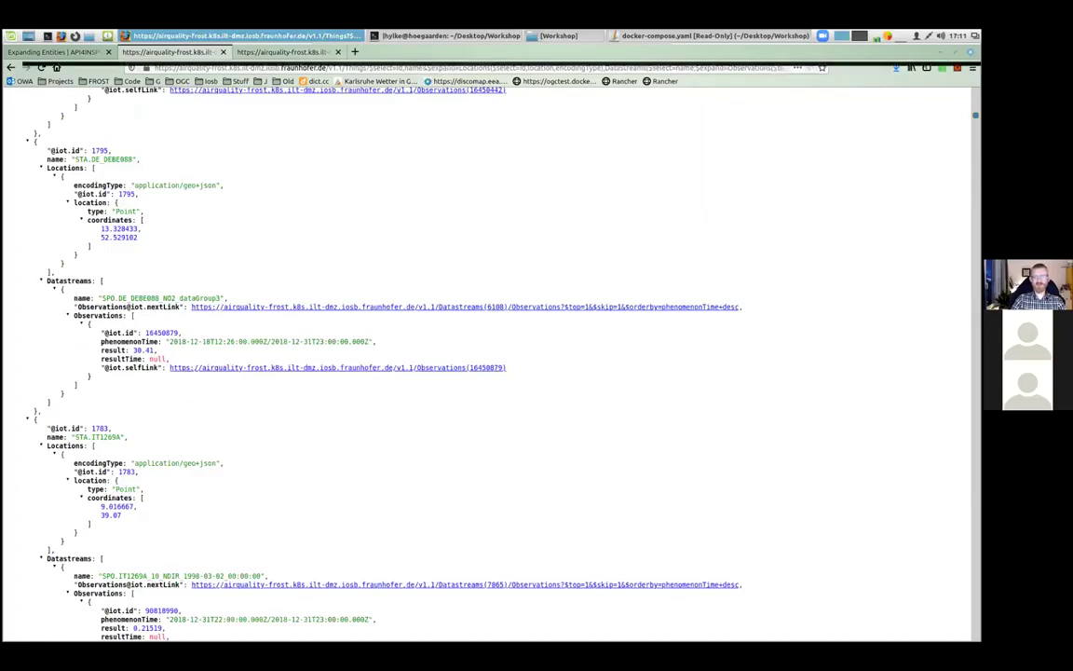
{"action": "left_click", "coordinate": [625, 65]}
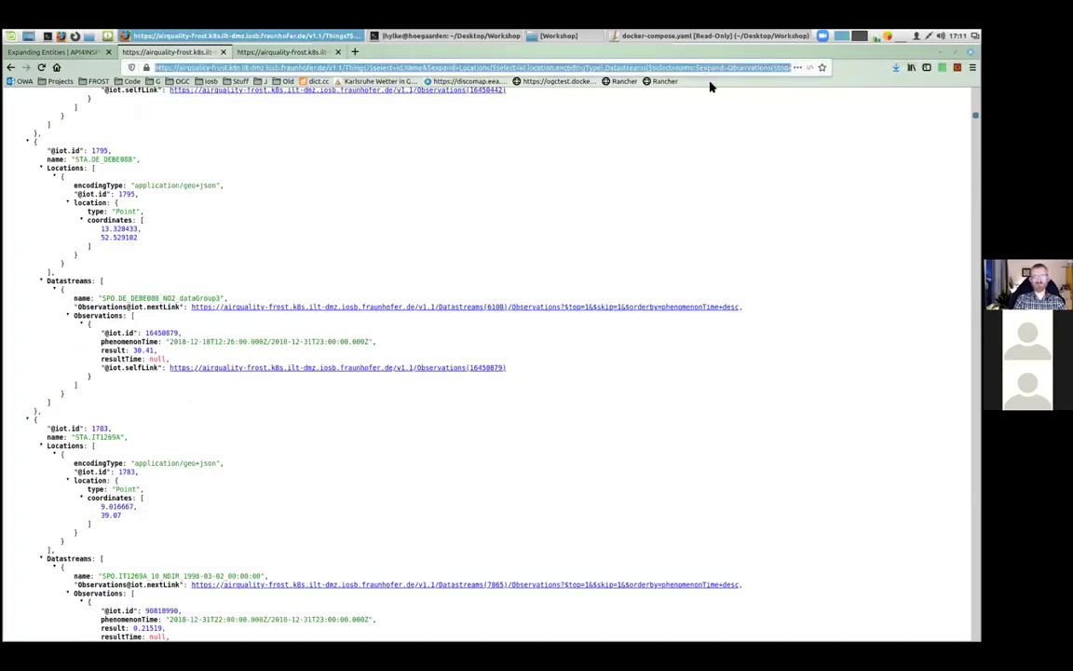
{"action": "key", "text": "End"}
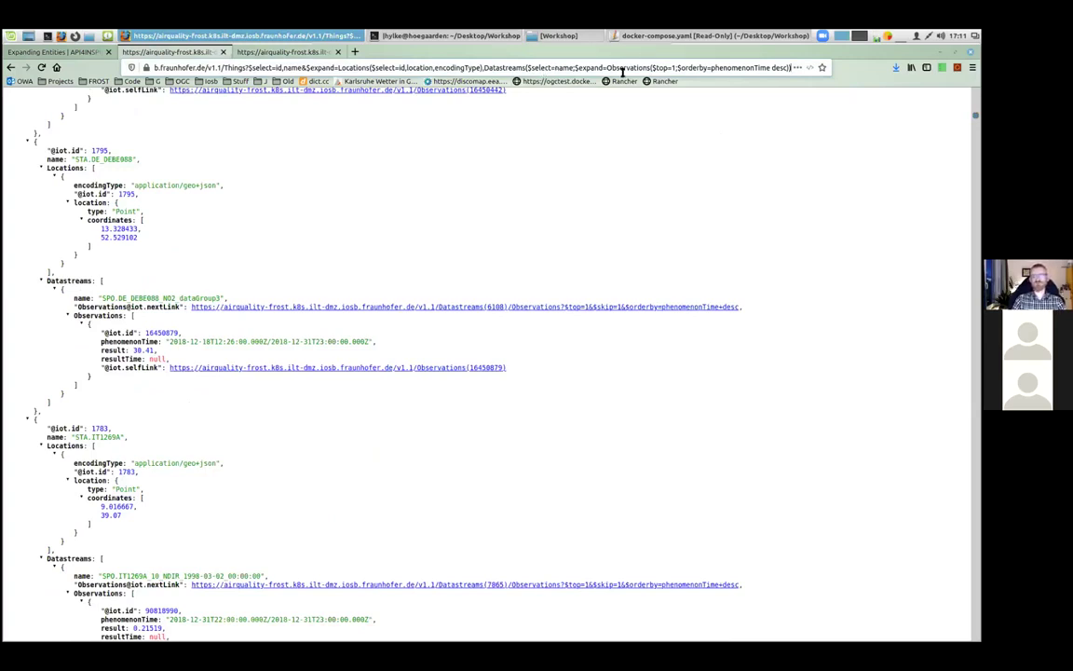
View the Tailoring Responses page of the API4INSPIRE documentation and return to the Expanding Entities page.
{"action": "left_click", "coordinate": [56, 53]}
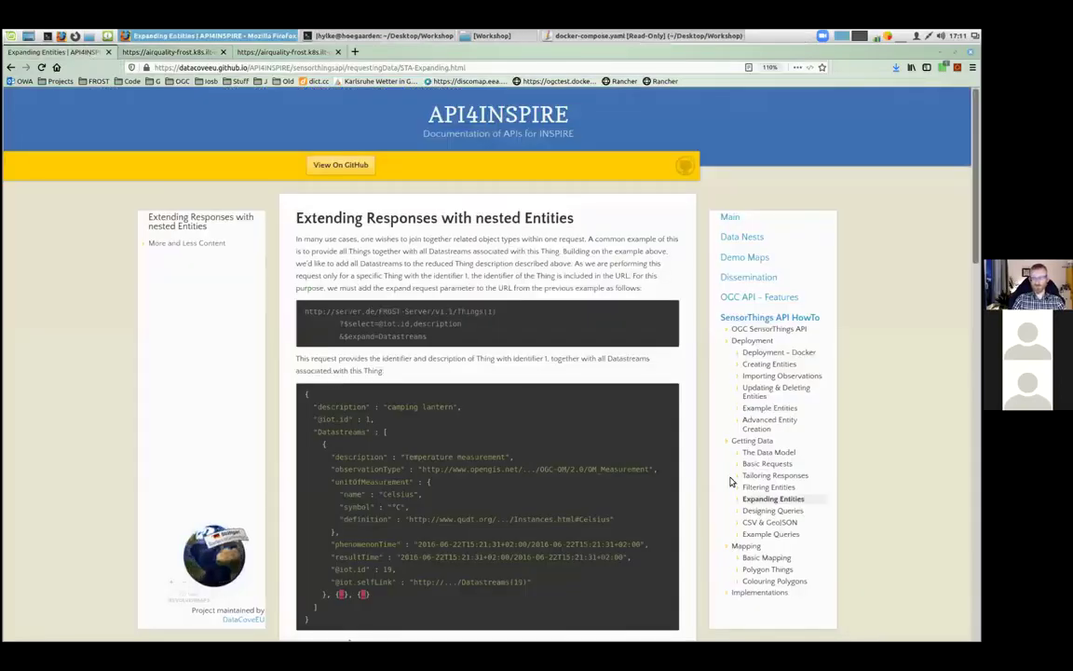
{"action": "left_click", "coordinate": [760, 476]}
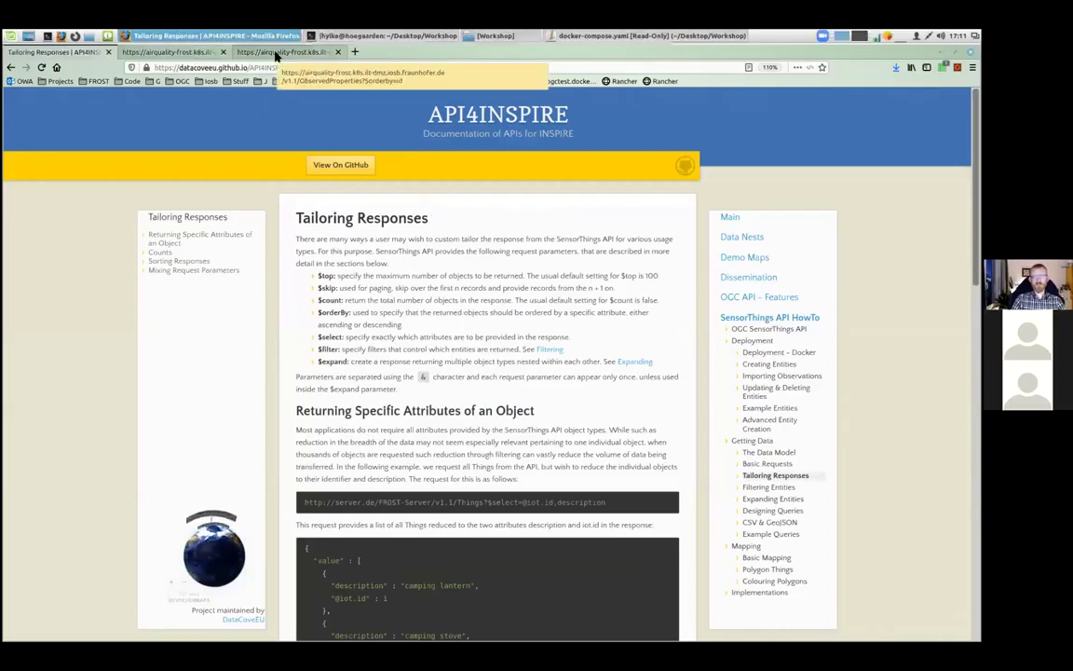
{"action": "left_click", "coordinate": [754, 501]}
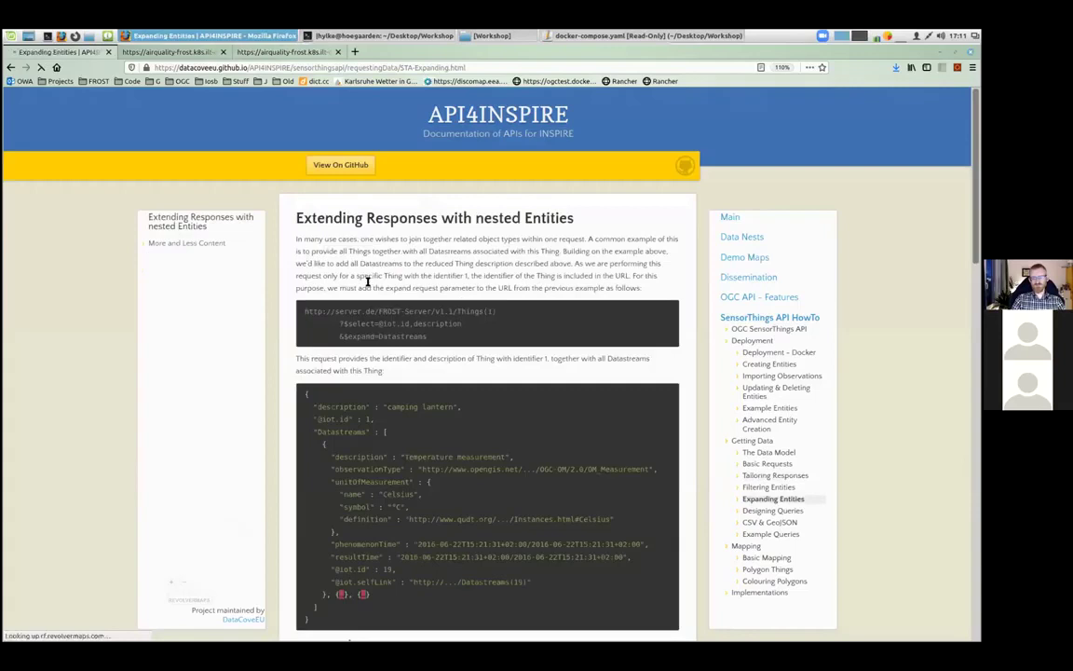
Check the ObservedProperties response ordered by id and close its browser tab, keeping the expanded Things request open.
{"action": "left_click", "coordinate": [285, 53]}
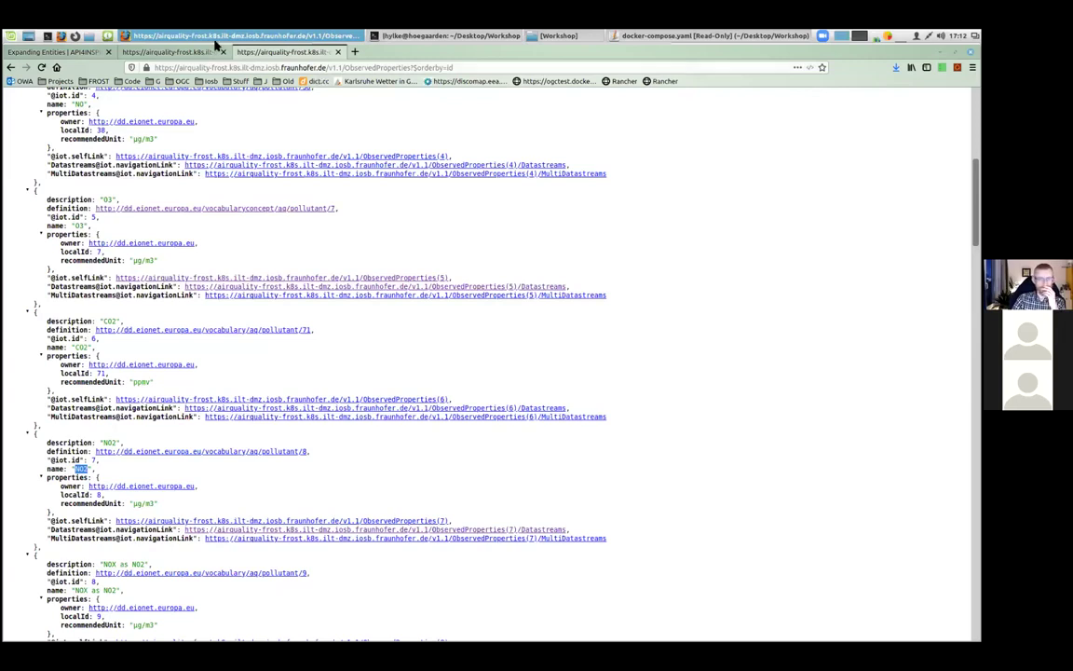
{"action": "left_click", "coordinate": [171, 52]}
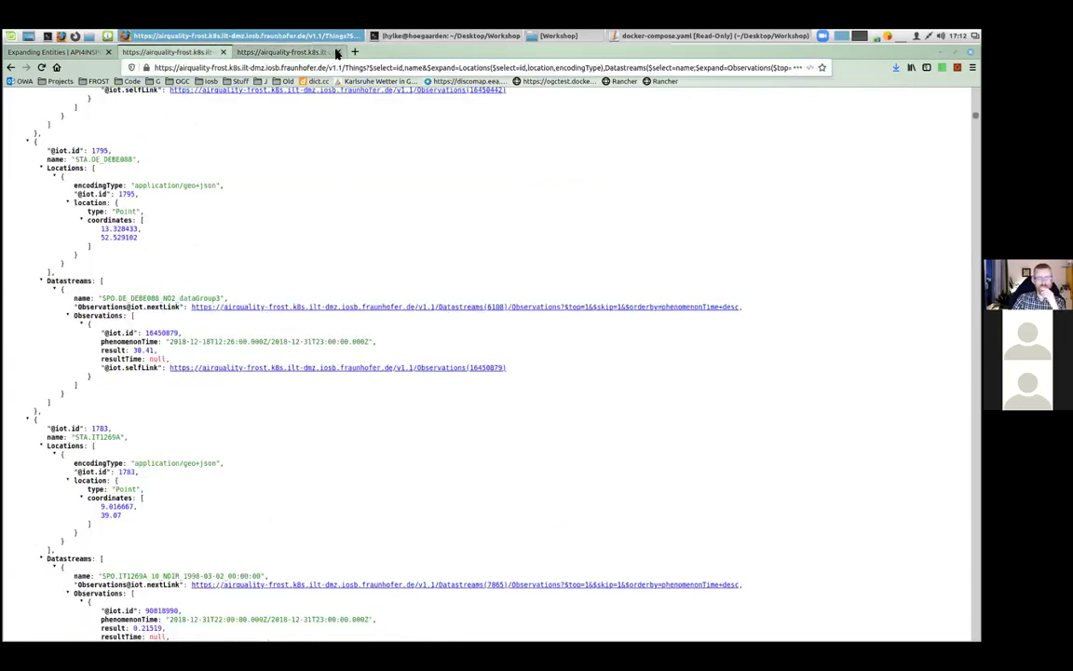
{"action": "key", "text": "ctrl+w"}
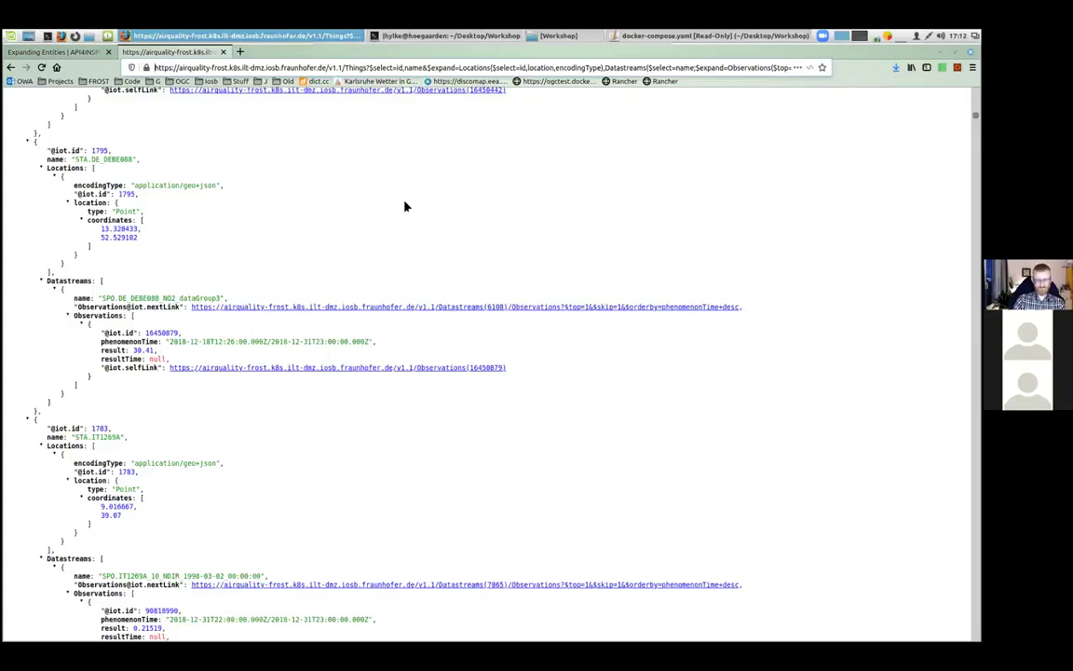
Open the Designing Queries documentation page and read the data model diagram and the sections on starting from /Observations and /Things.
{"action": "left_click", "coordinate": [61, 53]}
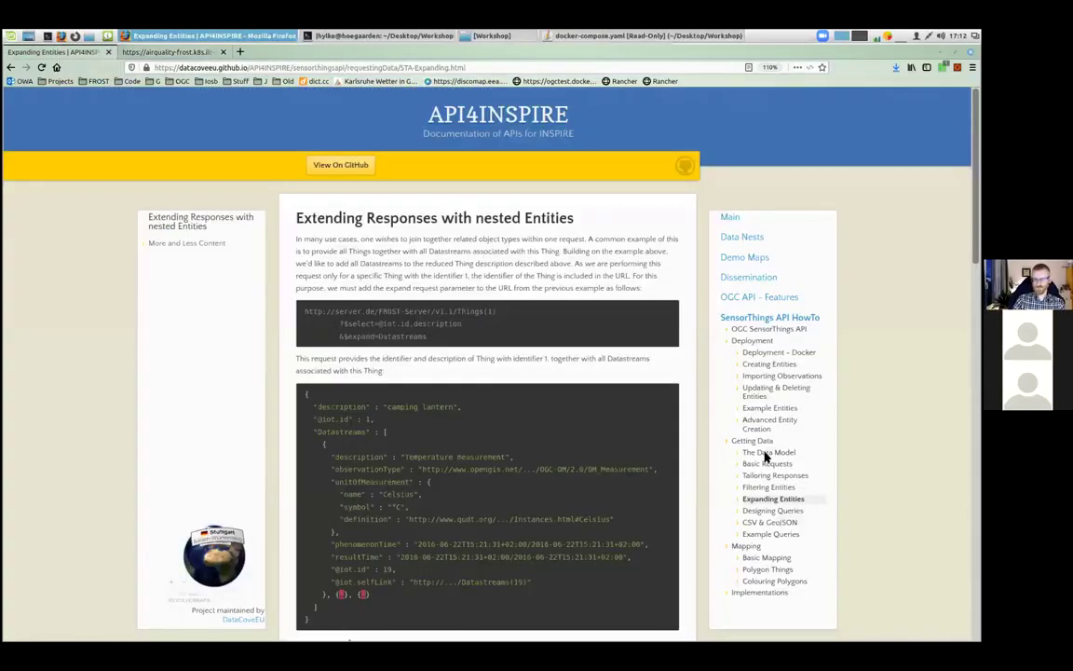
{"action": "left_click", "coordinate": [790, 510]}
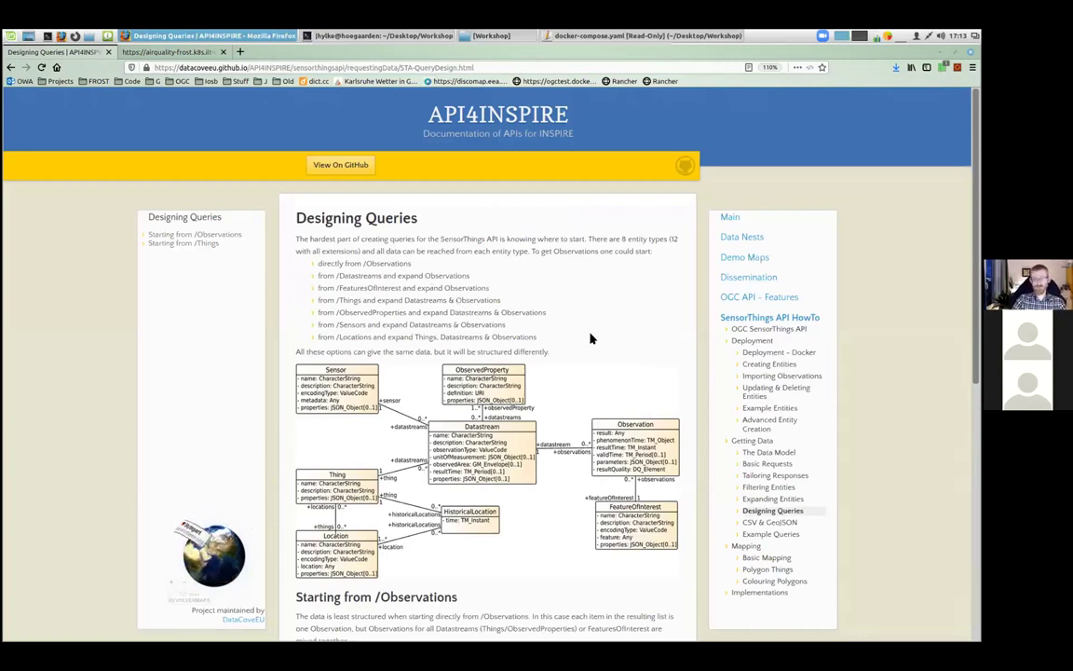
{"action": "scroll", "coordinate": [588, 335], "scroll_direction": "down", "scroll_amount": 2}
{"action": "scroll", "coordinate": [592, 325], "scroll_direction": "up", "scroll_amount": 1}
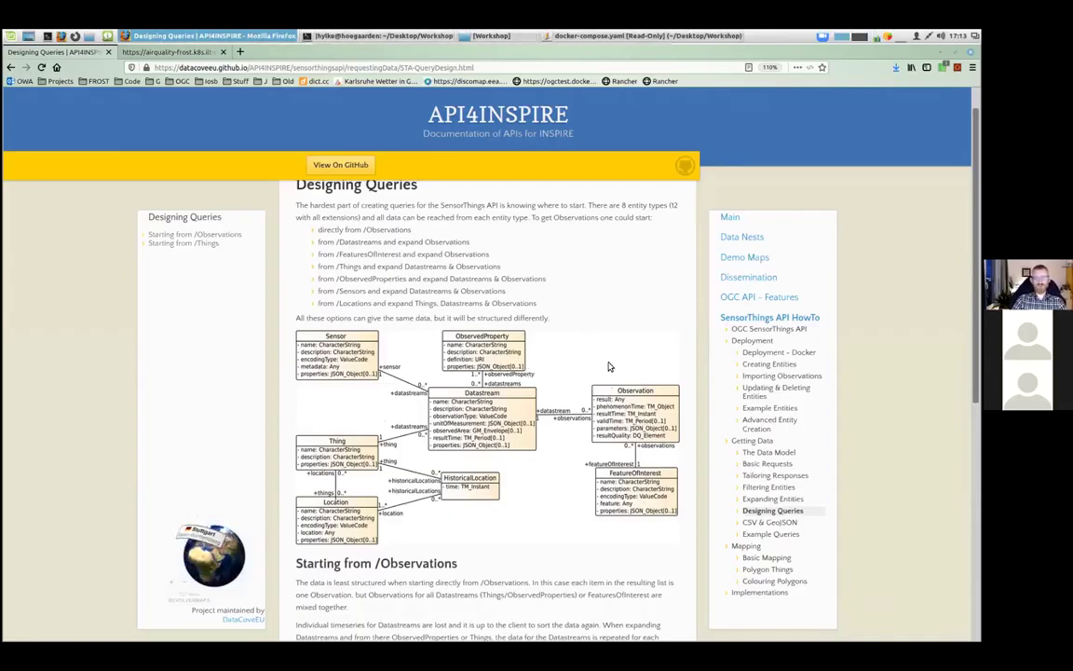
{"action": "scroll", "coordinate": [607, 399], "scroll_direction": "down", "scroll_amount": 2}
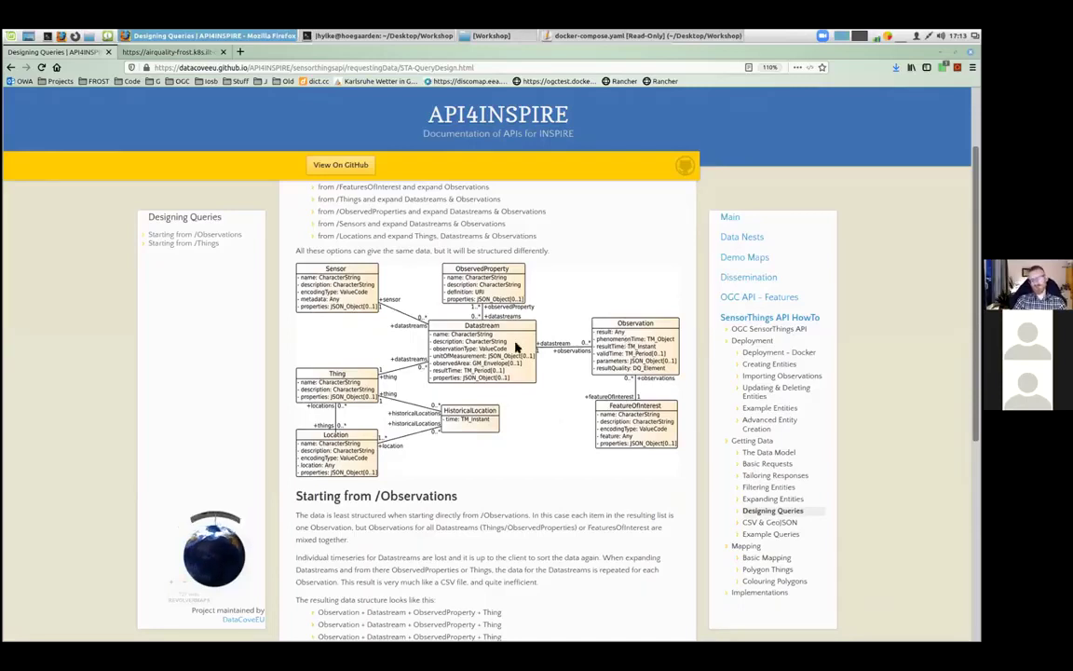
{"action": "scroll", "coordinate": [570, 296], "scroll_direction": "down", "scroll_amount": 1}
{"action": "scroll", "coordinate": [570, 296], "scroll_direction": "down", "scroll_amount": 2}
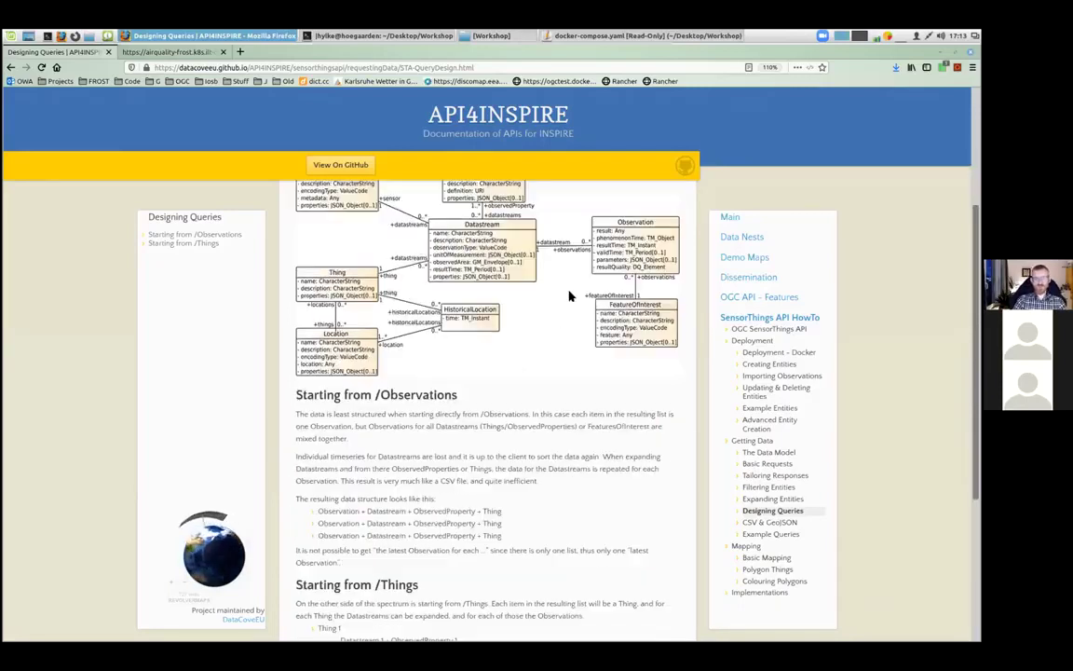
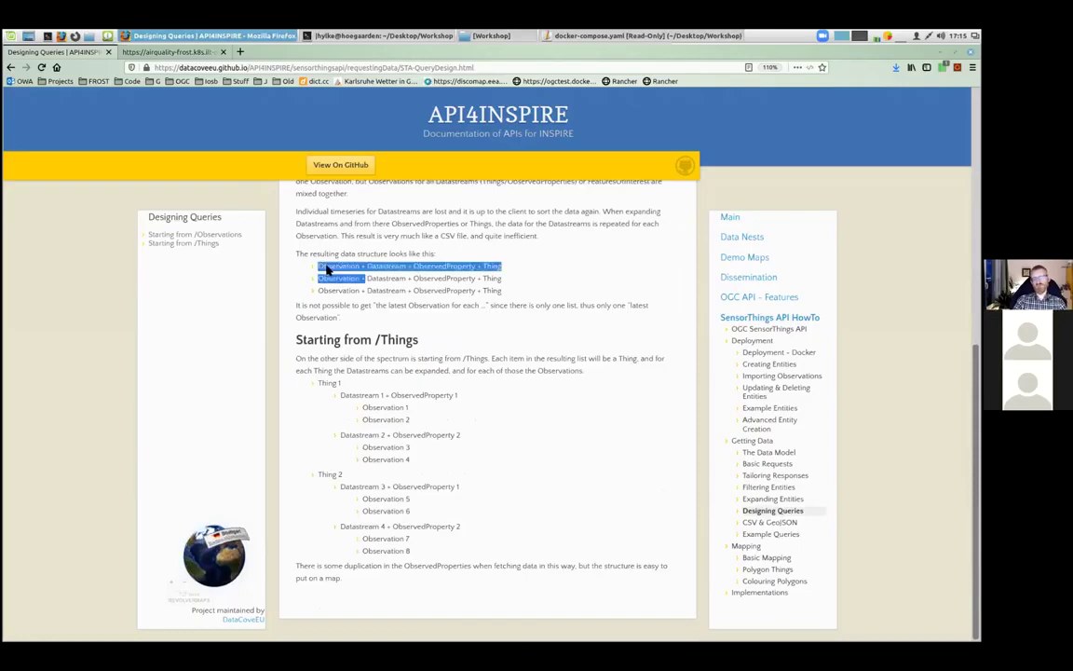
{"action": "left_click", "coordinate": [536, 290]}
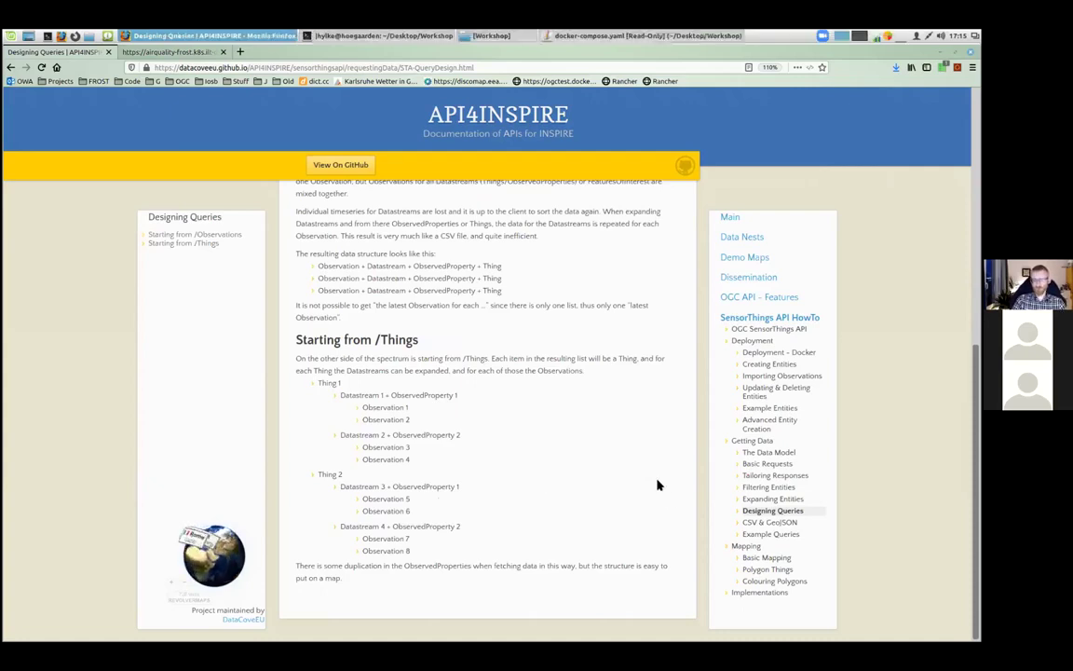
Open the CSV & GeoJSON documentation, and in the Things response follow STA.DE_DEBE084's Observation through its Datastream to that Datastream's Observations list.
{"action": "left_click", "coordinate": [760, 523]}
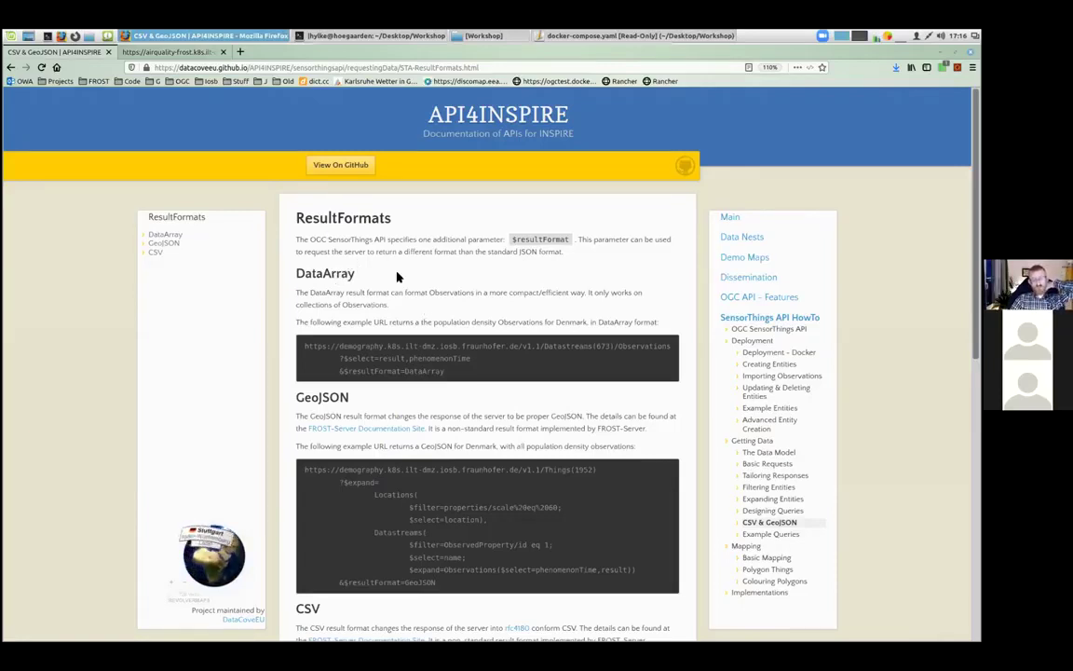
{"action": "left_click", "coordinate": [177, 51]}
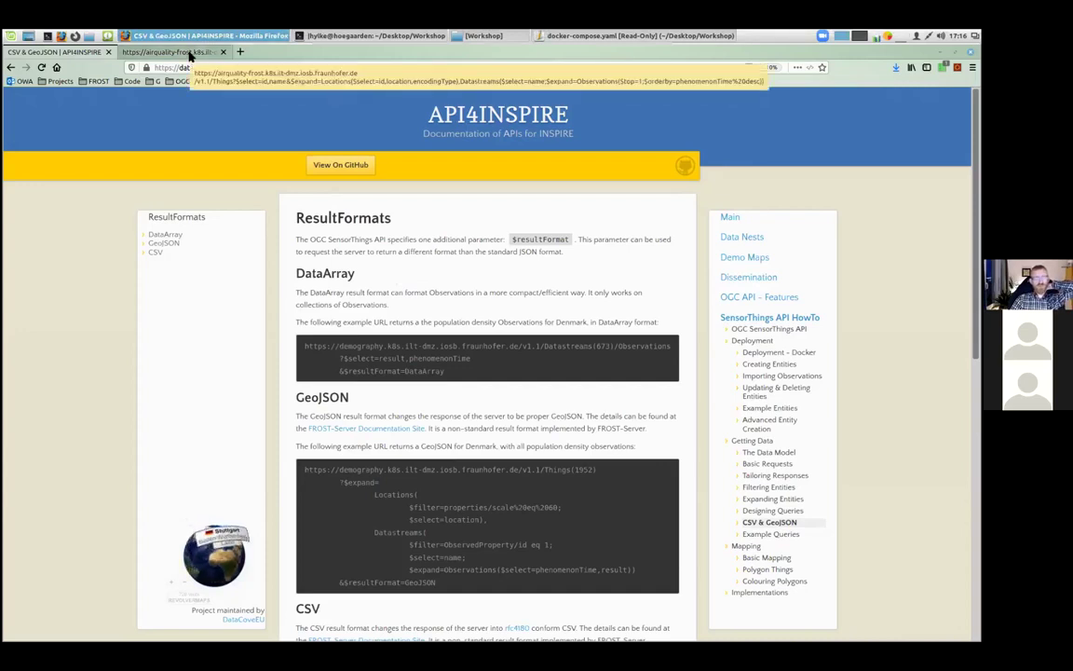
{"action": "scroll", "coordinate": [335, 215], "scroll_direction": "up", "scroll_amount": 6}
{"action": "scroll", "coordinate": [428, 324], "scroll_direction": "up", "scroll_amount": 7}
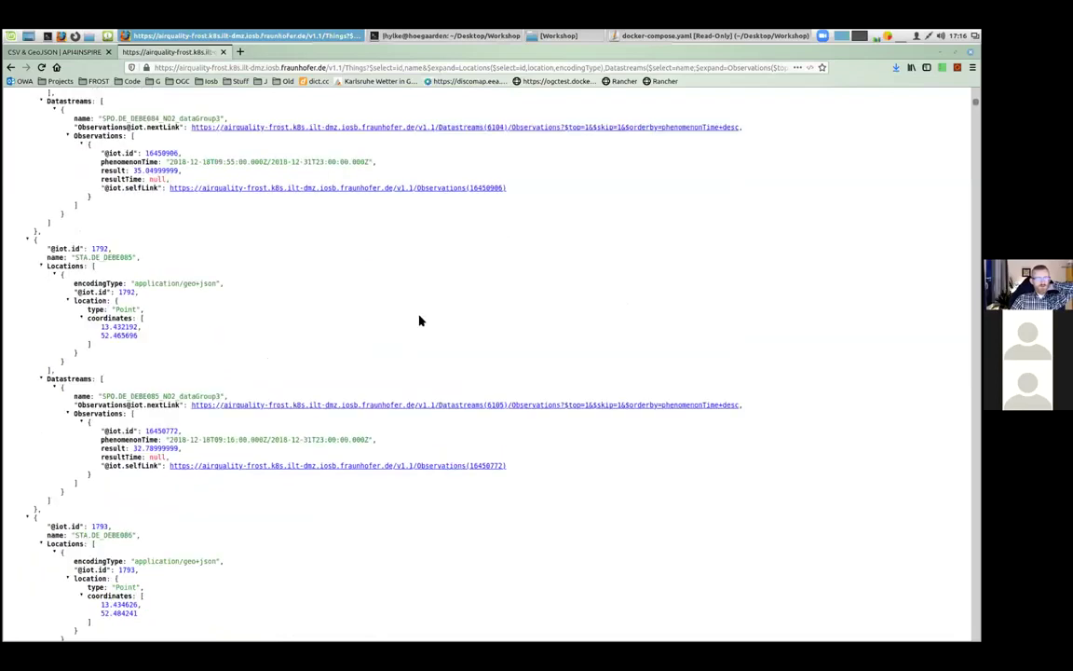
{"action": "scroll", "coordinate": [218, 253], "scroll_direction": "up", "scroll_amount": 2}
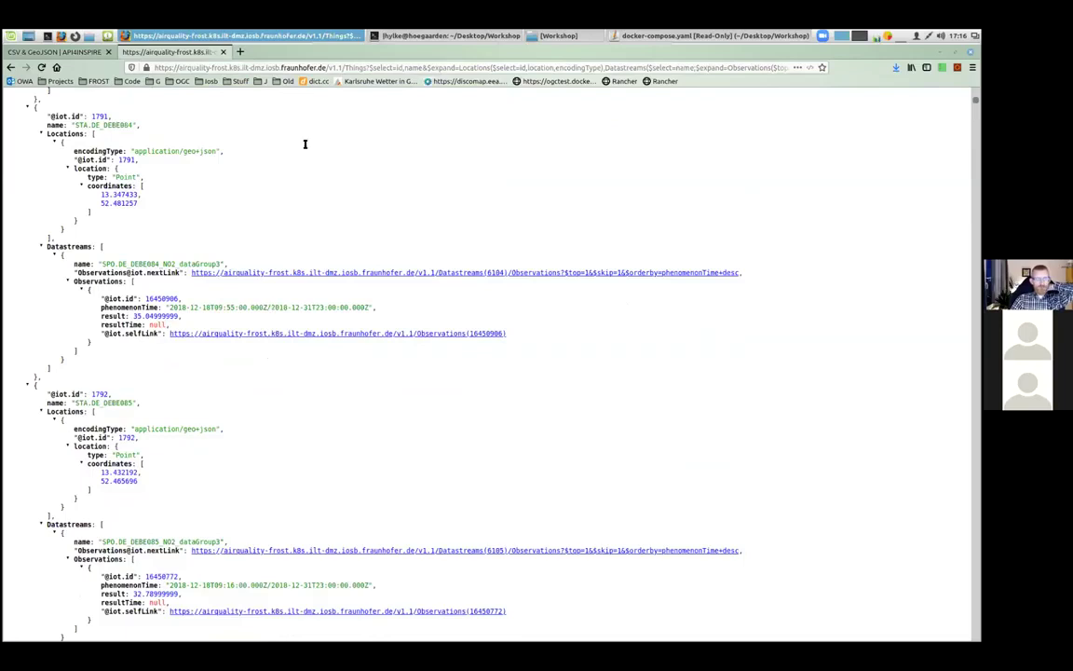
{"action": "left_click", "coordinate": [311, 333]}
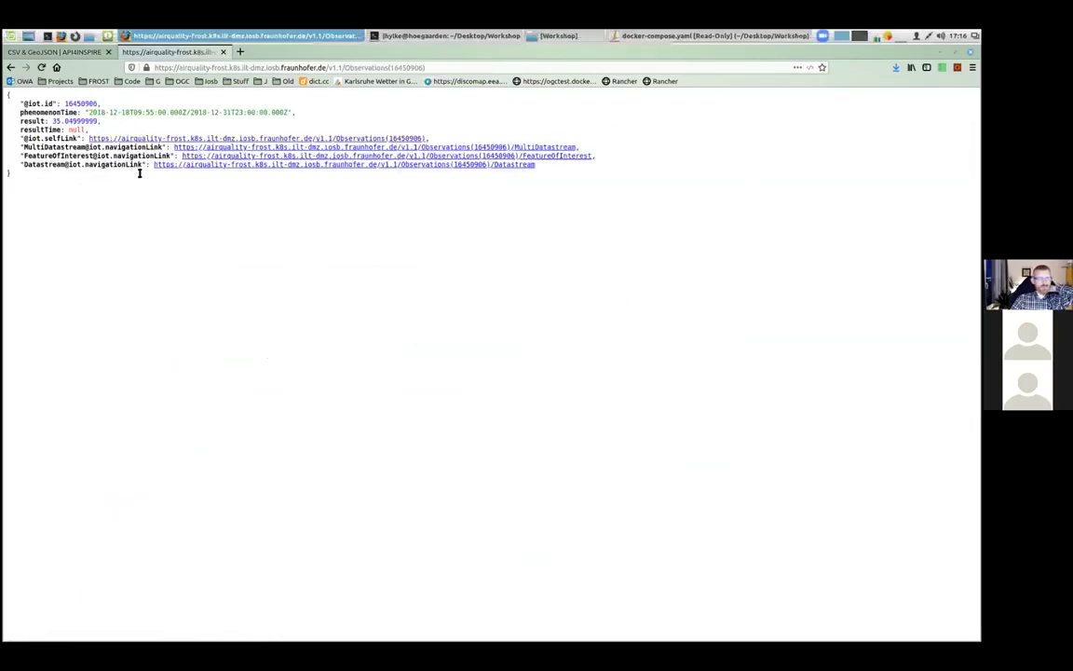
{"action": "left_click", "coordinate": [212, 165]}
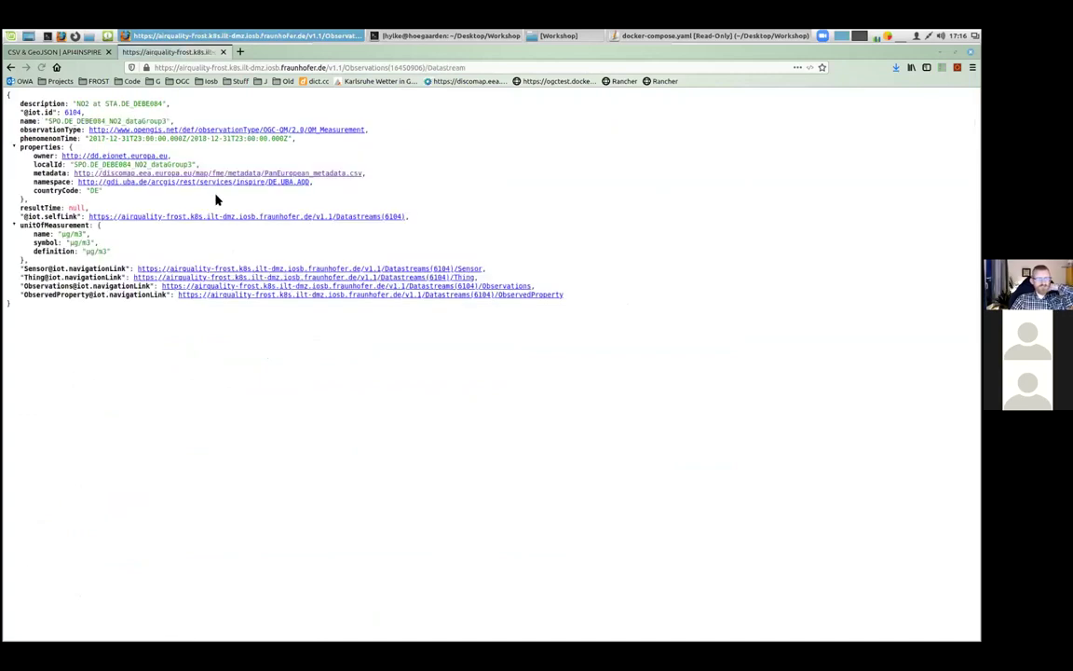
{"action": "left_click", "coordinate": [177, 286]}
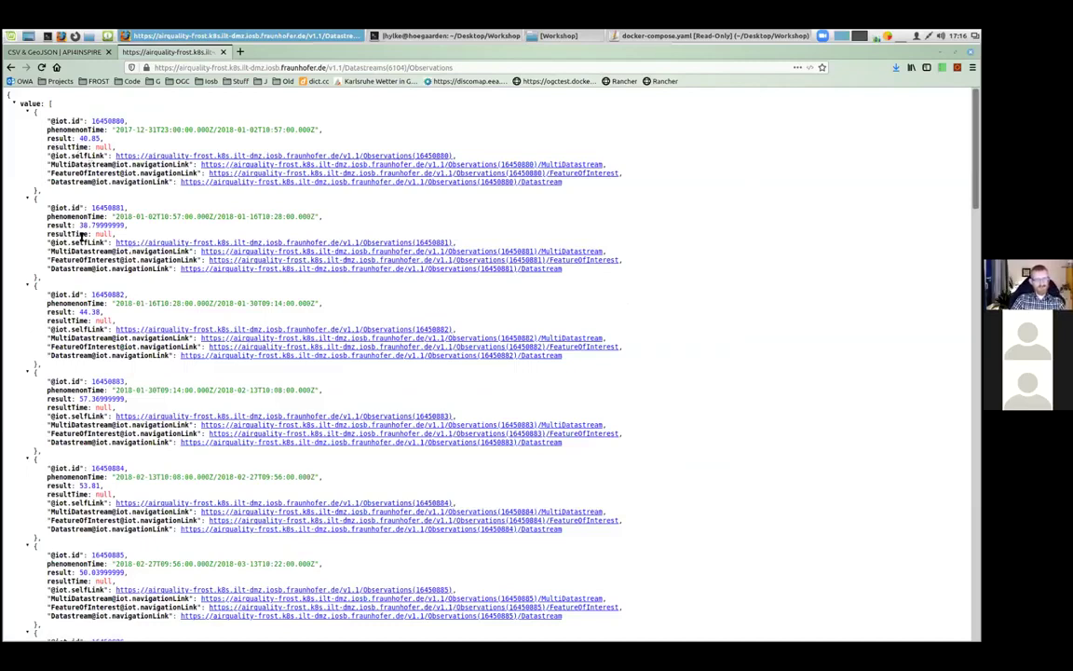
Request the Observations of Datastream 6104 with ?$resultFormat=DataArray and look through the returned components and data arrays.
{"action": "left_click", "coordinate": [421, 67]}
{"action": "left_click", "coordinate": [479, 67]}
{"action": "type", "text": "?"}
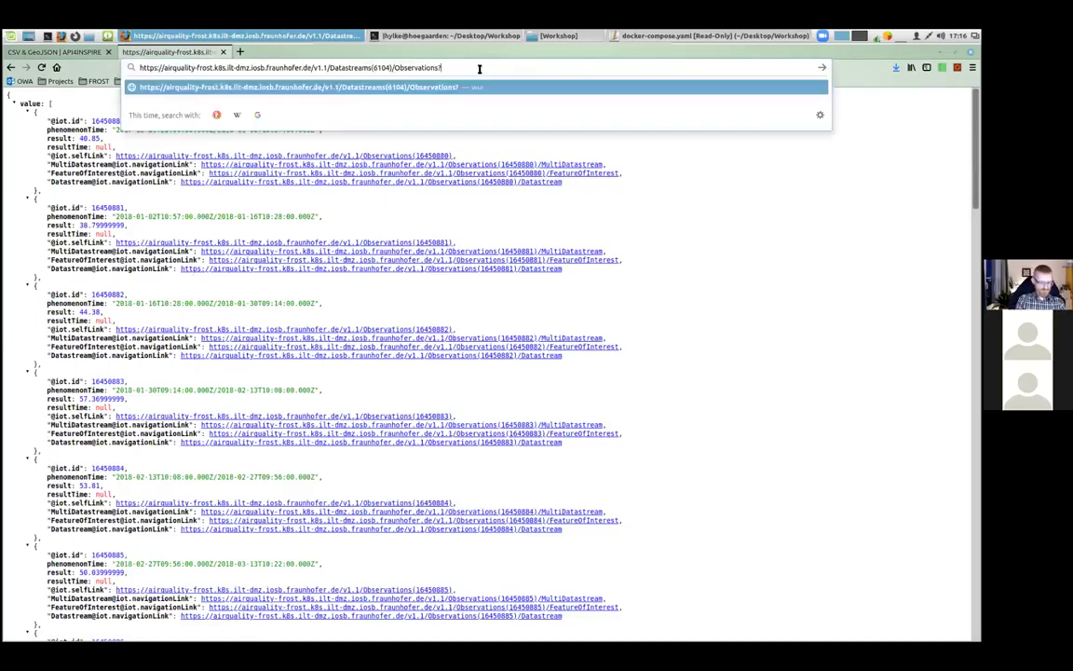
{"action": "type", "text": "$resultFormat=DataArray"}
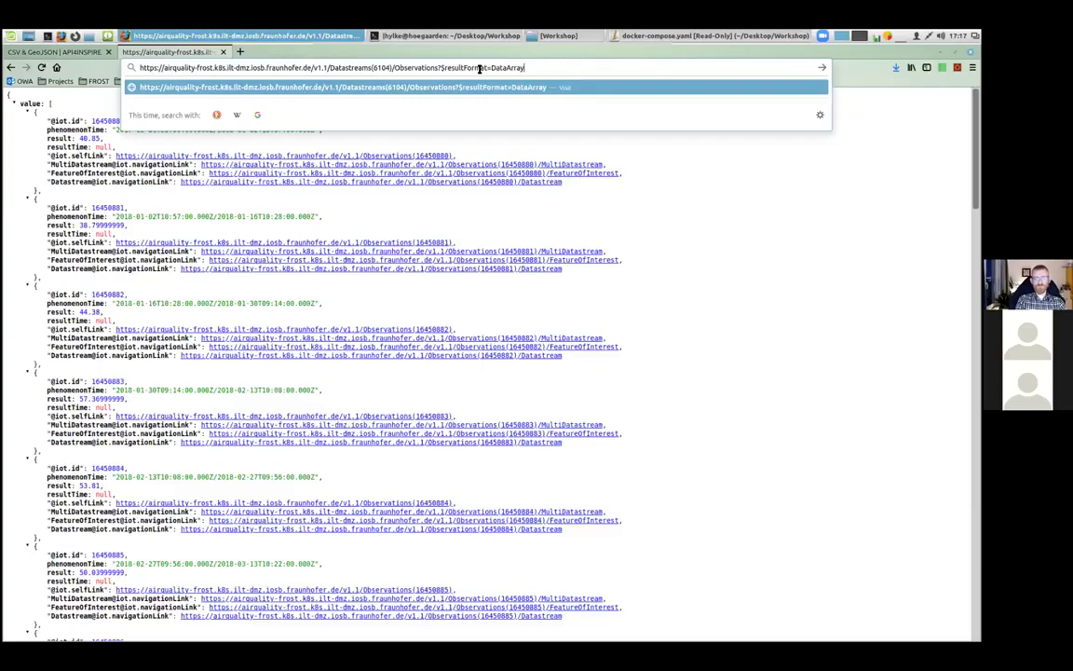
{"action": "key", "text": "Return"}
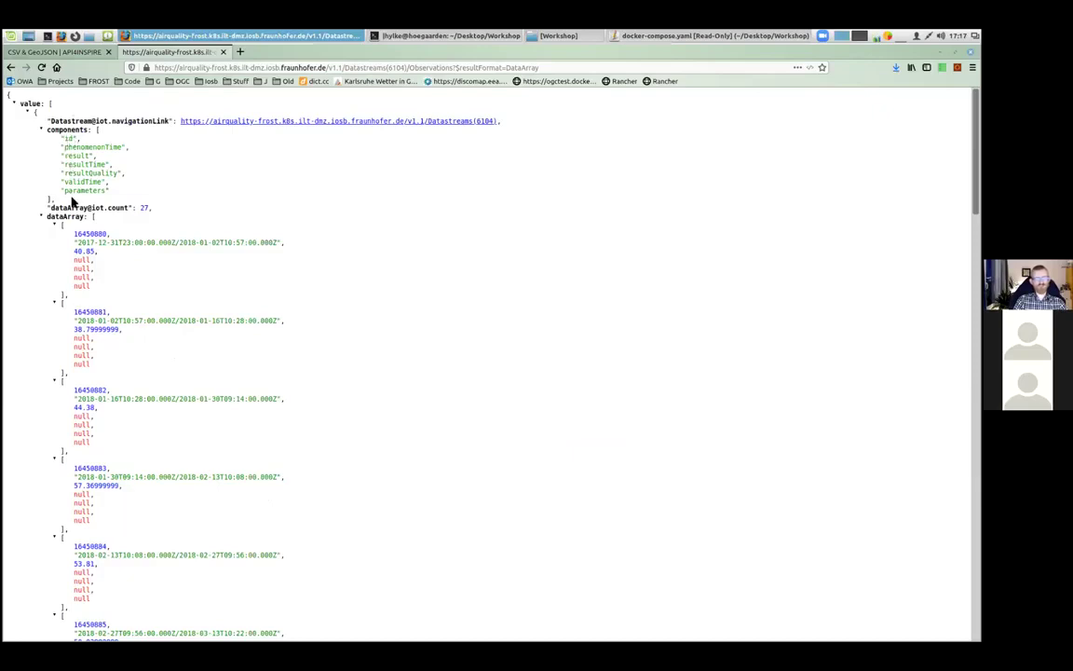
{"action": "scroll", "coordinate": [92, 235], "scroll_direction": "down", "scroll_amount": 3}
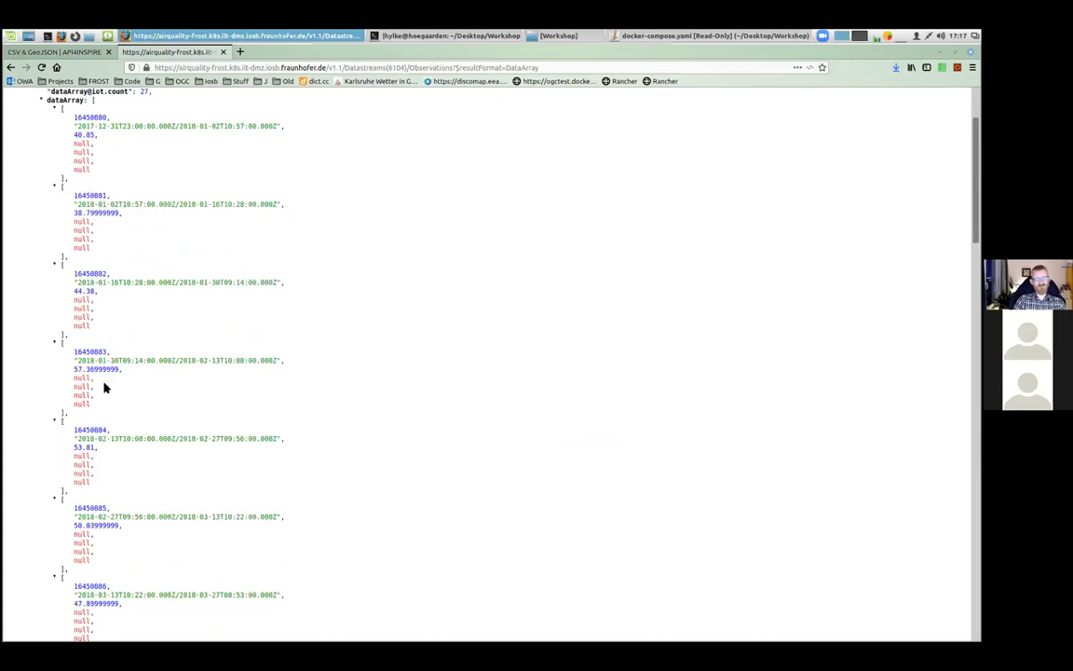
{"action": "scroll", "coordinate": [366, 186], "scroll_direction": "up", "scroll_amount": 3}
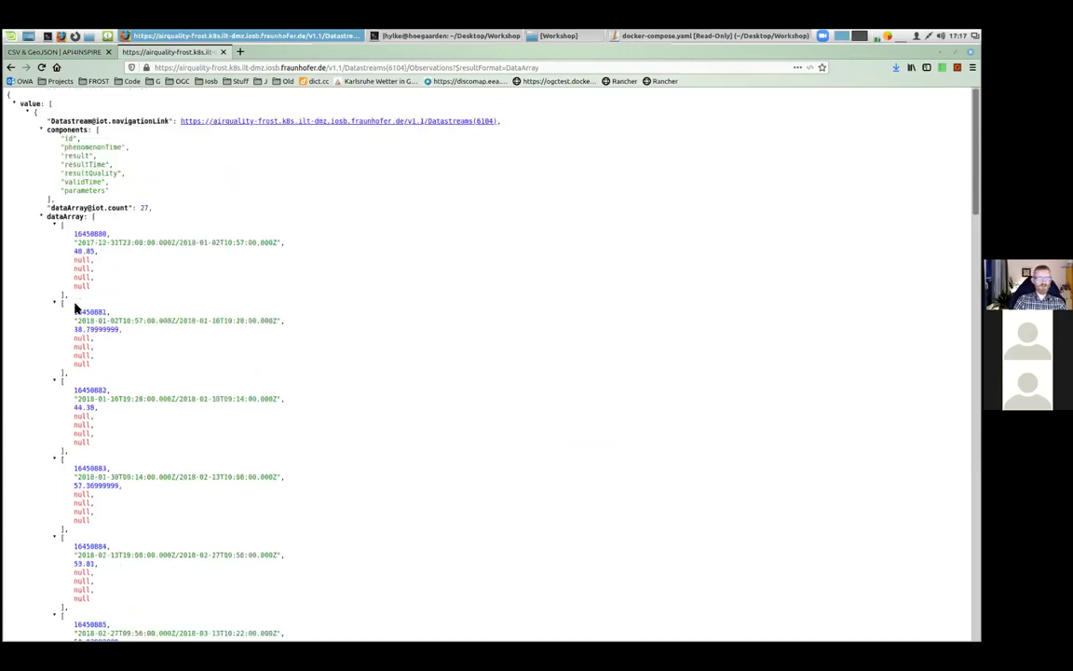
Limit the DataArray response with &$select=phenomenonTime,result, look through it and return to the ResultFormats documentation.
{"action": "left_click", "coordinate": [556, 68]}
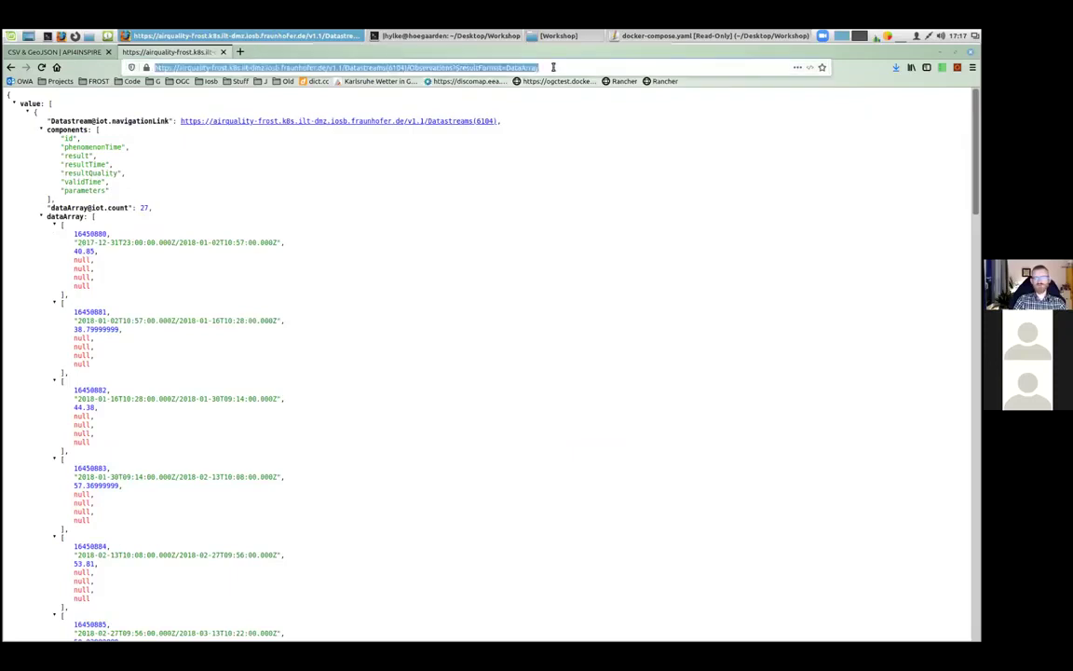
{"action": "type", "text": "&$select"}
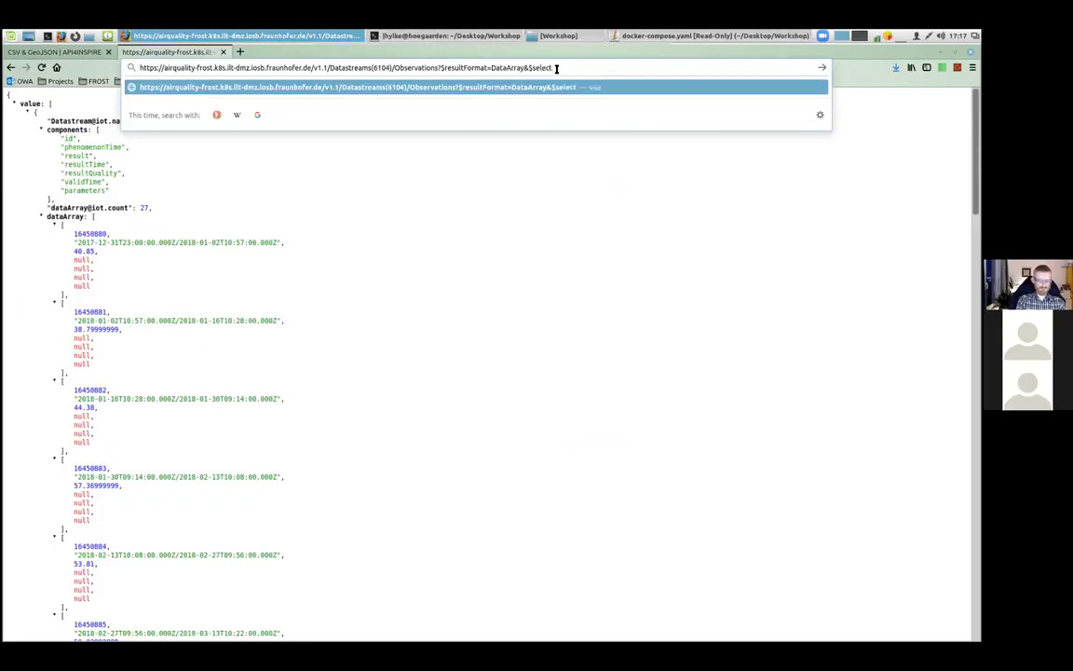
{"action": "type", "text": "=phenomenonTime,res"}
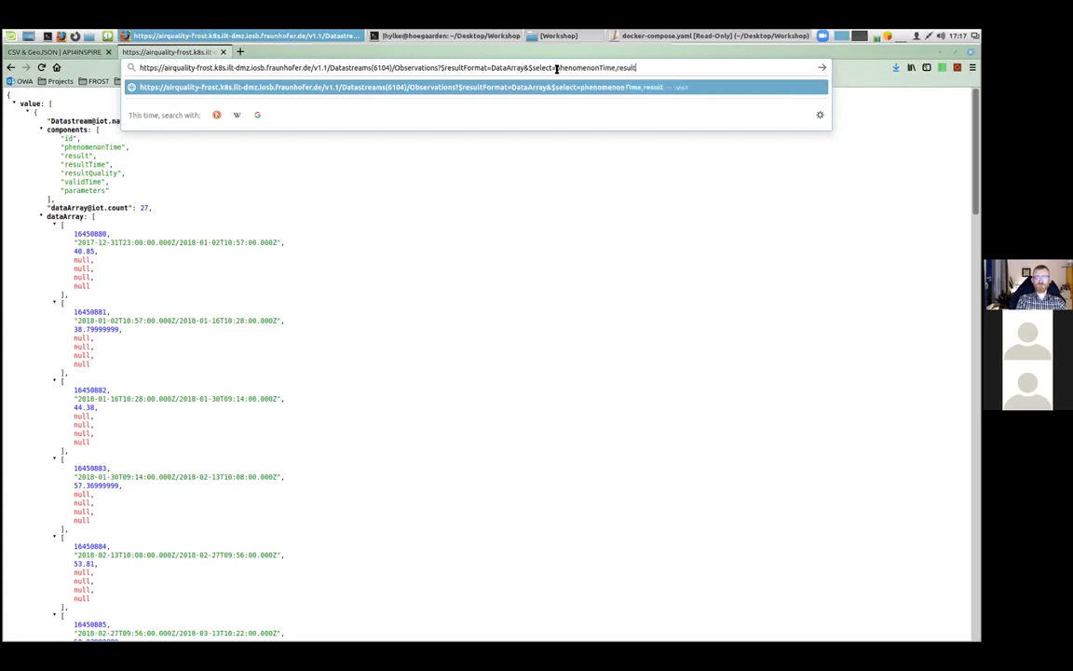
{"action": "type", "text": "ult"}
{"action": "key", "text": "Return"}
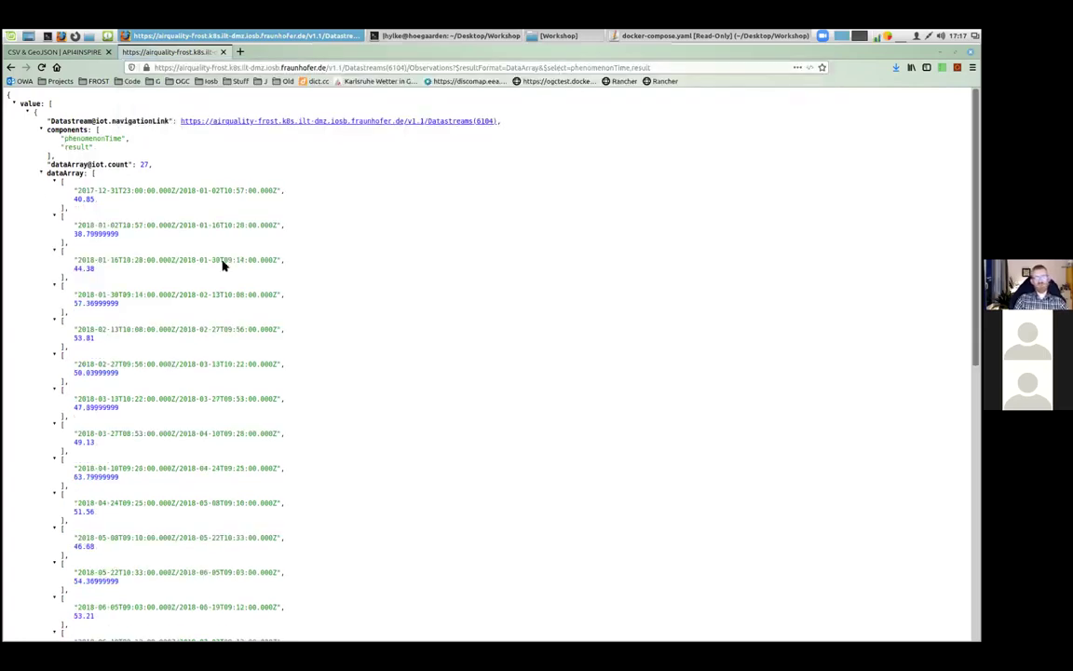
{"action": "scroll", "coordinate": [362, 306], "scroll_direction": "down", "scroll_amount": 4}
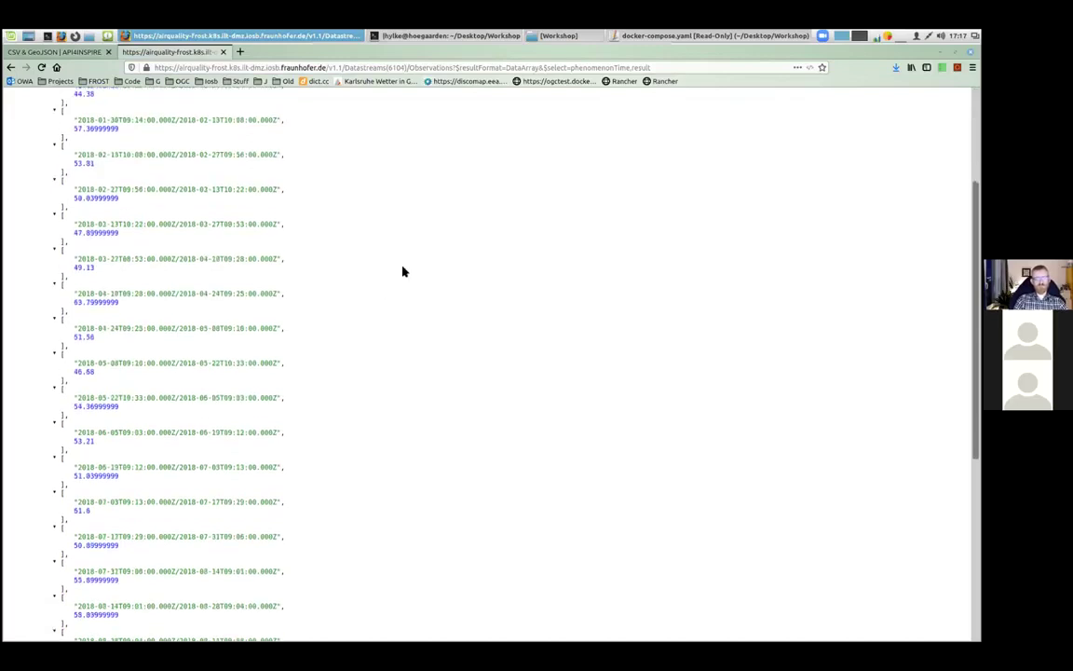
{"action": "scroll", "coordinate": [402, 271], "scroll_direction": "up", "scroll_amount": 4}
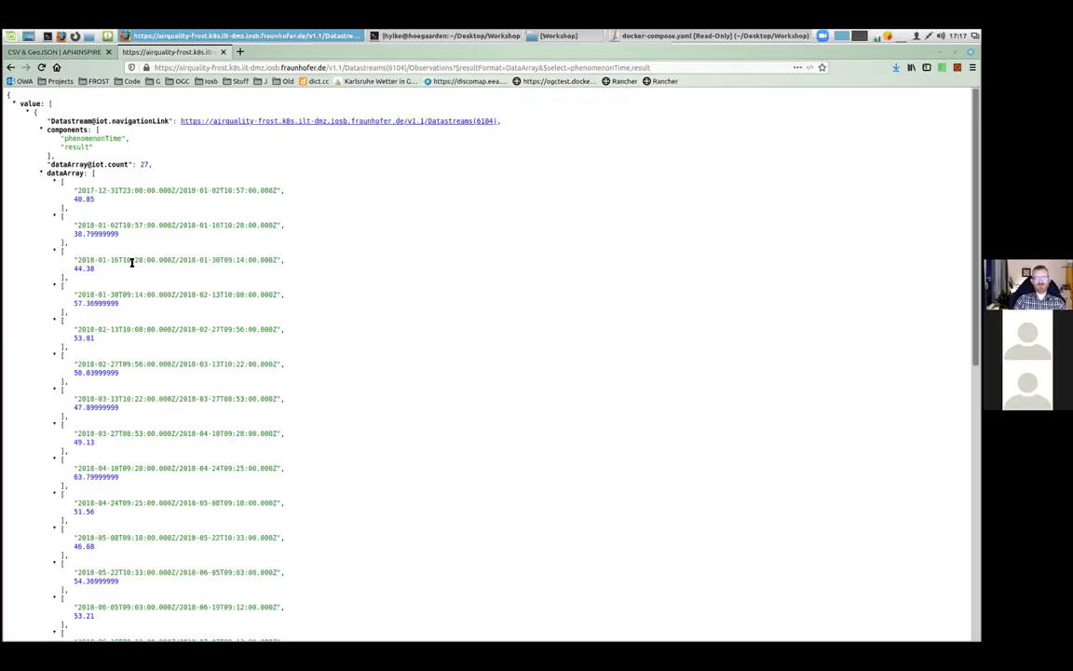
{"action": "left_click", "coordinate": [56, 52]}
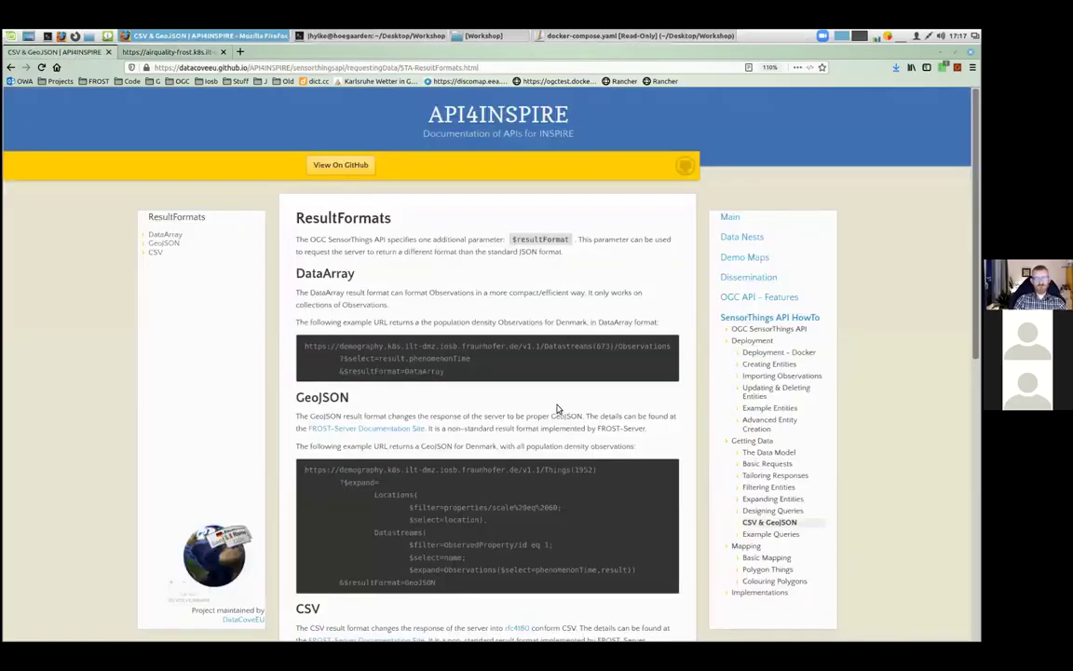
Read the GeoJSON section of the ResultFormats documentation, and request the /Things collection on the air quality server.
{"action": "scroll", "coordinate": [329, 270], "scroll_direction": "down", "scroll_amount": 3}
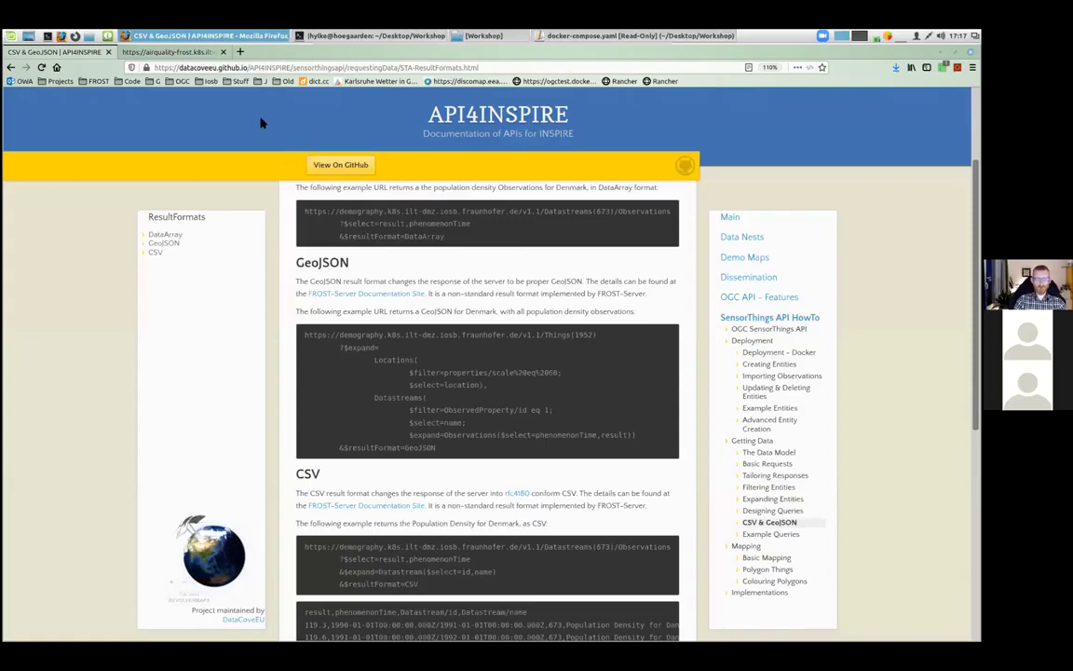
{"action": "left_click", "coordinate": [194, 52]}
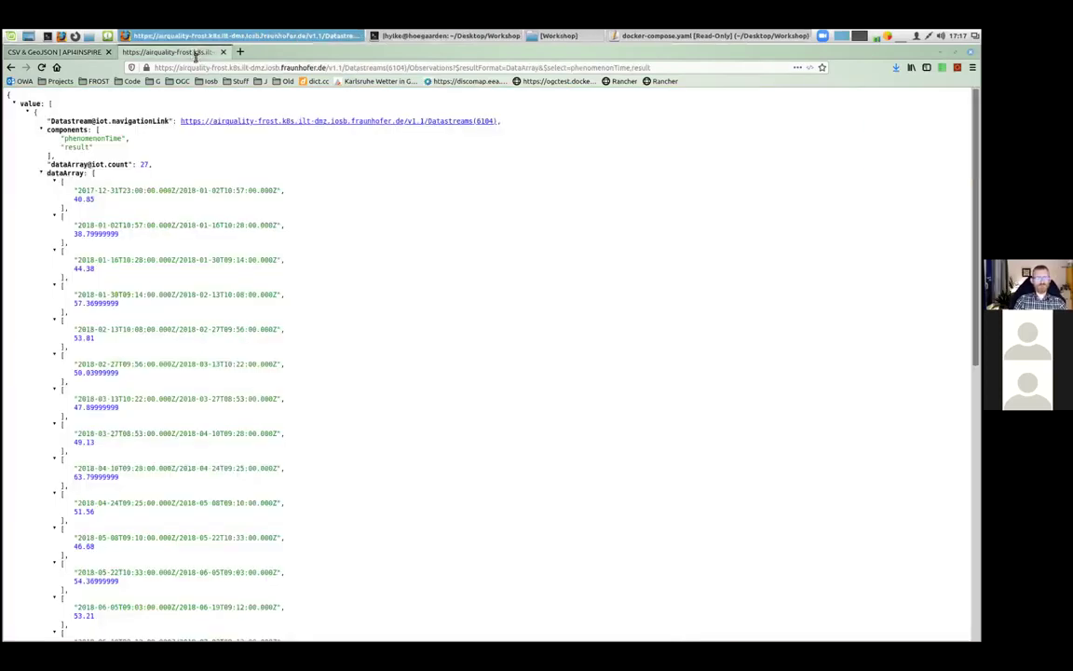
{"action": "left_click_drag", "start_coordinate": [343, 67], "coordinate": [695, 67]}
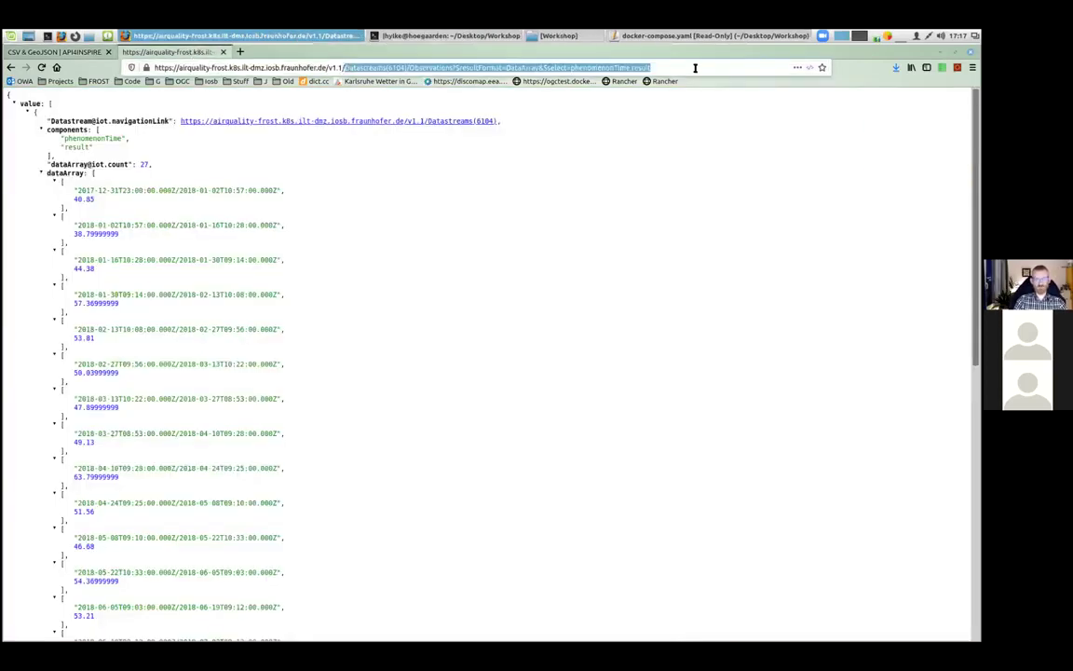
{"action": "type", "text": "Things"}
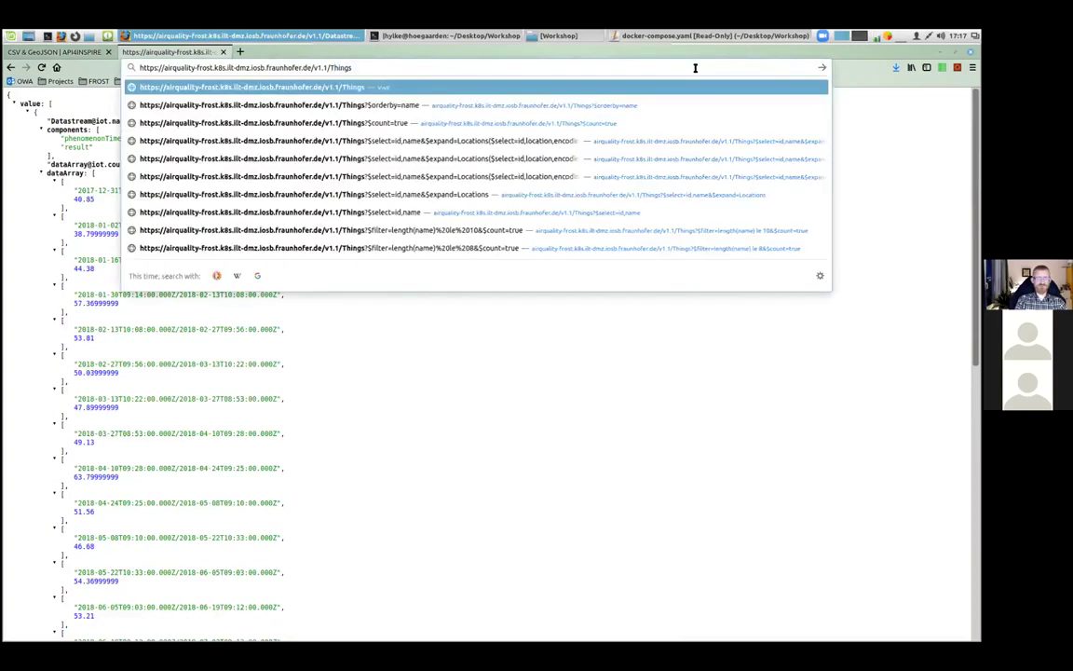
{"action": "key", "text": "Return"}
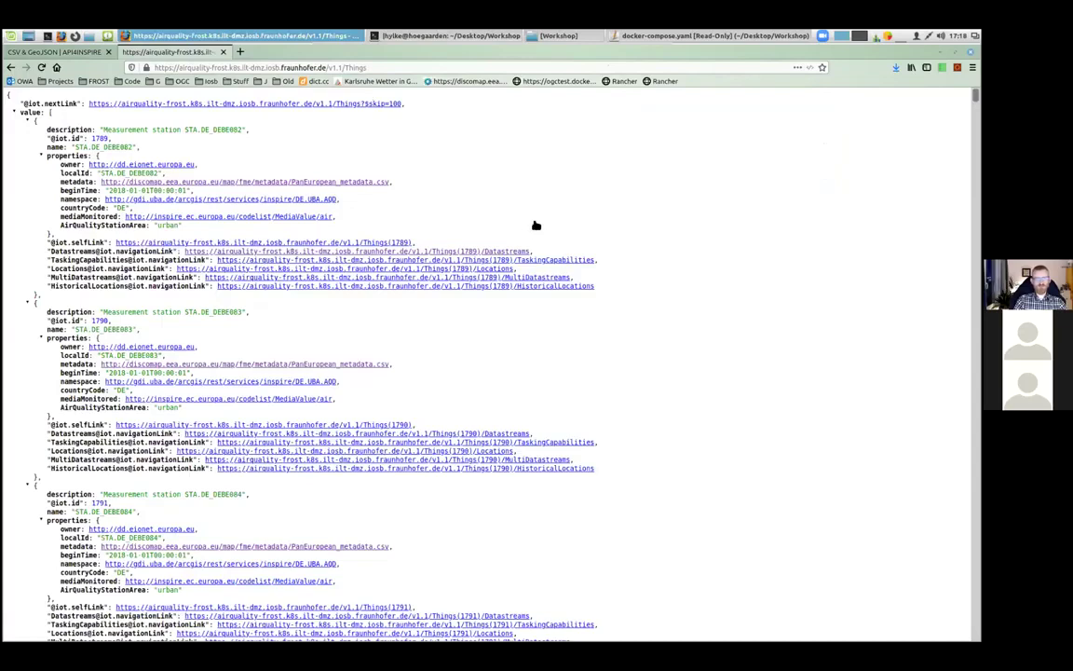
Request the Things with their locations included by adding ?$expand=Locations to the URL.
{"action": "key", "text": "ctrl+l"}
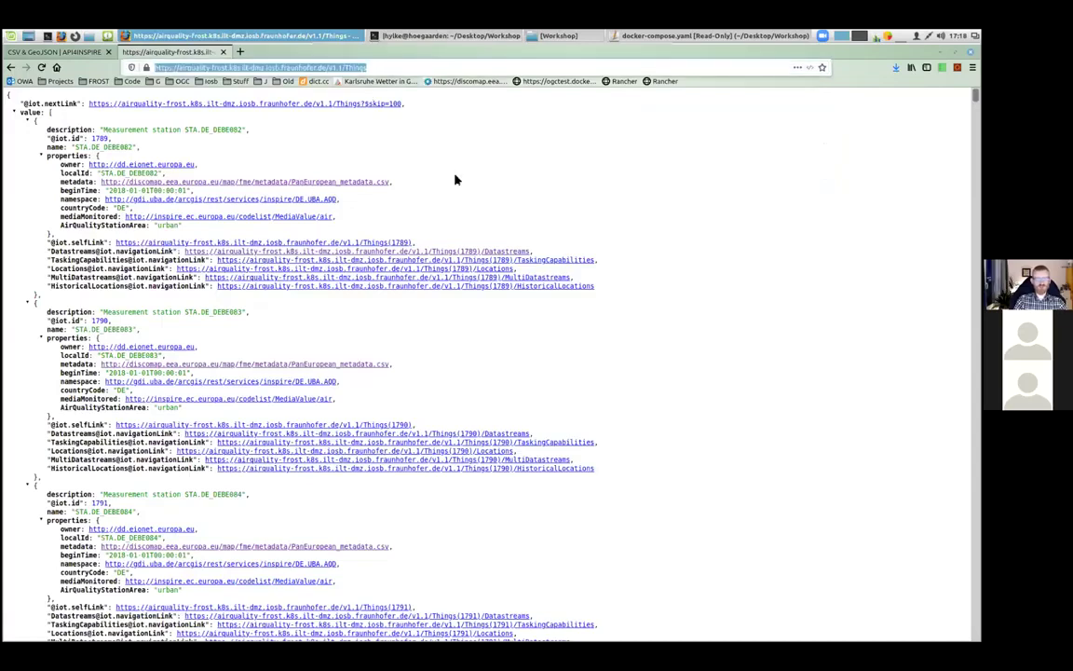
{"action": "left_click", "coordinate": [455, 180]}
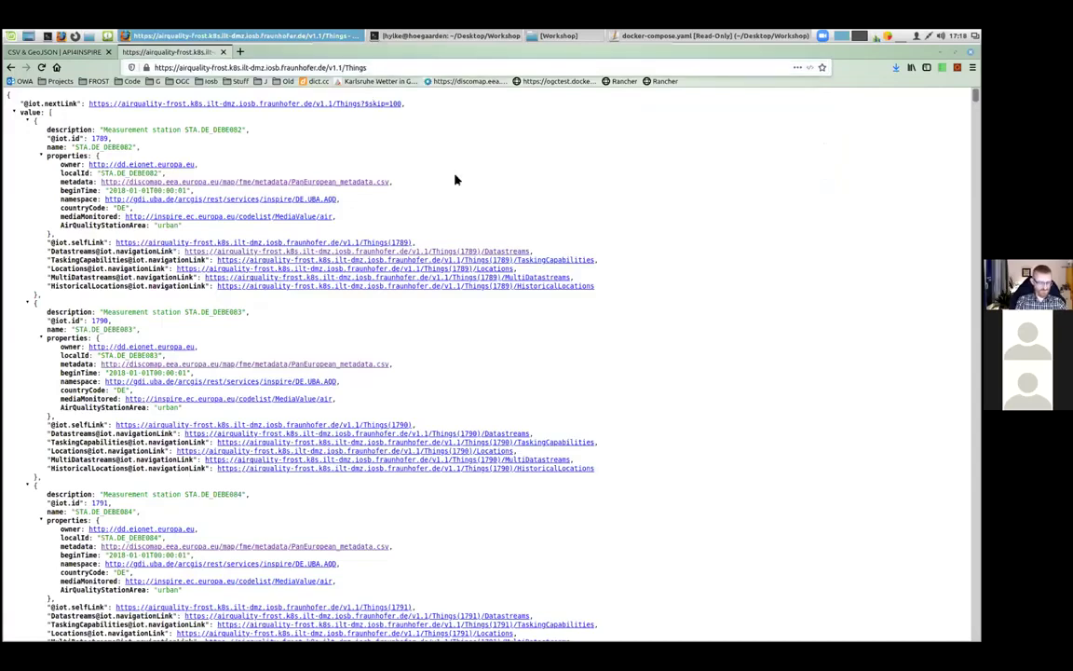
{"action": "key", "text": "ctrl+l"}
{"action": "key", "text": "End"}
{"action": "type", "text": "?$exp"}
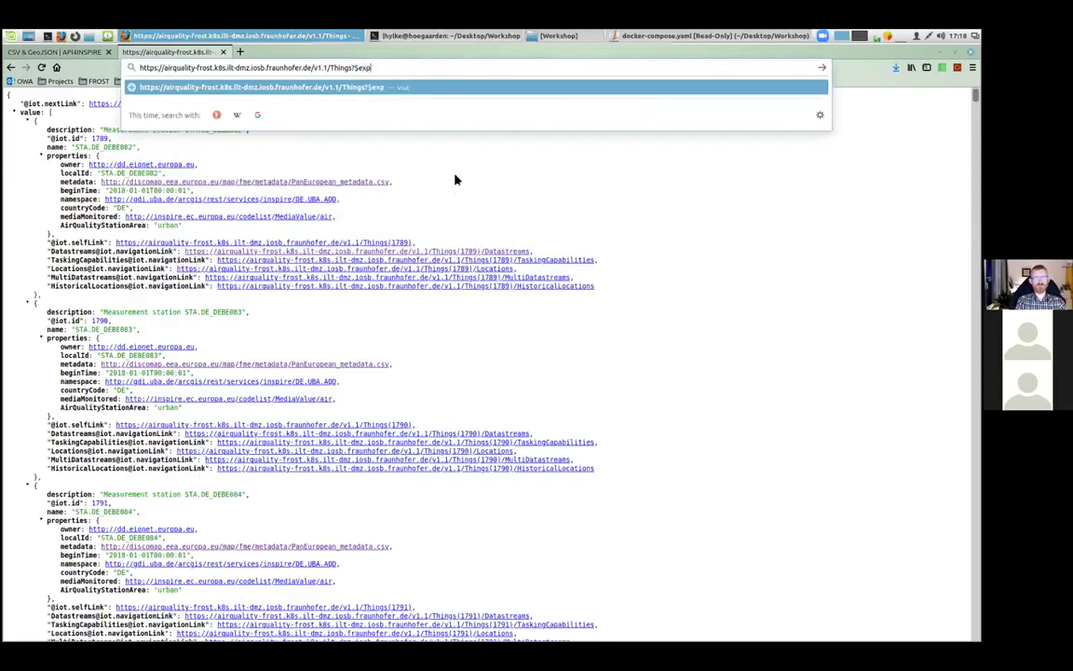
{"action": "type", "text": "and=Dat"}
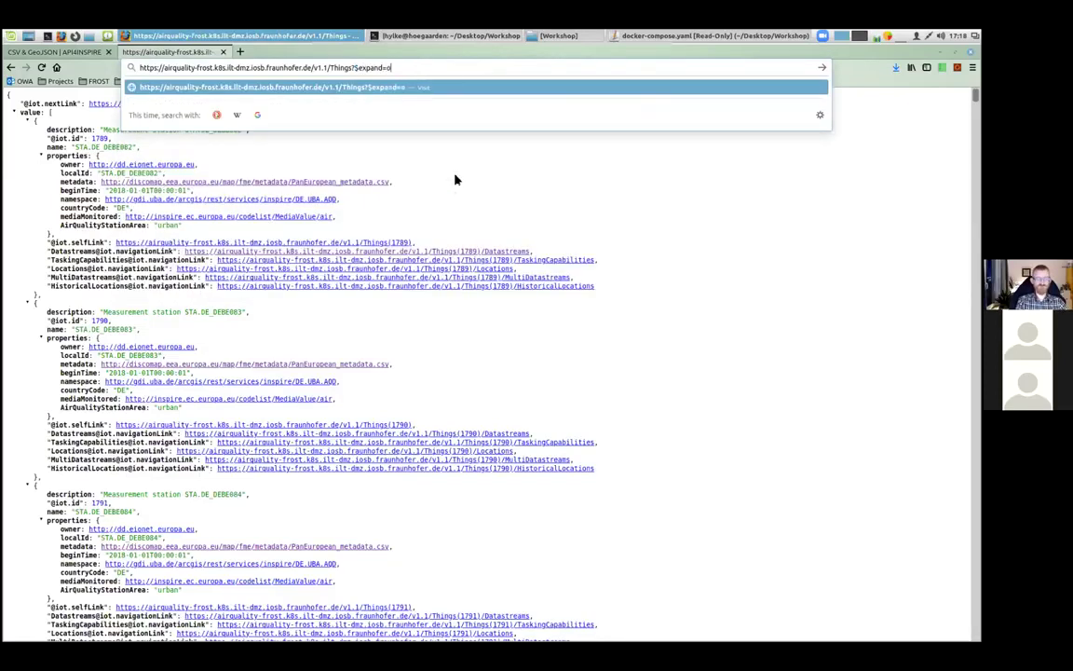
{"action": "key", "text": "BackSpace"}
{"action": "key", "text": "BackSpace"}
{"action": "key", "text": "BackSpace"}
{"action": "type", "text": "Locations"}
{"action": "key", "text": "Return"}
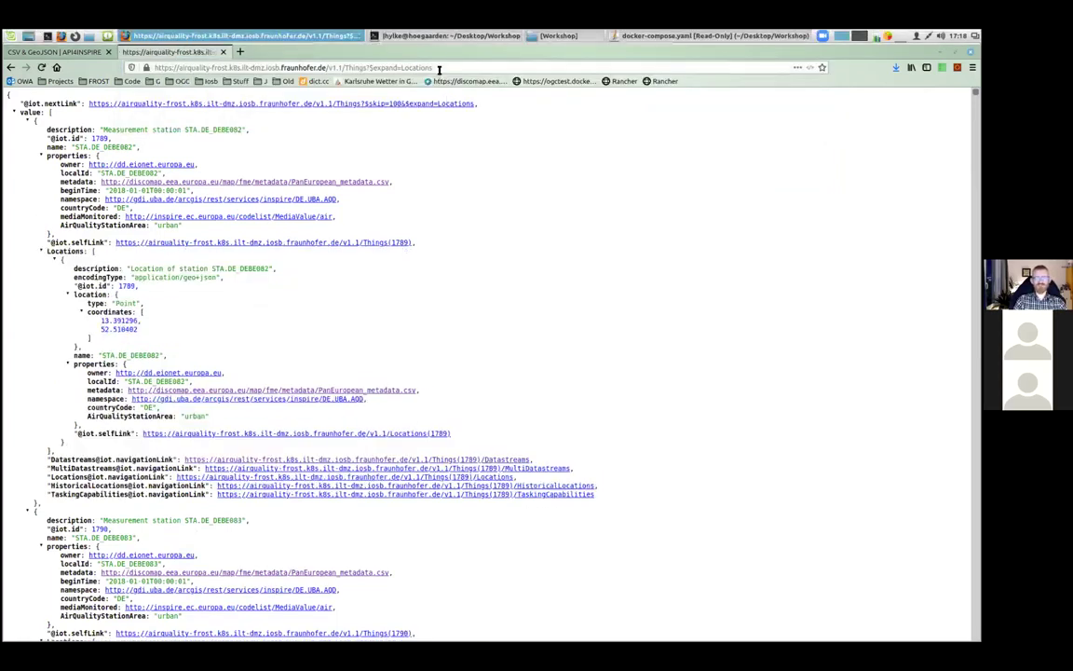
Request the expanded Things as GeoJSON by adding &$resultFormat=GeoJSON, and look at the returned feature collection.
{"action": "left_click", "coordinate": [399, 68]}
{"action": "left_click", "coordinate": [531, 174]}
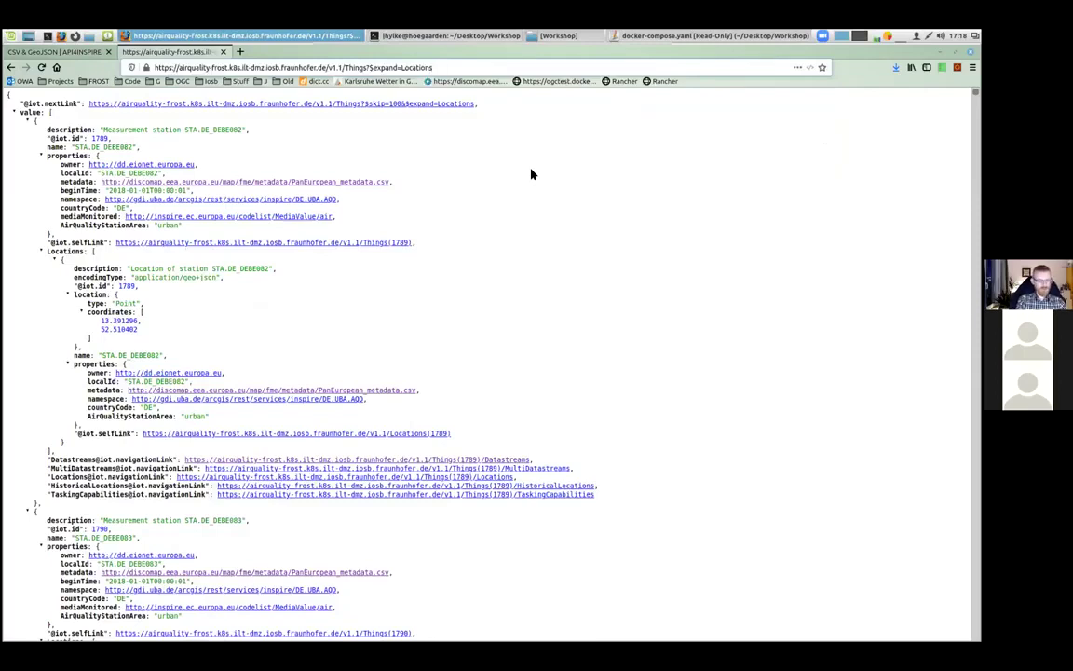
{"action": "type", "text": "&$re"}
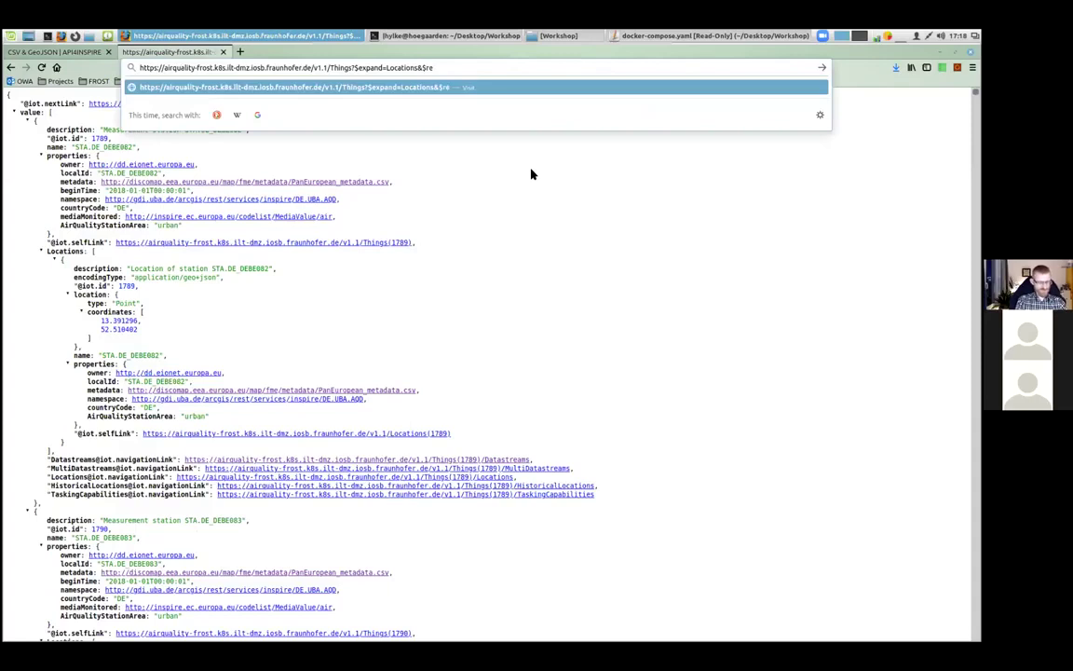
{"action": "type", "text": "sultForm"}
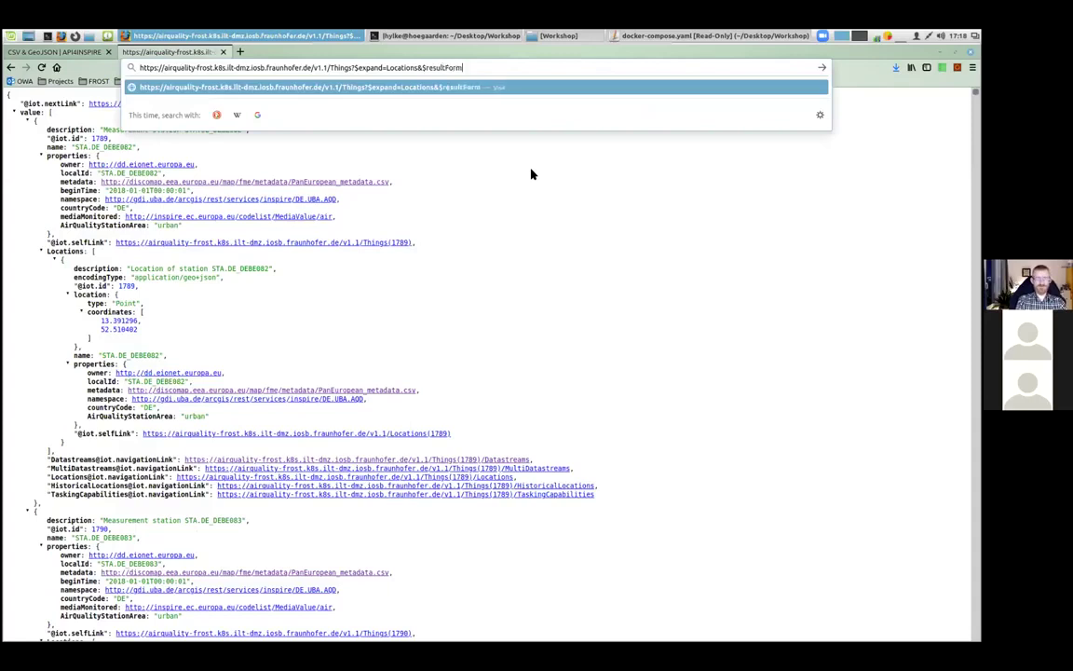
{"action": "type", "text": "at=GeoJSON"}
{"action": "key", "text": "Return"}
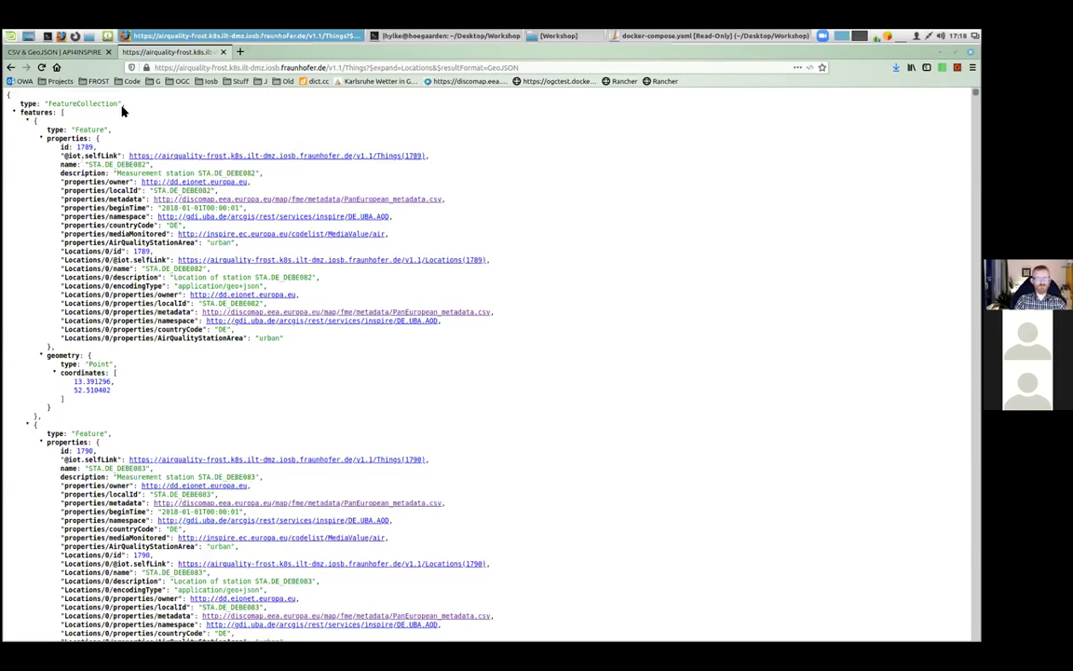
Return to the ResultFormats documentation and read the CSV section with its example request and output.
{"action": "left_click", "coordinate": [60, 53]}
{"action": "scroll", "coordinate": [389, 352], "scroll_direction": "down", "scroll_amount": 5}
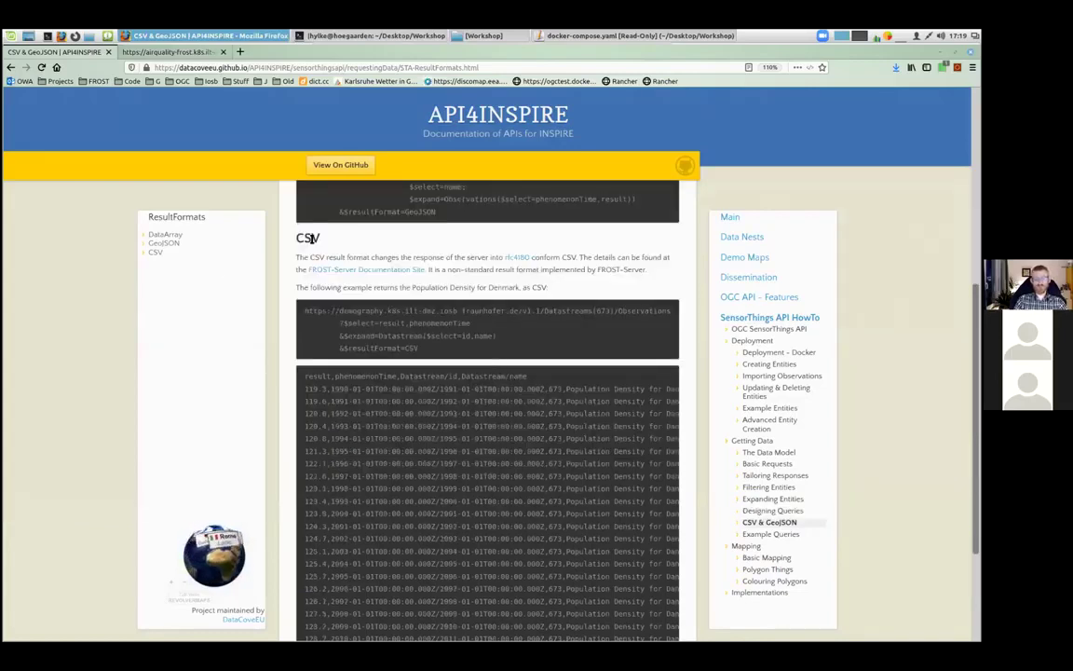
{"action": "scroll", "coordinate": [310, 239], "scroll_direction": "down", "scroll_amount": 1}
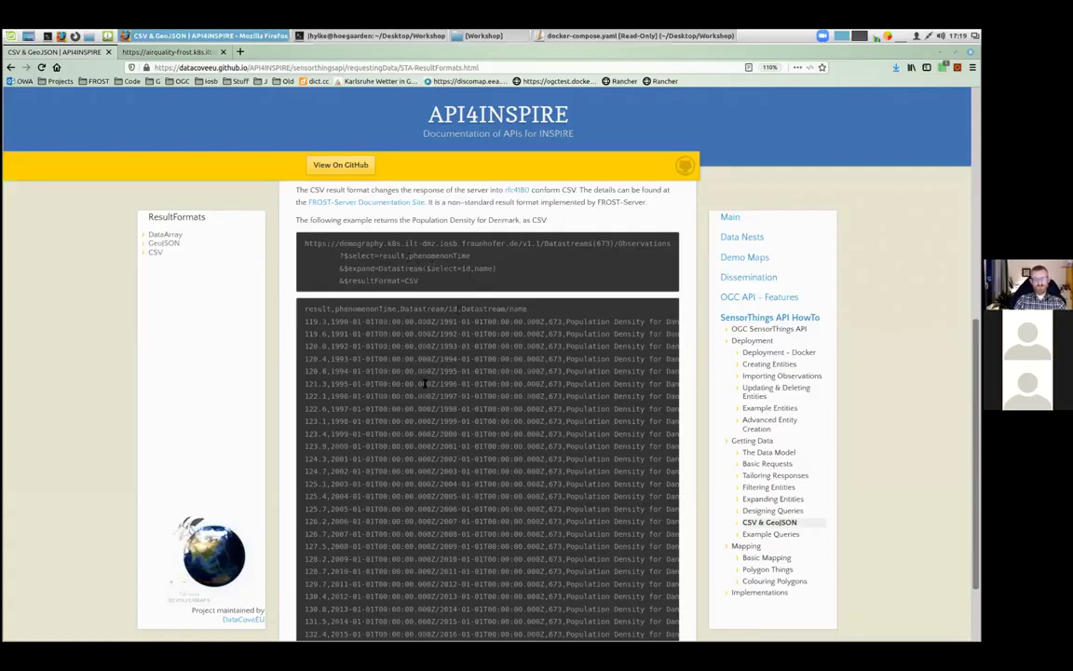
{"action": "scroll", "coordinate": [431, 373], "scroll_direction": "down", "scroll_amount": 2}
{"action": "mouse_move", "coordinate": [406, 579]}
{"action": "left_mouse_down"}
{"action": "mouse_move", "coordinate": [469, 579]}
{"action": "mouse_move", "coordinate": [389, 582]}
{"action": "left_mouse_up"}
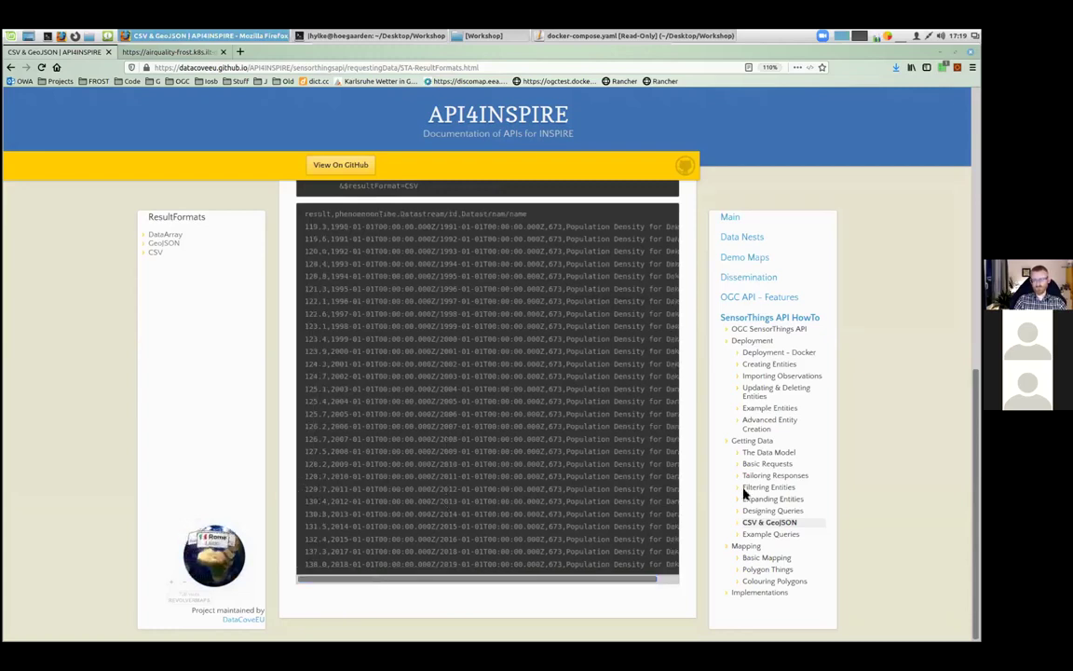
Open the Example Queries documentation page and read through its examples down to the stations at rivers flowing into the Rhine.
{"action": "left_click", "coordinate": [772, 535]}
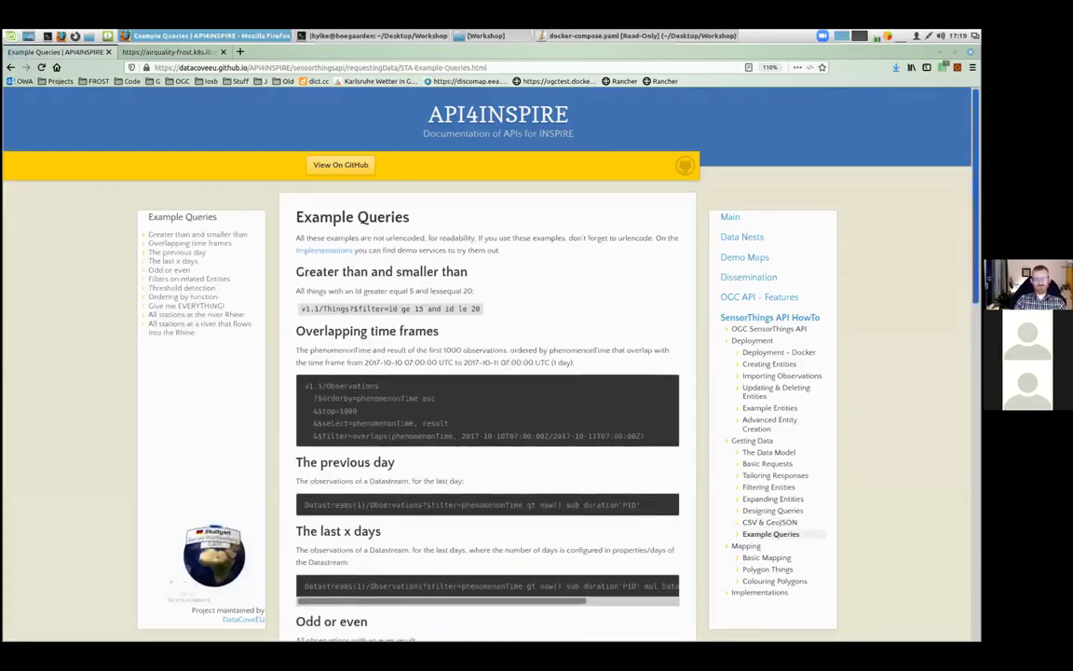
{"action": "scroll", "coordinate": [488, 391], "scroll_direction": "down", "scroll_amount": 3}
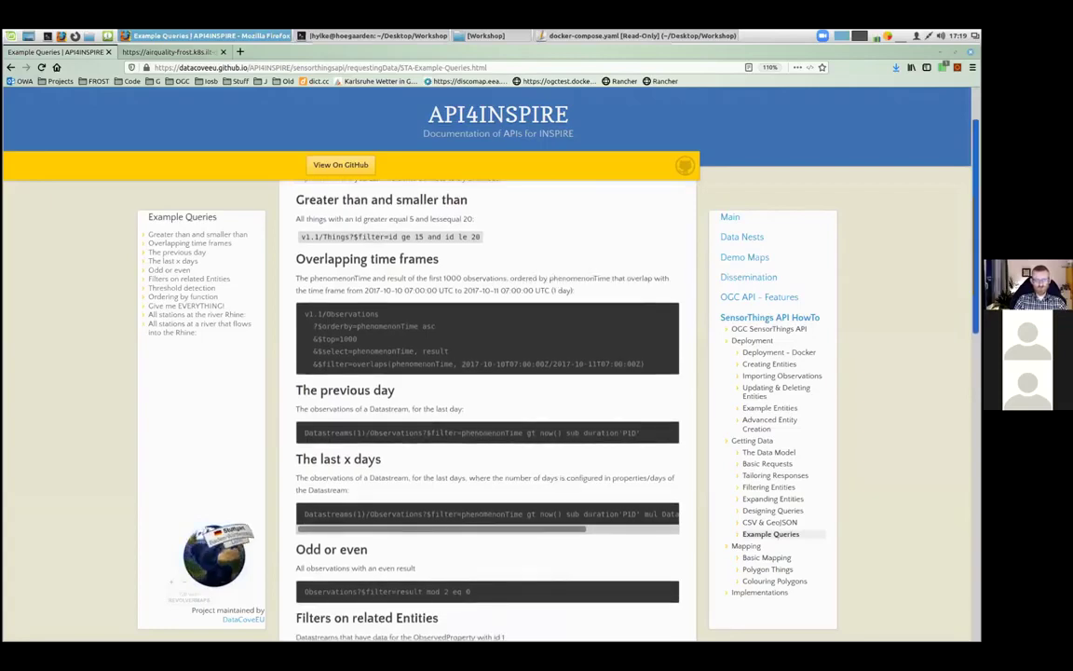
{"action": "scroll", "coordinate": [487, 391], "scroll_direction": "down", "scroll_amount": 5}
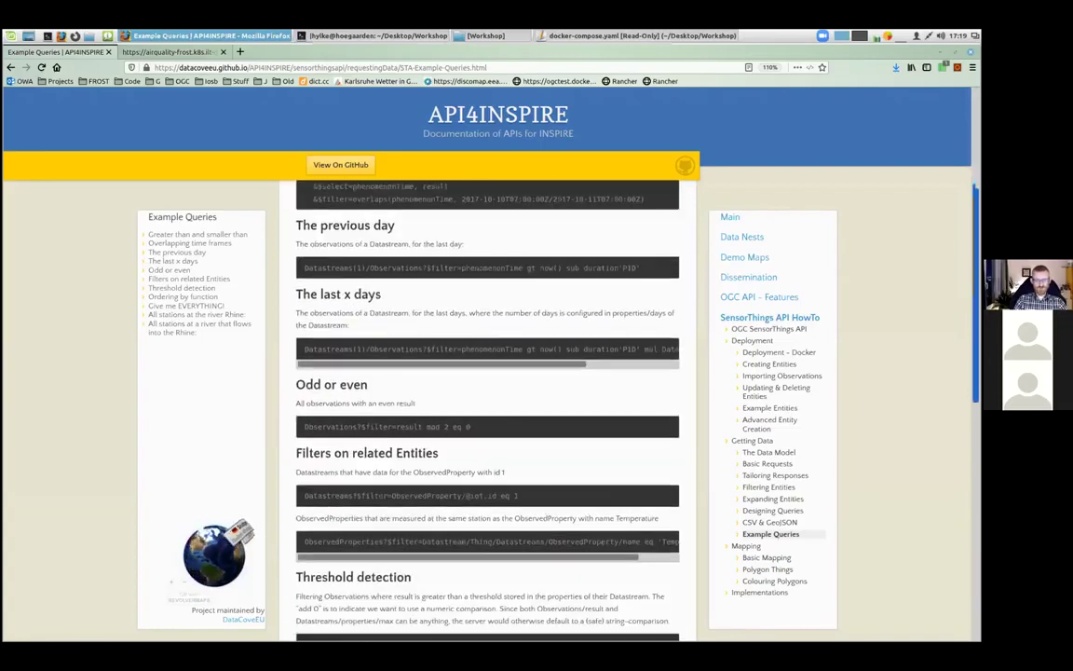
{"action": "scroll", "coordinate": [487, 391], "scroll_direction": "down", "scroll_amount": 9}
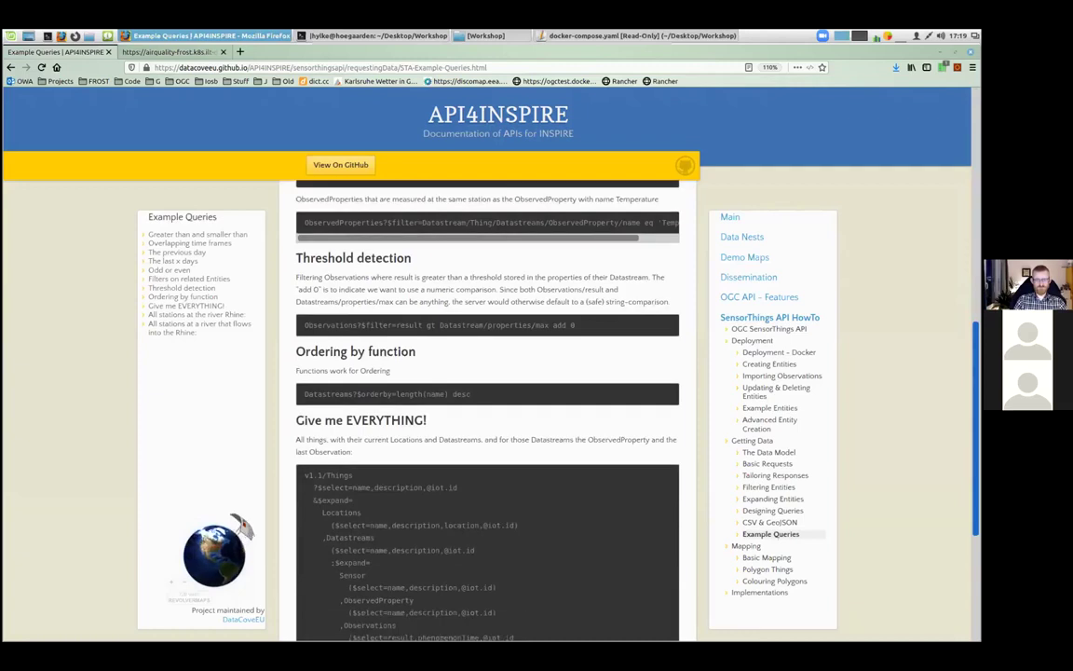
{"action": "scroll", "coordinate": [488, 392], "scroll_direction": "down", "scroll_amount": 2}
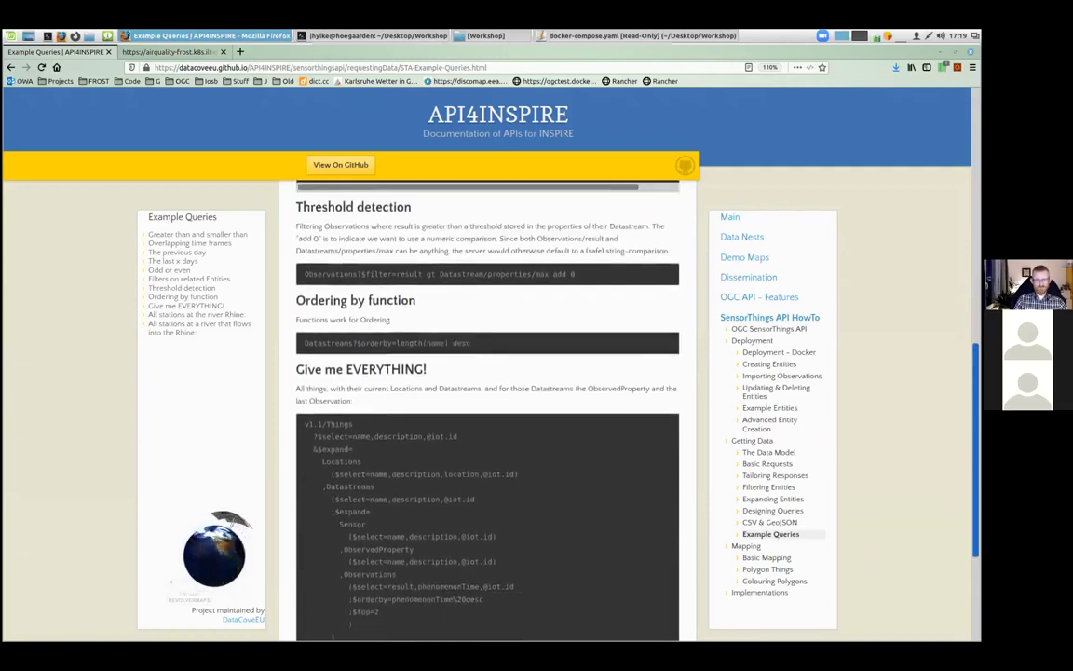
{"action": "scroll", "coordinate": [487, 391], "scroll_direction": "down", "scroll_amount": 5}
{"action": "scroll", "coordinate": [487, 392], "scroll_direction": "up", "scroll_amount": 4}
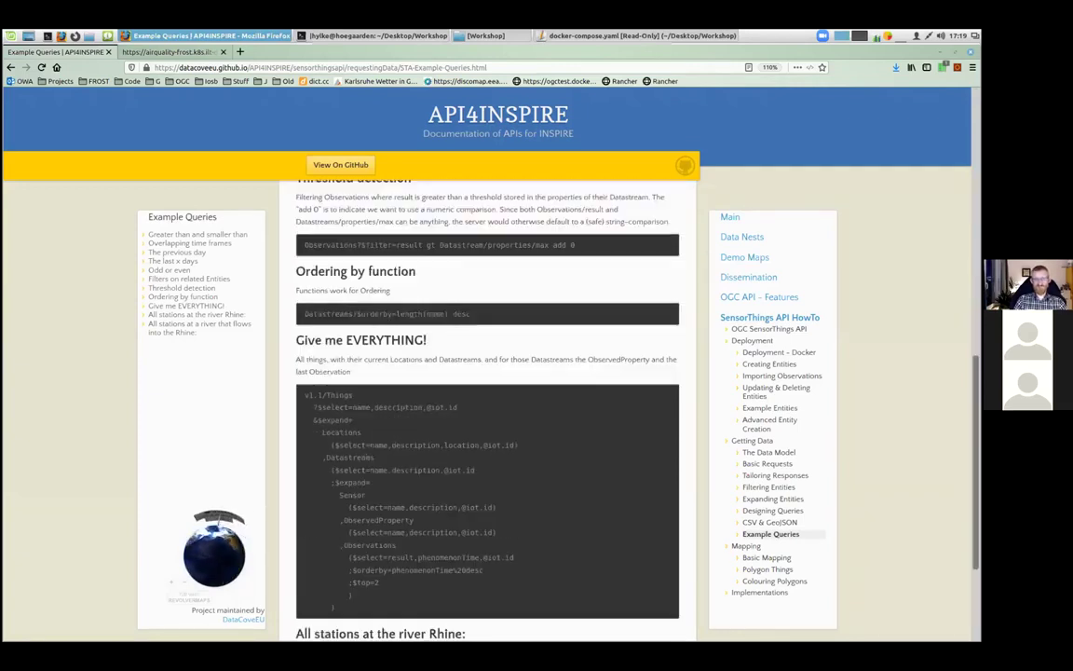
{"action": "scroll", "coordinate": [422, 422], "scroll_direction": "down", "scroll_amount": 4}
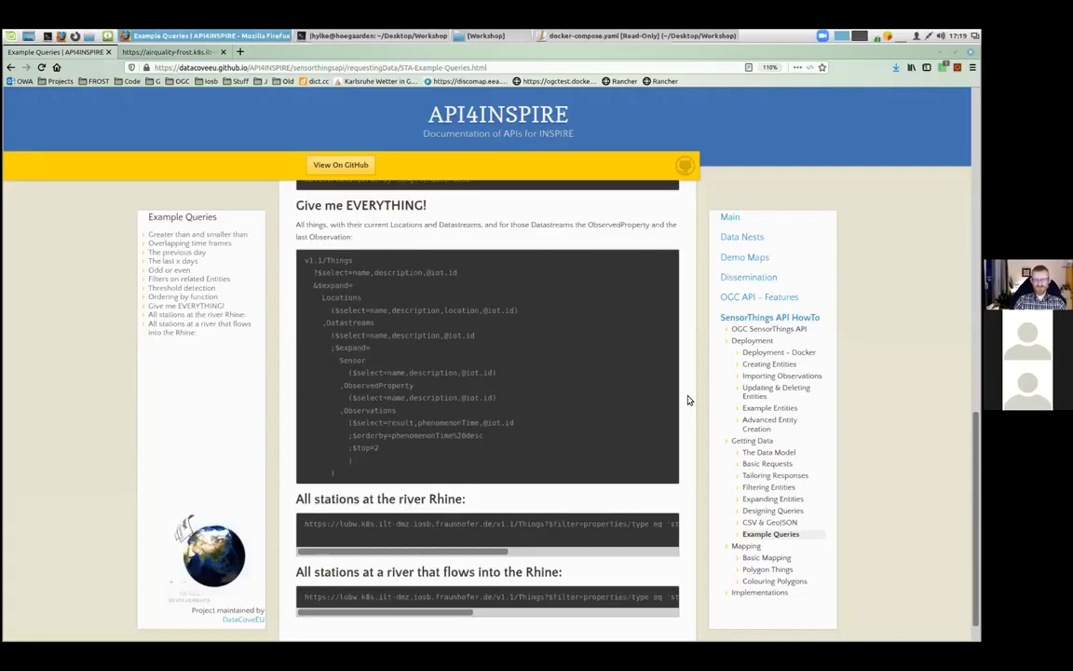
{"action": "scroll", "coordinate": [695, 405], "scroll_direction": "down", "scroll_amount": 1}
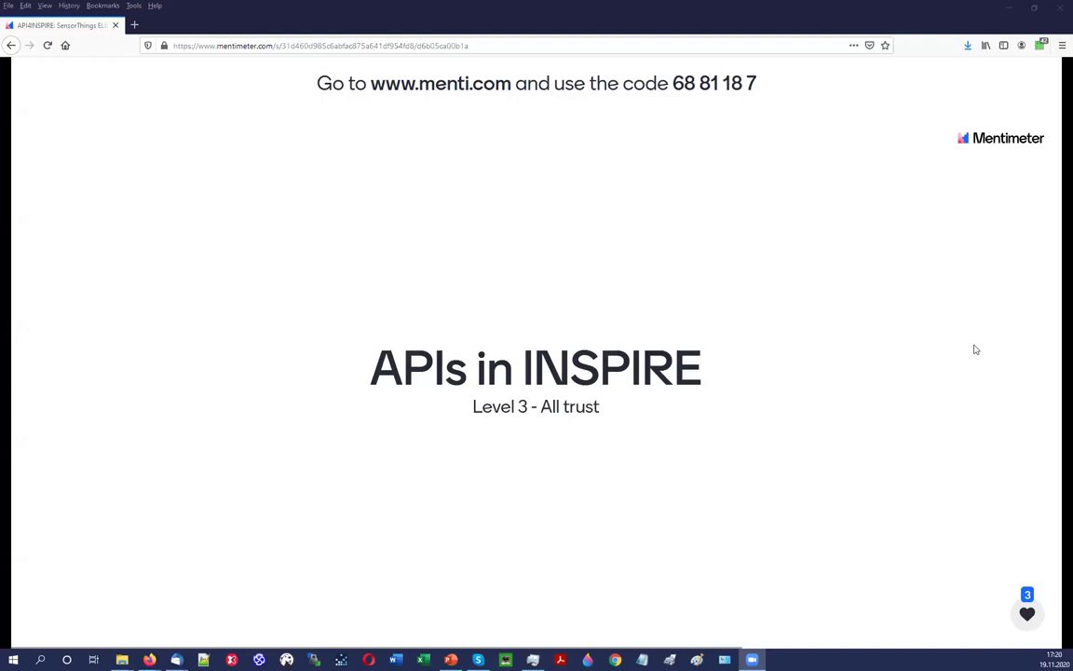
In the Mentimeter presentation, show and reload the application requirements poll, and advance to the question about mapping use-case specific requests to filters.
{"action": "key", "text": "Right"}
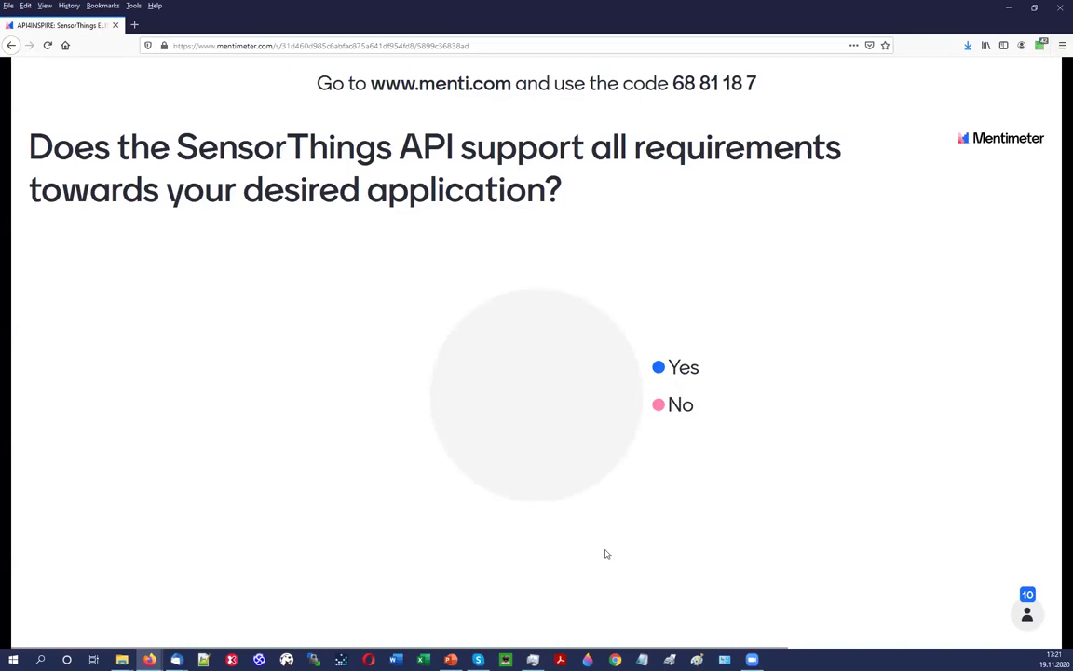
{"action": "left_click", "coordinate": [47, 45]}
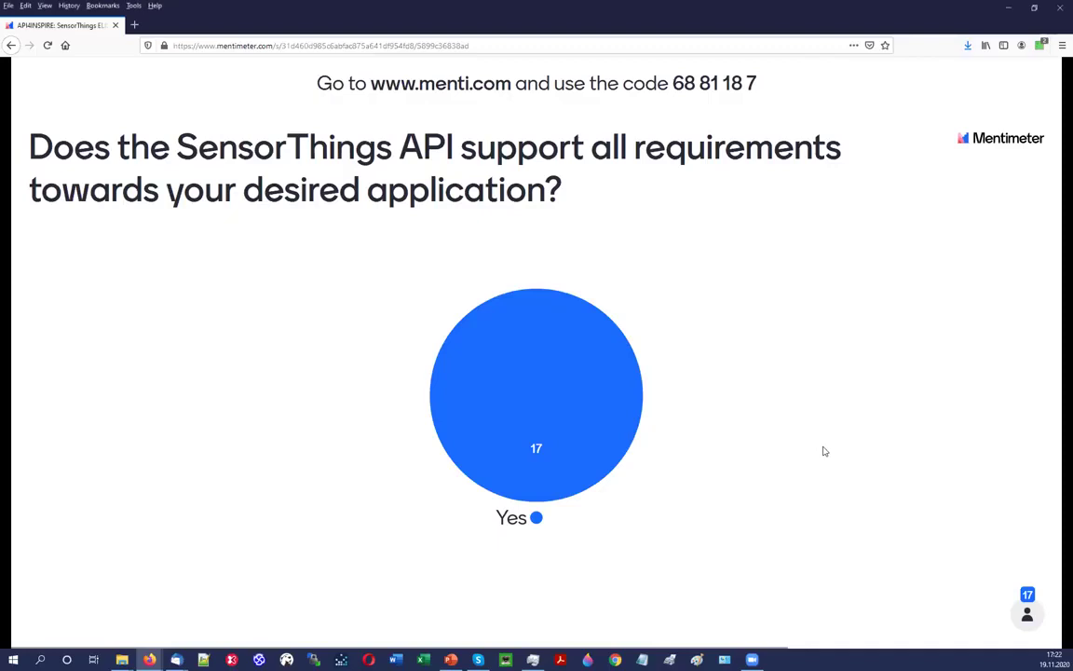
{"action": "key", "text": "Right"}
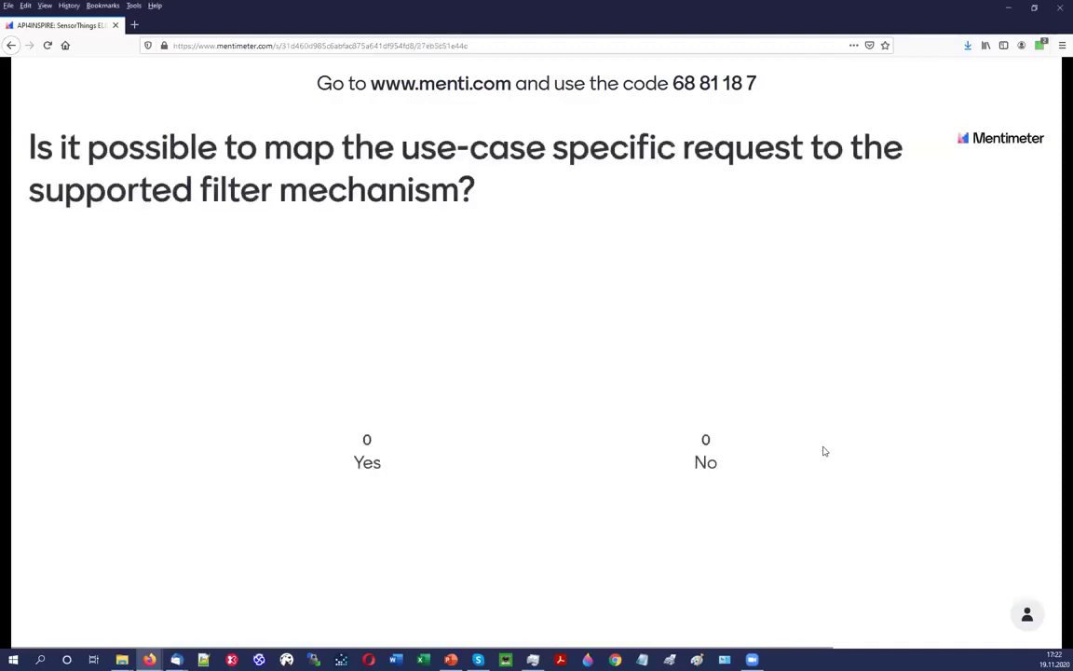